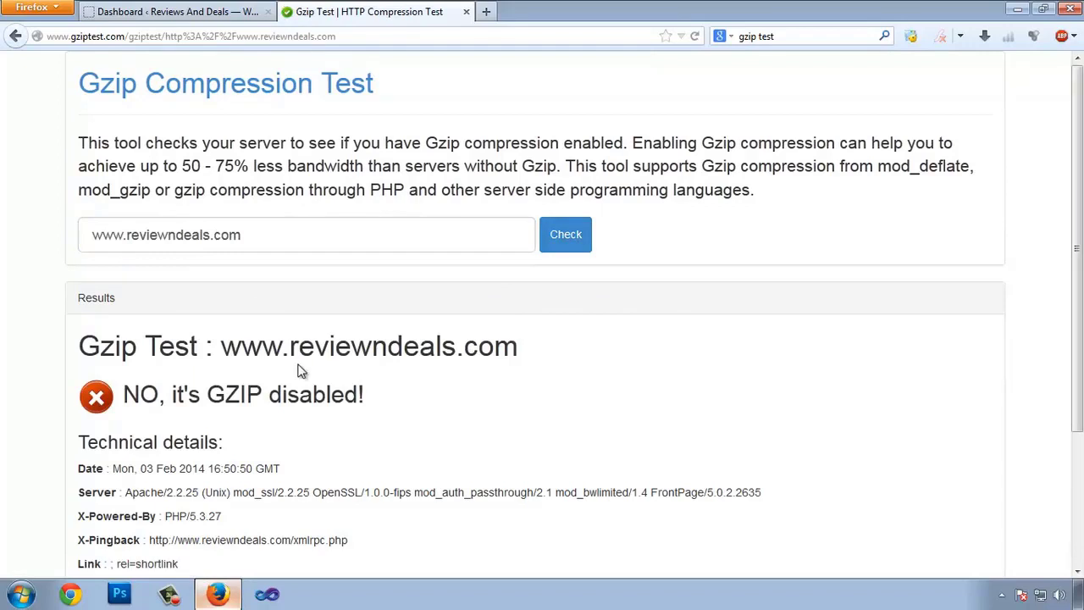
{"action": "left_click_drag", "start_coordinate": [161, 398], "coordinate": [259, 398]}
{"action": "left_click", "coordinate": [313, 401]}
{"action": "left_click_drag", "start_coordinate": [177, 397], "coordinate": [356, 358]}
{"action": "left_click", "coordinate": [421, 436]}
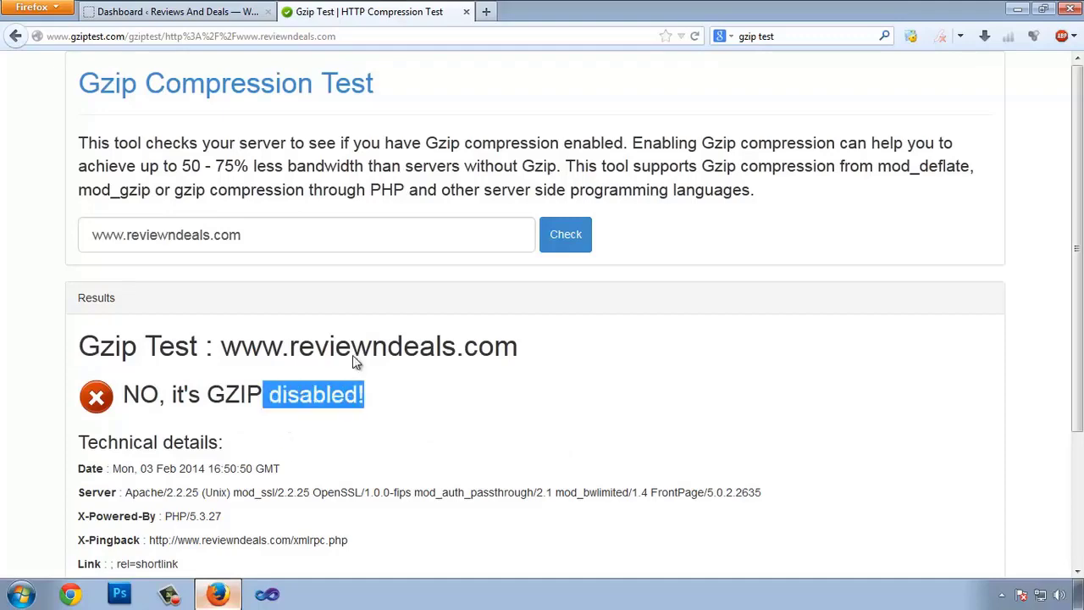
{"action": "left_click", "coordinate": [528, 378]}
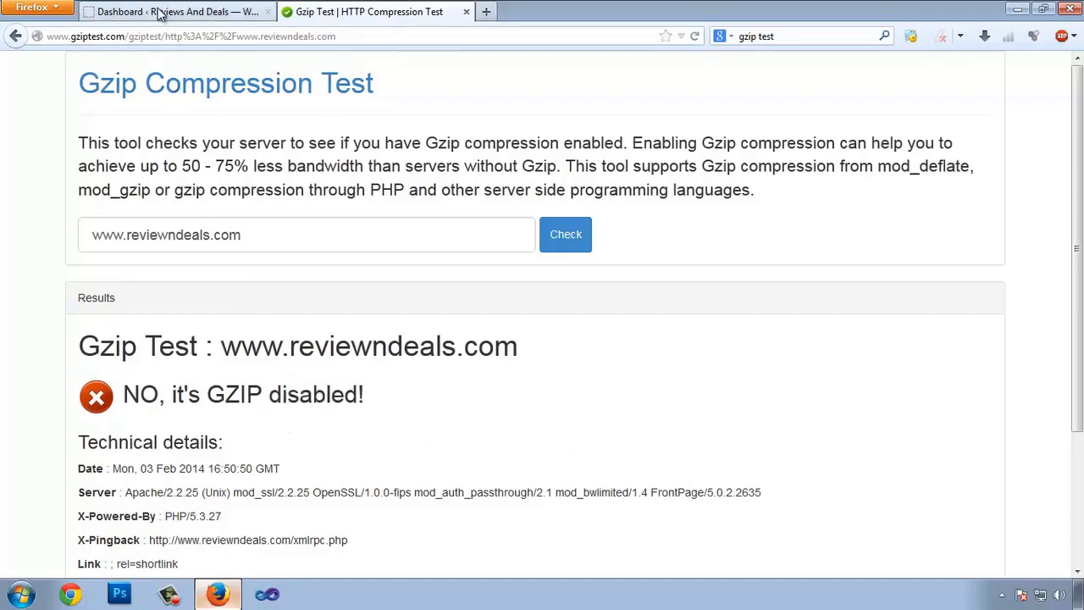
{"action": "left_click", "coordinate": [169, 12]}
- Change index.php to options.php in the admin address to load wp-admin/options.php
{"action": "left_click", "coordinate": [764, 494]}
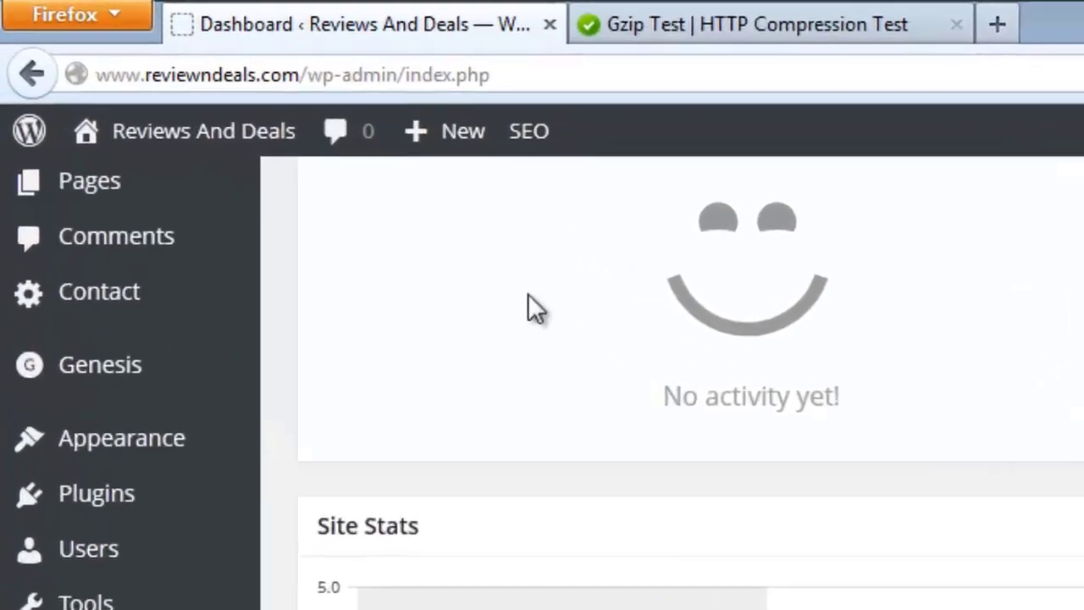
{"action": "scroll", "coordinate": [508, 279], "scroll_direction": "up", "scroll_amount": 10}
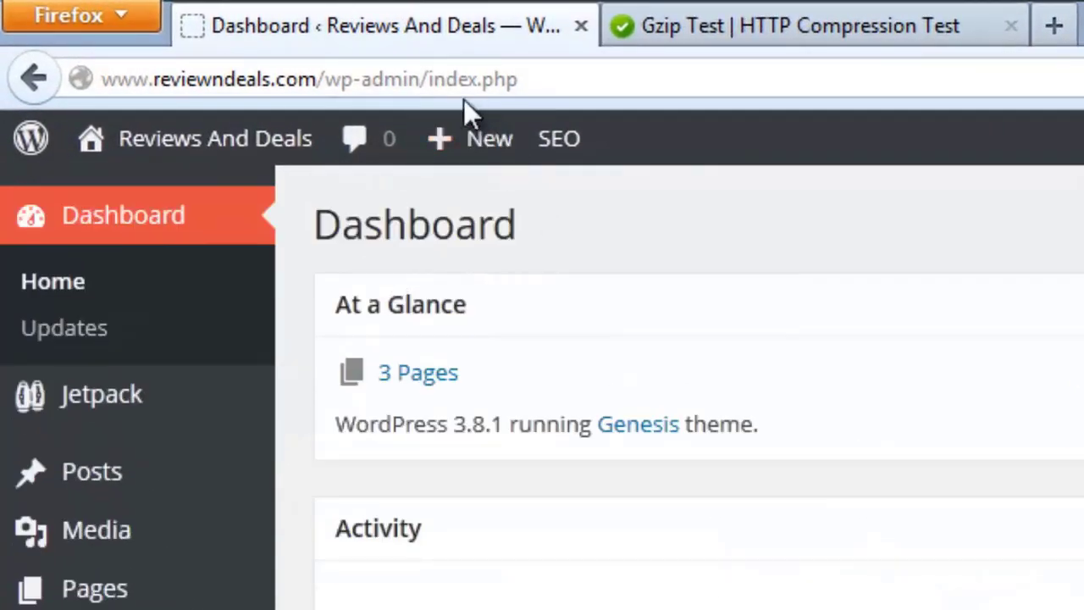
{"action": "left_click_drag", "start_coordinate": [430, 80], "coordinate": [893, 21]}
{"action": "type", "text": "optio"}
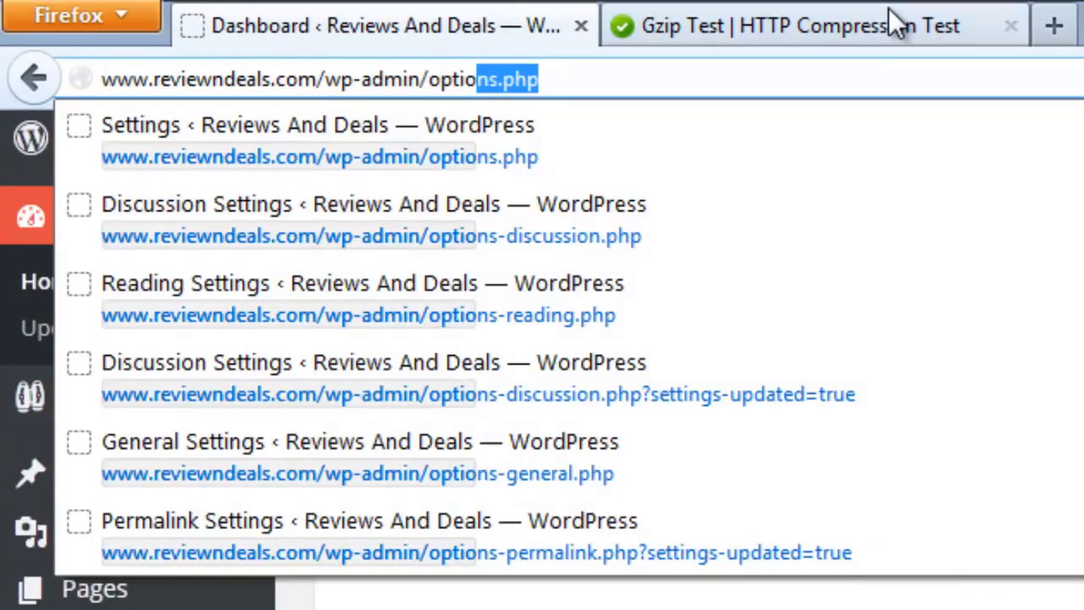
{"action": "key", "text": "Return"}
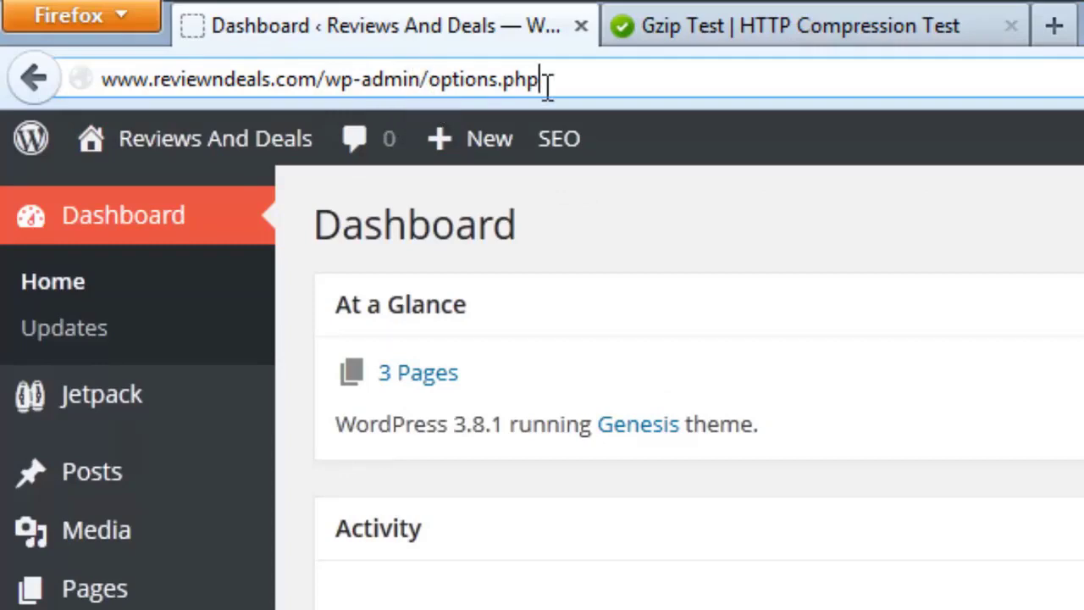
{"action": "key", "text": "Return"}
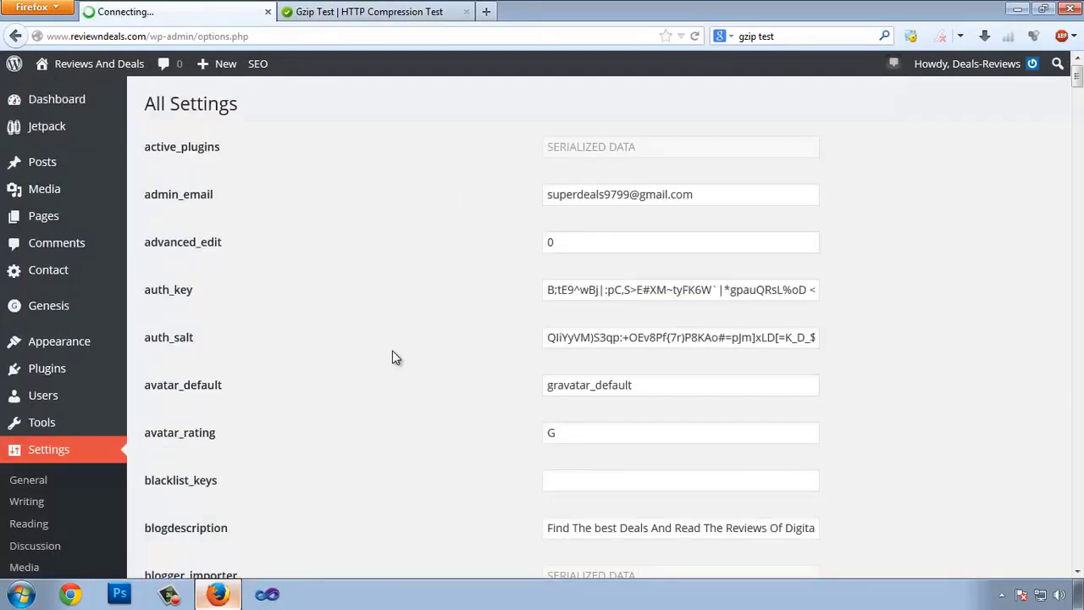
- Find the gzip option and change gzipcompression from 0 to 1
{"action": "key", "text": "ctrl+f"}
{"action": "type", "text": "gz"}
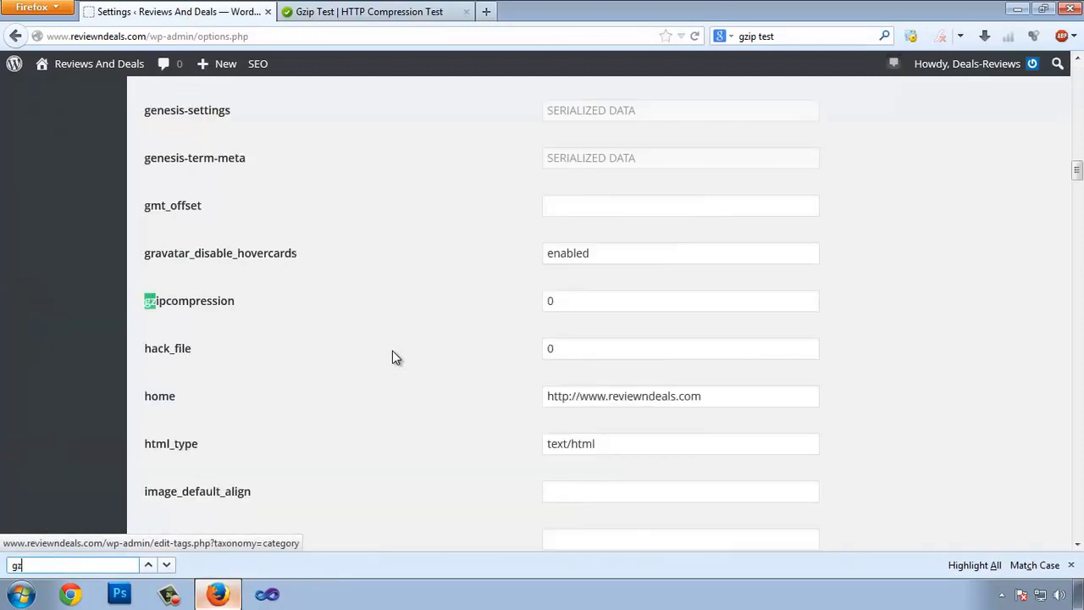
{"action": "type", "text": "ip"}
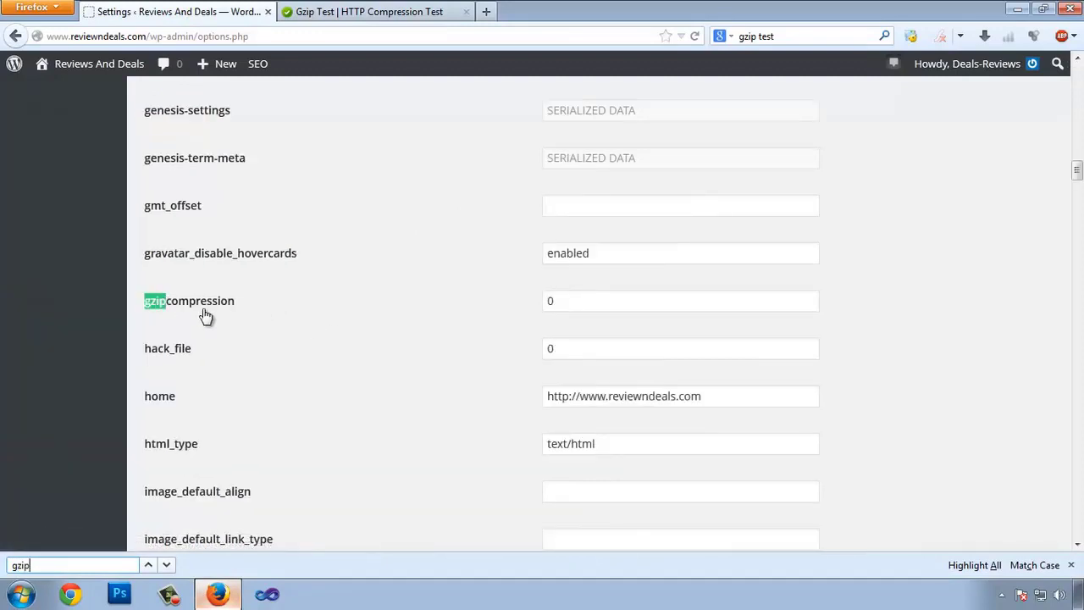
{"action": "left_click", "coordinate": [1070, 565]}
{"action": "left_click", "coordinate": [285, 310]}
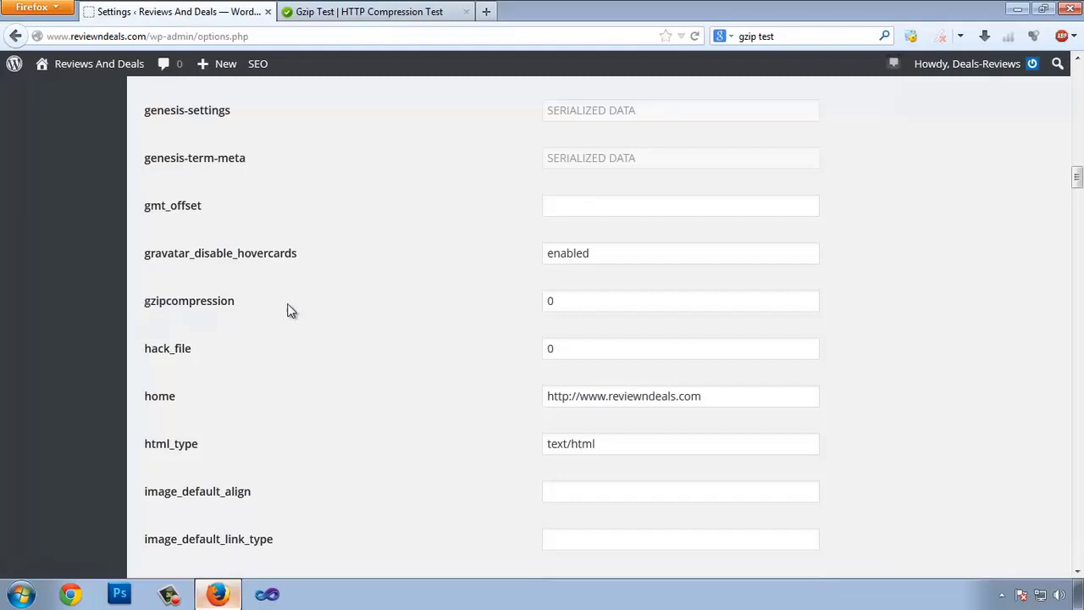
{"action": "double_click", "coordinate": [573, 299]}
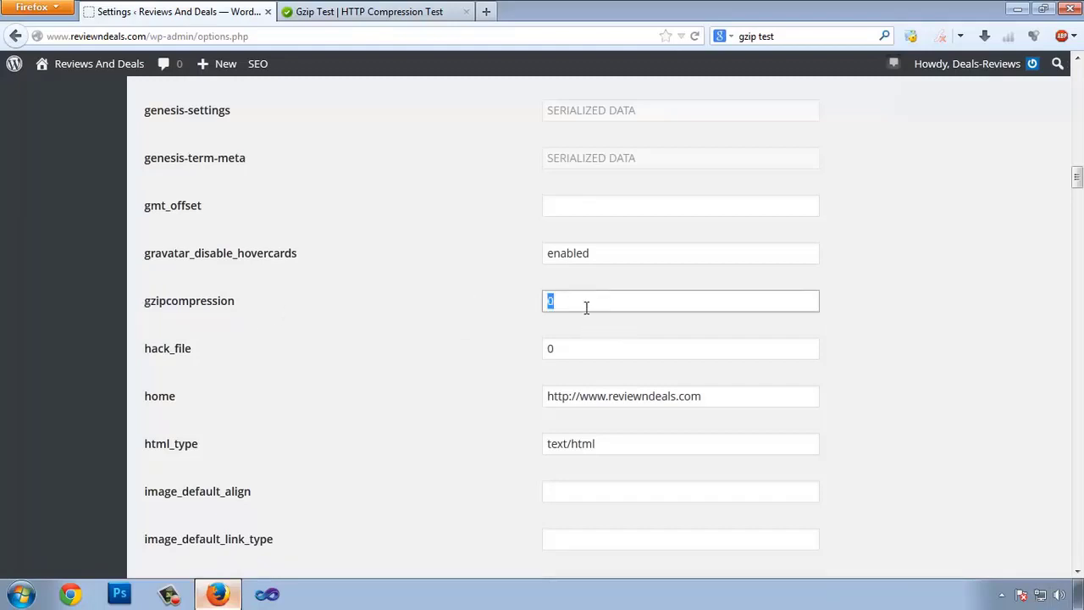
{"action": "left_click", "coordinate": [576, 306]}
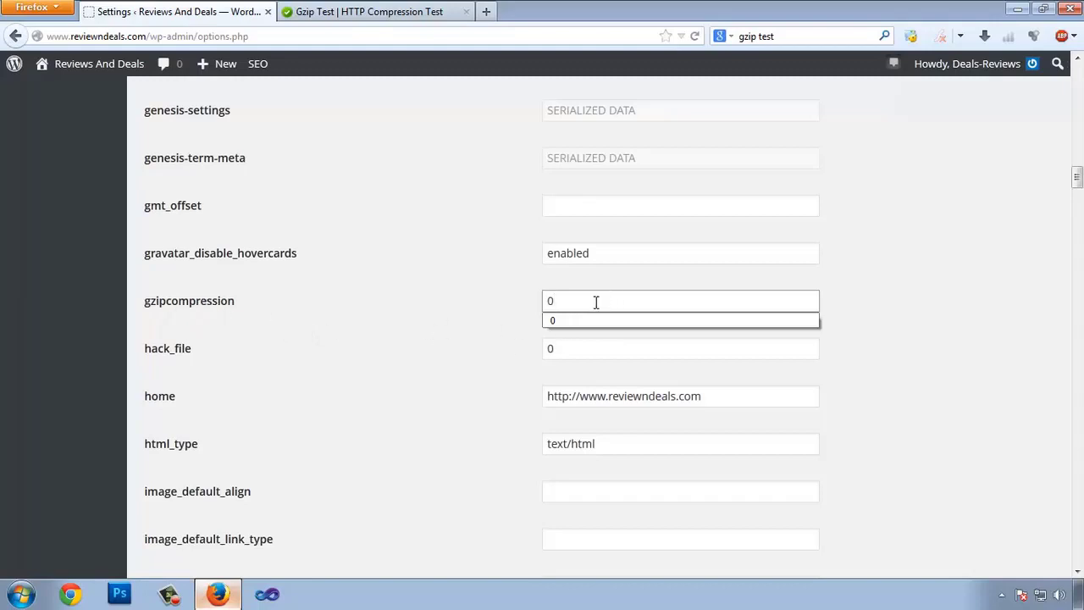
{"action": "left_click_drag", "start_coordinate": [596, 302], "coordinate": [512, 304]}
{"action": "type", "text": "1"}
{"action": "left_click", "coordinate": [755, 328]}
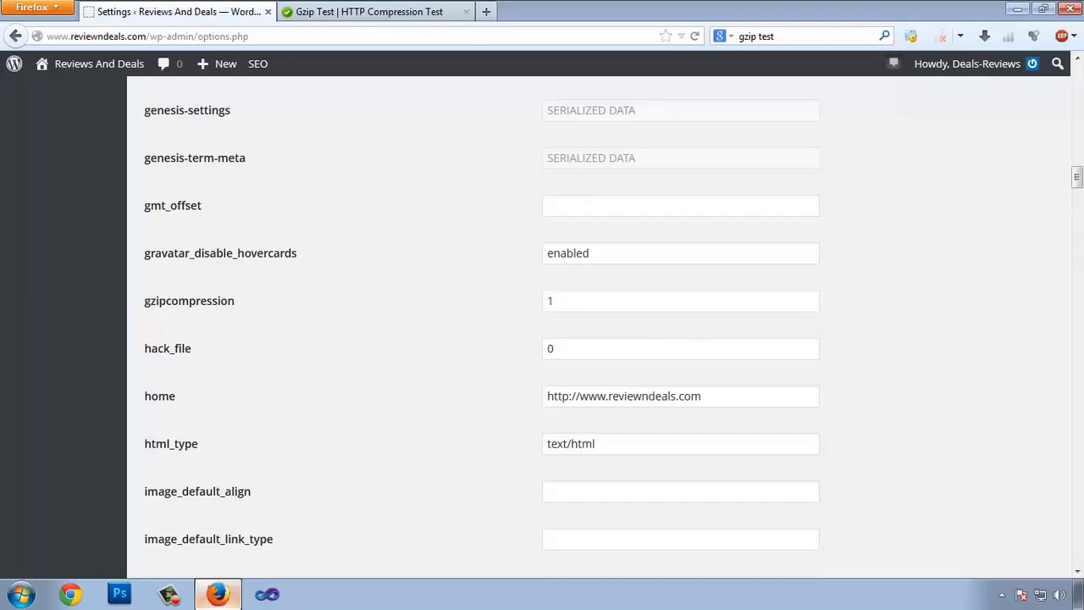
- Save the All Settings page and review the reloaded options list
{"action": "left_click_drag", "start_coordinate": [1078, 191], "coordinate": [1077, 555]}
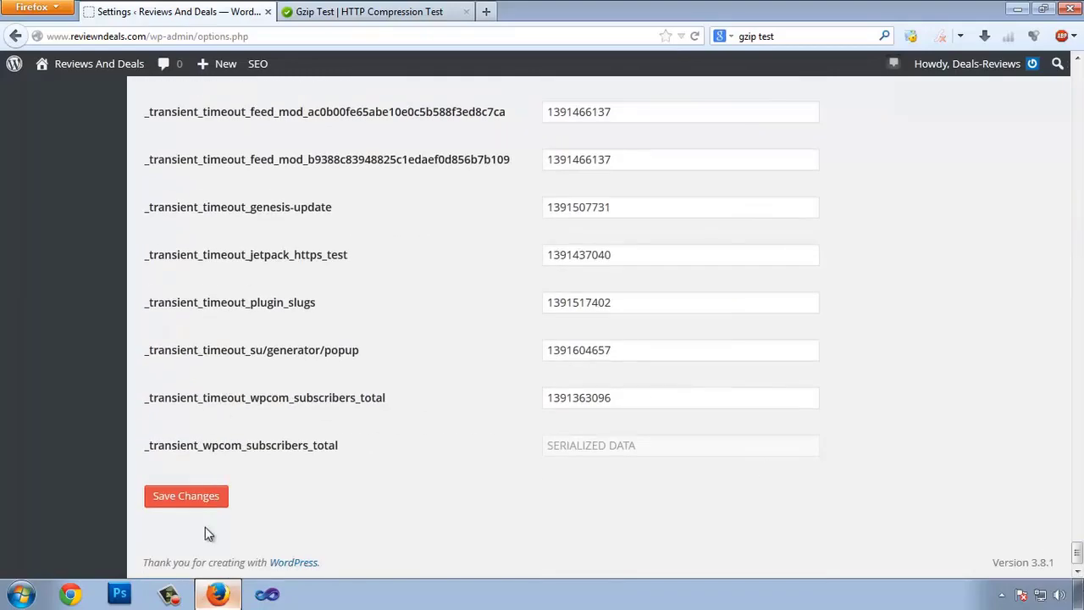
{"action": "left_click", "coordinate": [184, 499]}
{"action": "scroll", "coordinate": [436, 447], "scroll_direction": "up", "scroll_amount": 2}
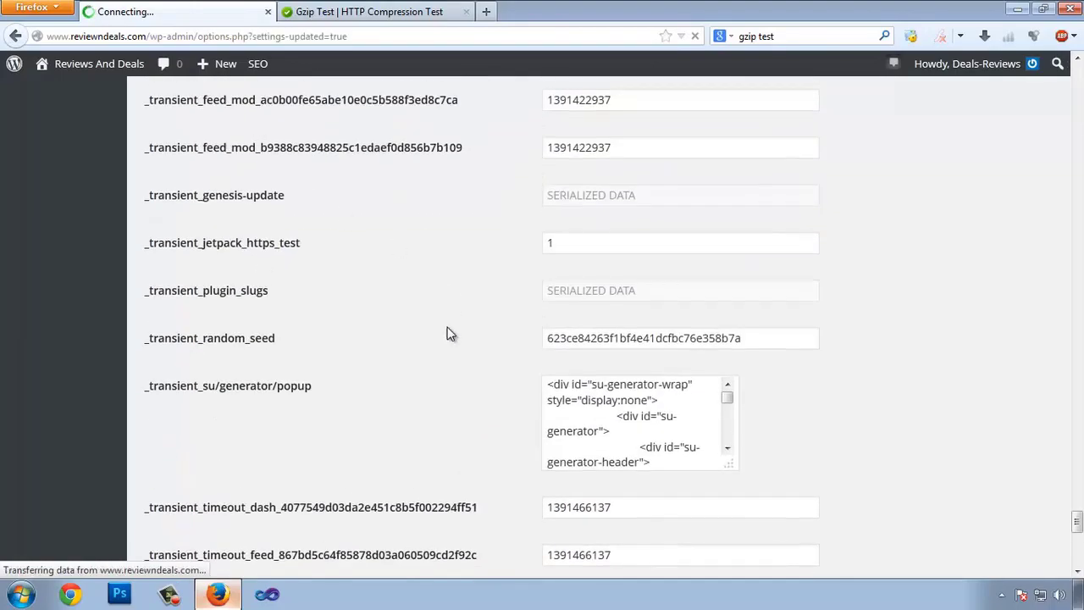
{"action": "scroll", "coordinate": [406, 326], "scroll_direction": "up", "scroll_amount": 5}
{"action": "scroll", "coordinate": [406, 319], "scroll_direction": "up", "scroll_amount": 20}
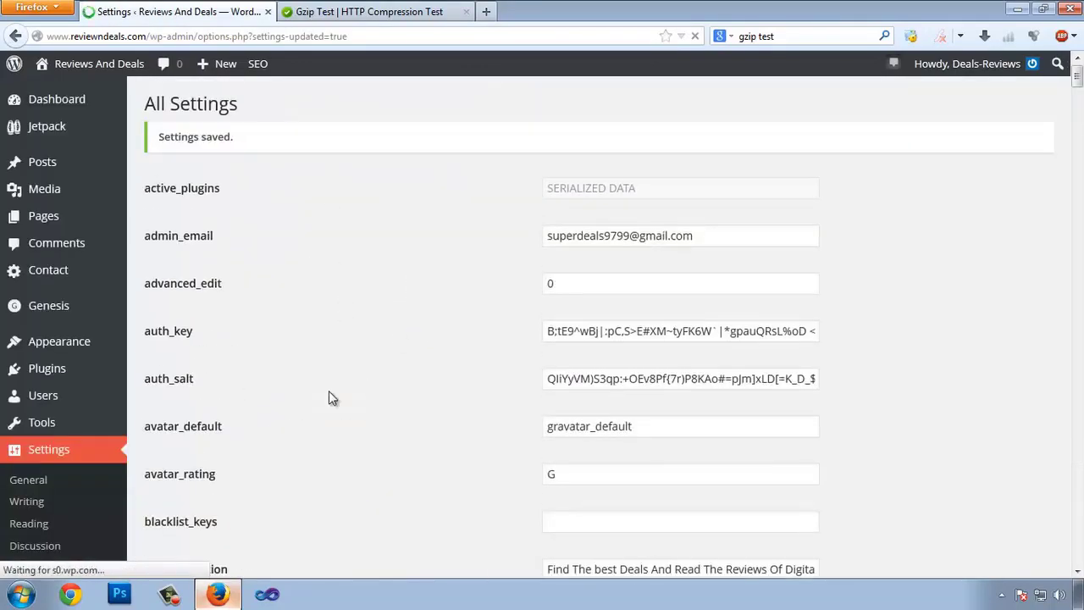
{"action": "scroll", "coordinate": [254, 351], "scroll_direction": "down", "scroll_amount": 3}
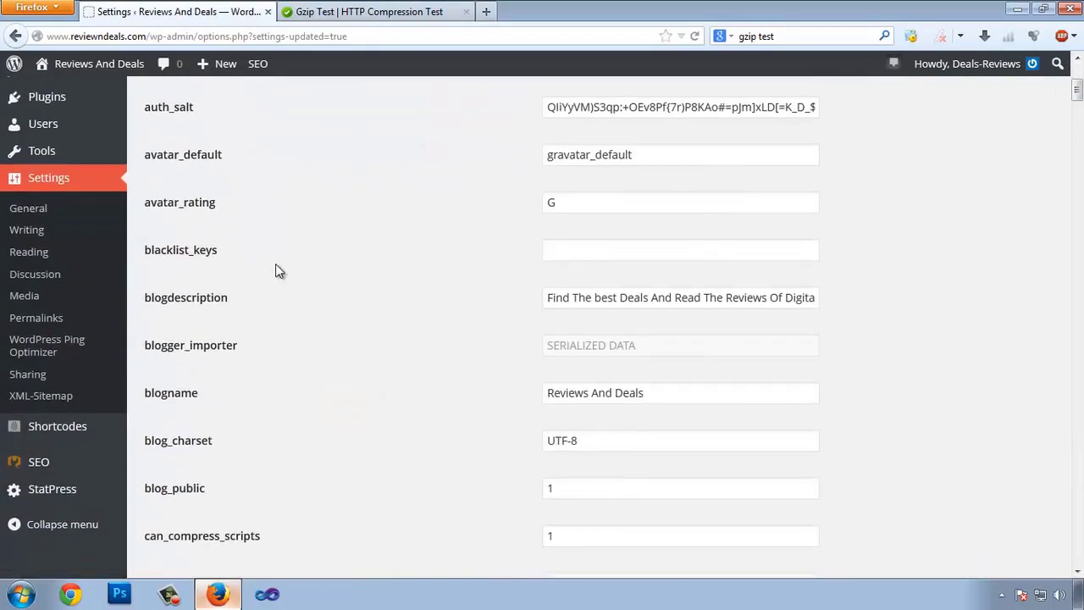
{"action": "scroll", "coordinate": [415, 413], "scroll_direction": "down", "scroll_amount": 2}
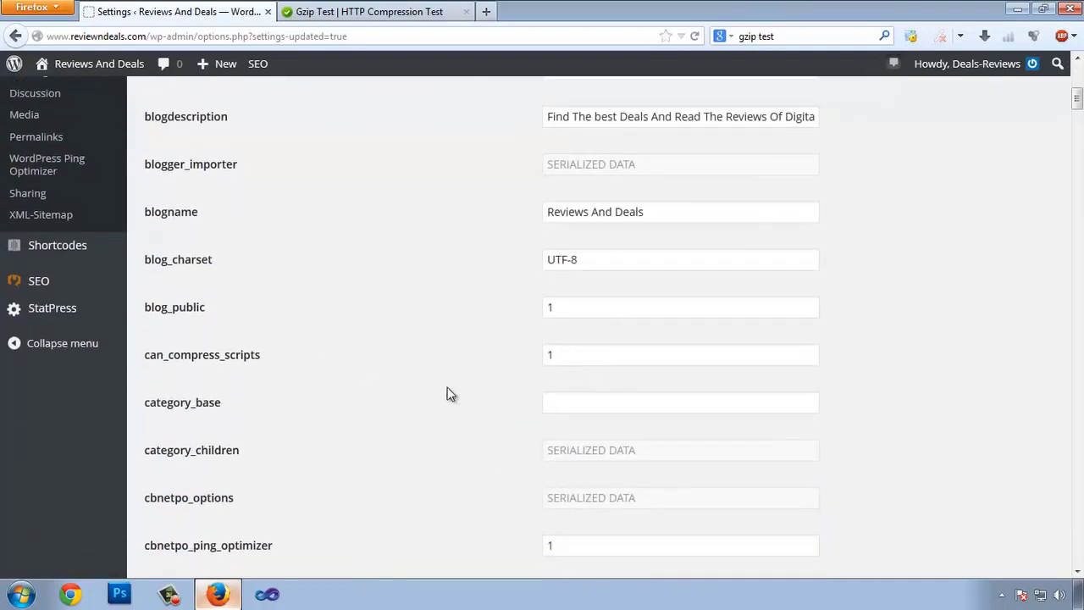
{"action": "scroll", "coordinate": [288, 436], "scroll_direction": "up", "scroll_amount": 4}
{"action": "scroll", "coordinate": [266, 416], "scroll_direction": "down", "scroll_amount": 4}
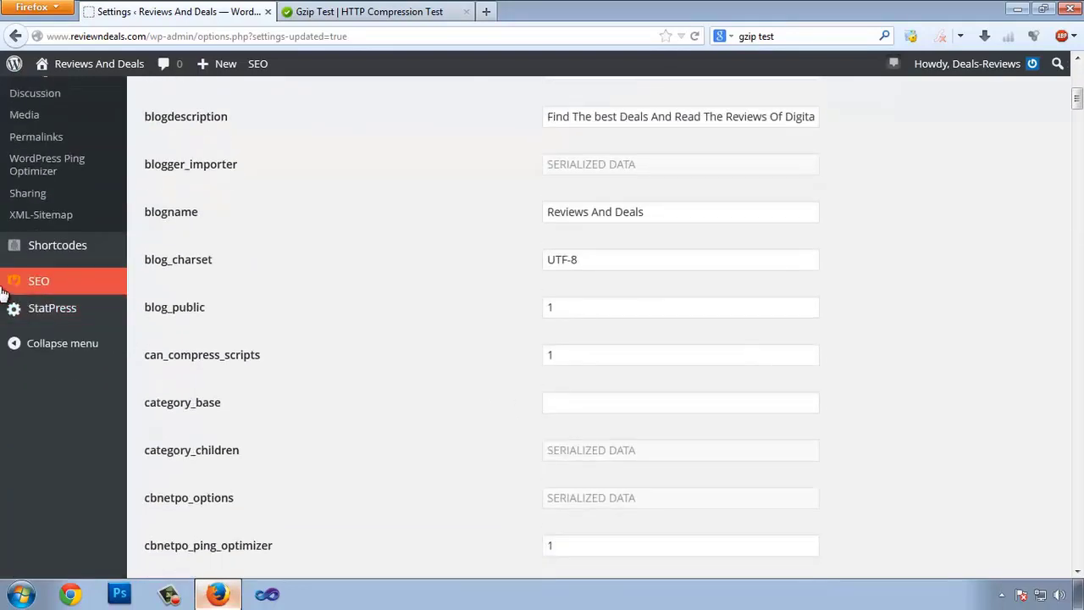
{"action": "mouse_move", "coordinate": [21, 286]}
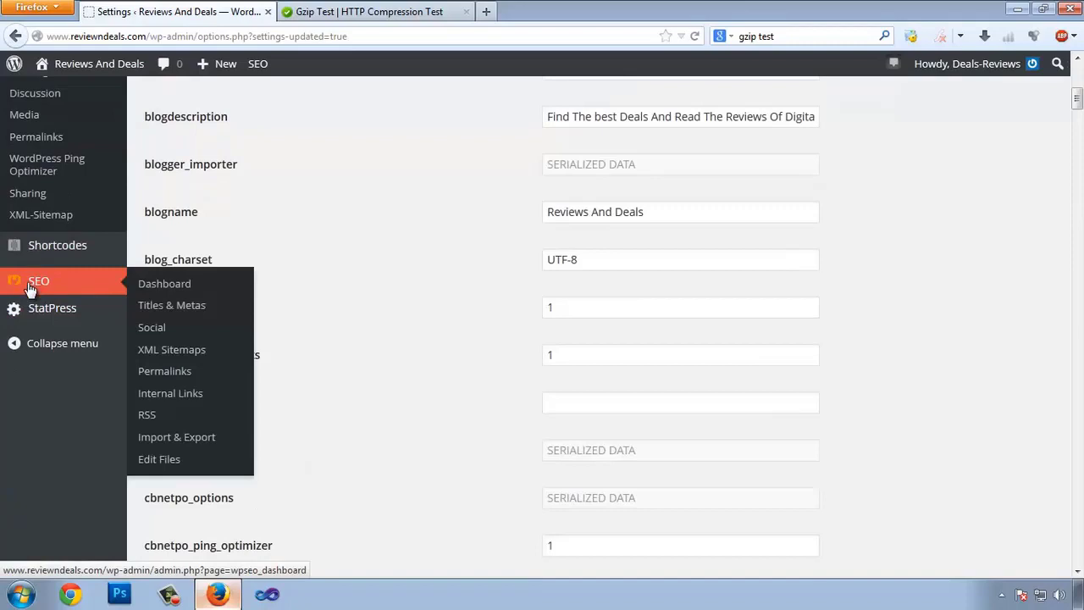
- Open Yoast SEO's Edit Files page and the gzip text file in Notepad
{"action": "left_click", "coordinate": [159, 460]}
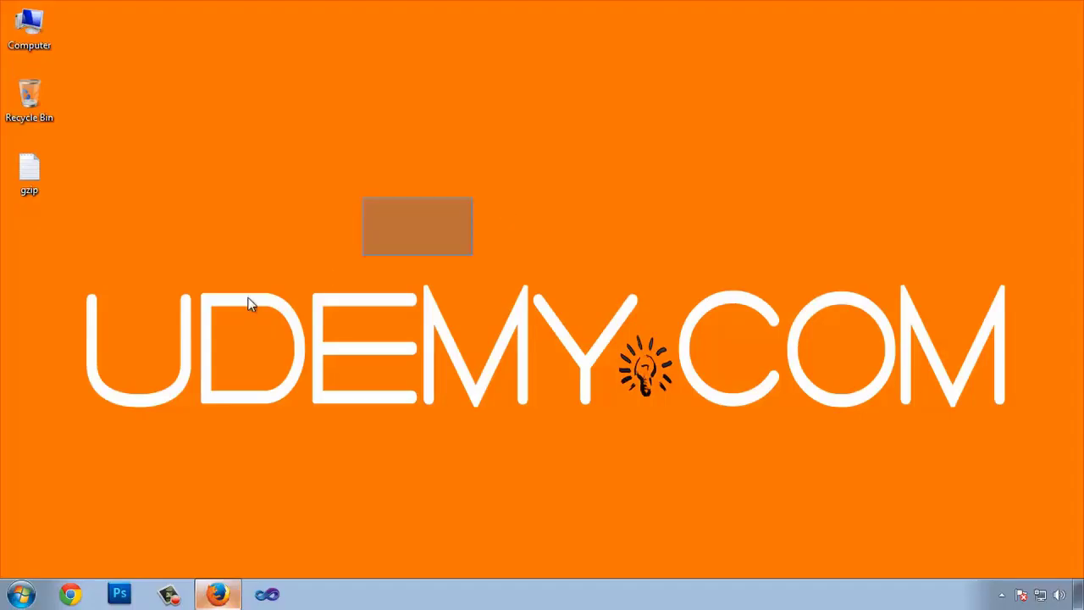
{"action": "double_click", "coordinate": [29, 169]}
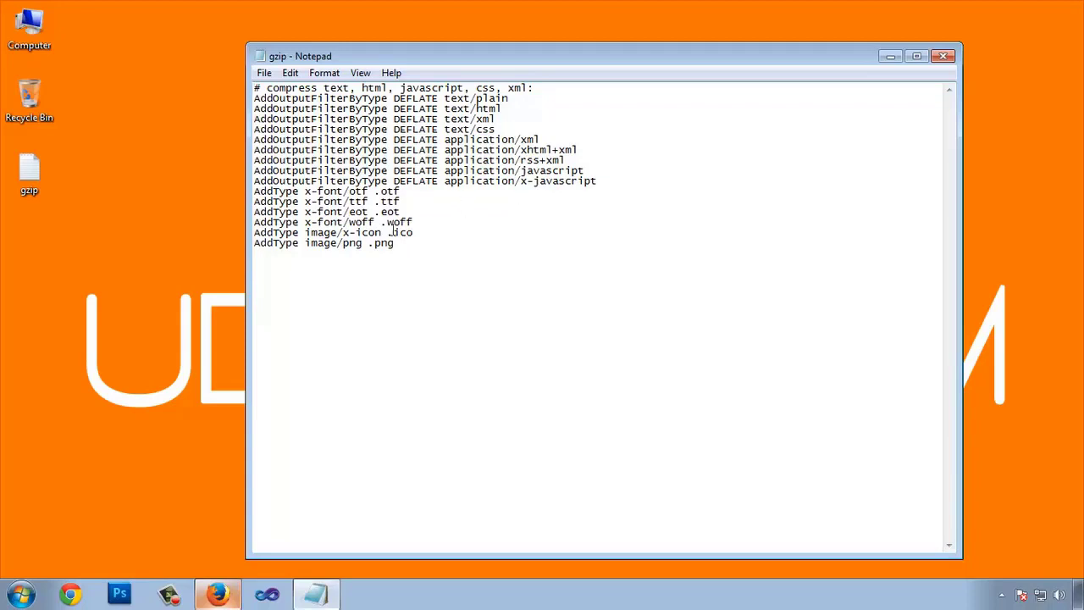
{"action": "left_click_drag", "start_coordinate": [376, 193], "coordinate": [405, 223]}
{"action": "left_click", "coordinate": [402, 233]}
{"action": "left_click", "coordinate": [404, 242]}
- Copy all the DEFLATE and AddType compression rules from the gzip file
{"action": "left_click_drag", "start_coordinate": [440, 97], "coordinate": [485, 129]}
{"action": "left_click_drag", "start_coordinate": [414, 254], "coordinate": [256, 84]}
{"action": "right_click", "coordinate": [301, 125]}
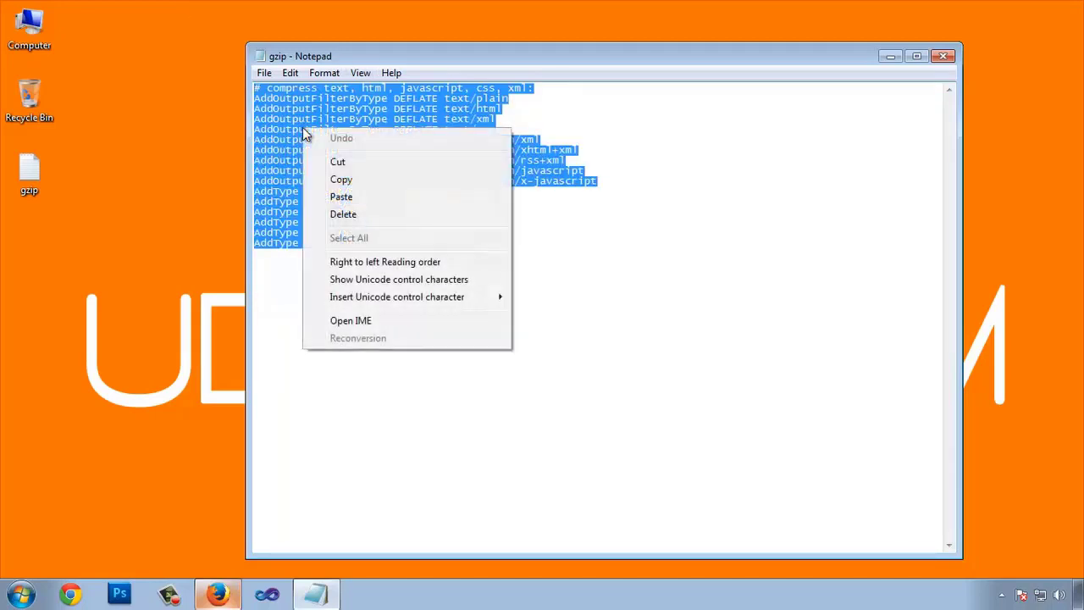
{"action": "left_click", "coordinate": [343, 180]}
{"action": "left_click", "coordinate": [222, 586]}
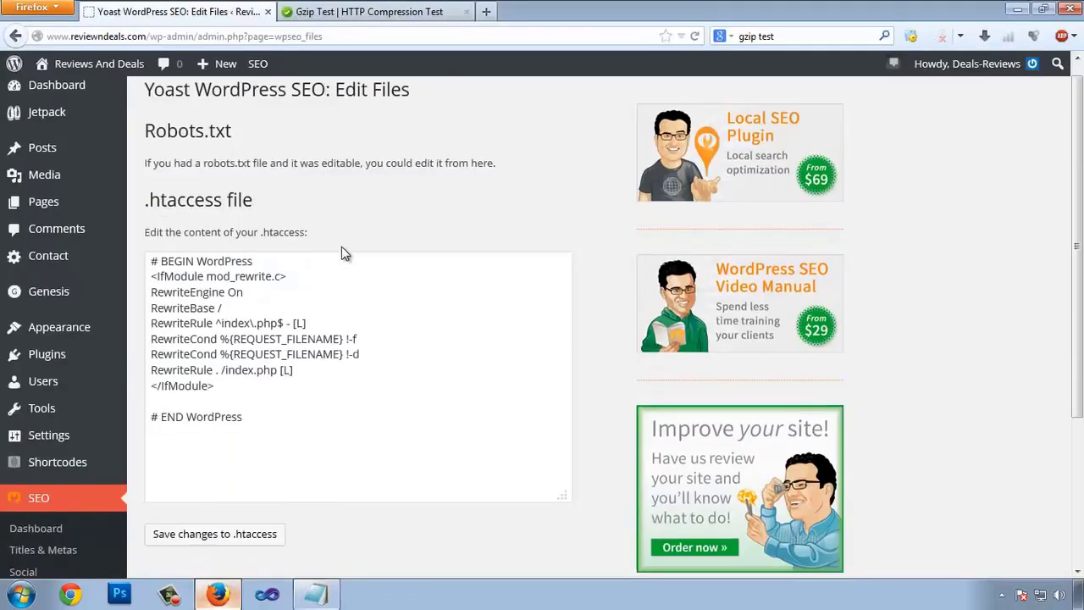
- Paste the compression rules after # END WordPress in .htaccess and save it
{"action": "scroll", "coordinate": [342, 251], "scroll_direction": "down", "scroll_amount": 2}
{"action": "left_click_drag", "start_coordinate": [154, 347], "coordinate": [264, 343]}
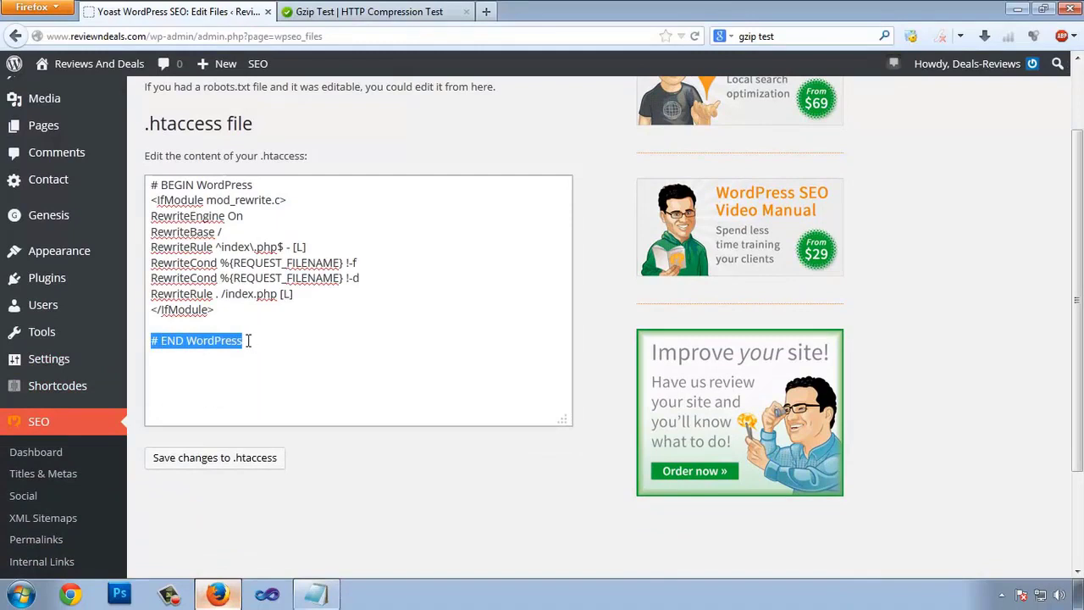
{"action": "left_click", "coordinate": [247, 340]}
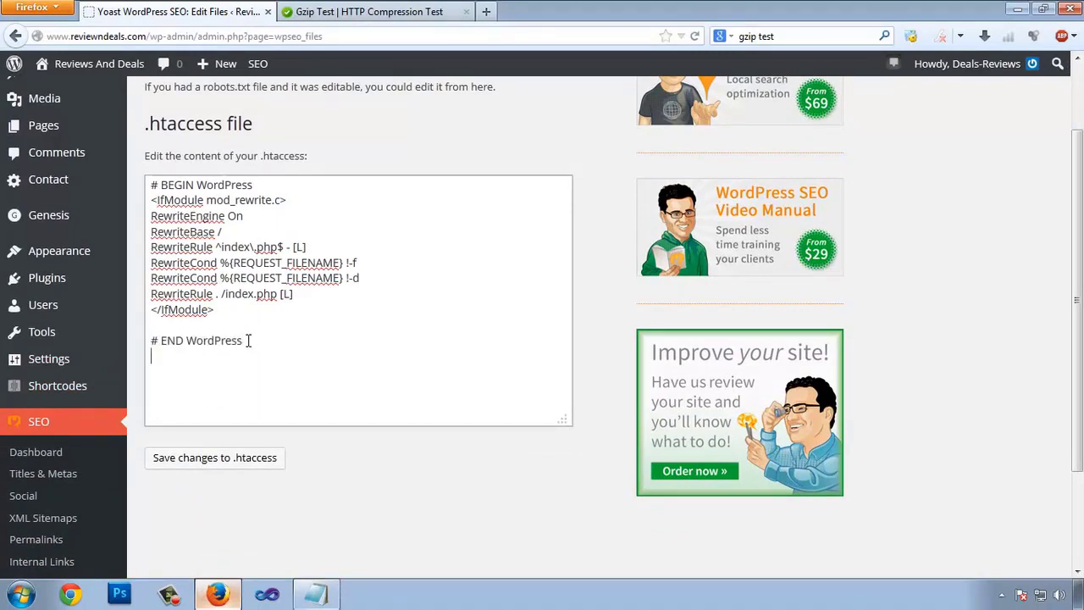
{"action": "right_click", "coordinate": [220, 365]}
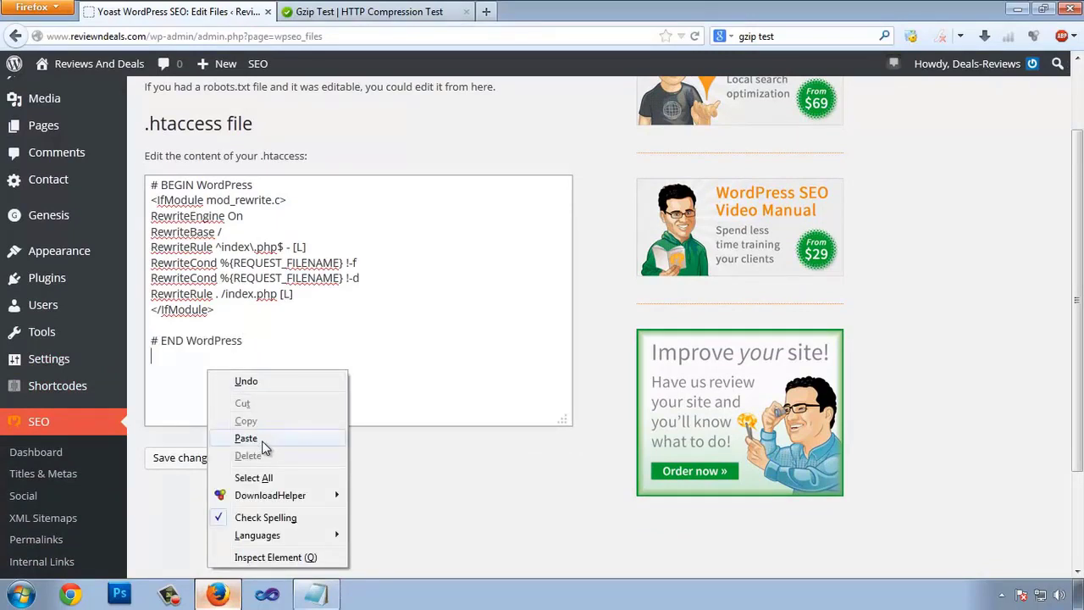
{"action": "left_click", "coordinate": [262, 437]}
{"action": "left_click", "coordinate": [191, 462]}
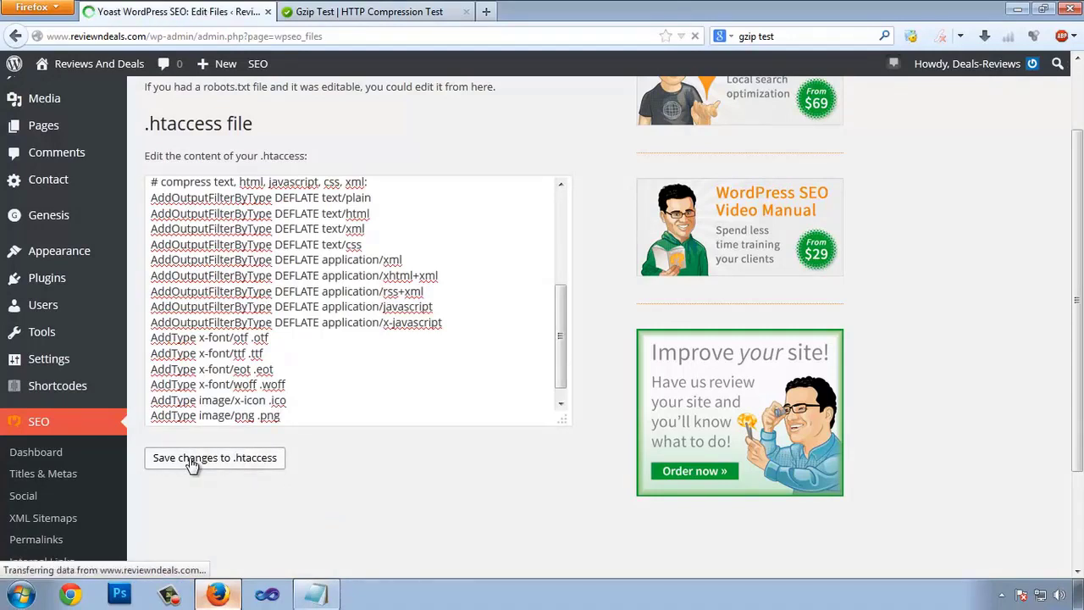
- Review the pasted rules, highlighting the .png, x-javascript, rss+xml, text/css and xml types
{"action": "left_click_drag", "start_coordinate": [566, 370], "coordinate": [573, 471]}
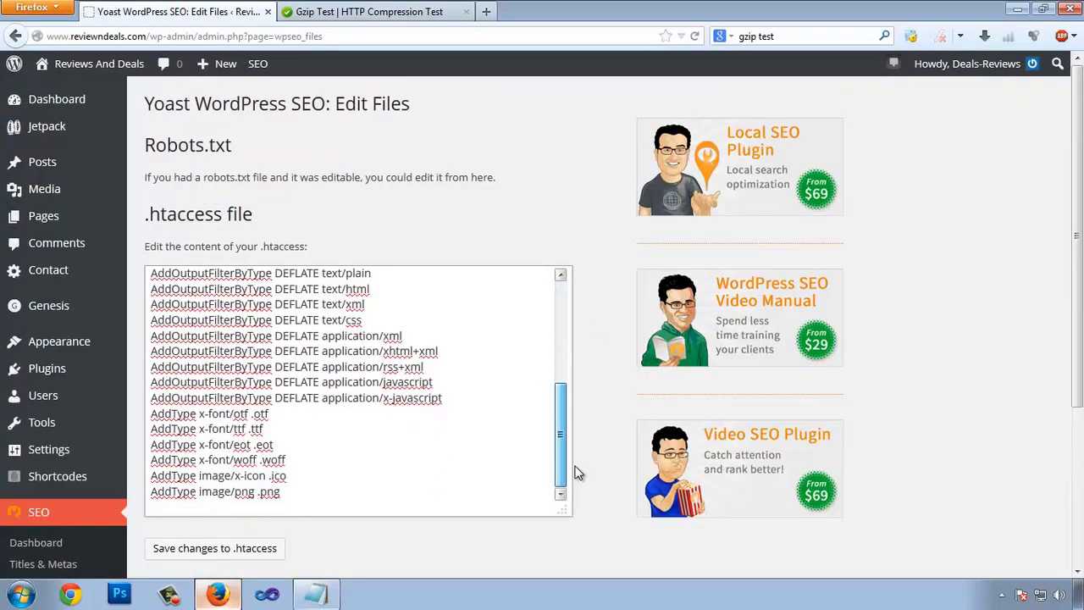
{"action": "left_click_drag", "start_coordinate": [172, 289], "coordinate": [337, 483]}
{"action": "left_click", "coordinate": [324, 492]}
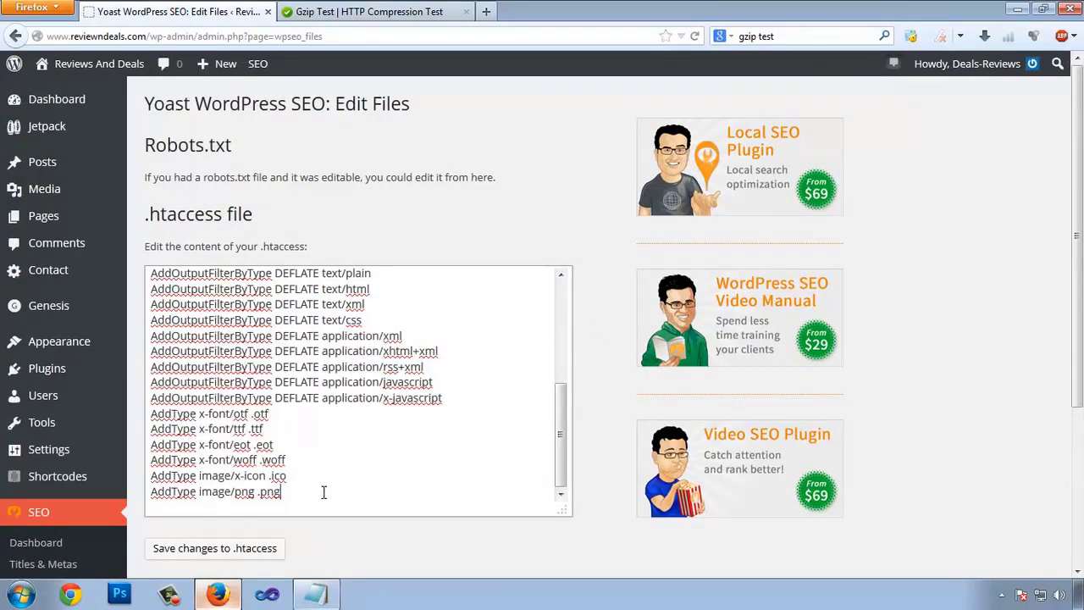
{"action": "left_click_drag", "start_coordinate": [257, 493], "coordinate": [274, 442]}
{"action": "left_click_drag", "start_coordinate": [393, 398], "coordinate": [424, 400]}
{"action": "left_click_drag", "start_coordinate": [387, 368], "coordinate": [420, 354]}
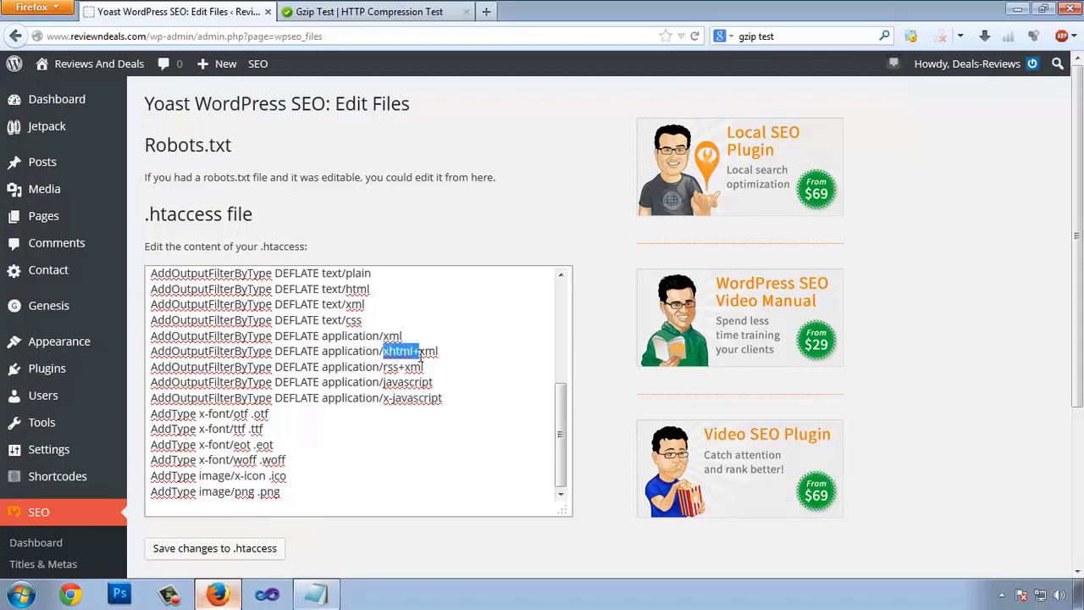
{"action": "left_click_drag", "start_coordinate": [338, 321], "coordinate": [360, 320]}
{"action": "double_click", "coordinate": [359, 305]}
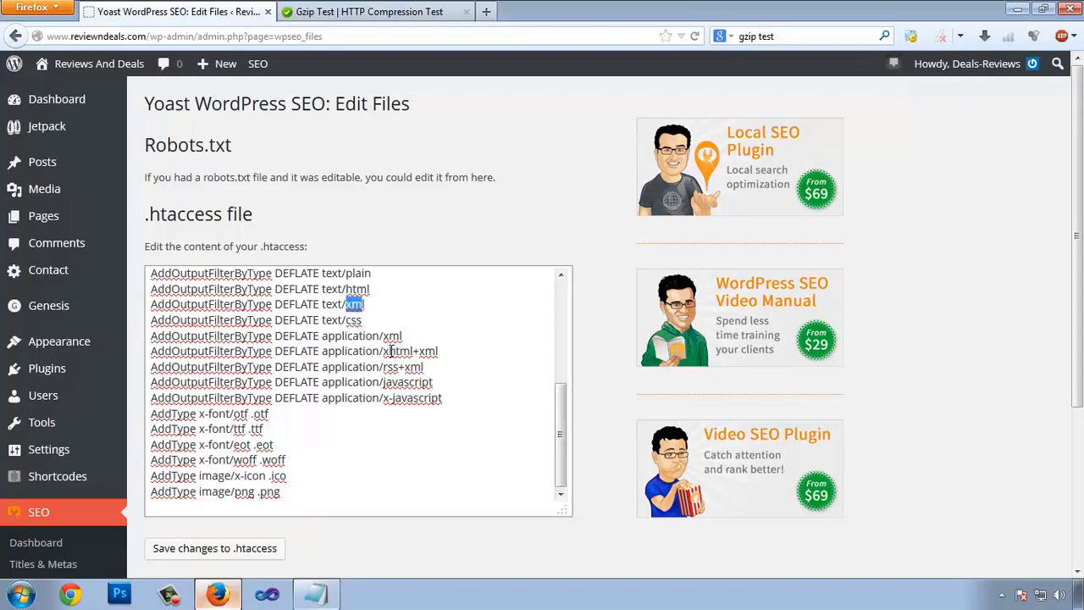
{"action": "left_click", "coordinate": [332, 305]}
{"action": "left_click", "coordinate": [406, 13]}
{"action": "left_click_drag", "start_coordinate": [251, 236], "coordinate": [1, 236]}
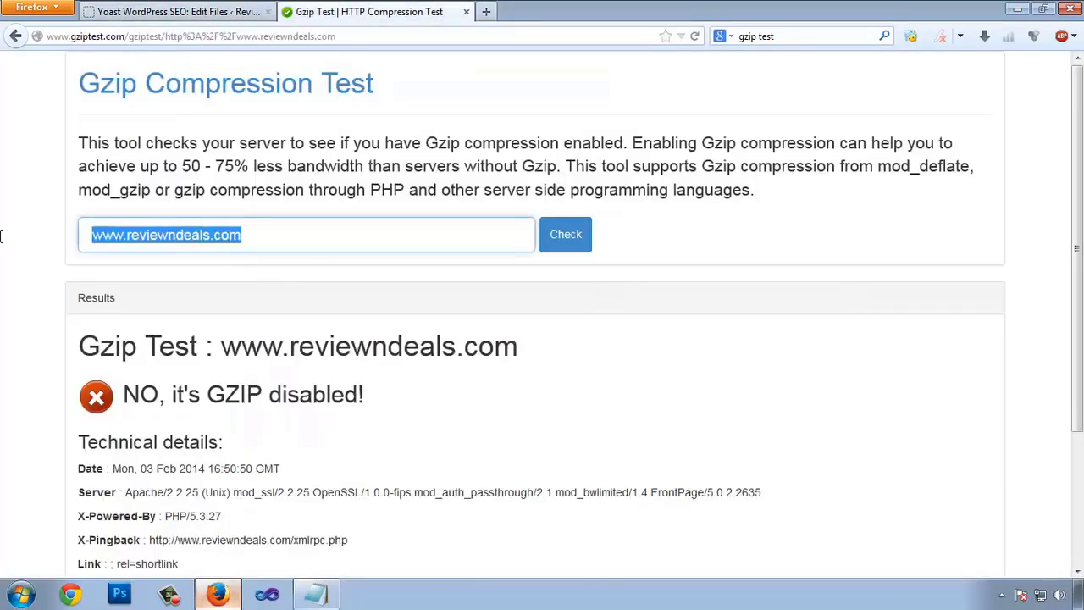
{"action": "left_click", "coordinate": [194, 93]}
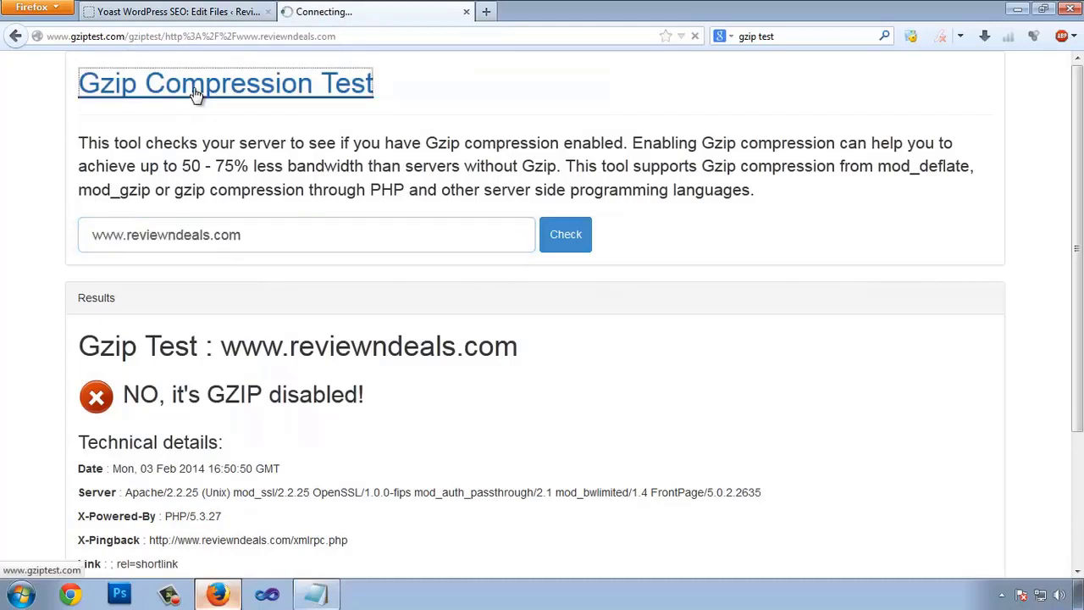
{"action": "left_click", "coordinate": [201, 234]}
{"action": "key", "text": "ctrl+v"}
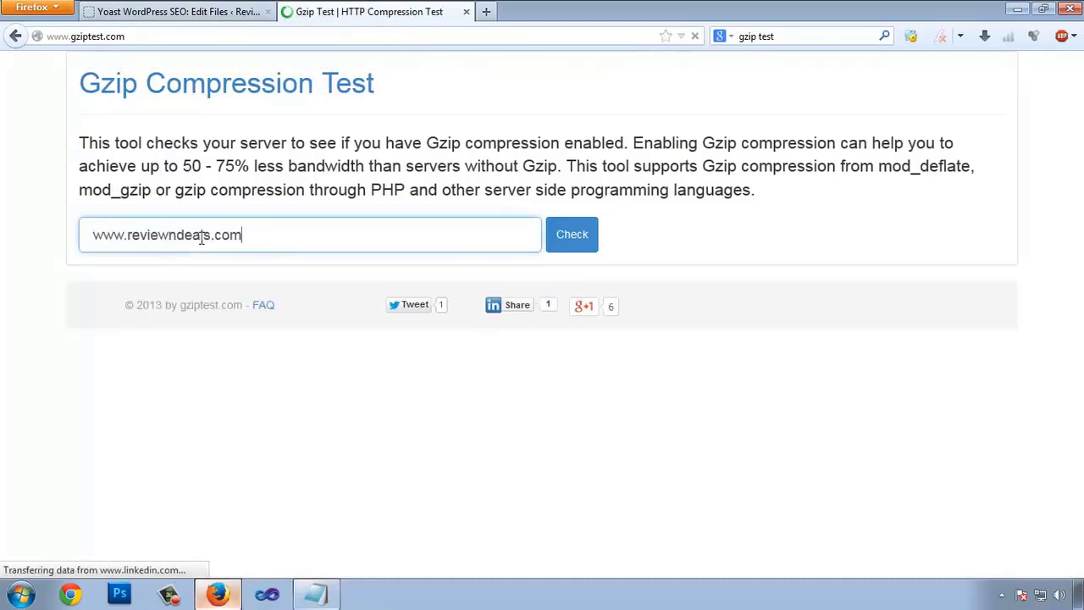
{"action": "left_click", "coordinate": [583, 236]}
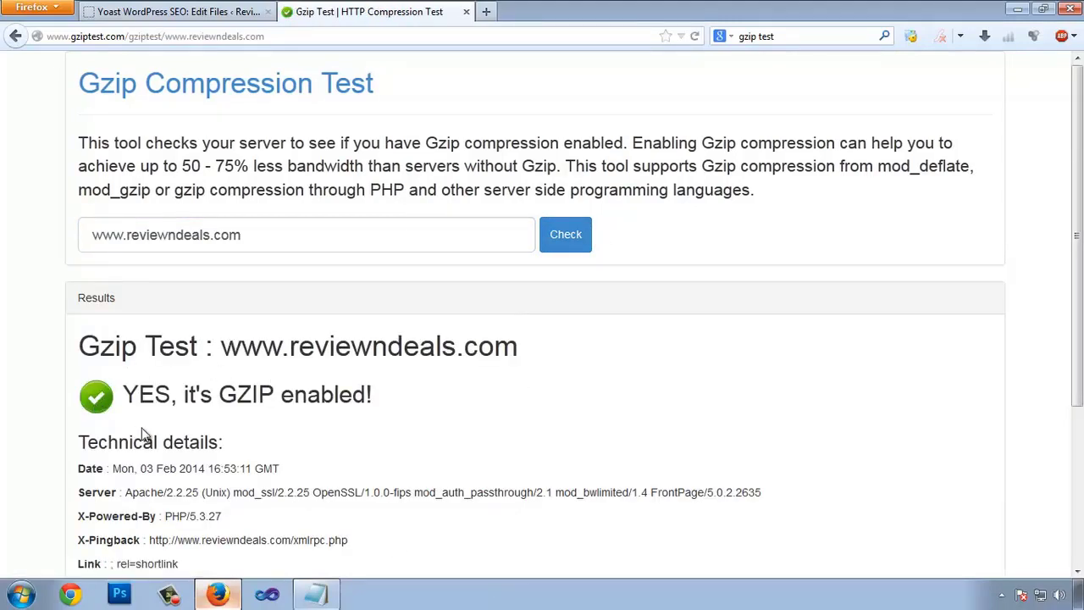
{"action": "left_click_drag", "start_coordinate": [218, 394], "coordinate": [352, 395]}
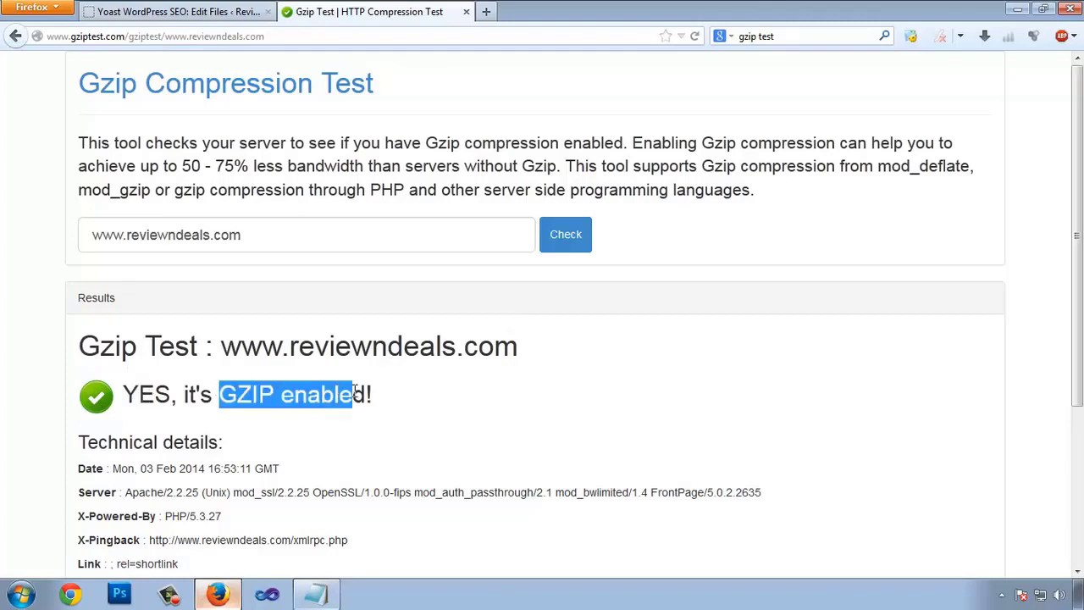
{"action": "scroll", "coordinate": [472, 322], "scroll_direction": "down", "scroll_amount": 5}
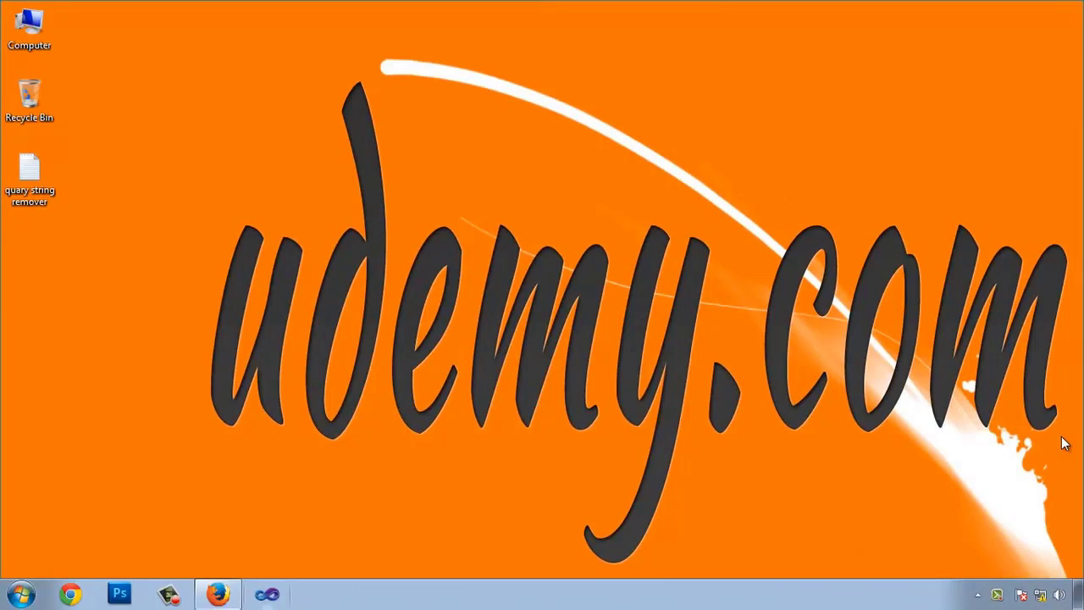
- Restore Firefox and search Google for 'w3 total cache' and 'wp super cache' in new tabs
{"action": "left_click", "coordinate": [218, 593]}
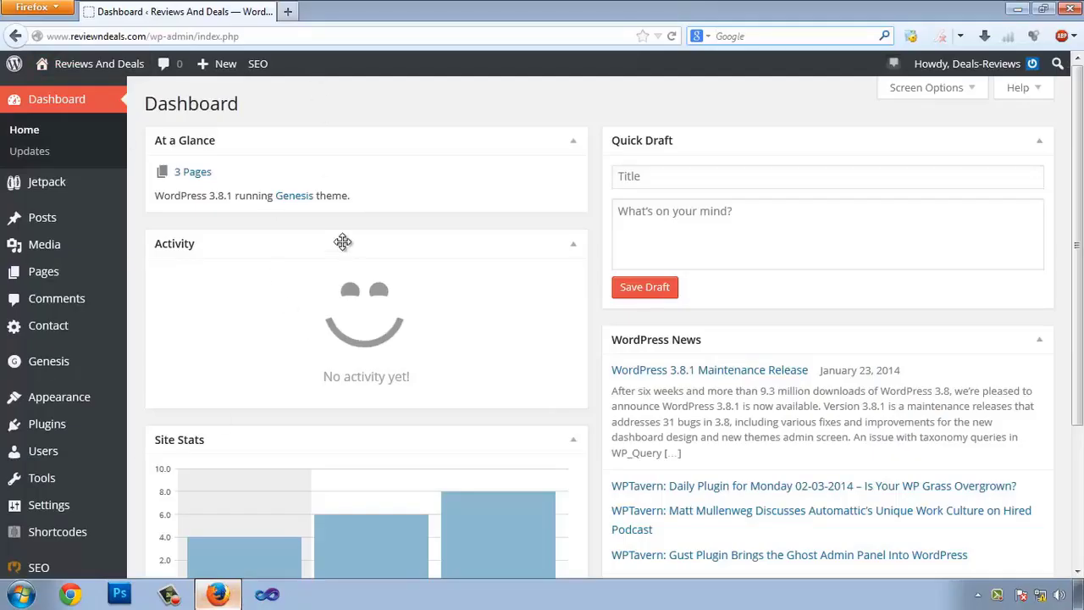
{"action": "left_click", "coordinate": [288, 11]}
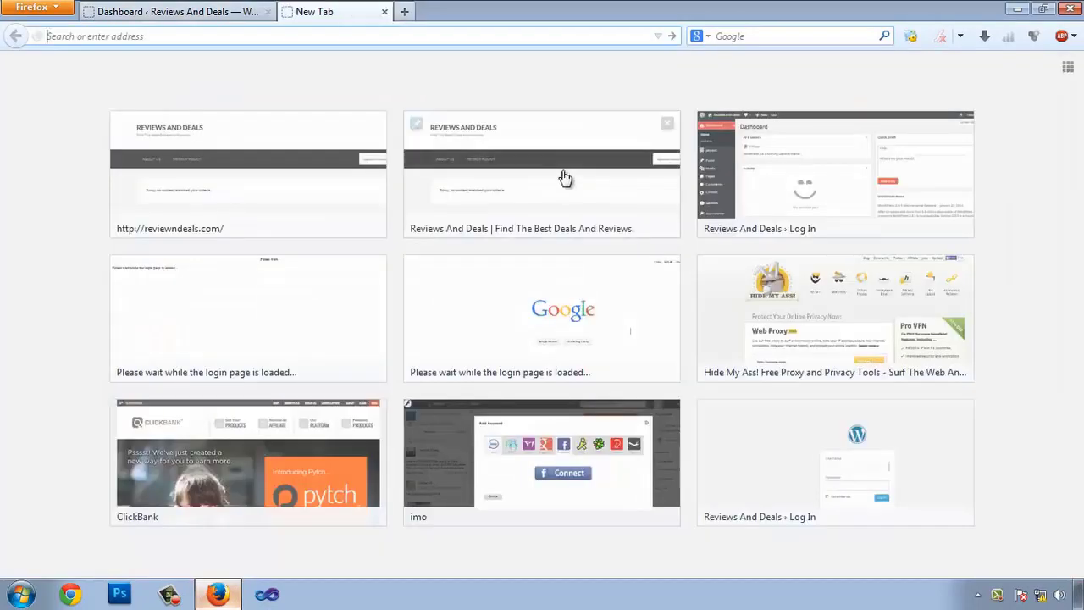
{"action": "left_click", "coordinate": [774, 34]}
{"action": "type", "text": "w3 t"}
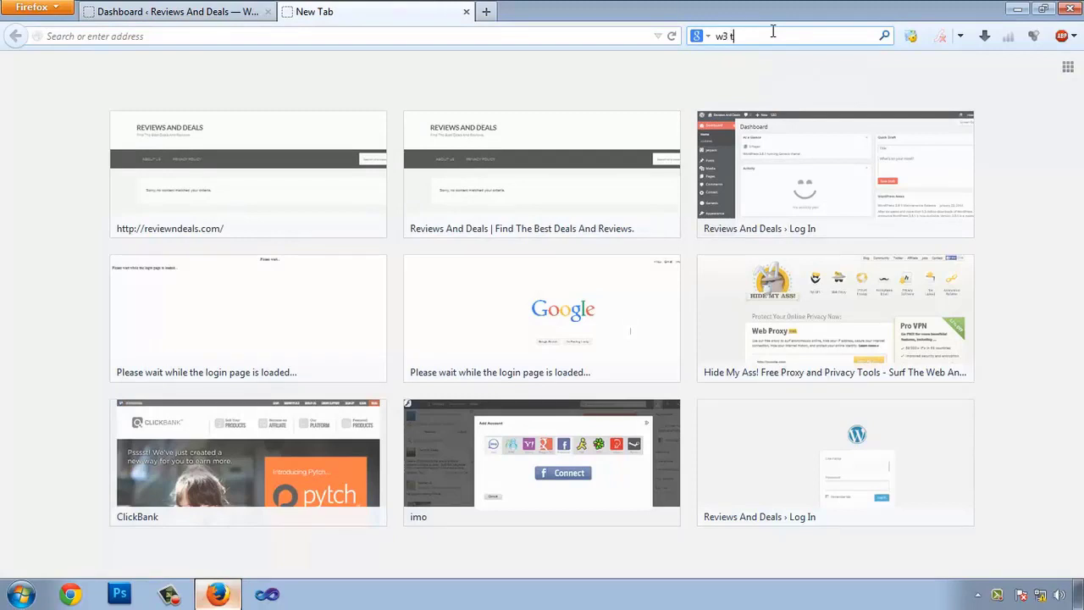
{"action": "type", "text": "otal cache"}
{"action": "key", "text": "Return"}
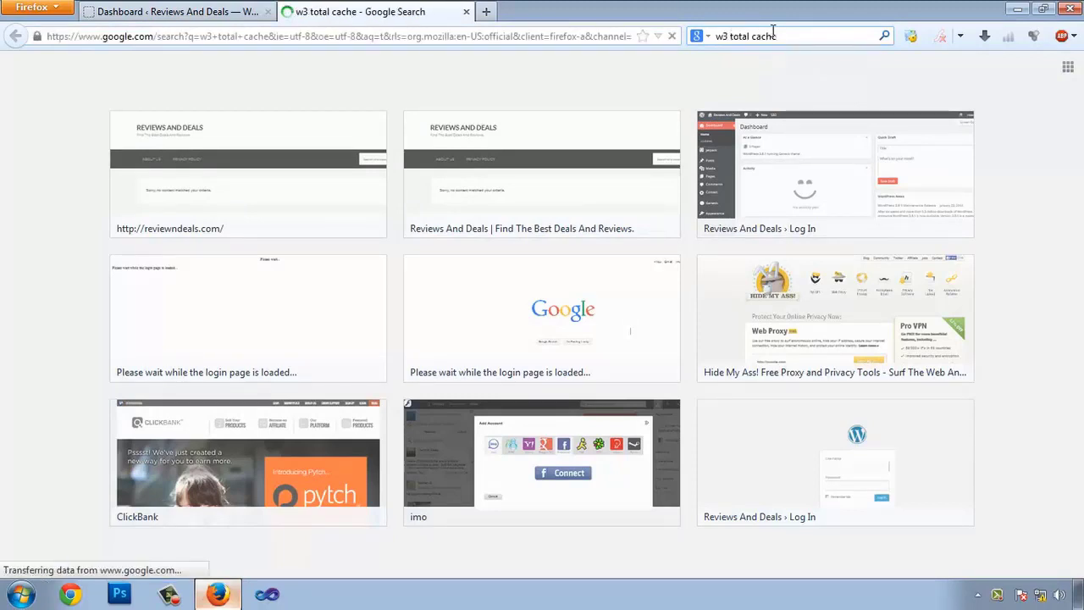
{"action": "key", "text": "ctrl+t"}
{"action": "left_click", "coordinate": [773, 33]}
{"action": "type", "text": "wp sup"}
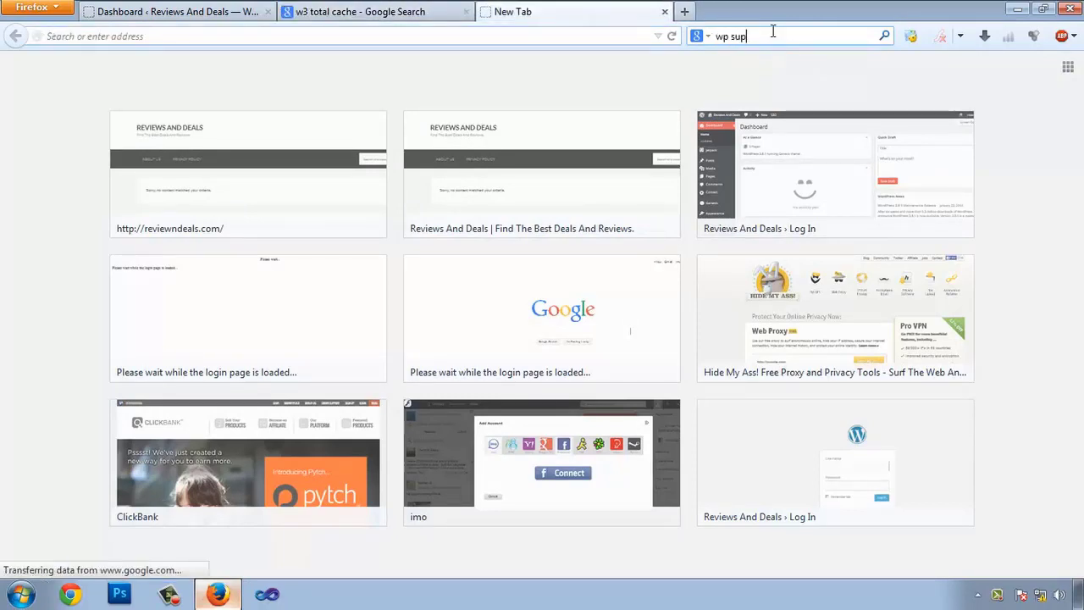
{"action": "type", "text": "er cache"}
{"action": "key", "text": "Return"}
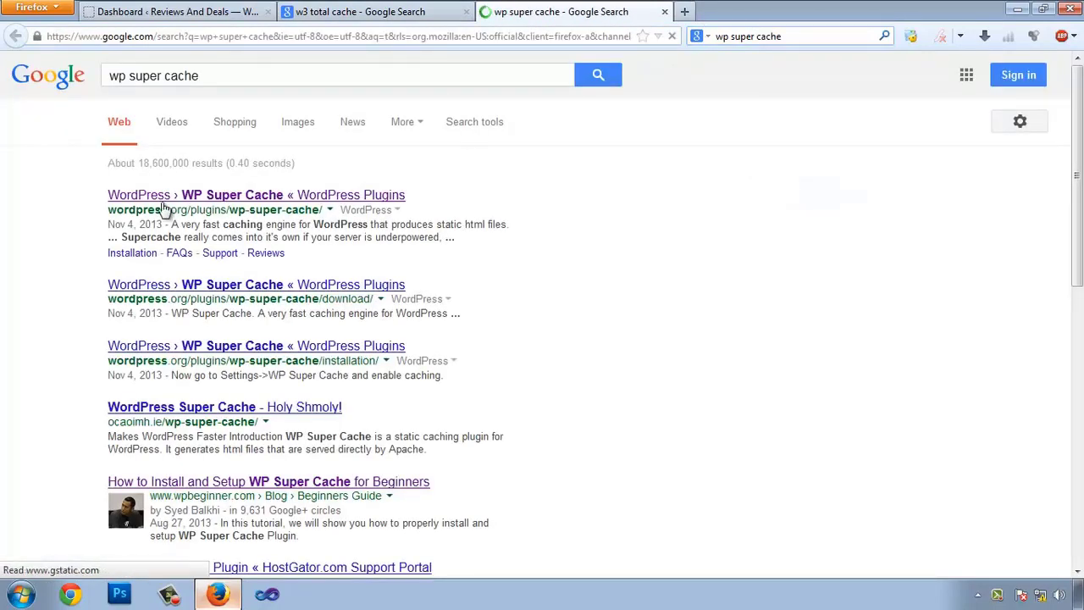
- Open the WP Super Cache and W3 Total Cache directory pages and browse WP Super Cache
{"action": "left_click", "coordinate": [203, 197]}
{"action": "left_click", "coordinate": [356, 11]}
{"action": "left_click", "coordinate": [275, 196]}
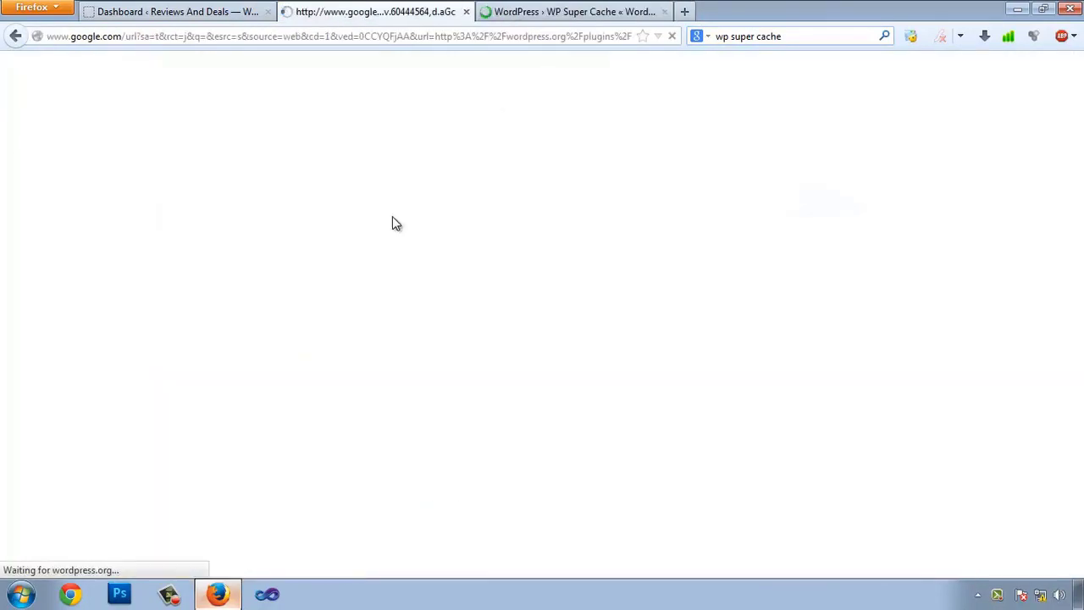
{"action": "left_click", "coordinate": [598, 10]}
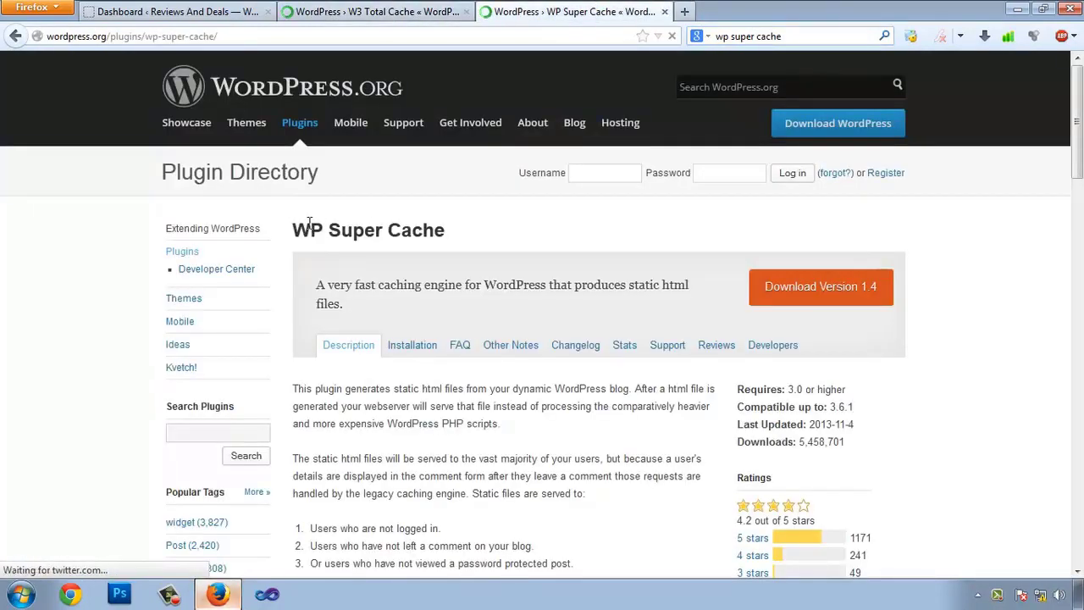
{"action": "left_click_drag", "start_coordinate": [310, 230], "coordinate": [399, 240]}
{"action": "scroll", "coordinate": [666, 205], "scroll_direction": "down", "scroll_amount": 4}
{"action": "scroll", "coordinate": [665, 205], "scroll_direction": "up", "scroll_amount": 2}
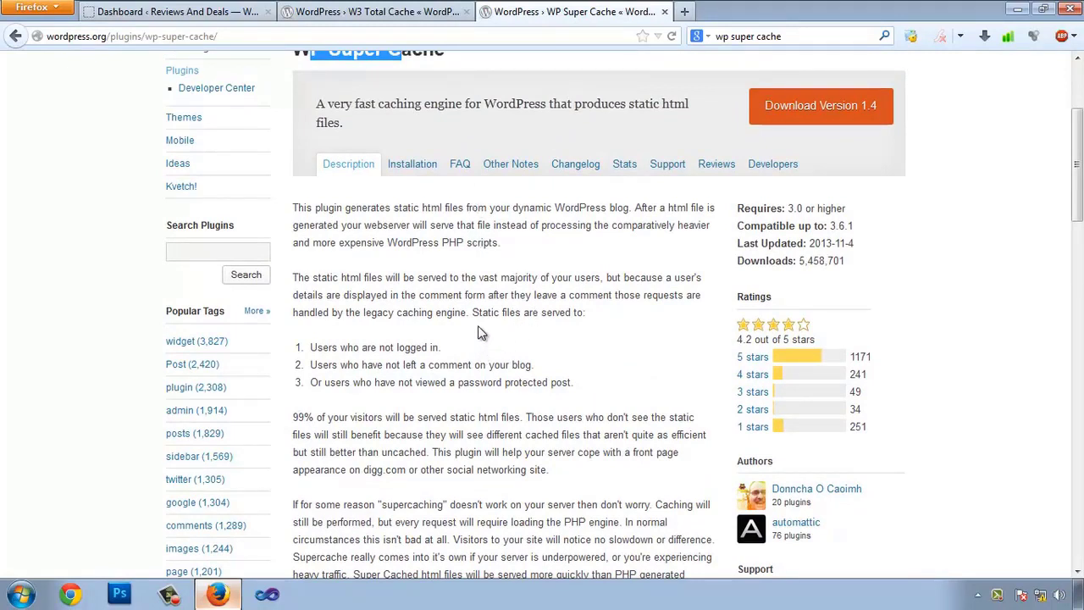
{"action": "scroll", "coordinate": [597, 428], "scroll_direction": "down", "scroll_amount": 2}
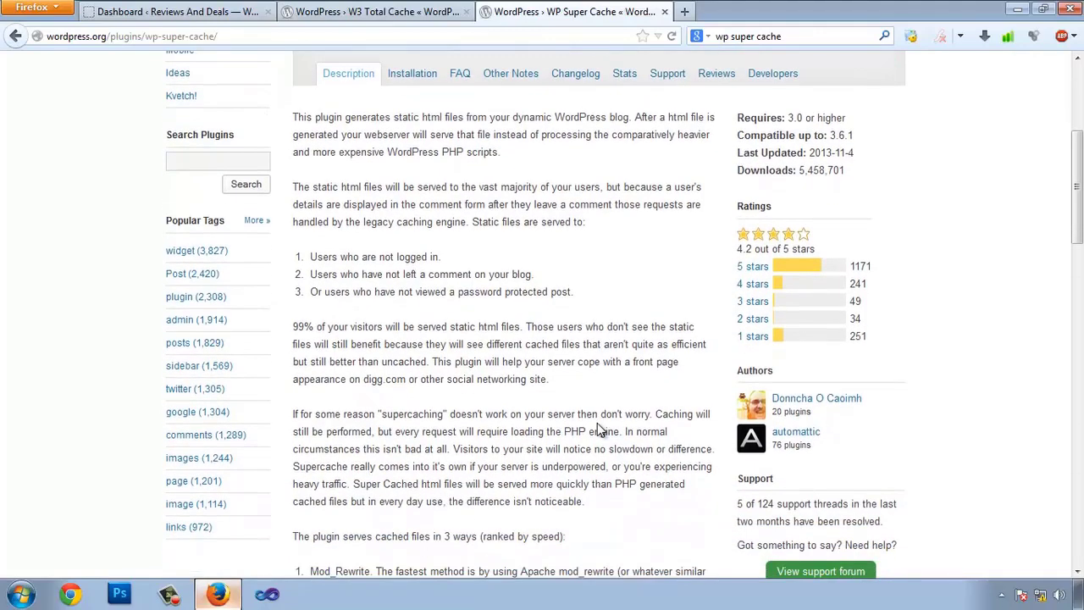
{"action": "scroll", "coordinate": [484, 279], "scroll_direction": "up", "scroll_amount": 5}
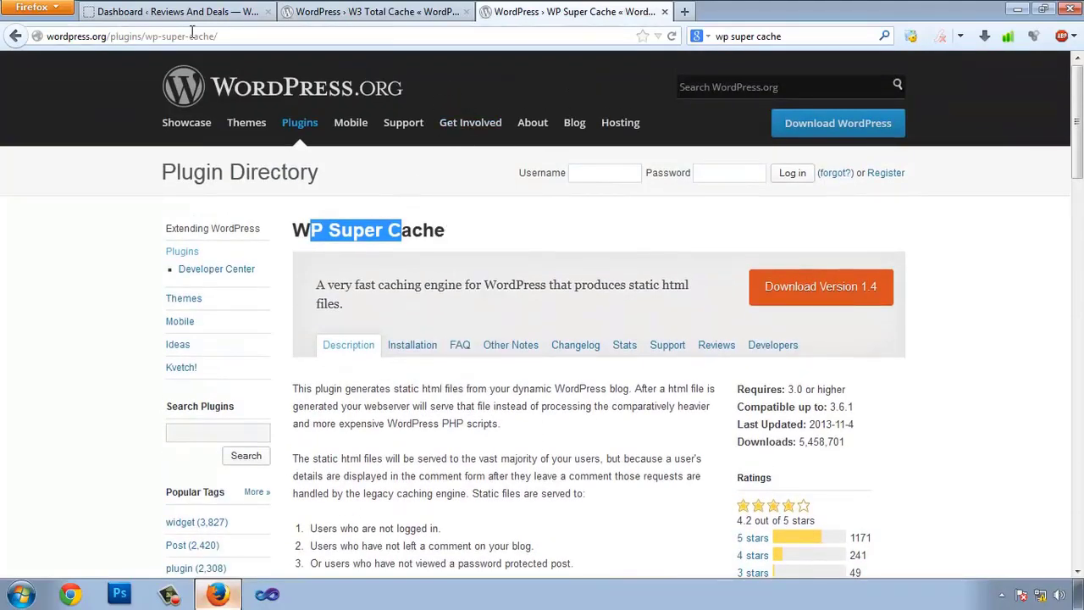
- Compare the W3 Total Cache page with WP Super Cache, then close the WP Super Cache tab
{"action": "left_click", "coordinate": [390, 12]}
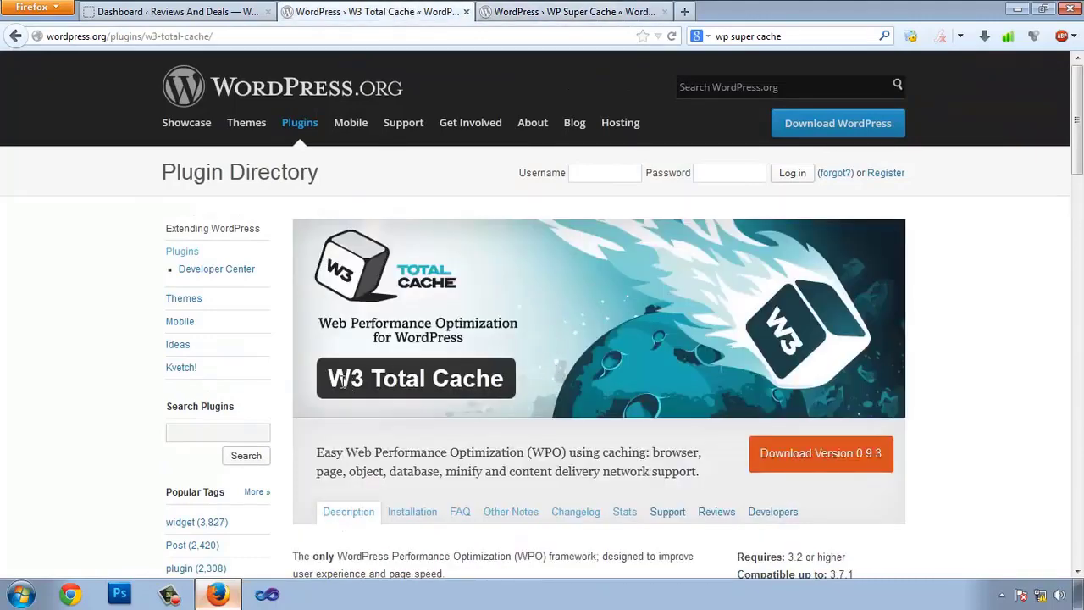
{"action": "left_click_drag", "start_coordinate": [342, 382], "coordinate": [433, 381]}
{"action": "scroll", "coordinate": [552, 365], "scroll_direction": "down", "scroll_amount": 5}
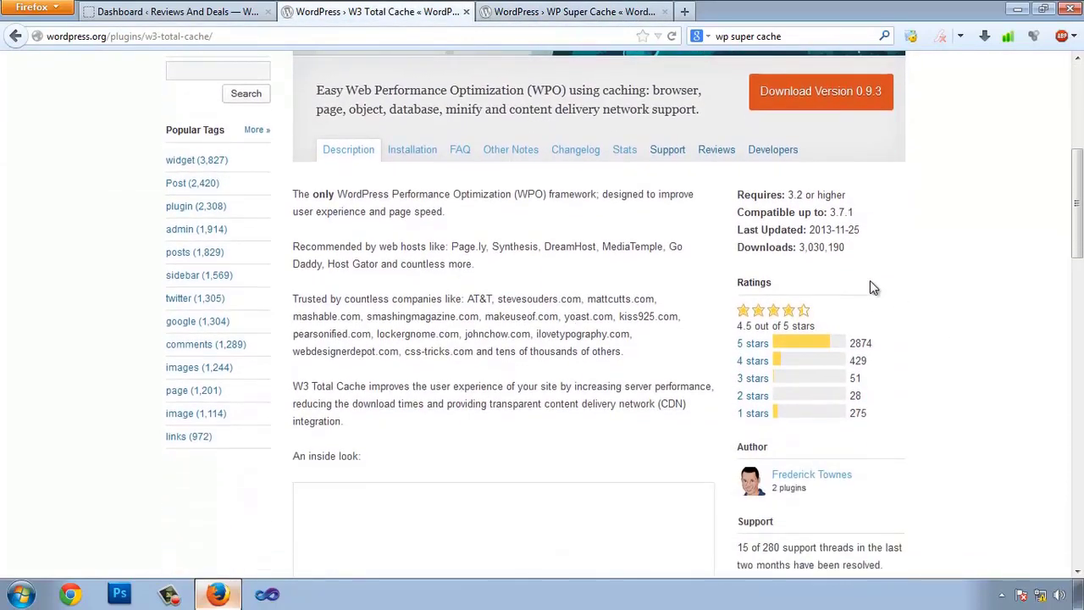
{"action": "scroll", "coordinate": [870, 284], "scroll_direction": "up", "scroll_amount": 4}
{"action": "left_click_drag", "start_coordinate": [337, 288], "coordinate": [470, 284]}
{"action": "left_click", "coordinate": [442, 283]}
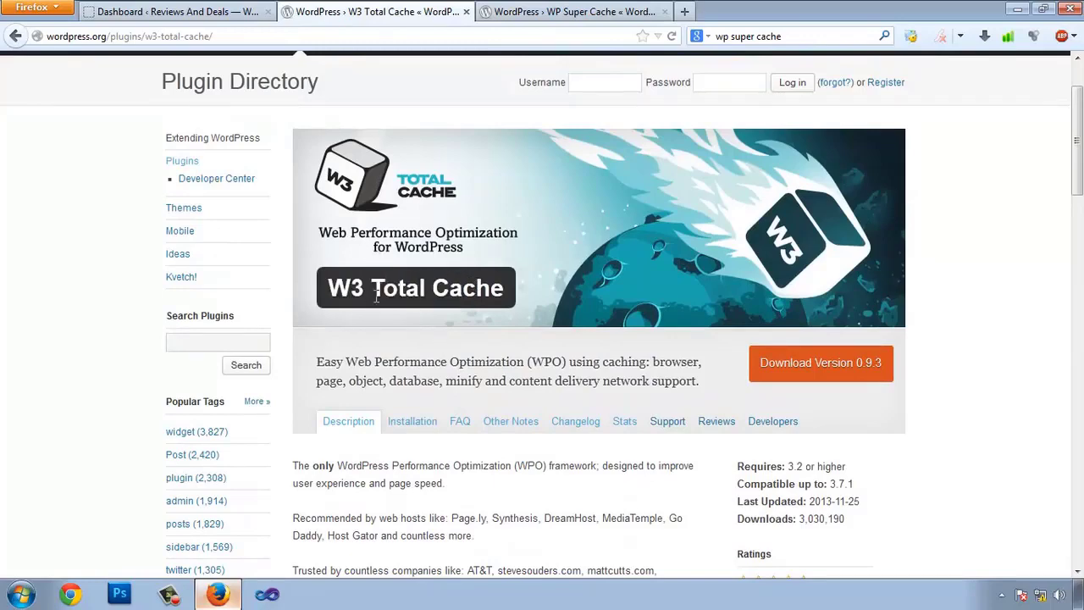
{"action": "left_click", "coordinate": [574, 16]}
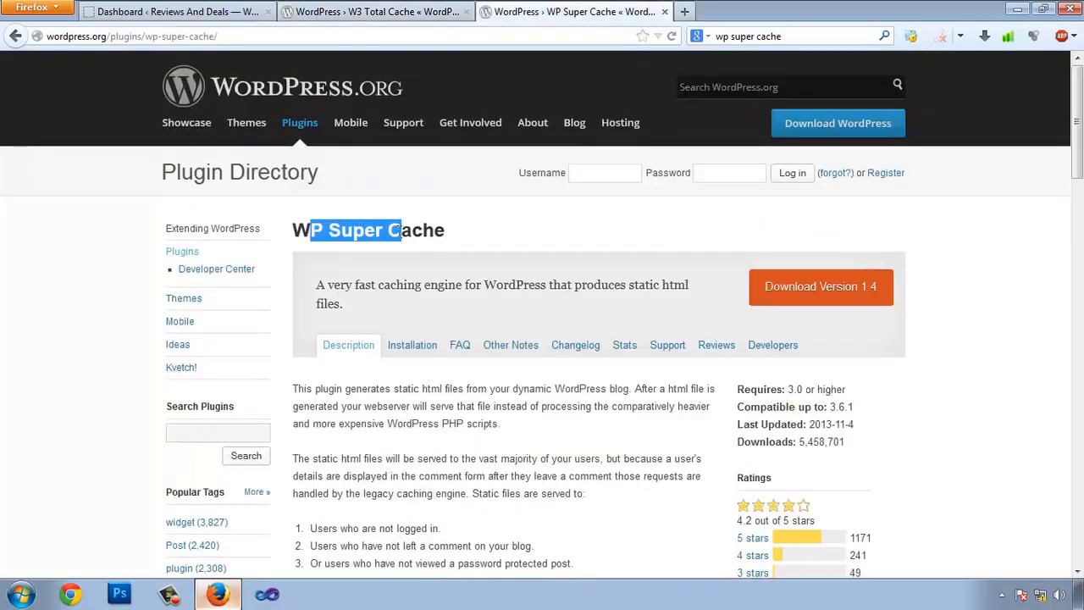
{"action": "left_click", "coordinate": [584, 387]}
{"action": "left_click", "coordinate": [372, 12]}
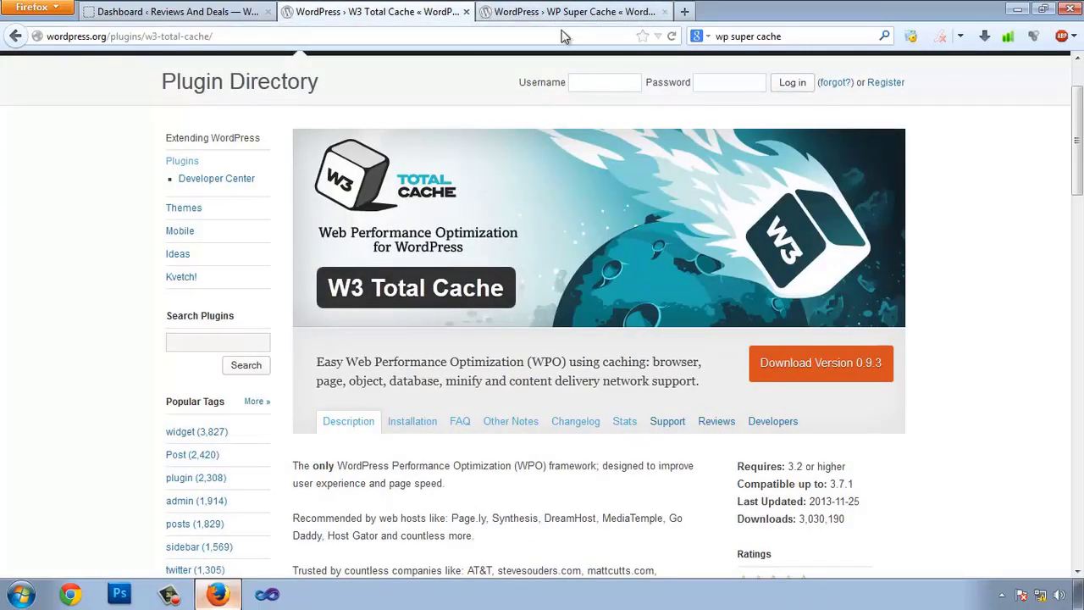
{"action": "left_click", "coordinate": [611, 17]}
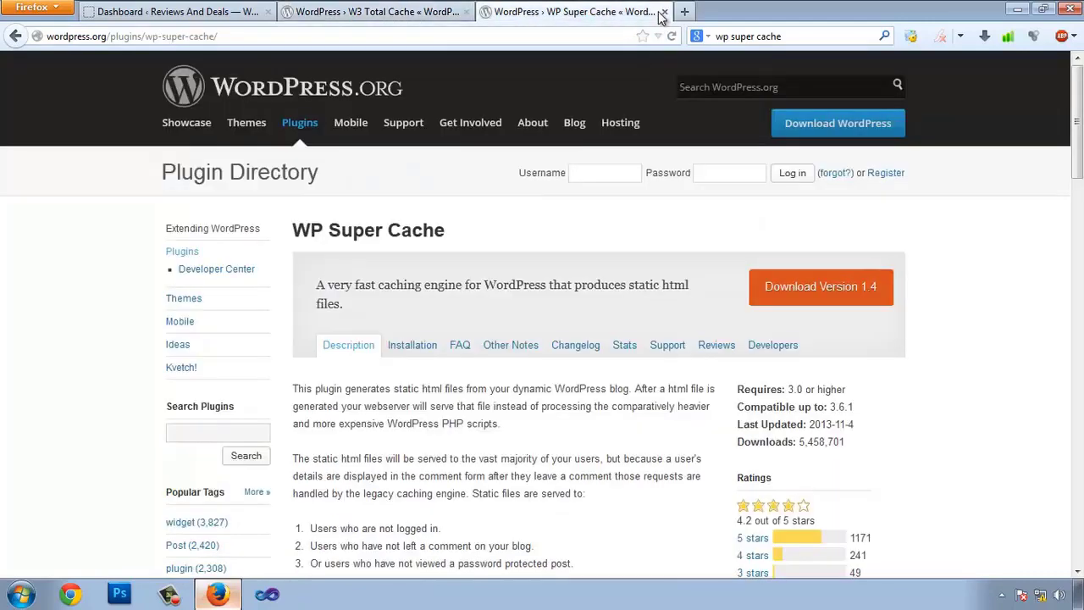
{"action": "left_click", "coordinate": [665, 12]}
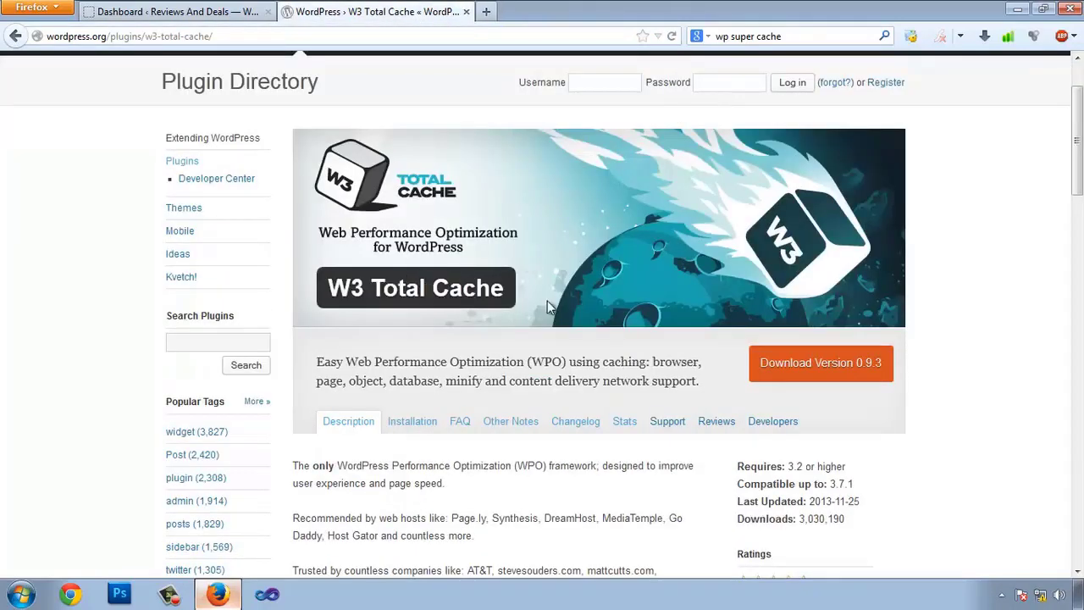
{"action": "left_click_drag", "start_coordinate": [328, 288], "coordinate": [511, 292]}
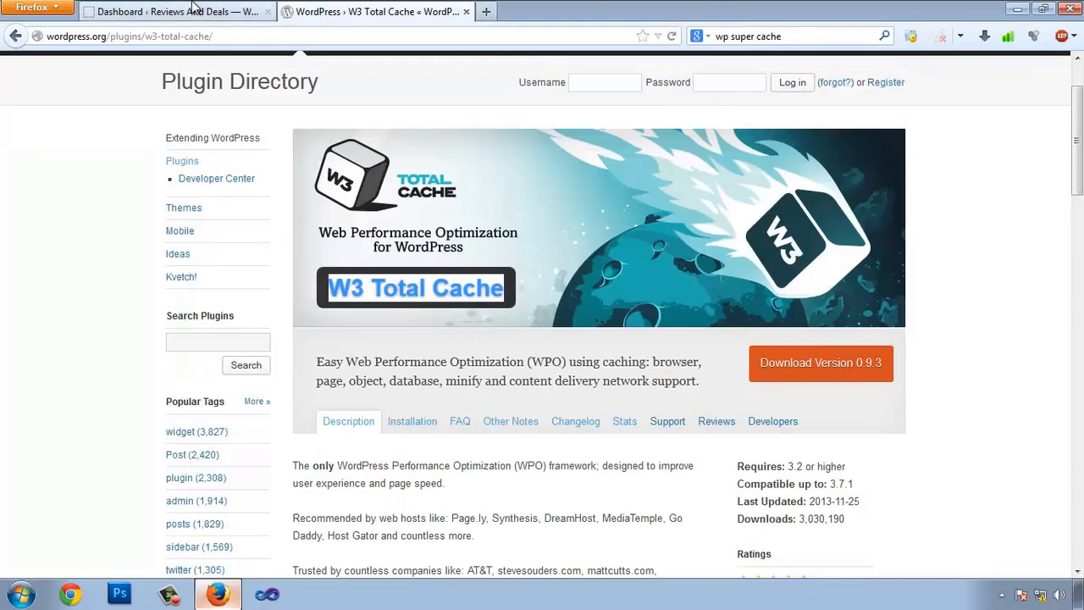
- Go to the site's Installed Plugins list from the WordPress dashboard
{"action": "left_click", "coordinate": [229, 11]}
{"action": "mouse_move", "coordinate": [76, 425]}
{"action": "left_click", "coordinate": [176, 426]}
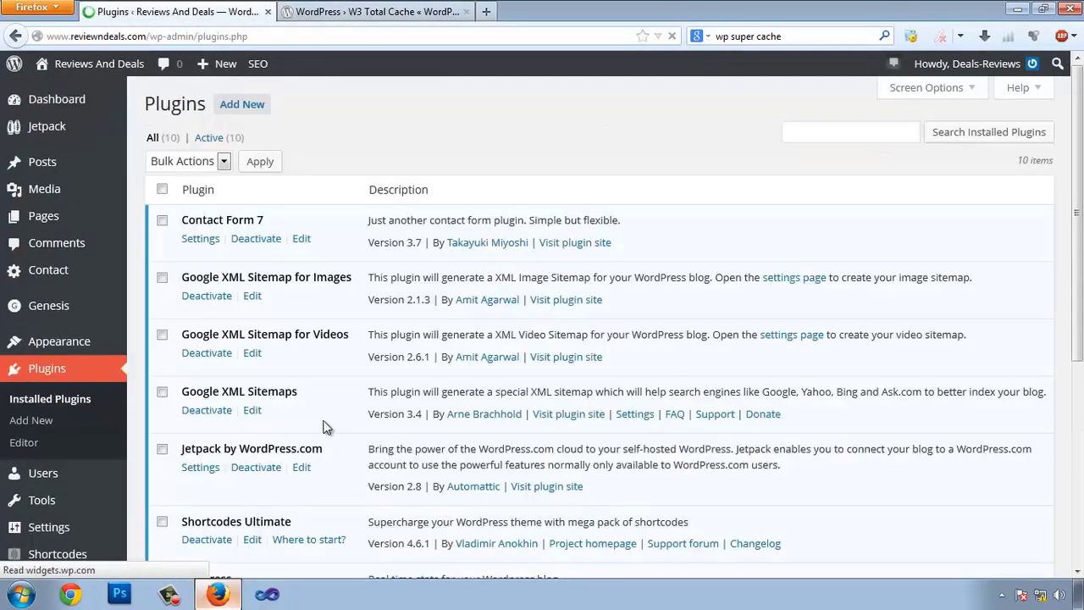
- Search Add New plugins for 'W3 Total Cache' and install it
{"action": "left_click", "coordinate": [236, 102]}
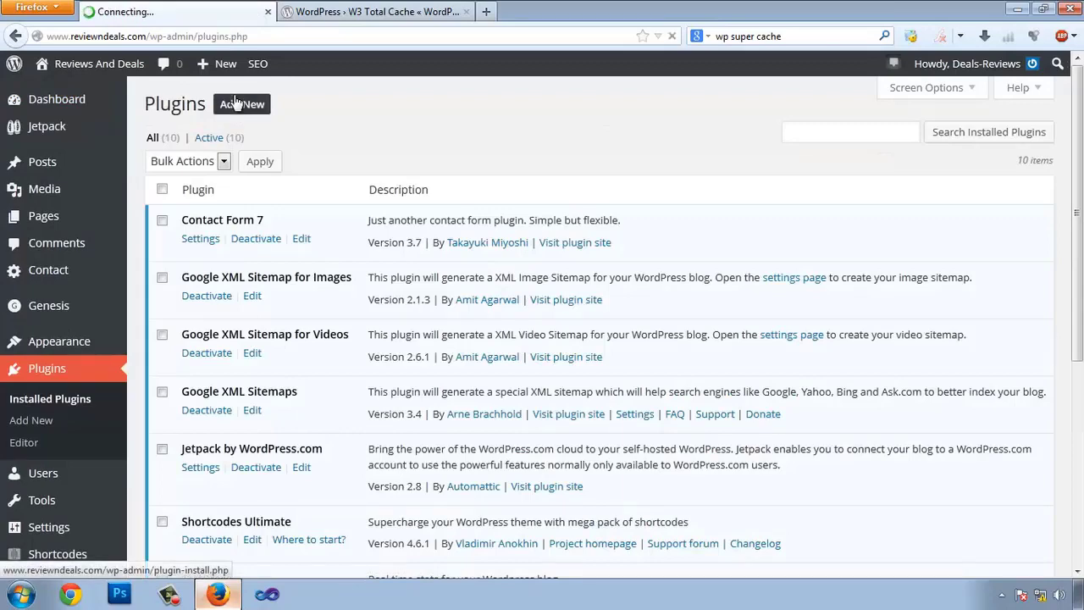
{"action": "left_click", "coordinate": [227, 229]}
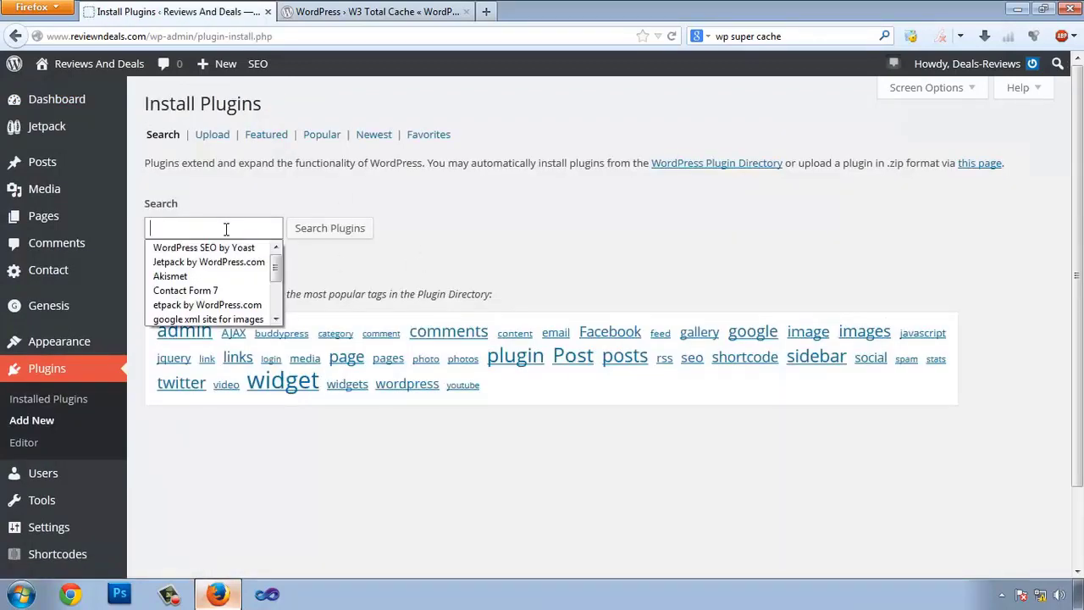
{"action": "type", "text": "W3 Total Cache"}
{"action": "left_click", "coordinate": [339, 232]}
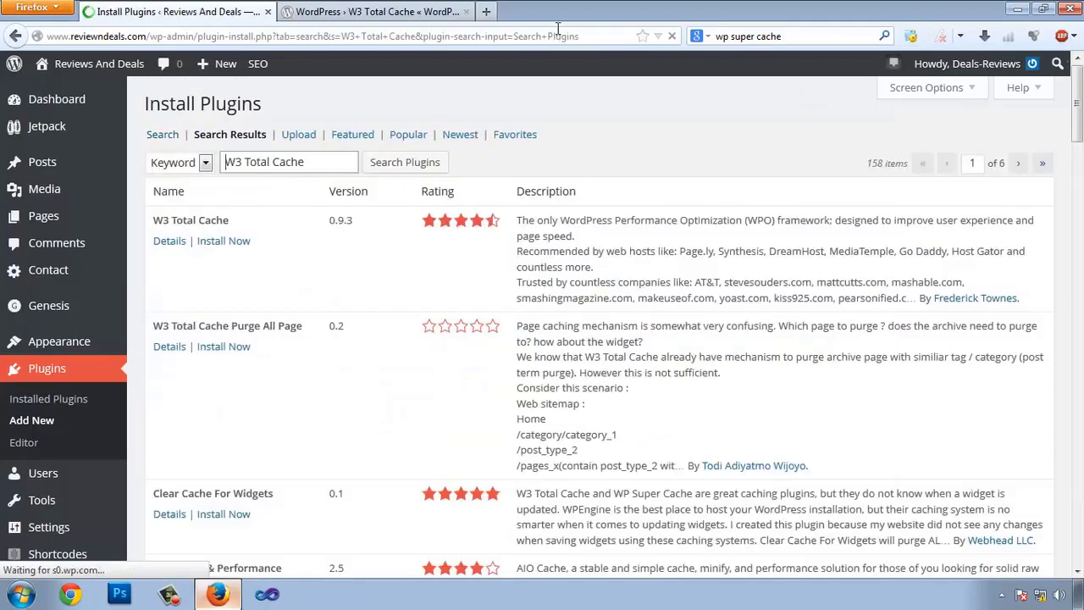
{"action": "left_click", "coordinate": [224, 241]}
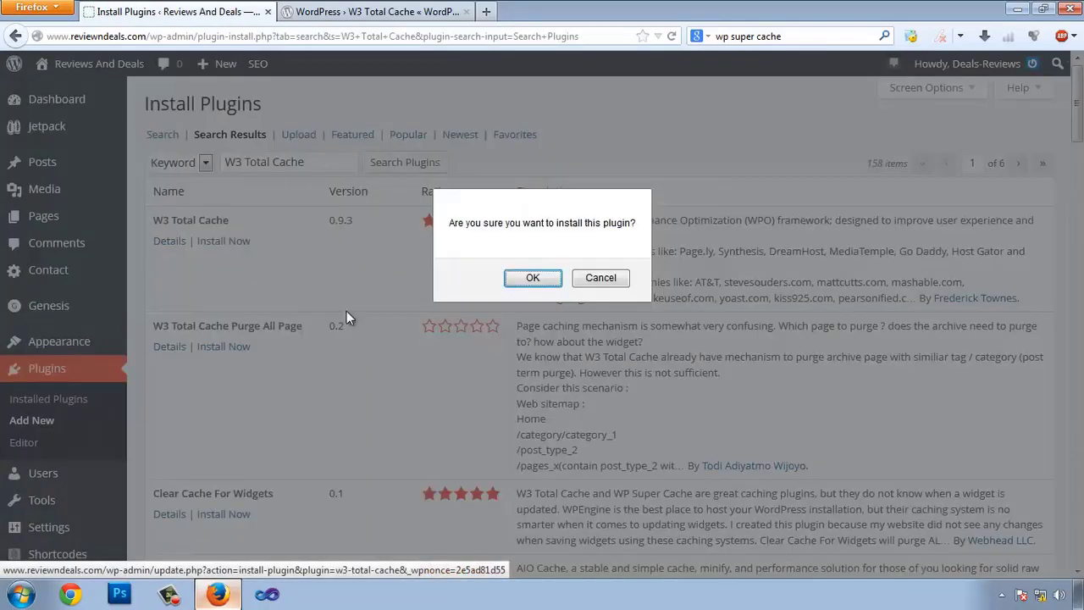
{"action": "left_click", "coordinate": [534, 279]}
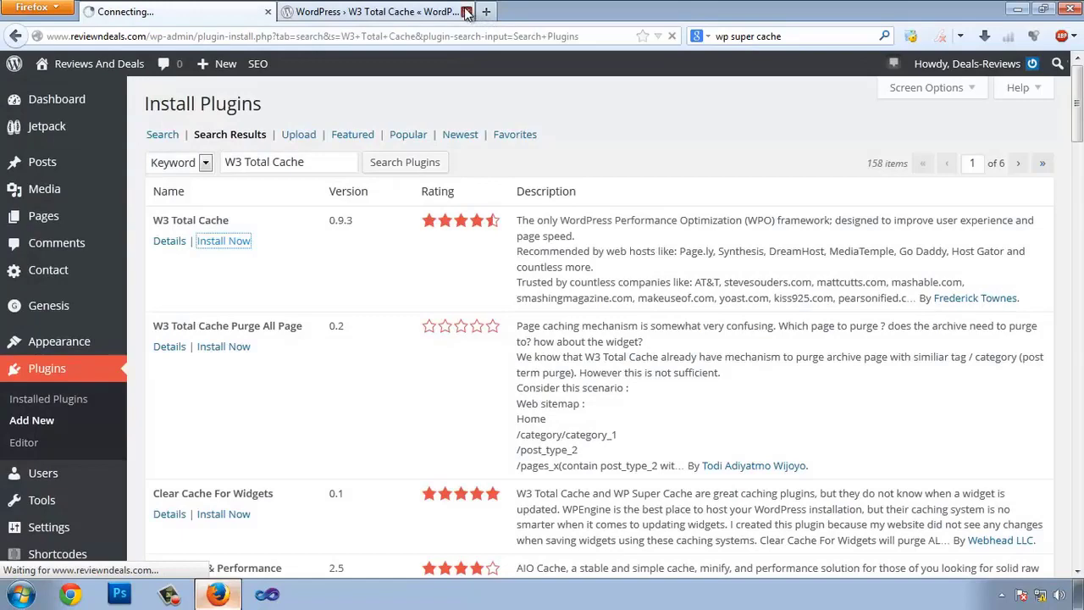
- Close the directory tab, clear the leftover search text, and activate W3 Total Cache 0.9.3
{"action": "left_click", "coordinate": [466, 11]}
{"action": "left_click", "coordinate": [800, 37]}
{"action": "key", "text": "BackSpace"}
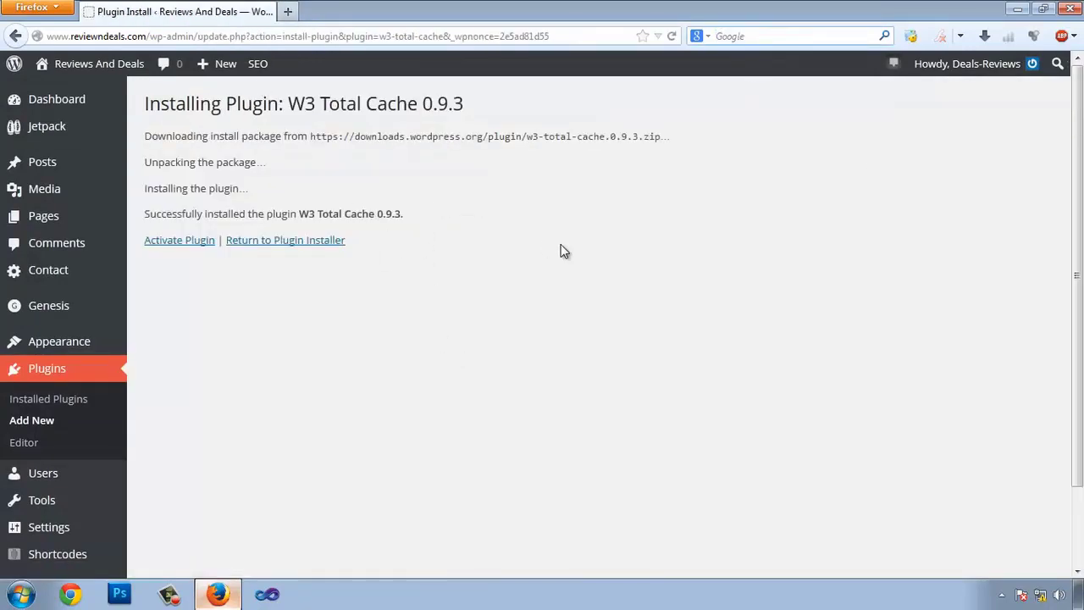
{"action": "left_click", "coordinate": [175, 244]}
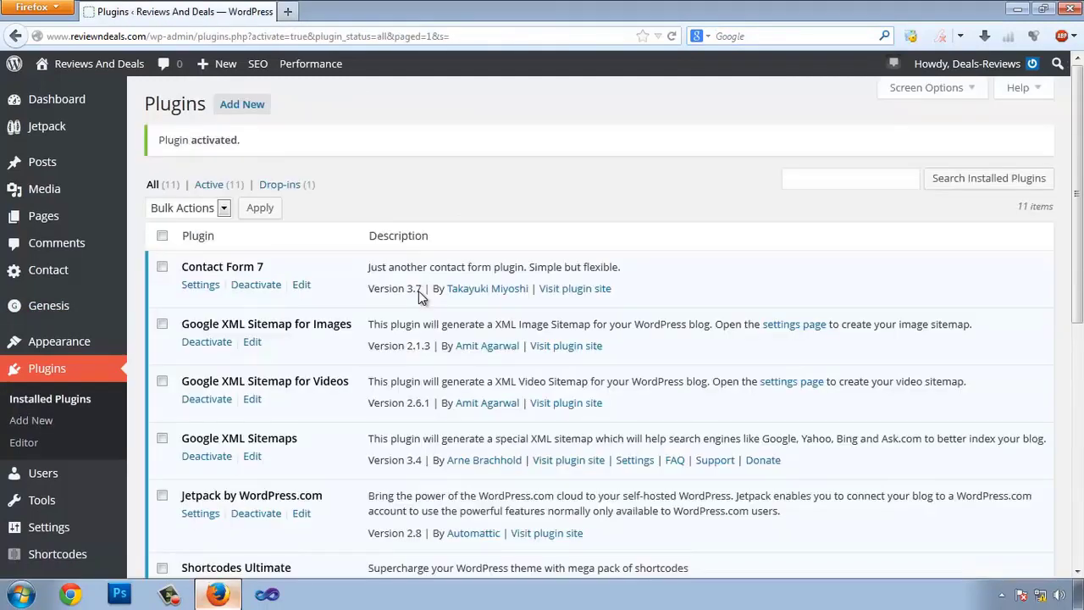
- Check that W3 Total Cache is listed as active on the Plugins page, then open a blank new tab
{"action": "scroll", "coordinate": [420, 296], "scroll_direction": "down", "scroll_amount": 10}
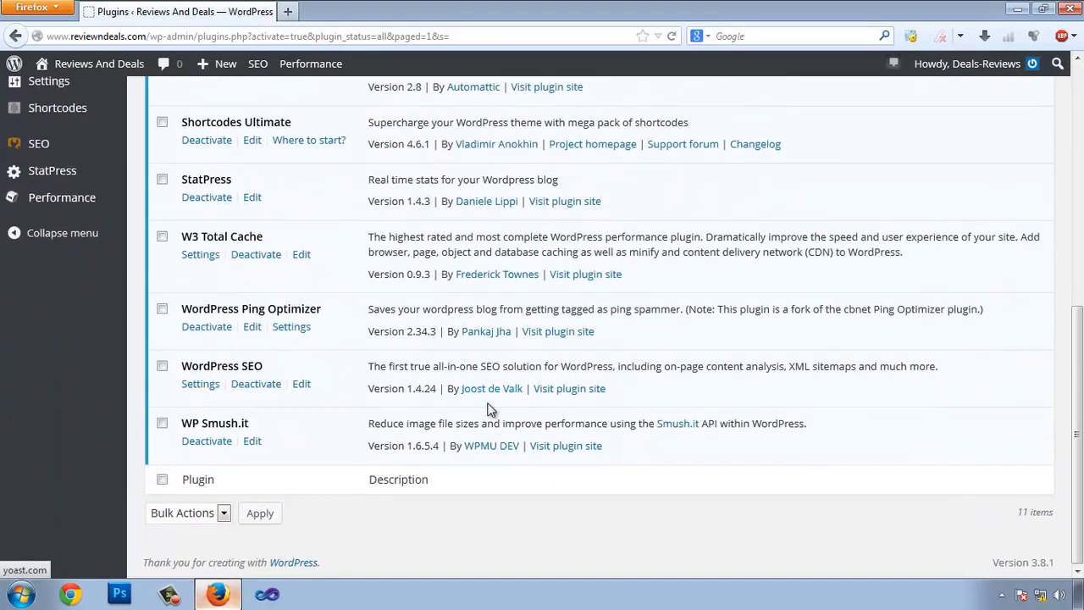
{"action": "scroll", "coordinate": [489, 410], "scroll_direction": "up", "scroll_amount": 10}
{"action": "scroll", "coordinate": [106, 298], "scroll_direction": "down", "scroll_amount": 9}
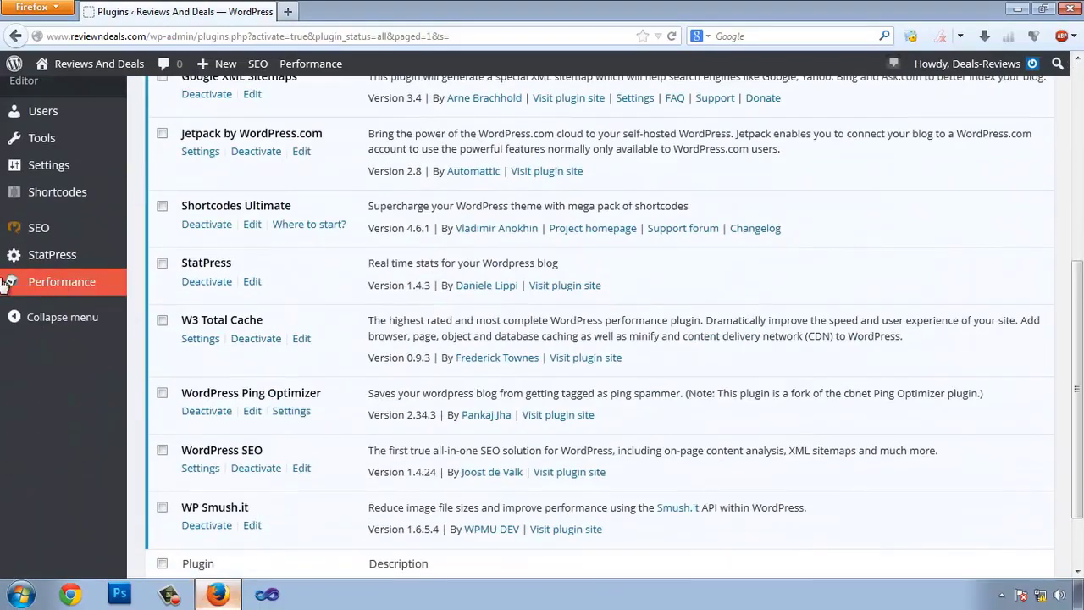
{"action": "mouse_move", "coordinate": [77, 288]}
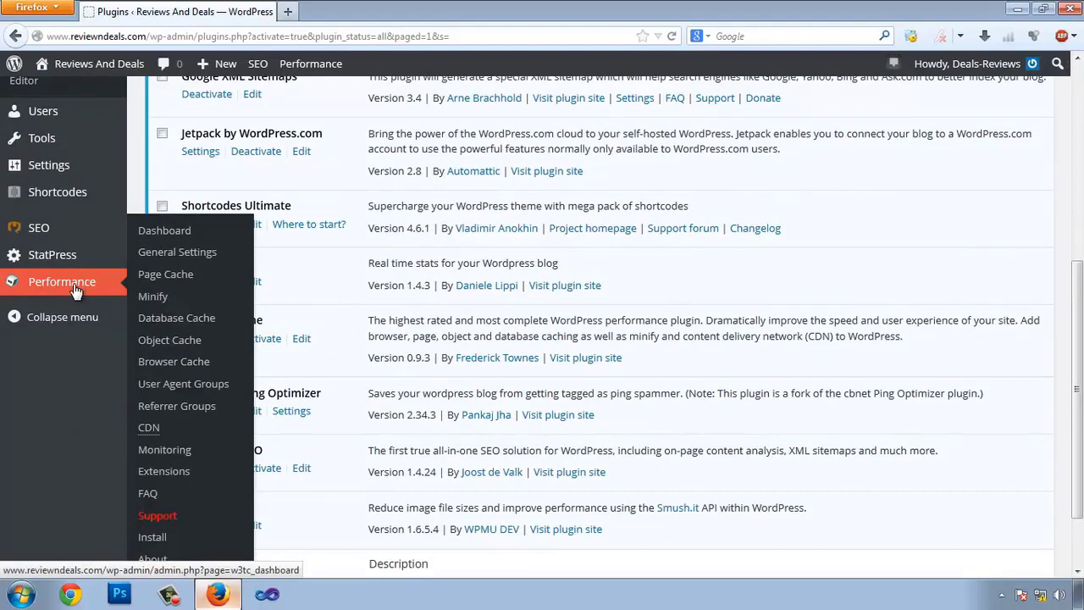
{"action": "left_click", "coordinate": [288, 11]}
{"action": "left_click", "coordinate": [741, 36]}
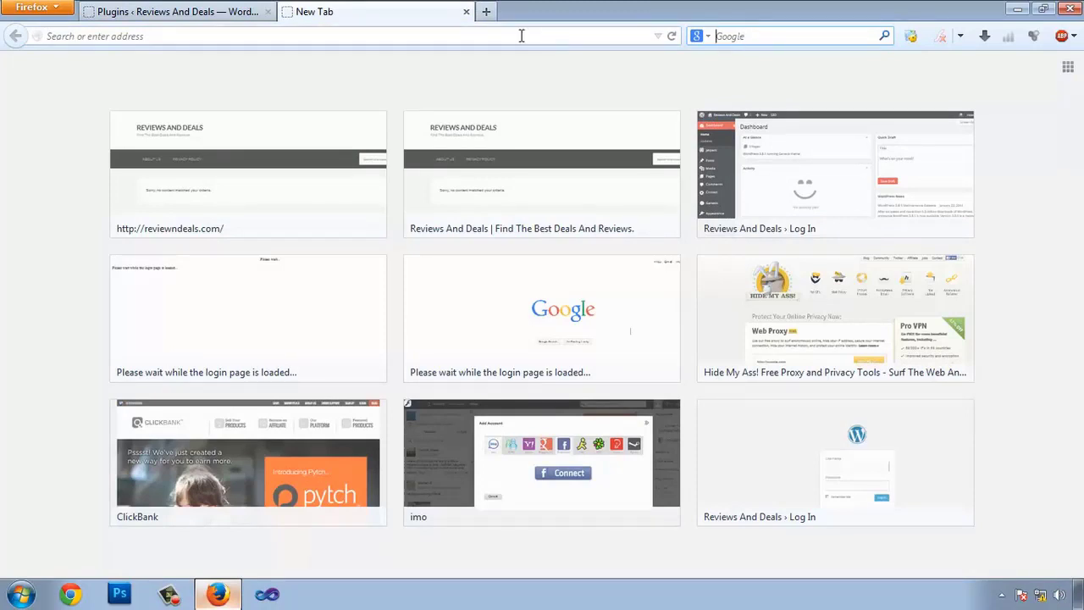
{"action": "type", "text": "gtmetrix.com/"}
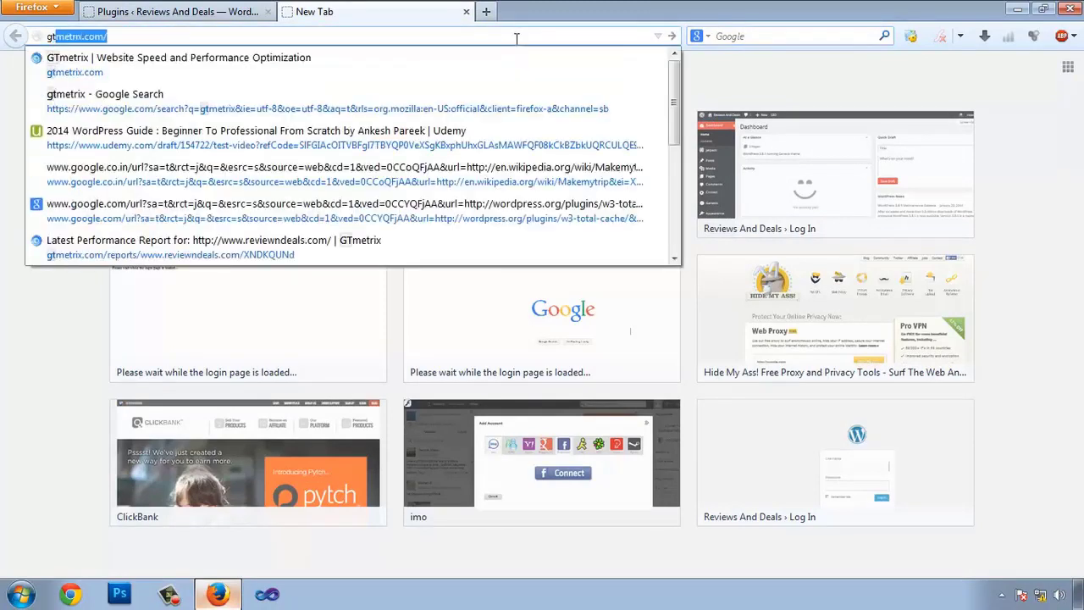
{"action": "key", "text": "Return"}
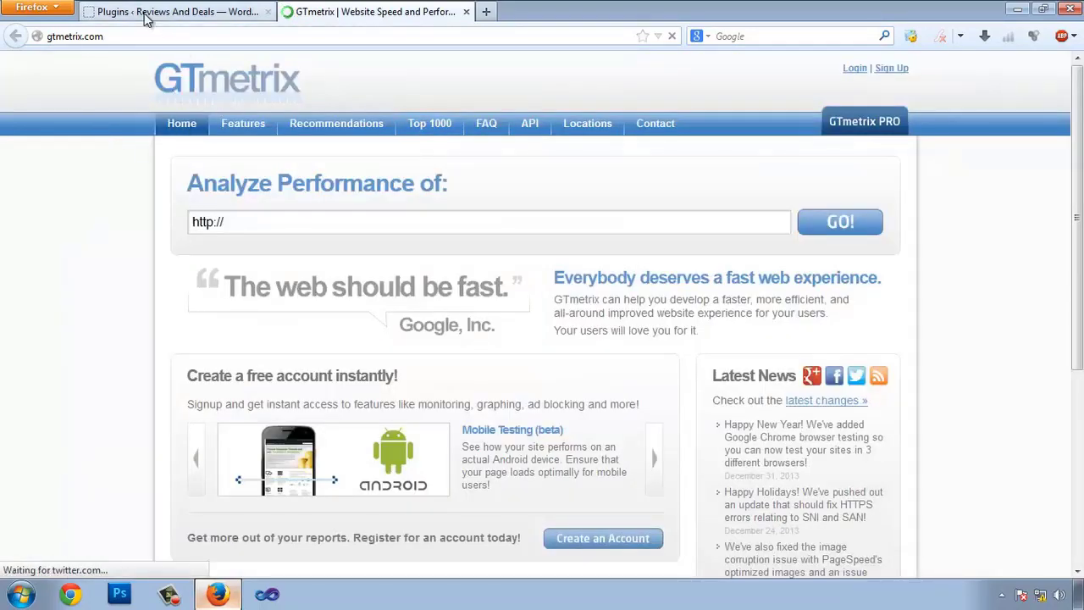
{"action": "left_click", "coordinate": [144, 13]}
{"action": "left_click", "coordinate": [313, 13]}
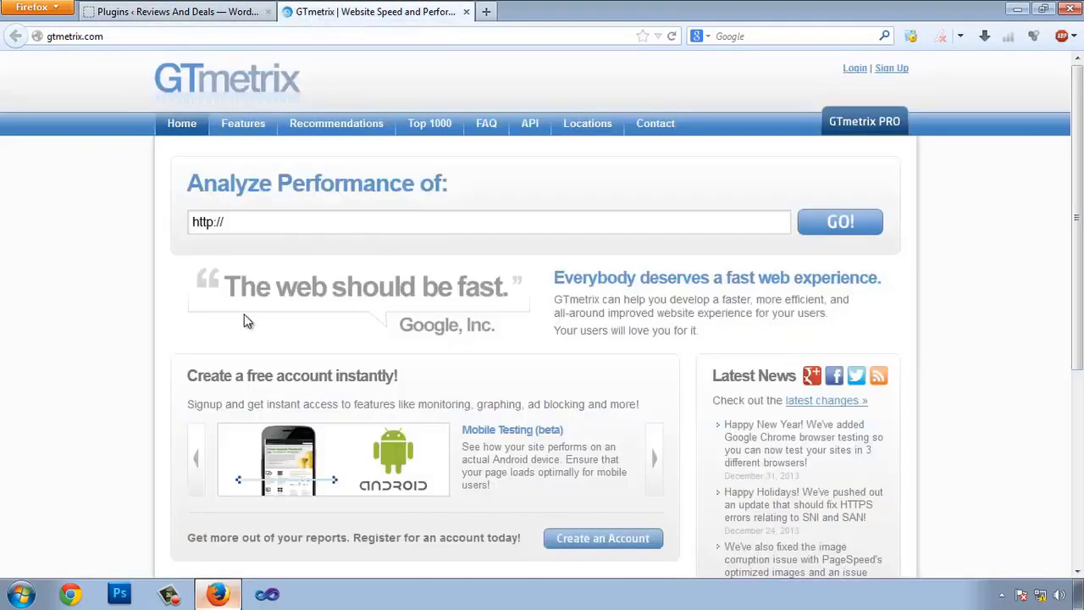
{"action": "left_click", "coordinate": [169, 12]}
{"action": "left_click_drag", "start_coordinate": [146, 37], "coordinate": [2, 27]}
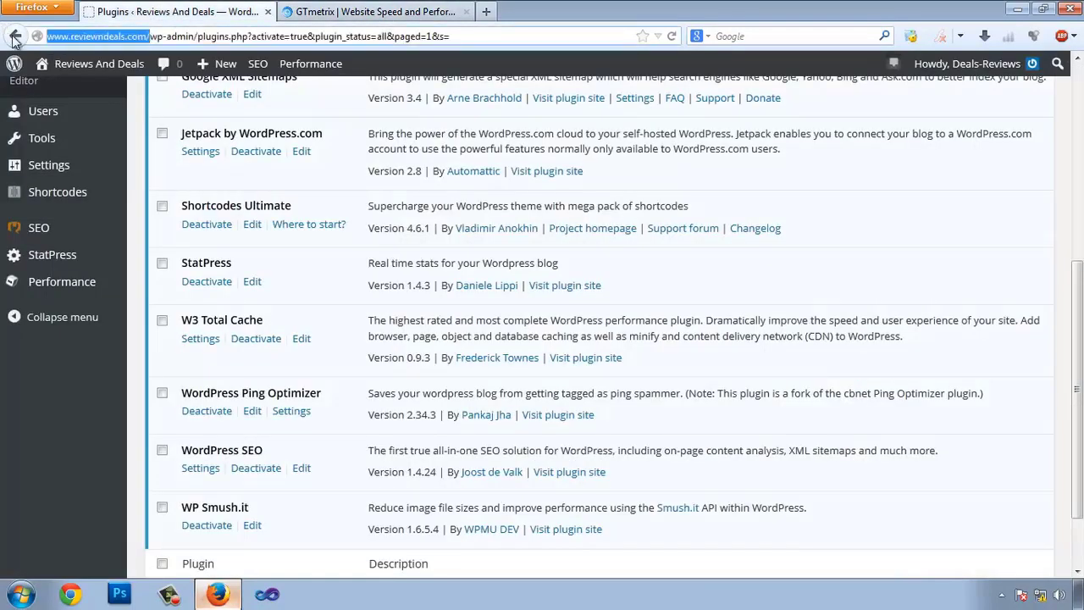
{"action": "key", "text": "ctrl+c"}
{"action": "left_click", "coordinate": [305, 12]}
{"action": "left_click", "coordinate": [258, 222]}
{"action": "key", "text": "ctrl+v"}
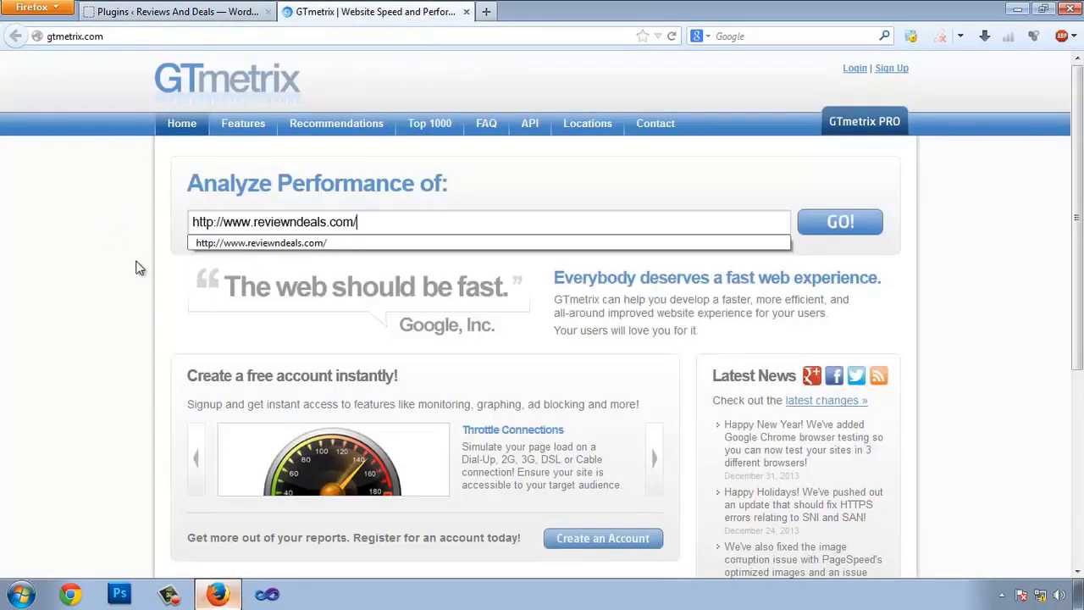
{"action": "left_click", "coordinate": [859, 232]}
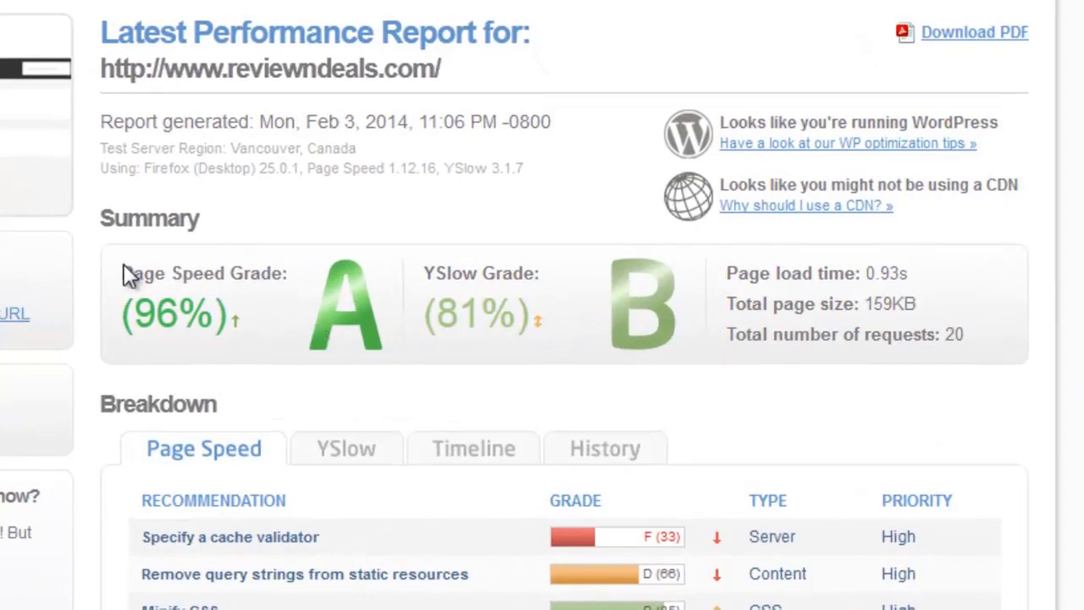
{"action": "left_click_drag", "start_coordinate": [135, 268], "coordinate": [222, 287]}
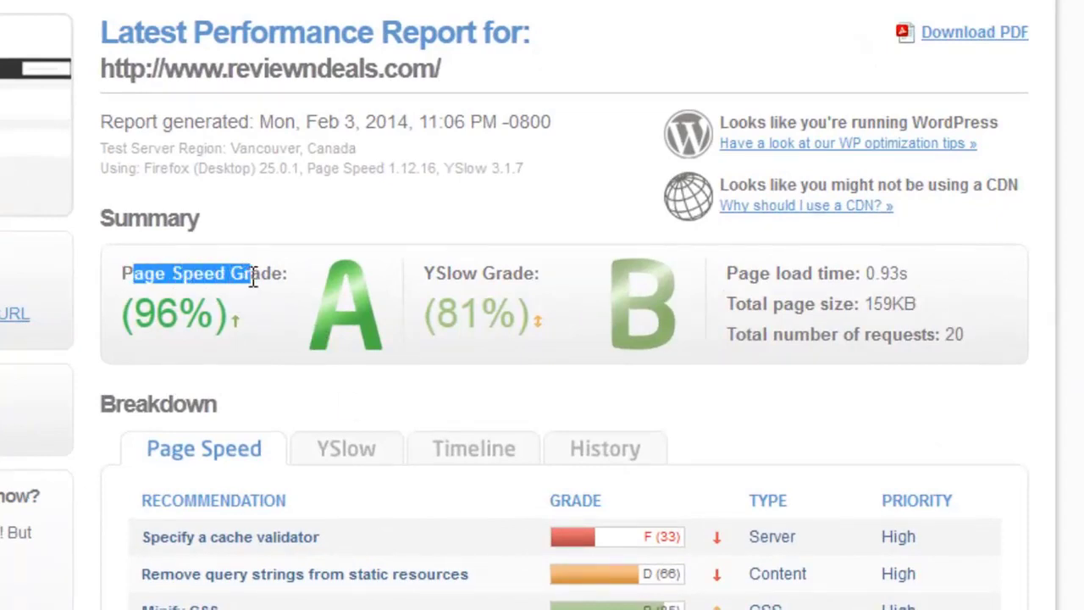
{"action": "left_click_drag", "start_coordinate": [436, 271], "coordinate": [500, 277]}
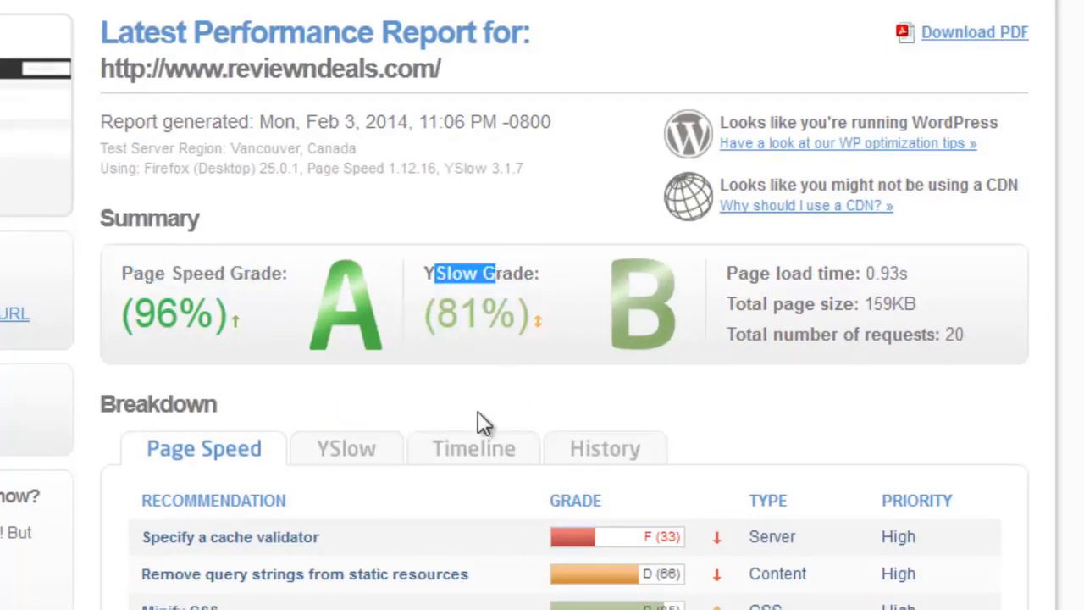
{"action": "left_click_drag", "start_coordinate": [144, 268], "coordinate": [155, 309]}
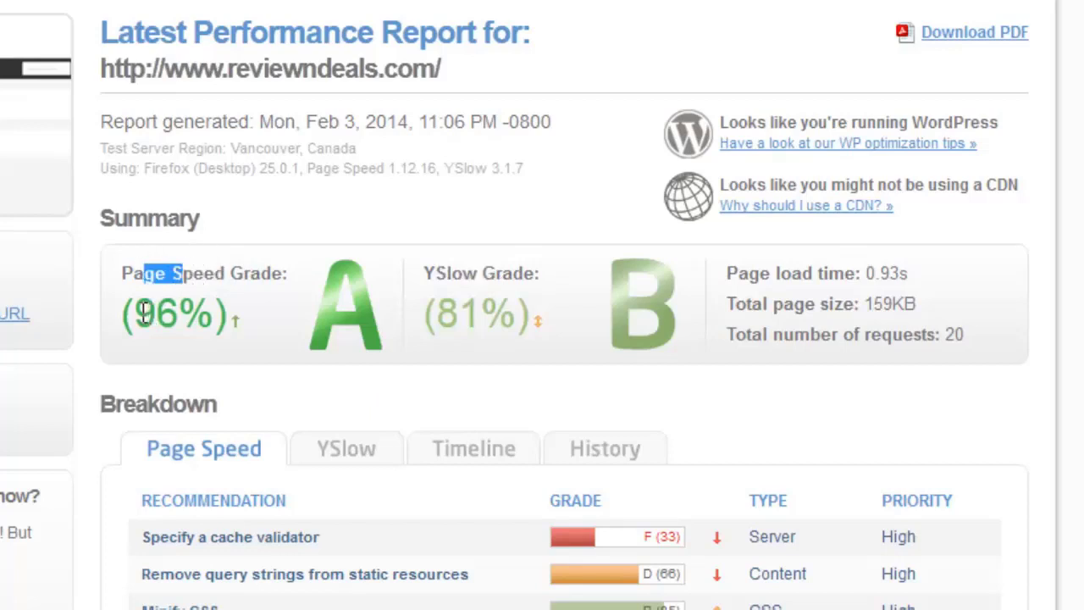
{"action": "triple_click", "coordinate": [146, 312]}
{"action": "left_click", "coordinate": [300, 308]}
{"action": "triple_click", "coordinate": [299, 308]}
{"action": "left_click", "coordinate": [455, 280]}
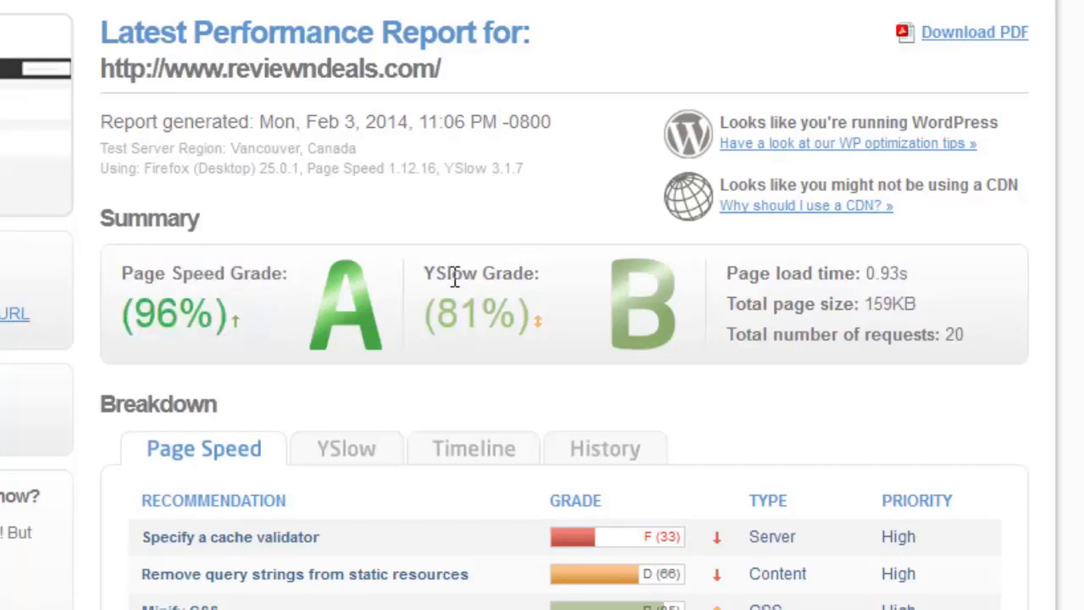
{"action": "left_click_drag", "start_coordinate": [454, 279], "coordinate": [514, 280]}
{"action": "left_click_drag", "start_coordinate": [453, 315], "coordinate": [556, 305]}
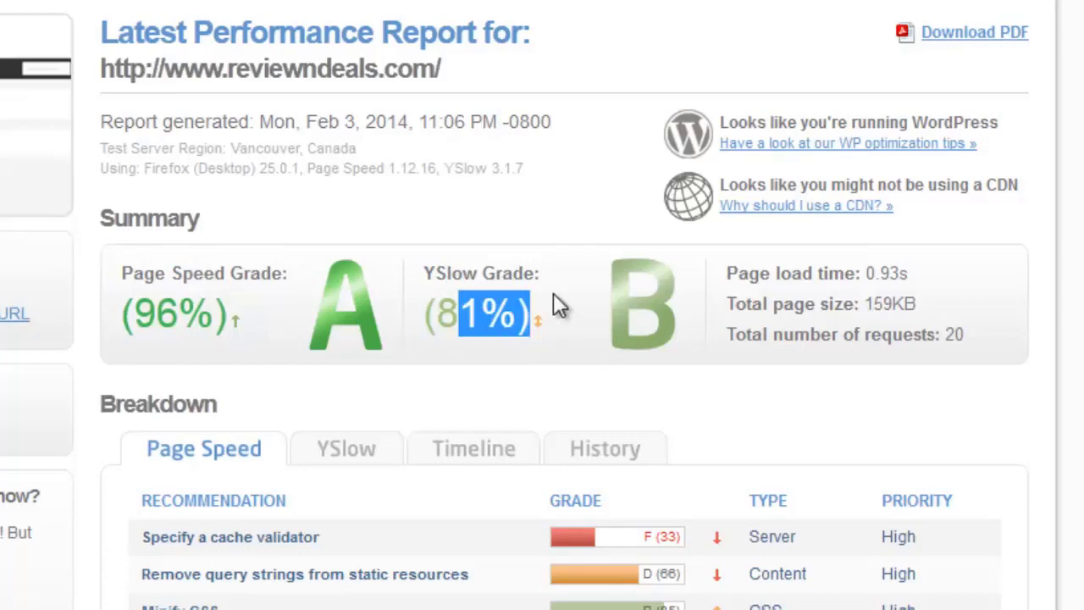
{"action": "scroll", "coordinate": [557, 307], "scroll_direction": "down", "scroll_amount": 3}
{"action": "scroll", "coordinate": [254, 36], "scroll_direction": "down", "scroll_amount": 3}
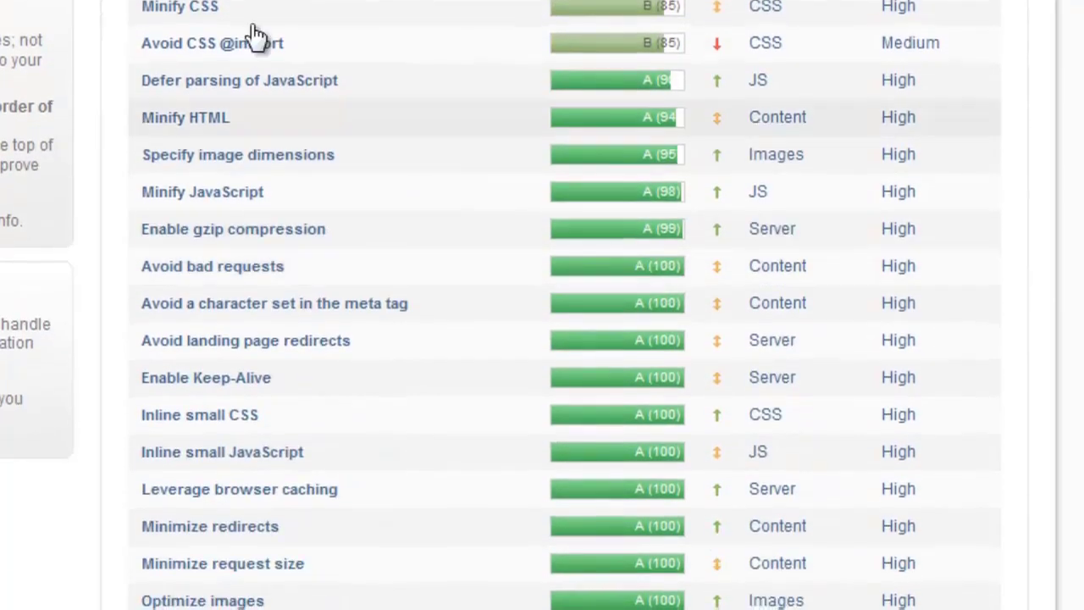
{"action": "scroll", "coordinate": [276, 392], "scroll_direction": "down", "scroll_amount": 3}
{"action": "scroll", "coordinate": [394, 326], "scroll_direction": "up", "scroll_amount": 5}
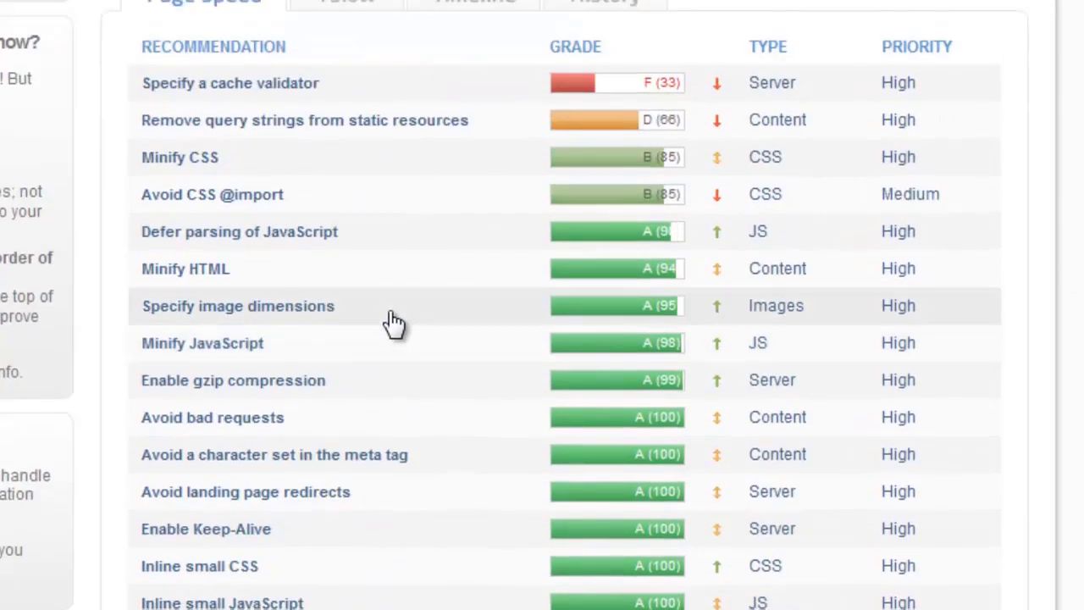
{"action": "scroll", "coordinate": [393, 324], "scroll_direction": "up", "scroll_amount": 2}
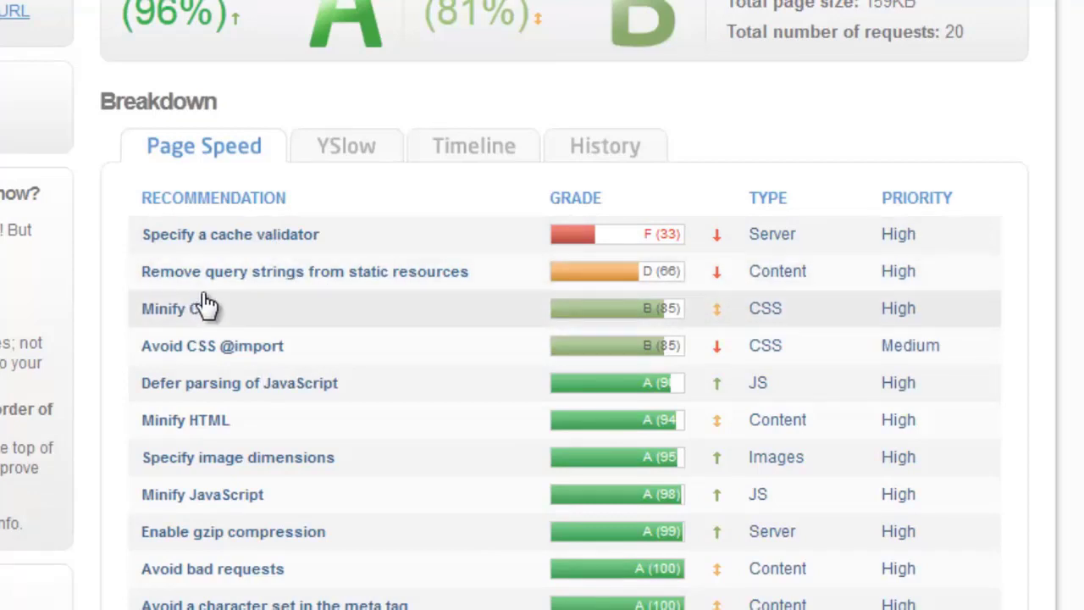
{"action": "left_click", "coordinate": [250, 356]}
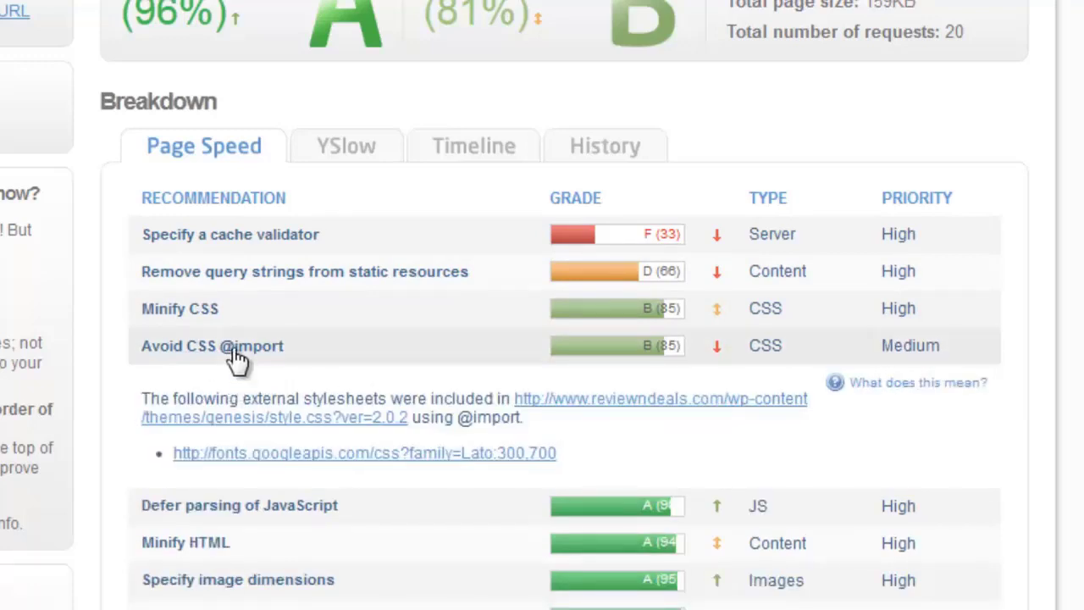
{"action": "left_click", "coordinate": [237, 355]}
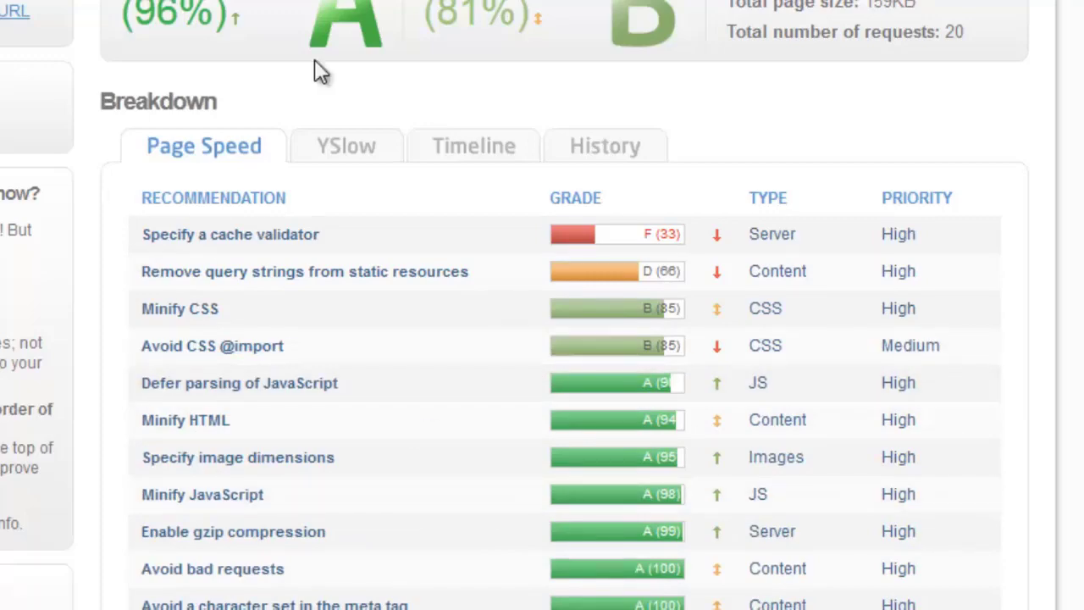
{"action": "left_click_drag", "start_coordinate": [139, 26], "coordinate": [213, 21]}
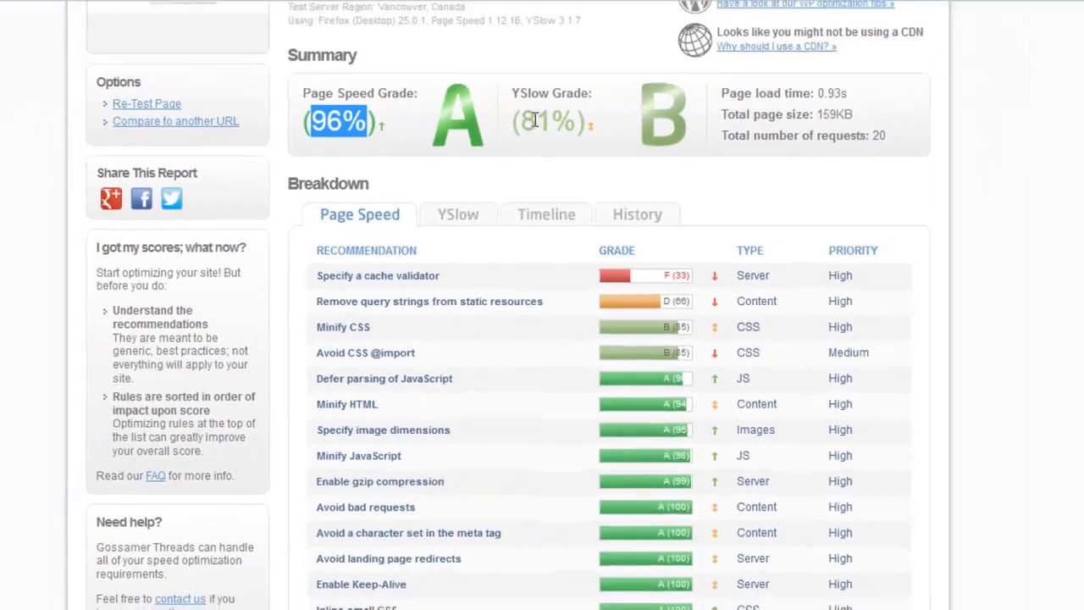
{"action": "left_click_drag", "start_coordinate": [467, 48], "coordinate": [521, 45]}
{"action": "left_click", "coordinate": [138, 213]}
{"action": "scroll", "coordinate": [114, 222], "scroll_direction": "up", "scroll_amount": 3}
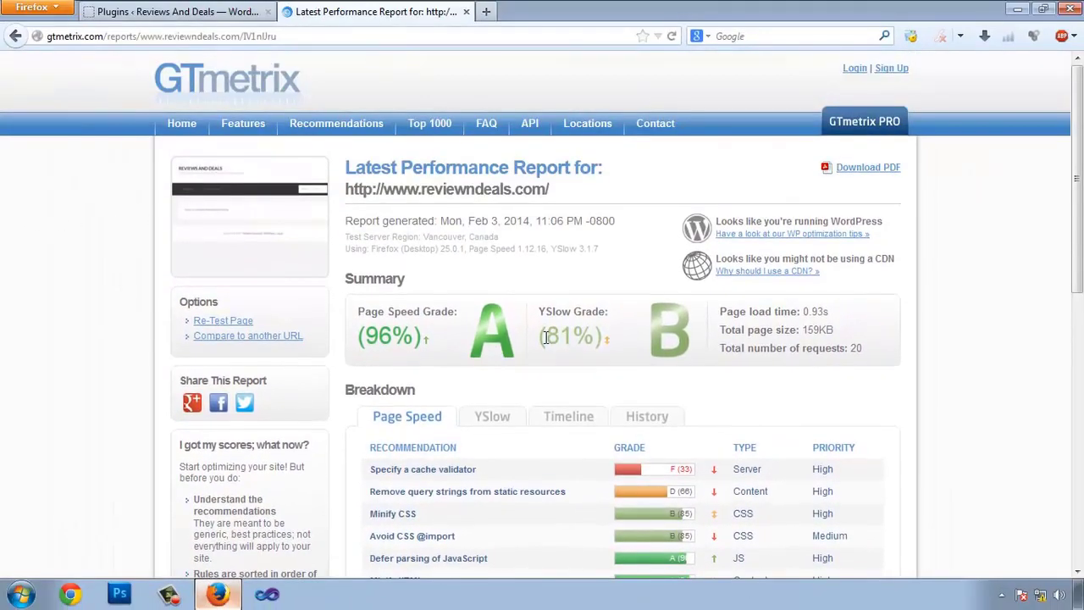
- Open W3 Total Cache's General Settings from Performance and scroll to the Page Cache section
{"action": "left_click", "coordinate": [182, 13]}
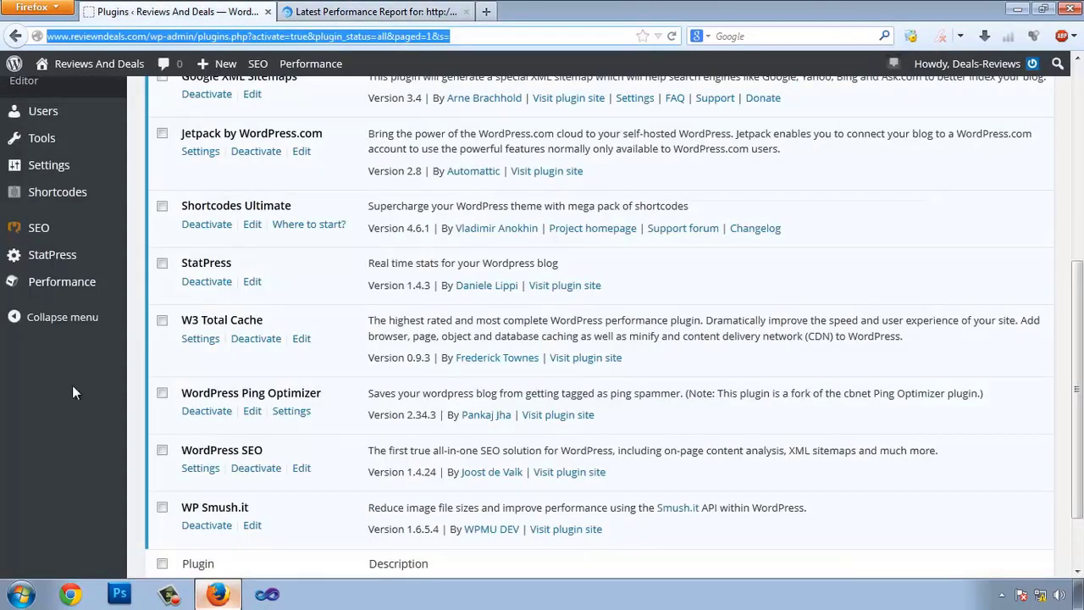
{"action": "mouse_move", "coordinate": [73, 287]}
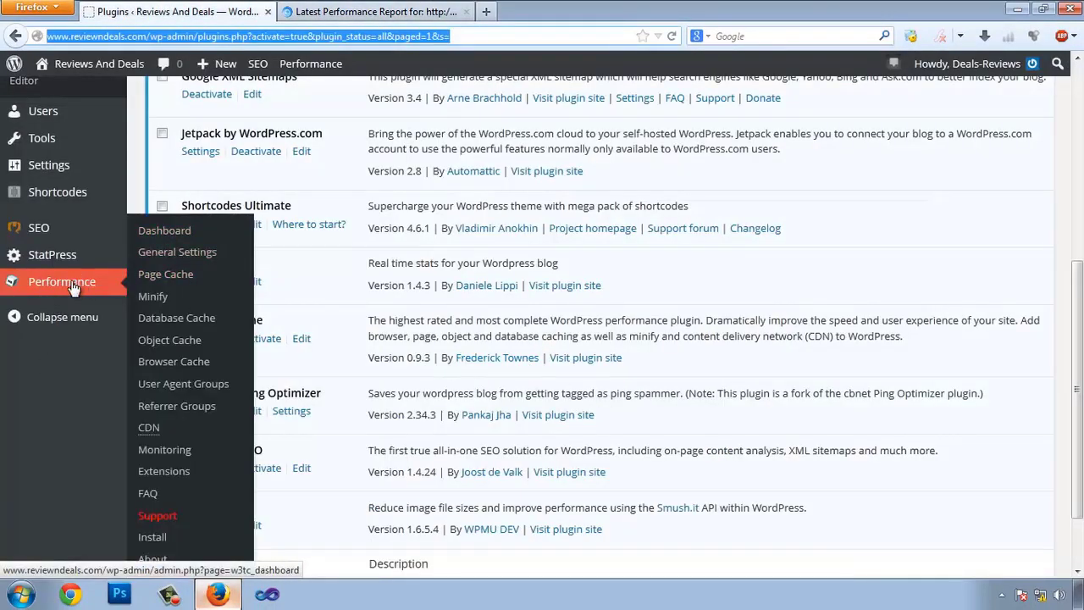
{"action": "left_click", "coordinate": [191, 253]}
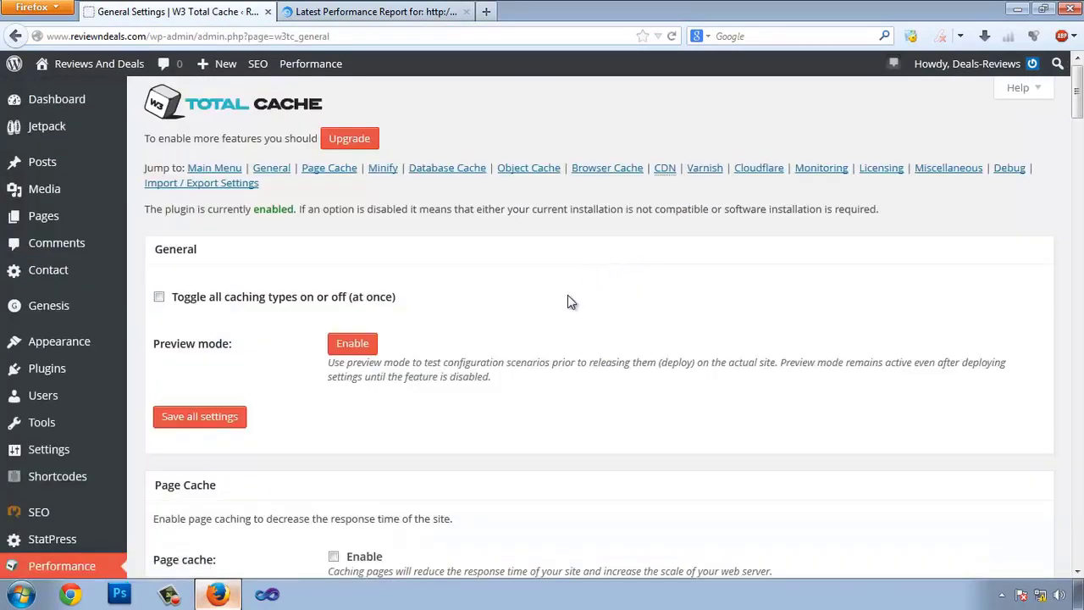
{"action": "scroll", "coordinate": [567, 294], "scroll_direction": "down", "scroll_amount": 3}
{"action": "scroll", "coordinate": [496, 320], "scroll_direction": "up", "scroll_amount": 3}
{"action": "scroll", "coordinate": [431, 364], "scroll_direction": "down", "scroll_amount": 2}
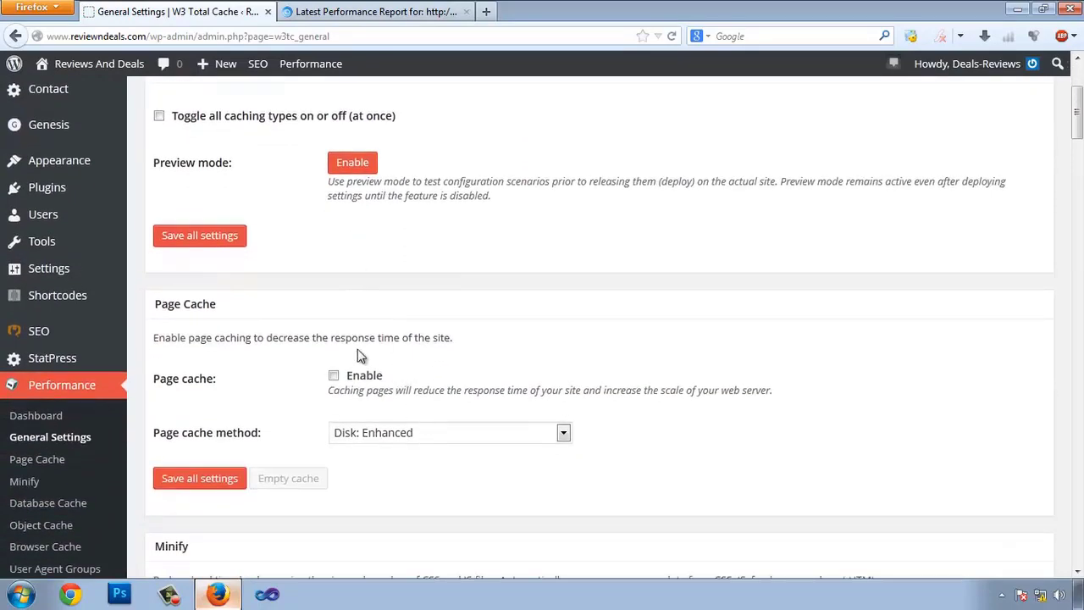
{"action": "left_click", "coordinate": [375, 12]}
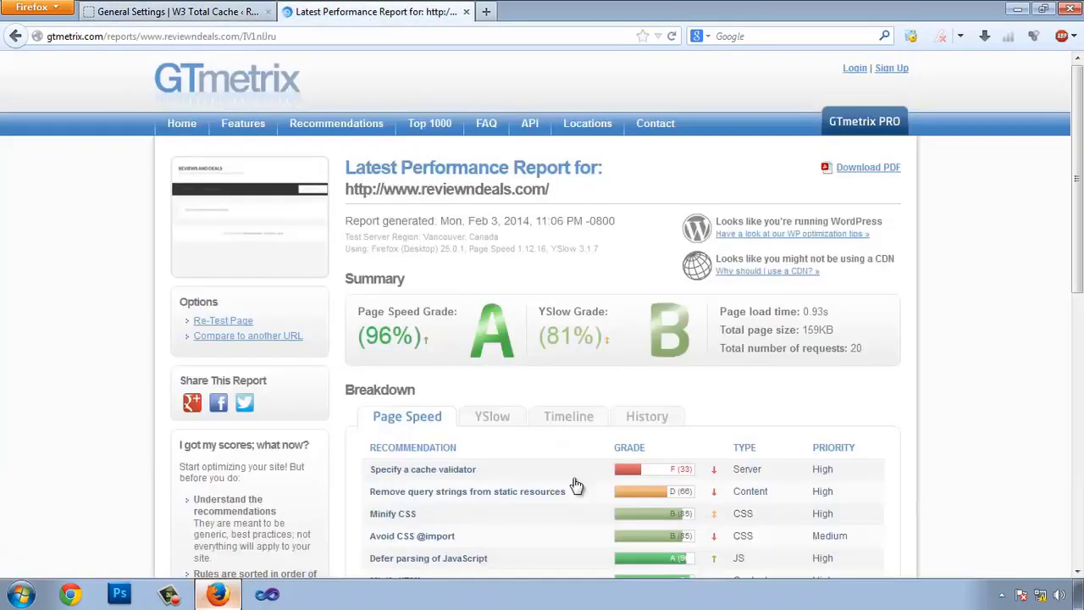
{"action": "scroll", "coordinate": [653, 426], "scroll_direction": "down", "scroll_amount": 2}
{"action": "left_click", "coordinate": [169, 12]}
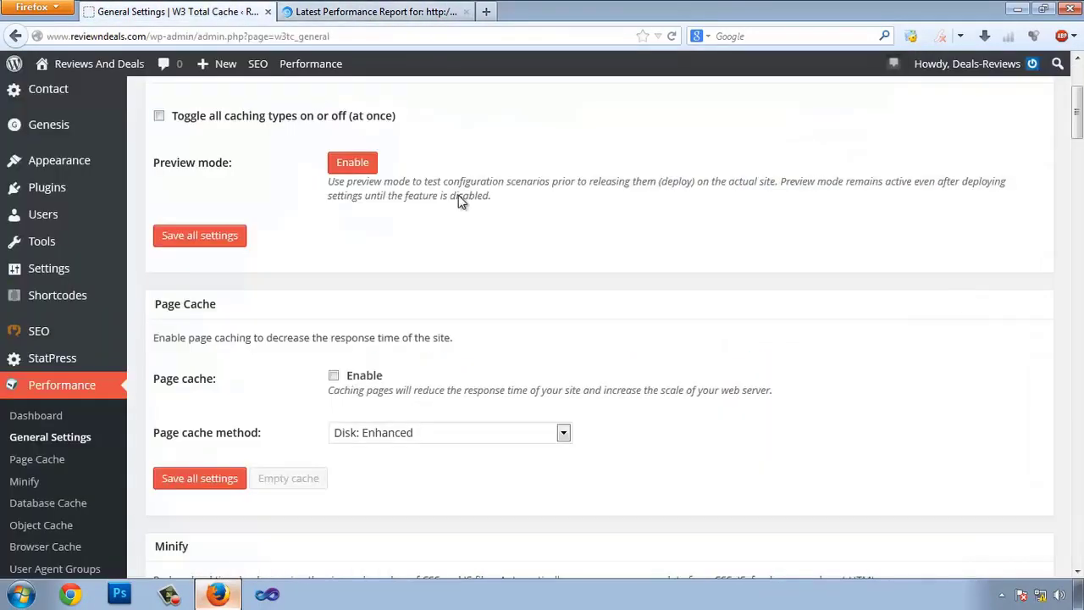
{"action": "scroll", "coordinate": [462, 212], "scroll_direction": "down", "scroll_amount": 2}
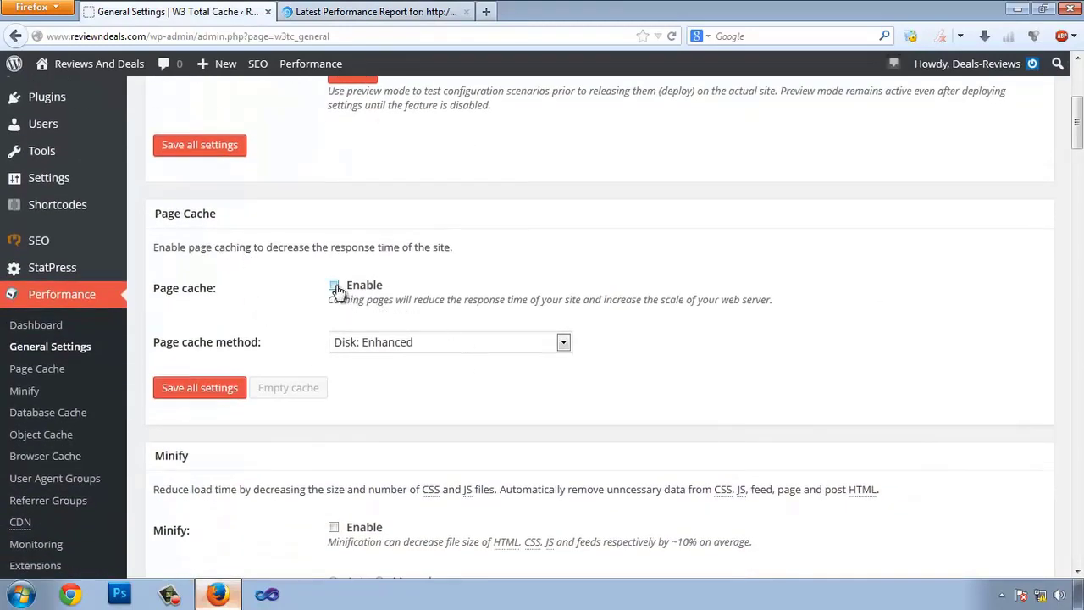
- Enable Page Cache, keeping Disk: Enhanced as its cache method
{"action": "left_click", "coordinate": [334, 285]}
{"action": "left_click", "coordinate": [425, 340]}
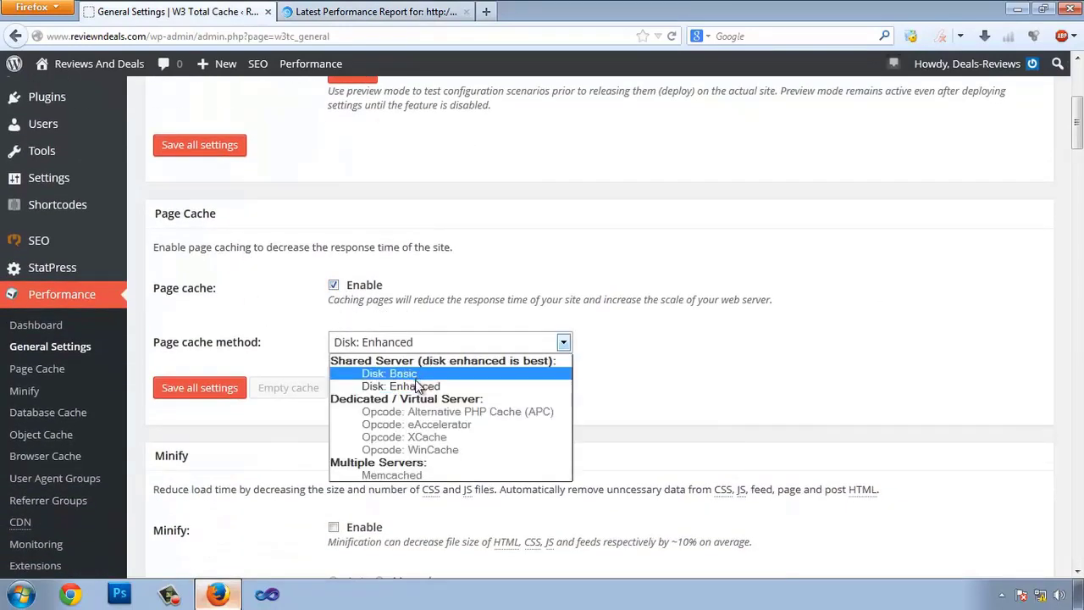
{"action": "left_click", "coordinate": [415, 383]}
{"action": "scroll", "coordinate": [608, 359], "scroll_direction": "down", "scroll_amount": 4}
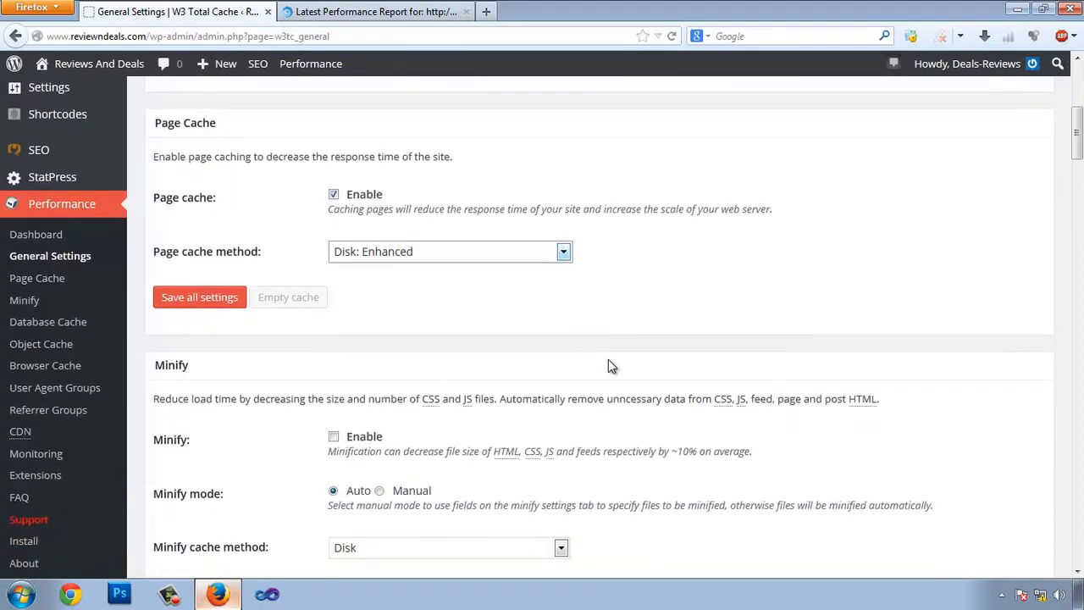
- Enable Minify and keep Disk as the minify cache method
{"action": "left_click", "coordinate": [344, 349]}
{"action": "scroll", "coordinate": [347, 349], "scroll_direction": "down", "scroll_amount": 2}
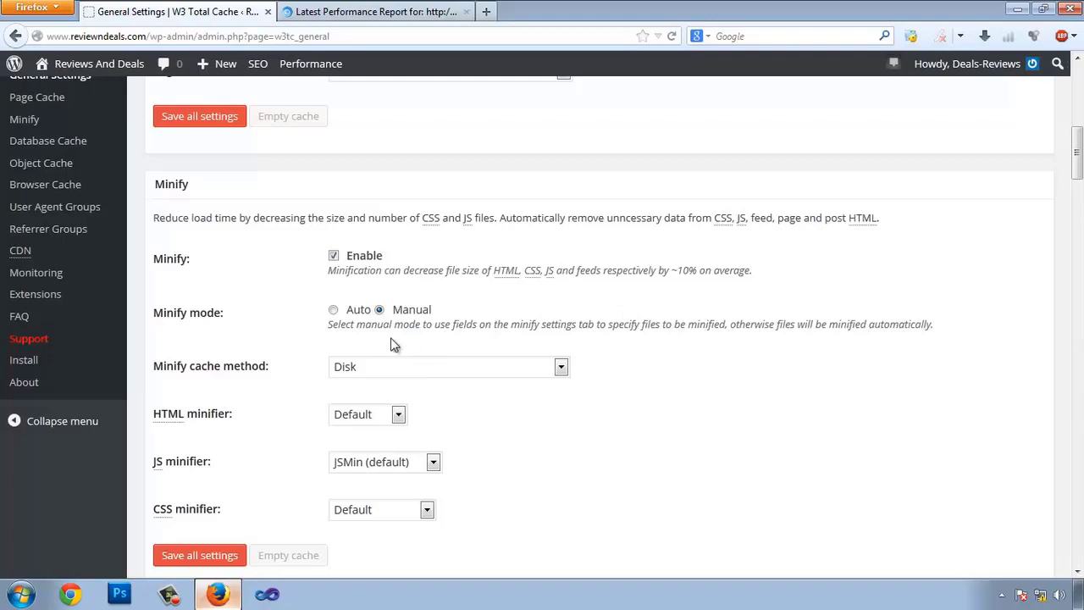
{"action": "scroll", "coordinate": [404, 339], "scroll_direction": "down", "scroll_amount": 2}
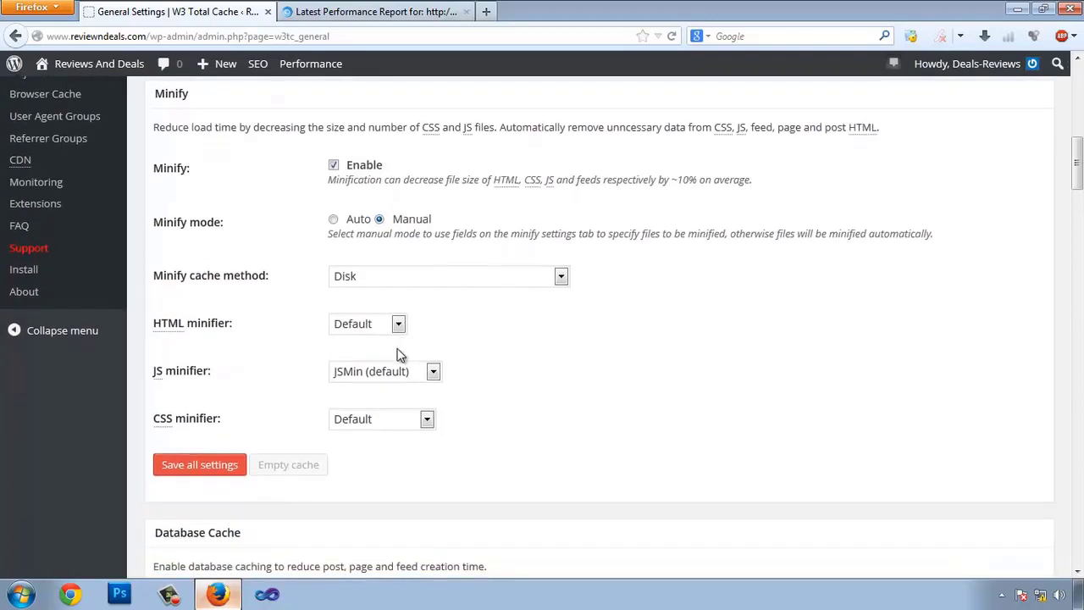
{"action": "left_click", "coordinate": [465, 280]}
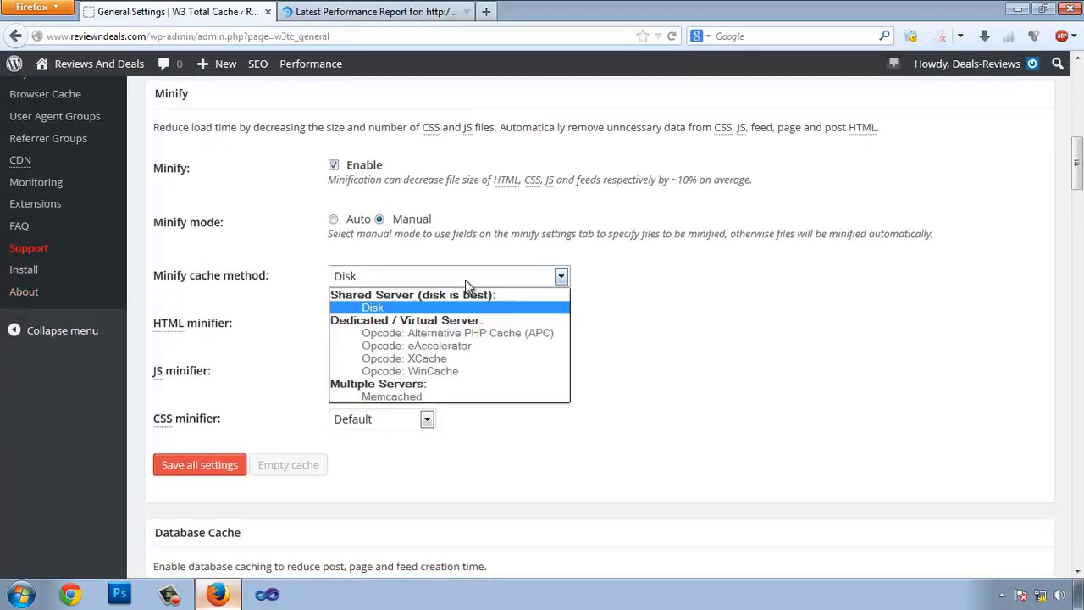
{"action": "left_click", "coordinate": [465, 279]}
{"action": "scroll", "coordinate": [694, 351], "scroll_direction": "down", "scroll_amount": 4}
{"action": "scroll", "coordinate": [694, 352], "scroll_direction": "down", "scroll_amount": 2}
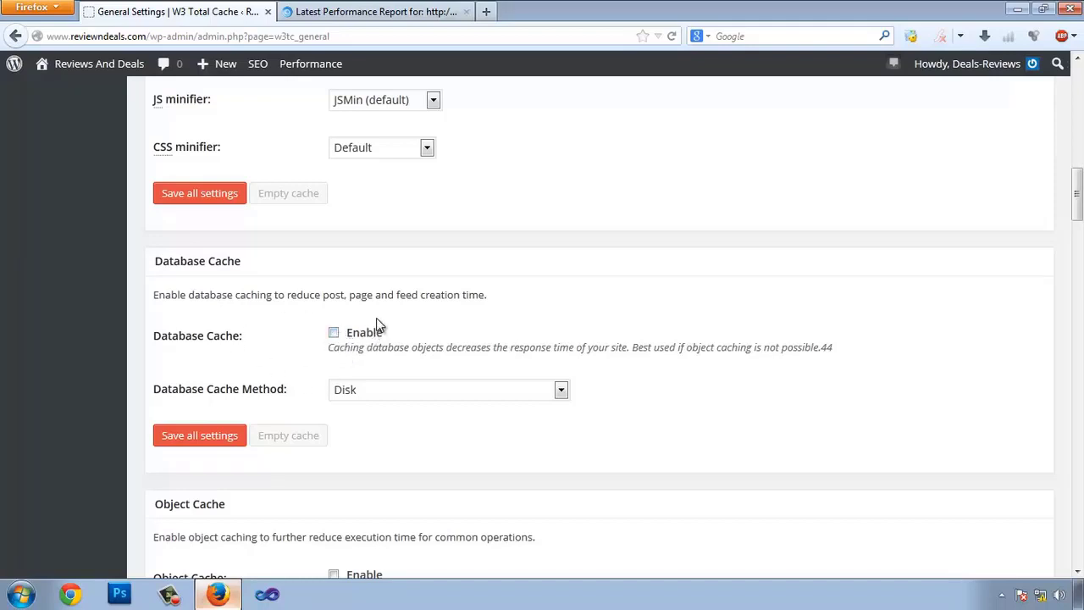
- Enable Object Cache with the Disk method
{"action": "scroll", "coordinate": [375, 326], "scroll_direction": "down", "scroll_amount": 3}
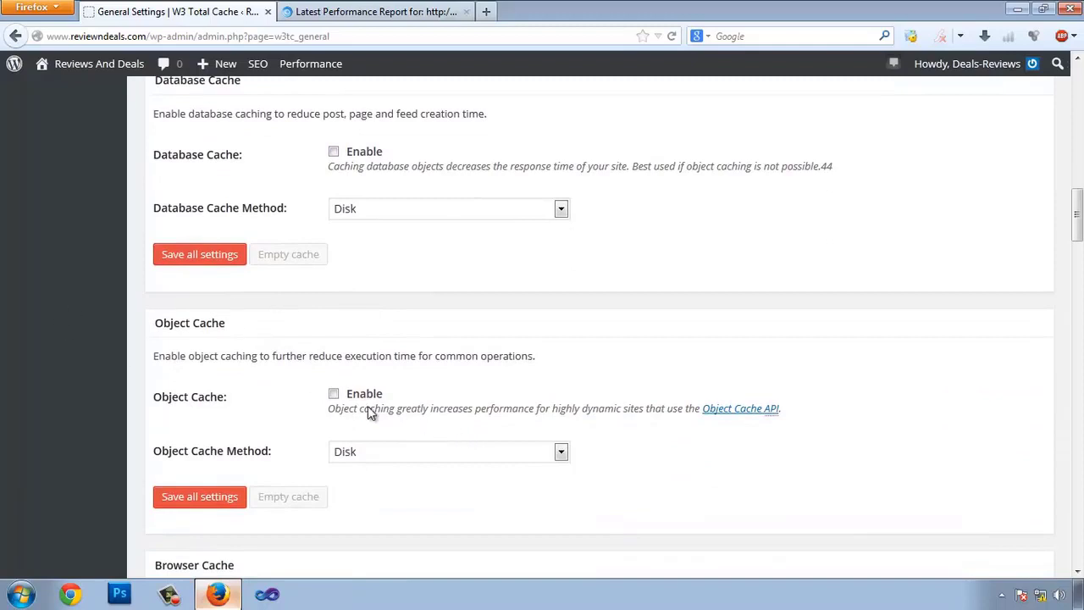
{"action": "left_click", "coordinate": [359, 396]}
{"action": "scroll", "coordinate": [661, 358], "scroll_direction": "down", "scroll_amount": 5}
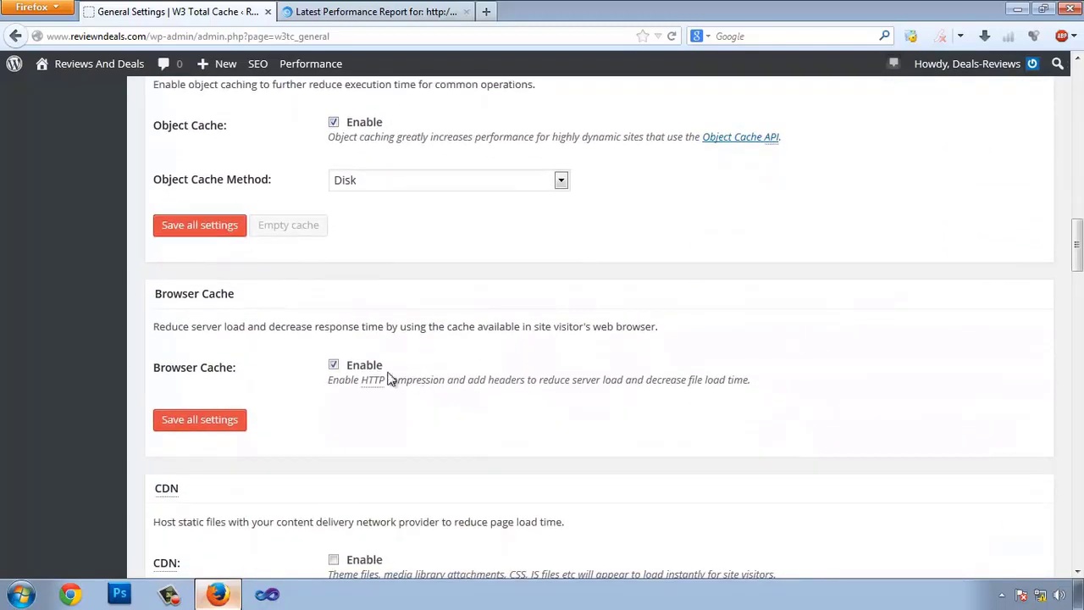
- Leave the CDN disabled with MaxCDN kept as the CDN type
{"action": "scroll", "coordinate": [466, 383], "scroll_direction": "down", "scroll_amount": 3}
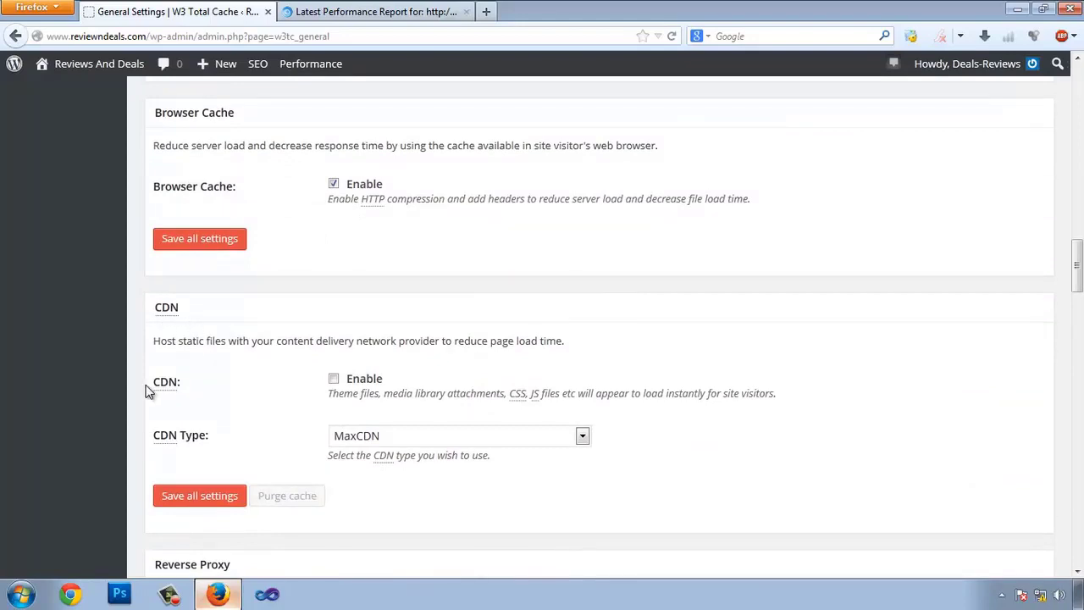
{"action": "scroll", "coordinate": [368, 395], "scroll_direction": "down", "scroll_amount": 3}
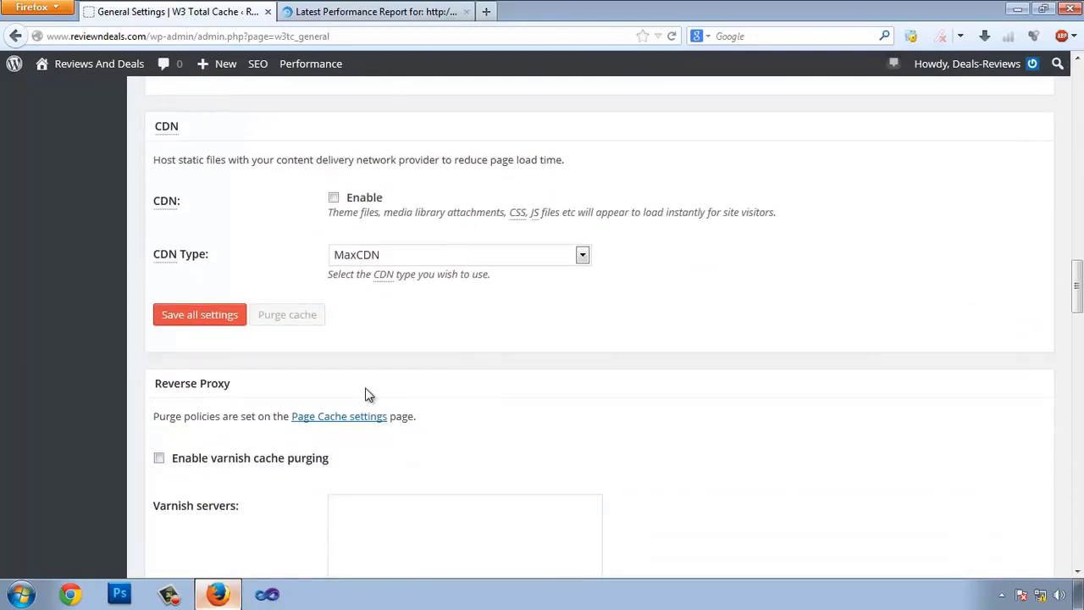
{"action": "left_click", "coordinate": [401, 256]}
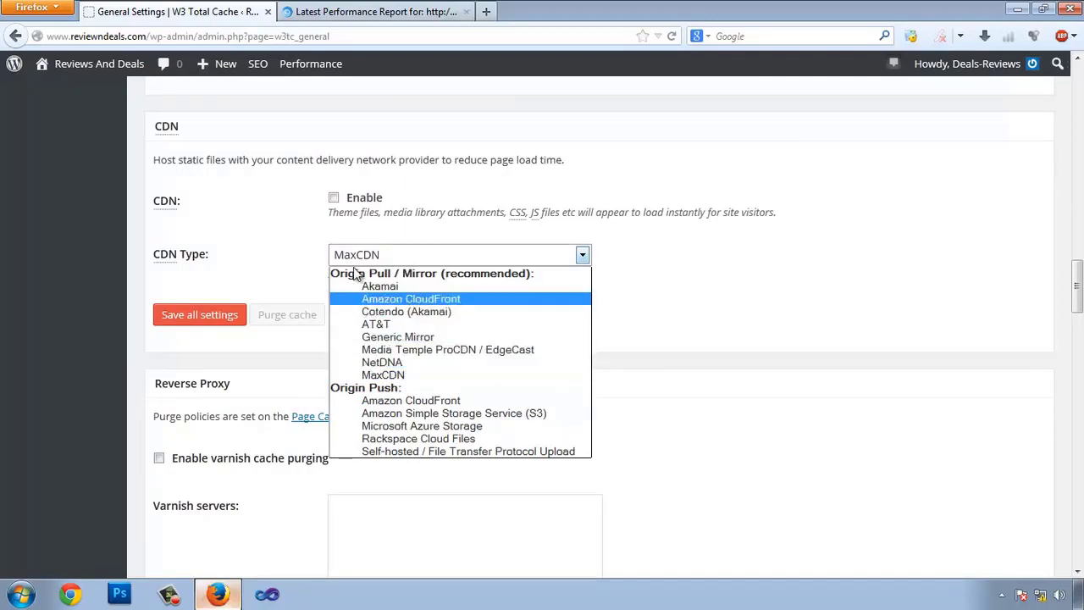
{"action": "left_click", "coordinate": [266, 204]}
{"action": "left_click", "coordinate": [471, 255]}
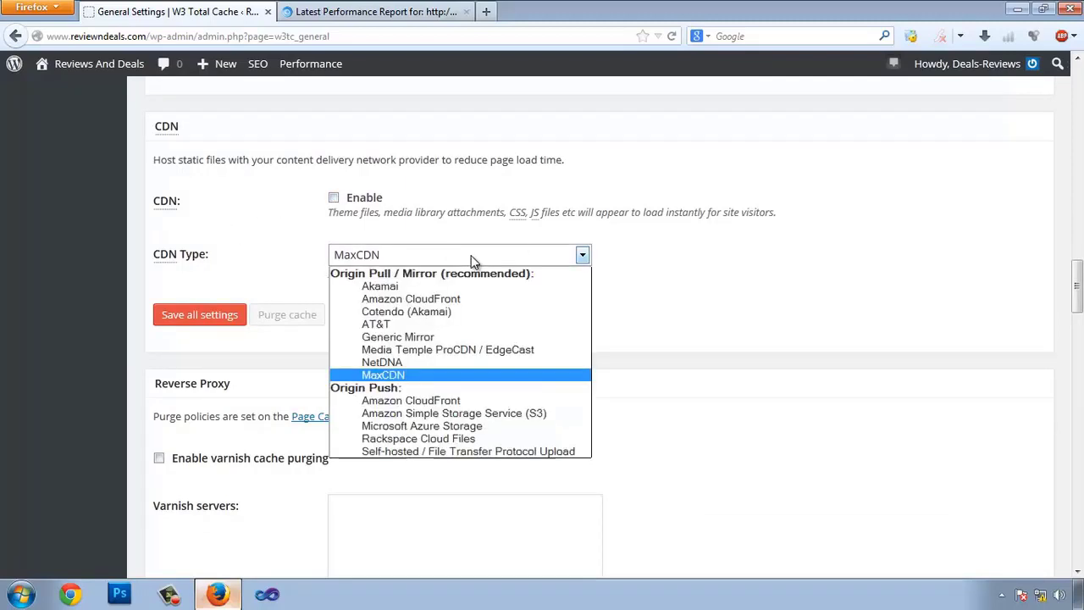
{"action": "left_click", "coordinate": [472, 260]}
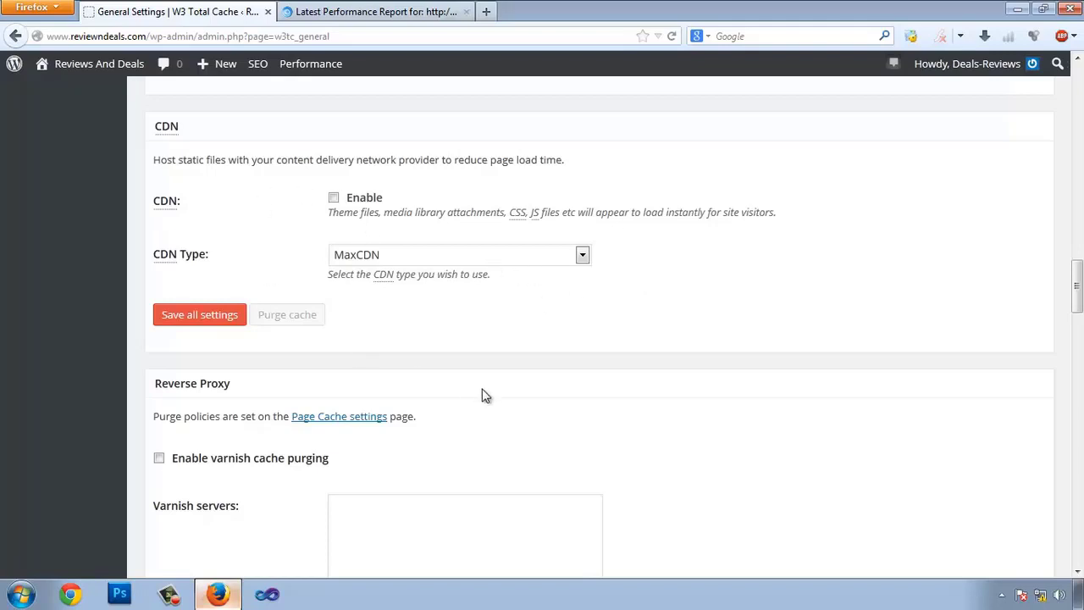
{"action": "scroll", "coordinate": [480, 392], "scroll_direction": "down", "scroll_amount": 4}
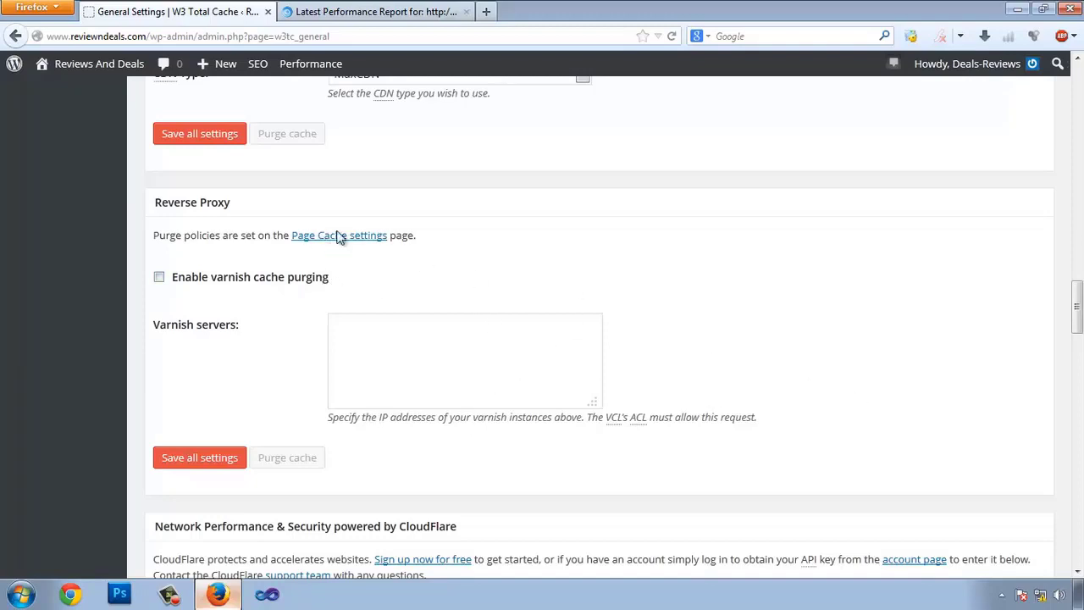
- Scroll down to the monitoring settings and inspect the New Relic API key field
{"action": "scroll", "coordinate": [824, 270], "scroll_direction": "down", "scroll_amount": 10}
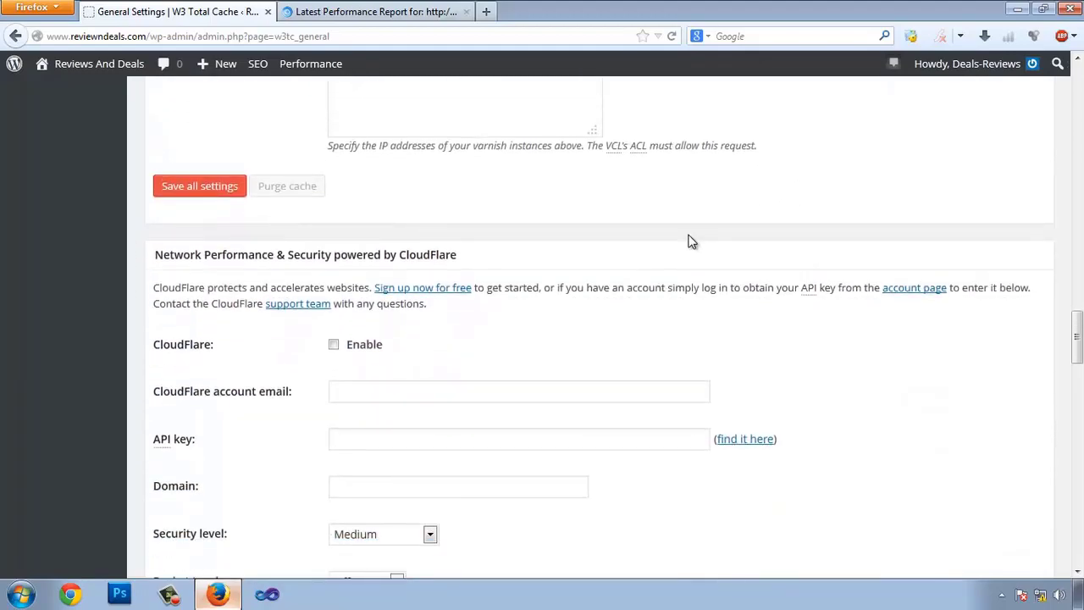
{"action": "scroll", "coordinate": [486, 370], "scroll_direction": "up", "scroll_amount": 4}
{"action": "scroll", "coordinate": [446, 373], "scroll_direction": "down", "scroll_amount": 2}
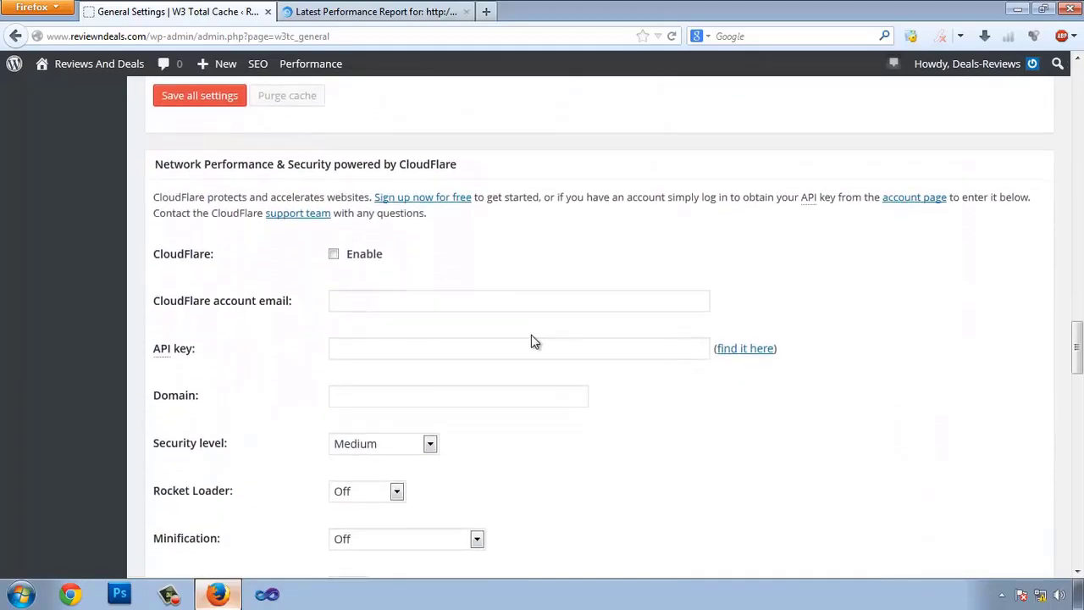
{"action": "scroll", "coordinate": [375, 313], "scroll_direction": "down", "scroll_amount": 4}
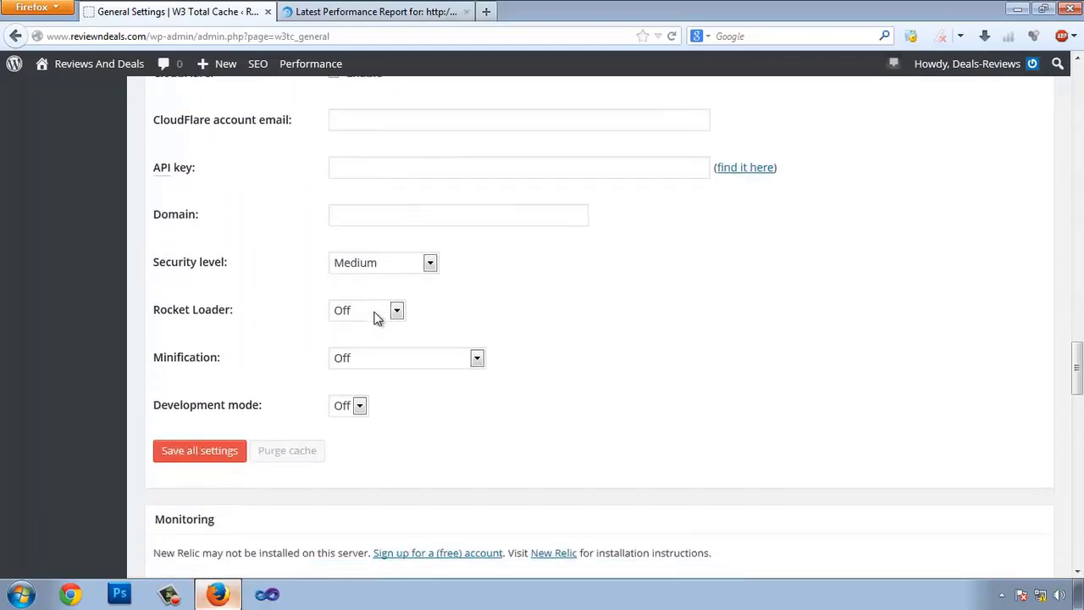
{"action": "scroll", "coordinate": [378, 271], "scroll_direction": "up", "scroll_amount": 6}
{"action": "scroll", "coordinate": [508, 322], "scroll_direction": "down", "scroll_amount": 7}
{"action": "scroll", "coordinate": [585, 354], "scroll_direction": "down", "scroll_amount": 6}
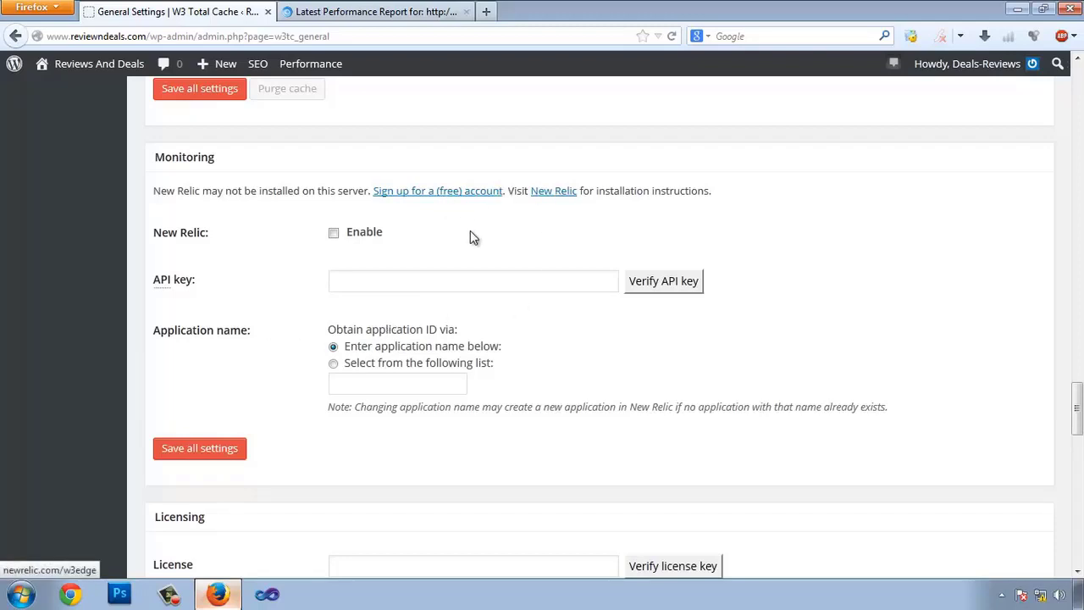
{"action": "left_click", "coordinate": [396, 279]}
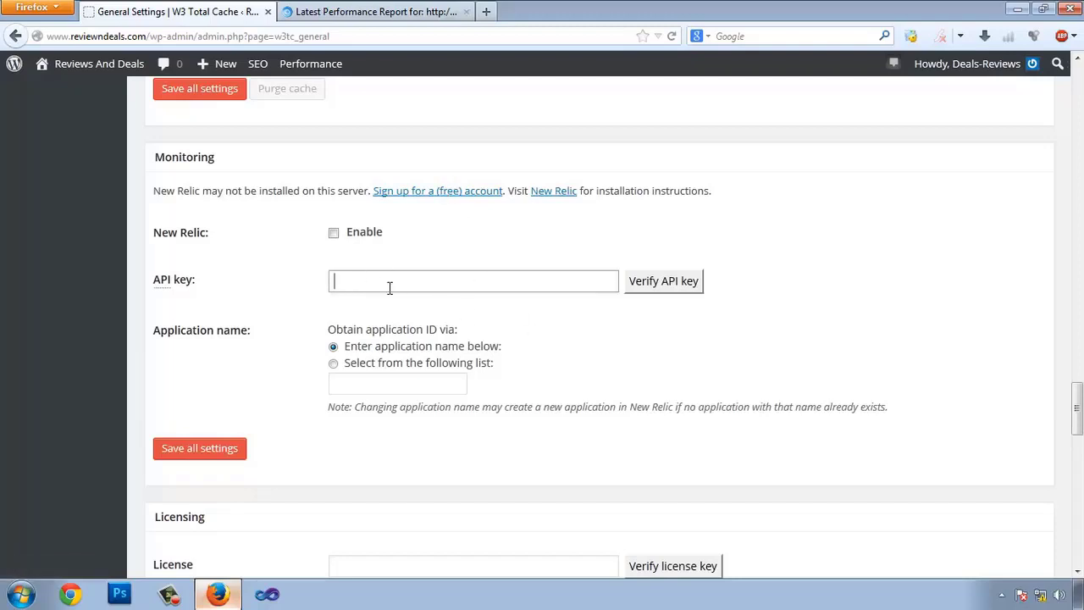
{"action": "scroll", "coordinate": [460, 257], "scroll_direction": "down", "scroll_amount": 2}
- Uncheck the Google Page Speed dashboard widget, leaving all Debug Mode options off
{"action": "scroll", "coordinate": [510, 353], "scroll_direction": "up", "scroll_amount": 4}
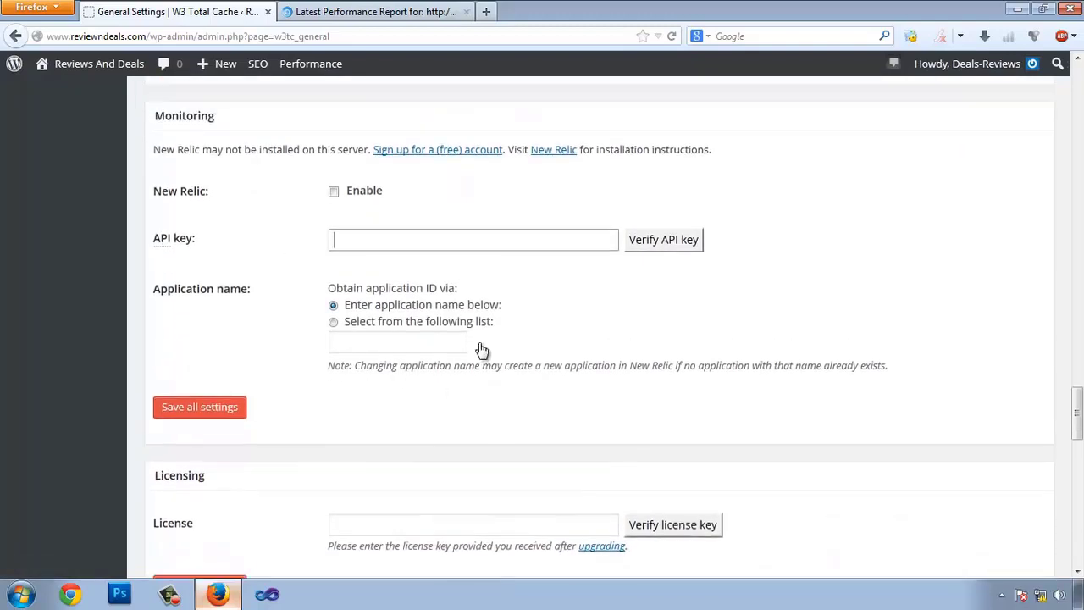
{"action": "scroll", "coordinate": [510, 353], "scroll_direction": "down", "scroll_amount": 10}
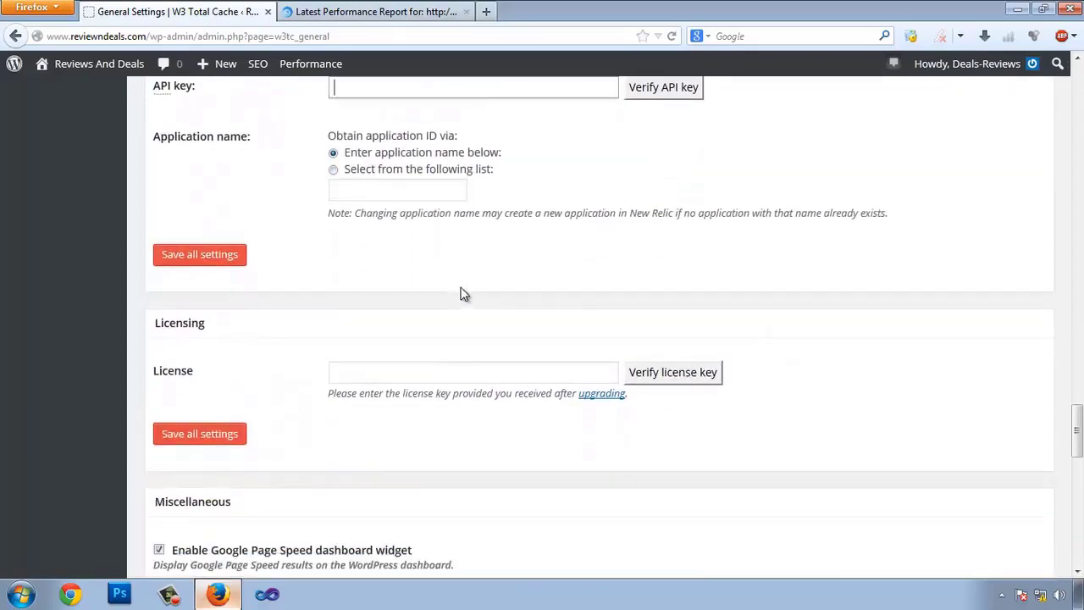
{"action": "scroll", "coordinate": [460, 294], "scroll_direction": "down", "scroll_amount": 2}
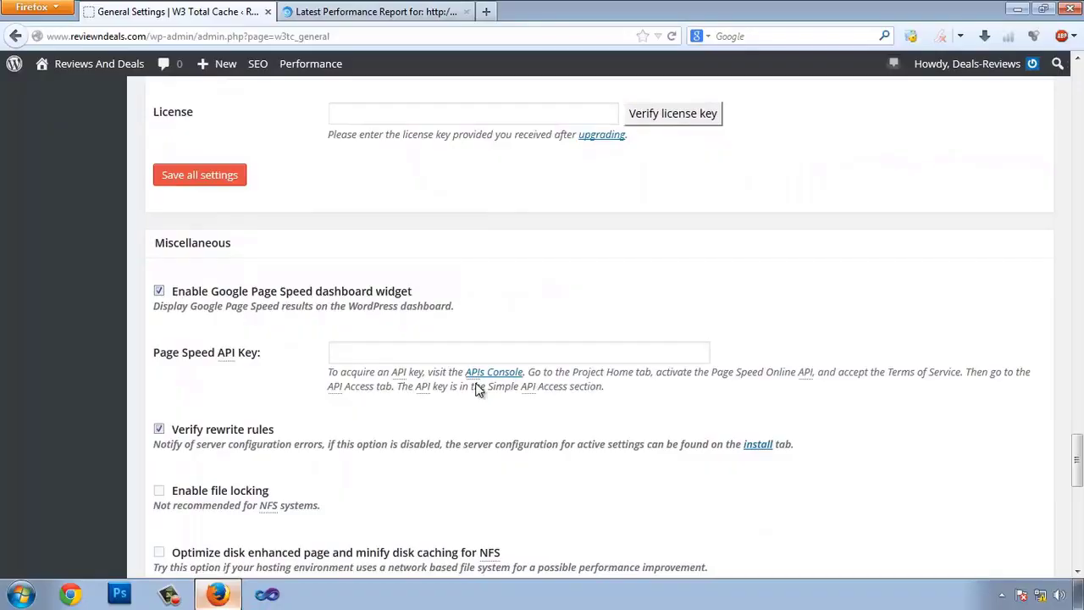
{"action": "left_click", "coordinate": [395, 354]}
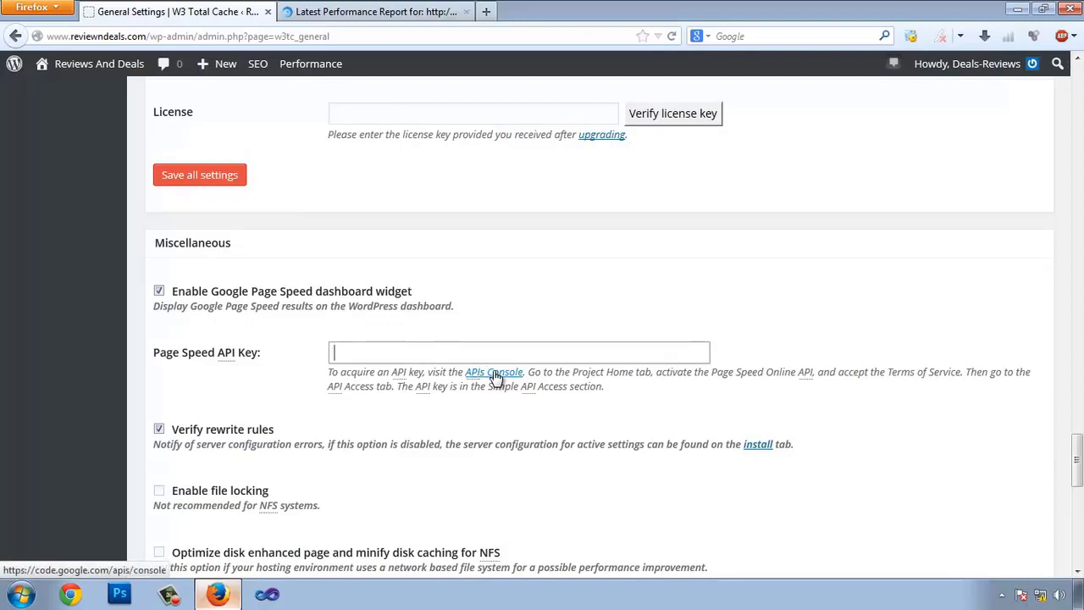
{"action": "left_click", "coordinate": [159, 291]}
{"action": "scroll", "coordinate": [243, 387], "scroll_direction": "down", "scroll_amount": 2}
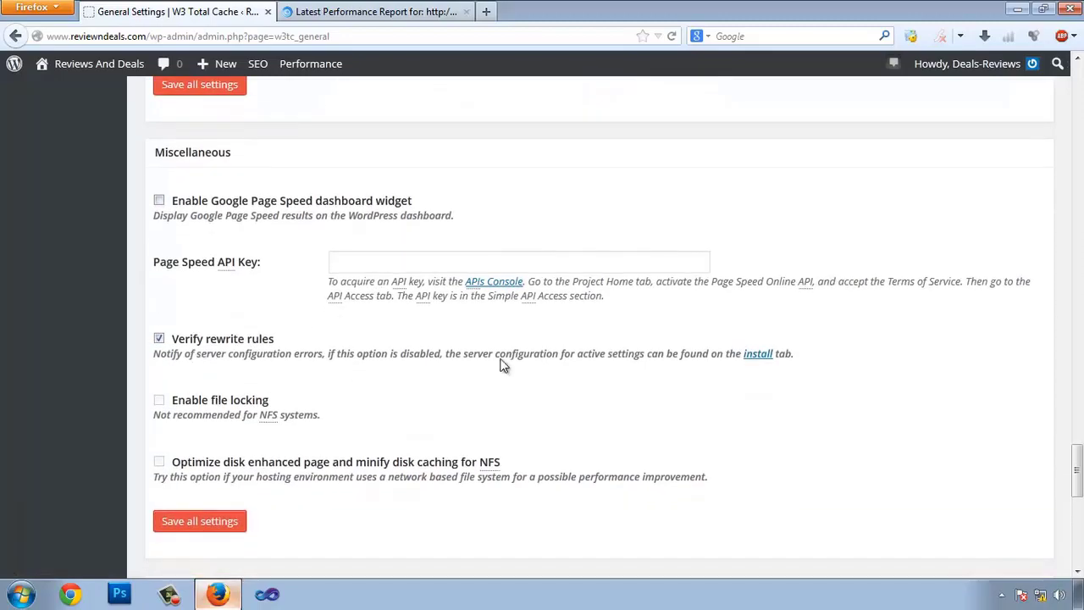
{"action": "scroll", "coordinate": [500, 365], "scroll_direction": "down", "scroll_amount": 5}
{"action": "scroll", "coordinate": [439, 373], "scroll_direction": "down", "scroll_amount": 3}
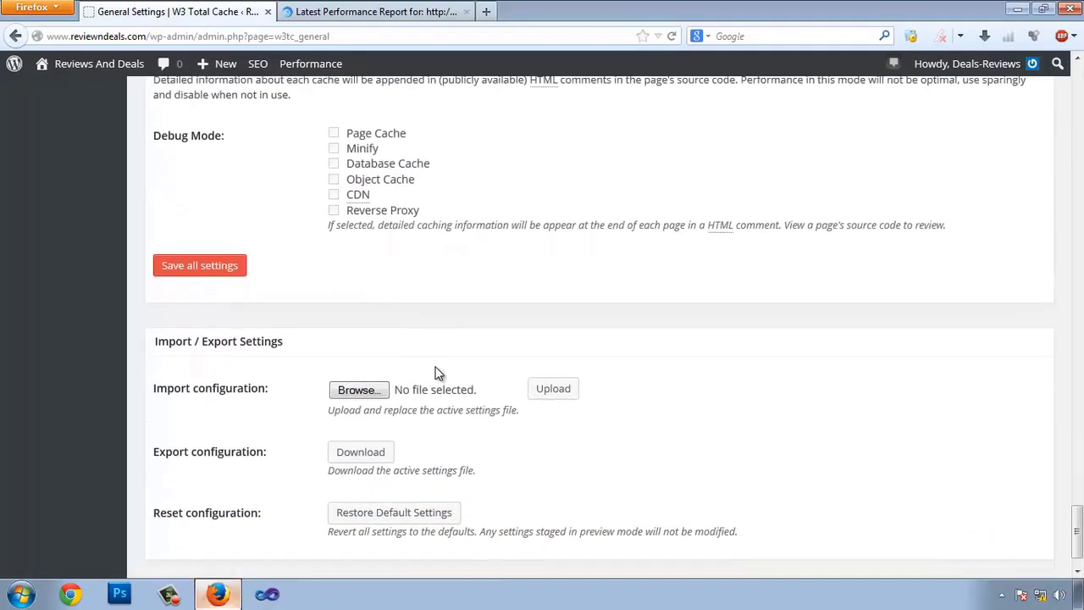
{"action": "scroll", "coordinate": [443, 382], "scroll_direction": "up", "scroll_amount": 4}
{"action": "scroll", "coordinate": [474, 380], "scroll_direction": "down", "scroll_amount": 1}
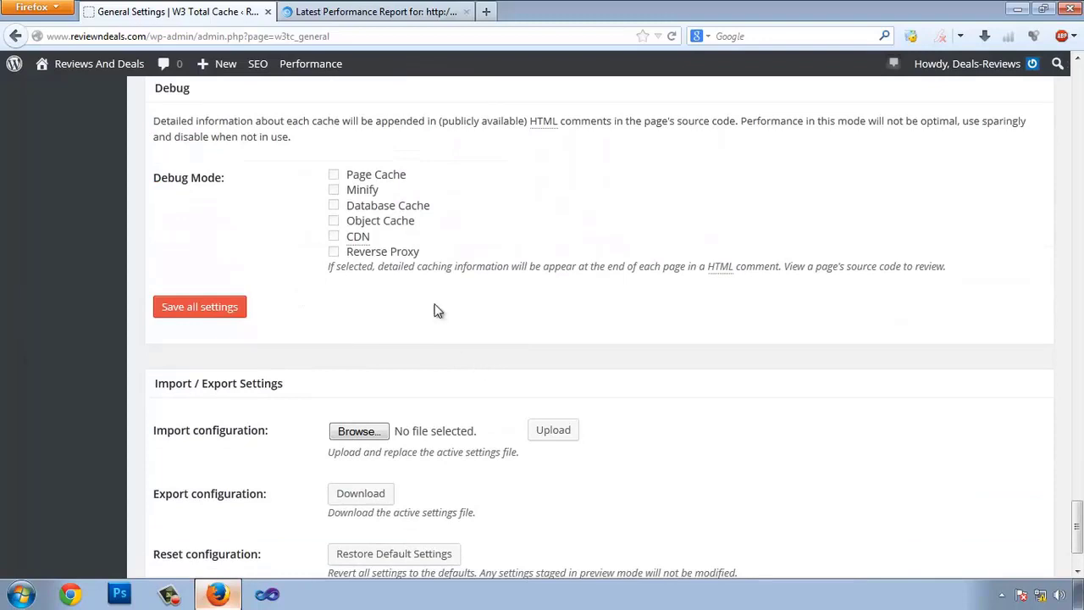
- Save all general cache settings and go to the Page Cache settings page
{"action": "left_click", "coordinate": [188, 310]}
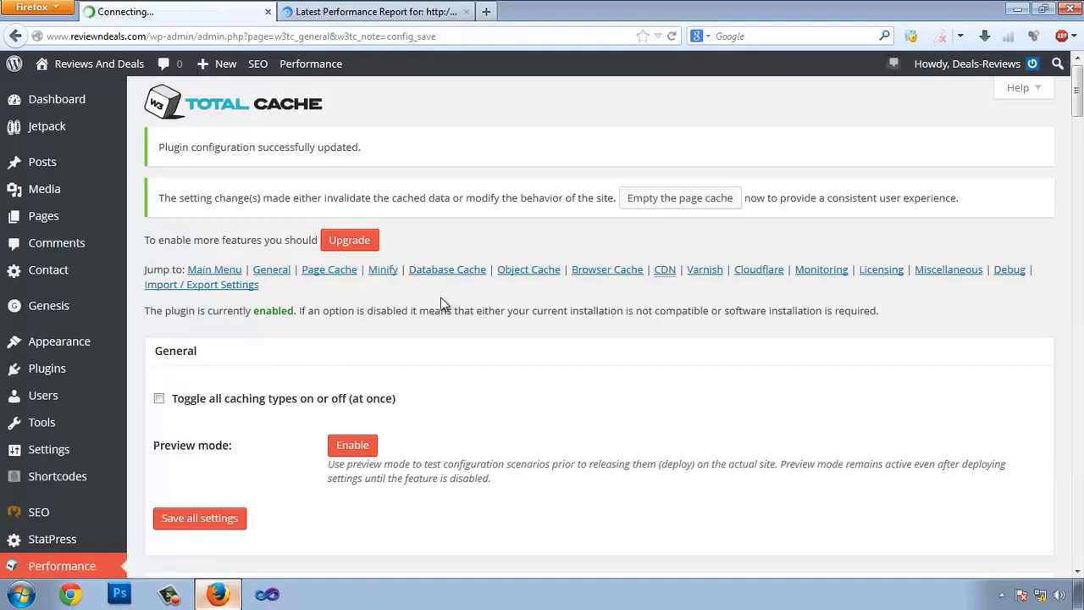
{"action": "scroll", "coordinate": [442, 304], "scroll_direction": "down", "scroll_amount": 2}
{"action": "scroll", "coordinate": [442, 305], "scroll_direction": "down", "scroll_amount": 6}
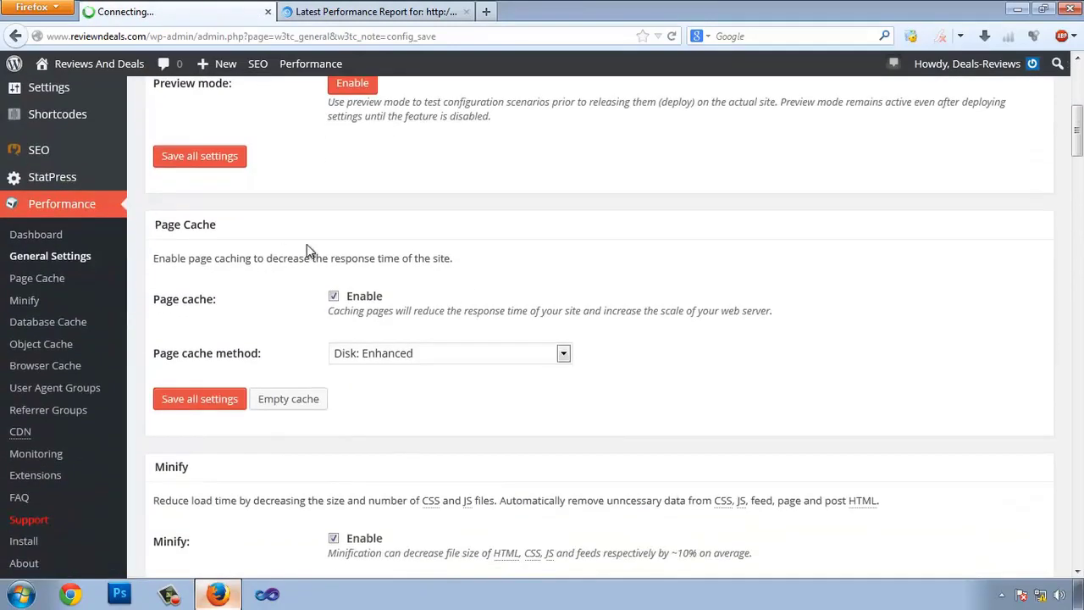
{"action": "left_click", "coordinate": [37, 277]}
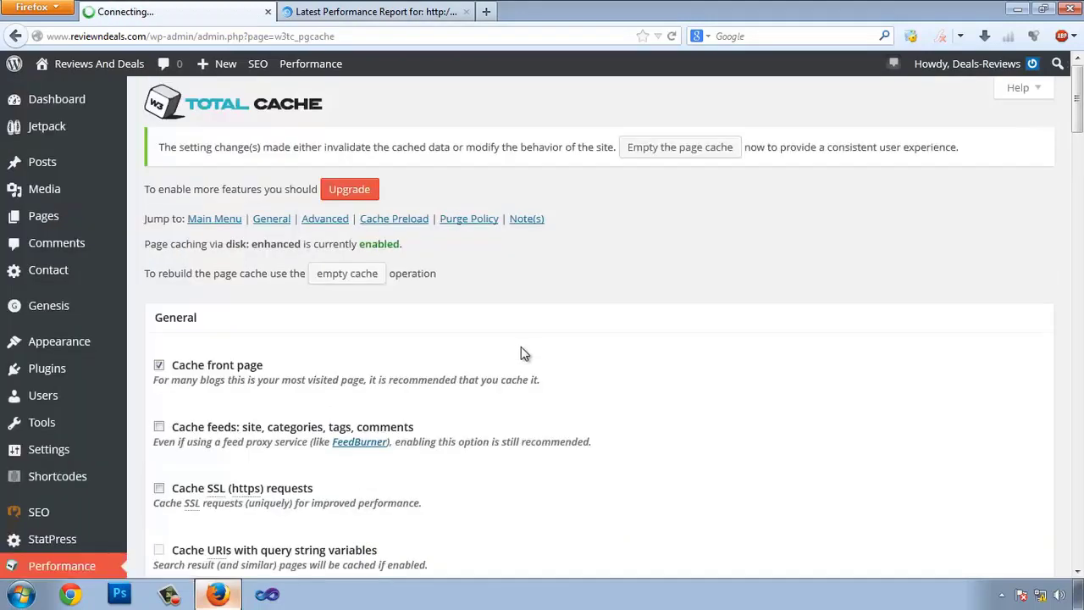
- Turn on feed caching and cache only requests for the site's own address
{"action": "scroll", "coordinate": [523, 352], "scroll_direction": "down", "scroll_amount": 2}
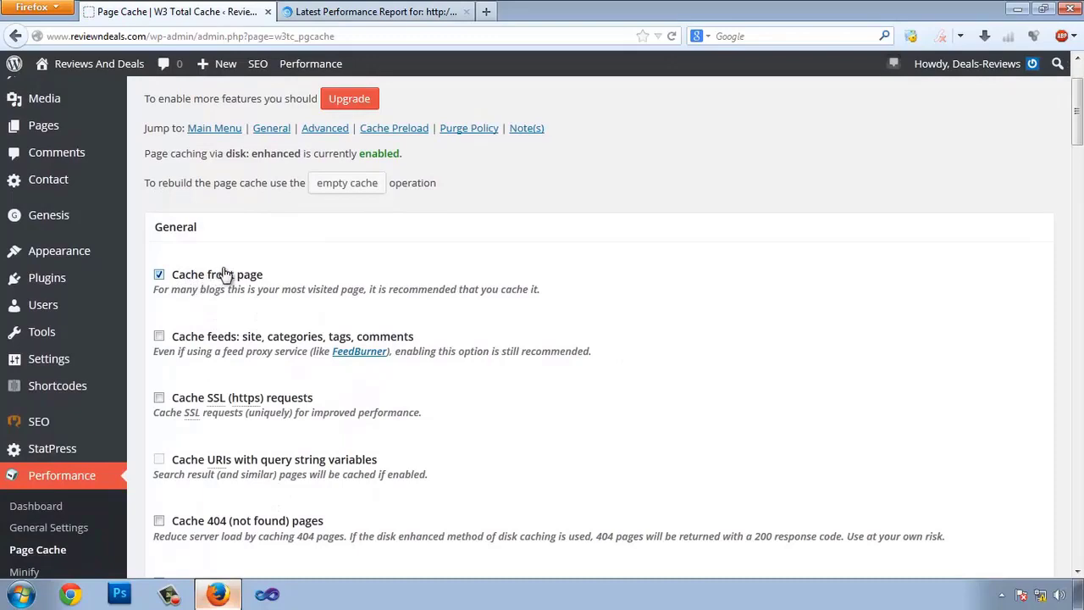
{"action": "left_click", "coordinate": [159, 337]}
{"action": "scroll", "coordinate": [407, 333], "scroll_direction": "down", "scroll_amount": 2}
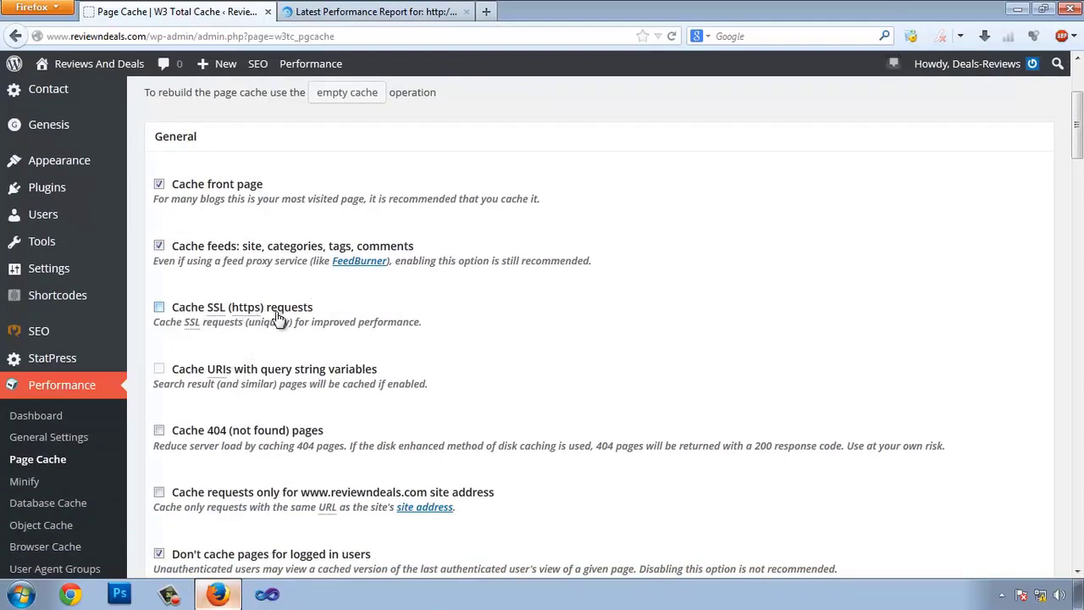
{"action": "scroll", "coordinate": [280, 320], "scroll_direction": "down", "scroll_amount": 2}
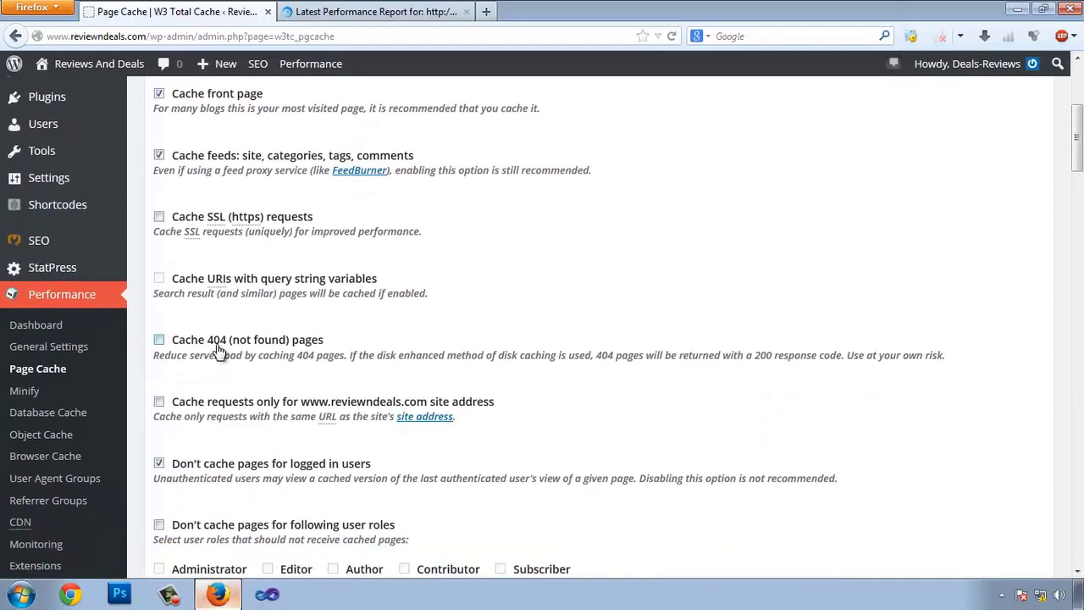
{"action": "left_click", "coordinate": [159, 402]}
{"action": "scroll", "coordinate": [404, 398], "scroll_direction": "down", "scroll_amount": 3}
{"action": "scroll", "coordinate": [381, 394], "scroll_direction": "down", "scroll_amount": 1}
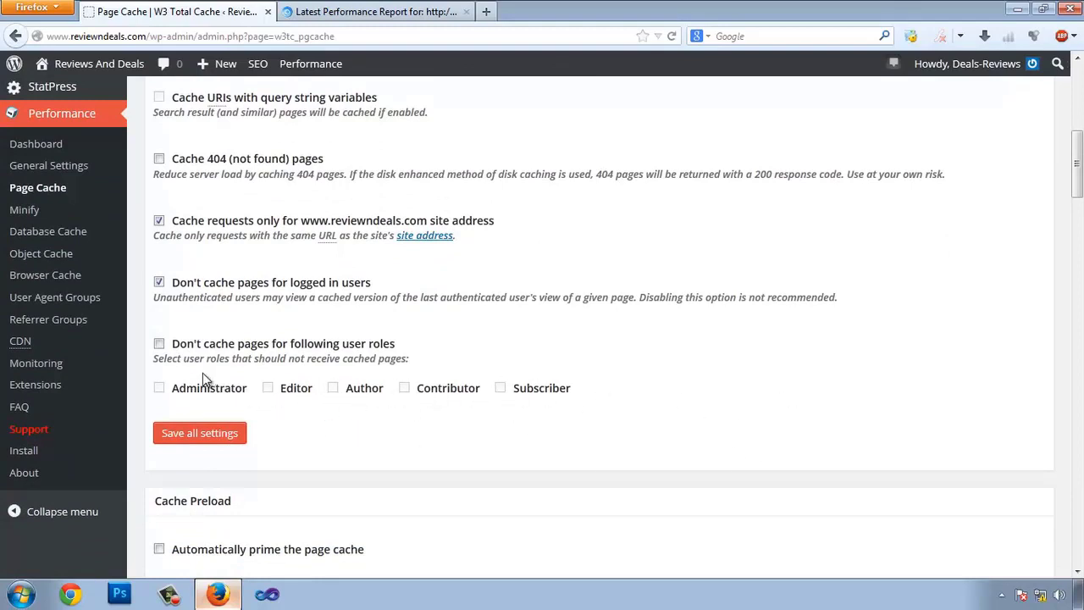
- Leave user-role exclusion unchecked and save all Page Cache settings
{"action": "left_click", "coordinate": [160, 344]}
{"action": "left_click", "coordinate": [268, 388]}
{"action": "left_click", "coordinate": [196, 393]}
{"action": "left_click", "coordinate": [159, 344]}
{"action": "scroll", "coordinate": [373, 363], "scroll_direction": "down", "scroll_amount": 4}
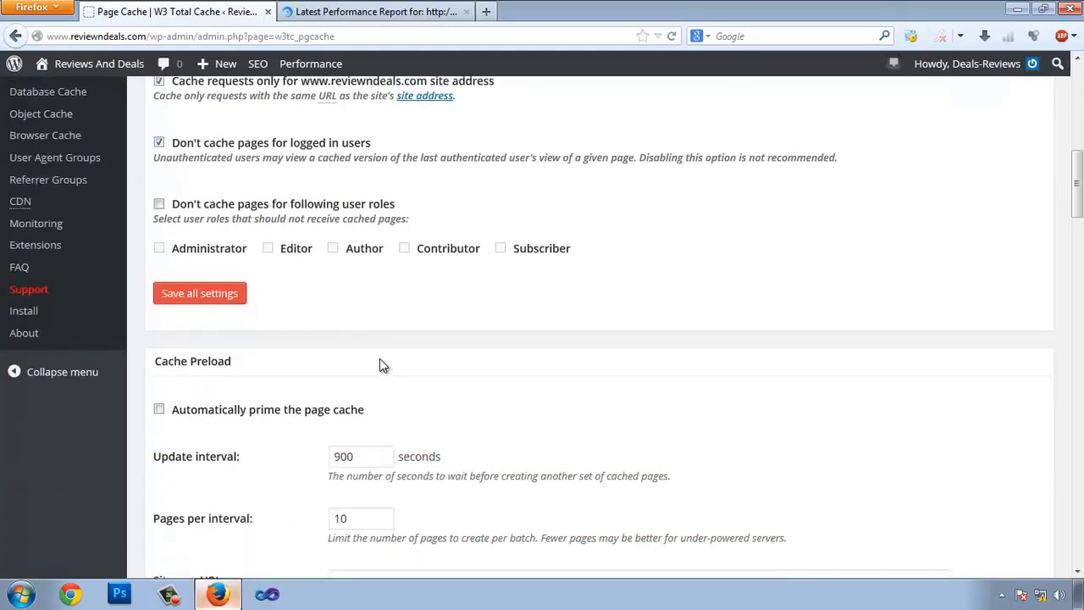
{"action": "scroll", "coordinate": [375, 399], "scroll_direction": "down", "scroll_amount": 3}
{"action": "scroll", "coordinate": [311, 359], "scroll_direction": "down", "scroll_amount": 20}
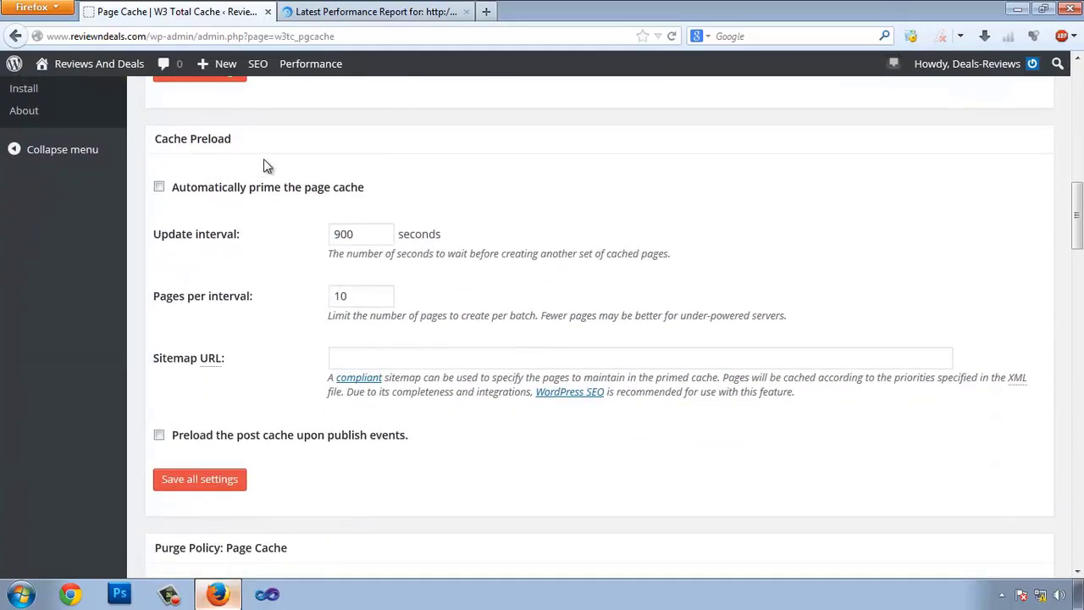
{"action": "scroll", "coordinate": [350, 237], "scroll_direction": "down", "scroll_amount": 15}
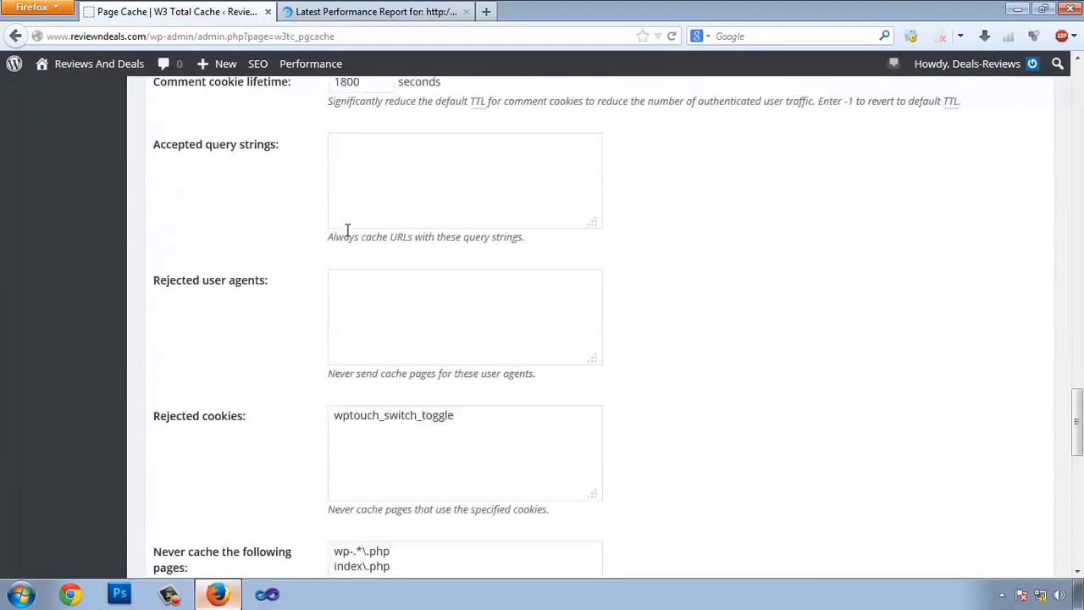
{"action": "left_click", "coordinate": [186, 340]}
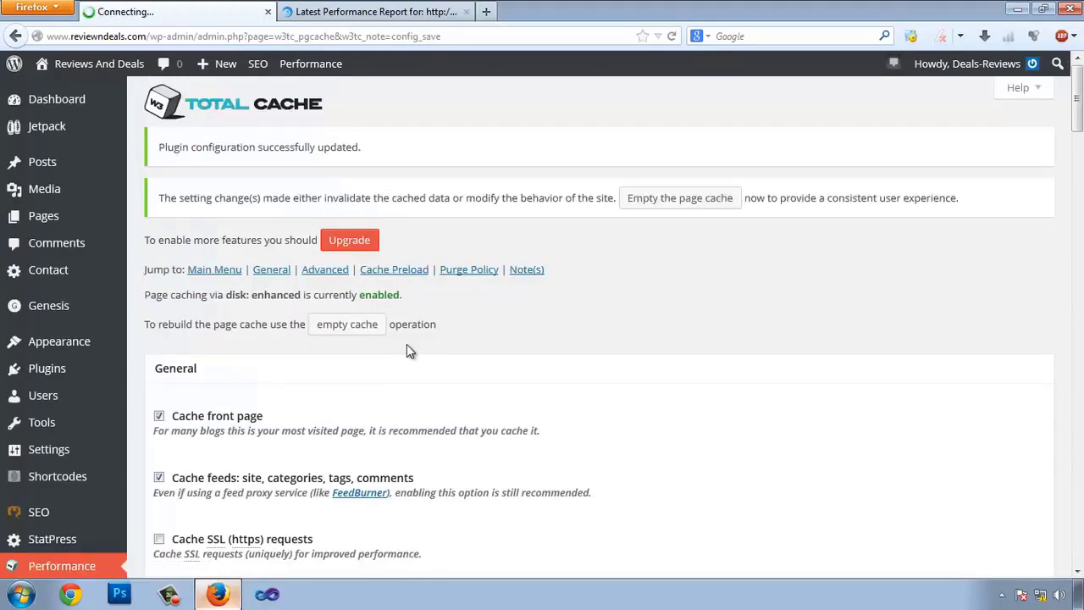
{"action": "scroll", "coordinate": [406, 344], "scroll_direction": "down", "scroll_amount": 5}
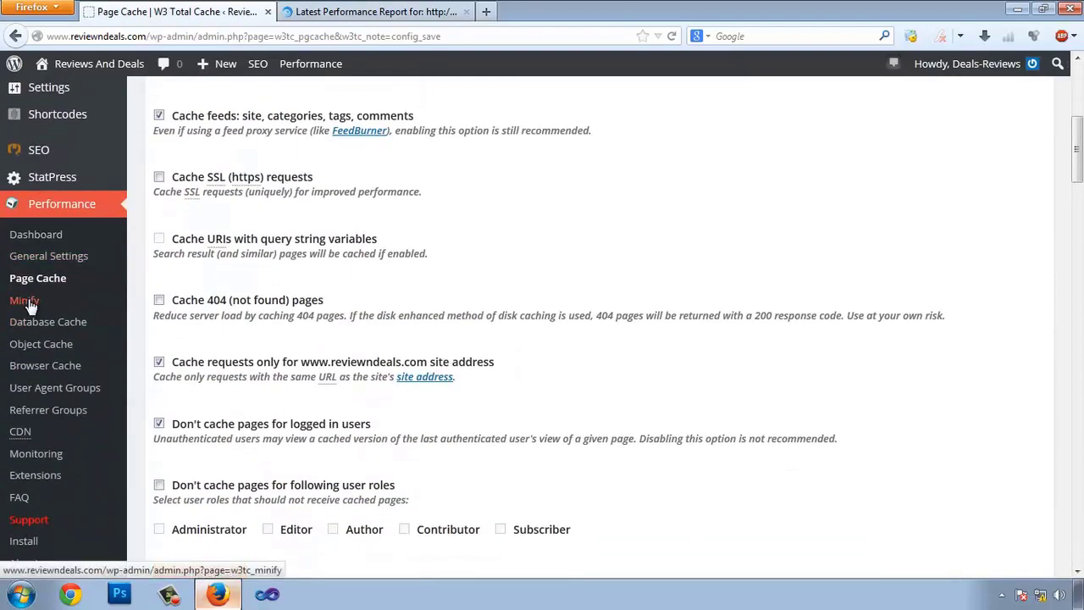
- On the Minify page, enable HTML minification and inline JS minification
{"action": "left_click", "coordinate": [29, 304]}
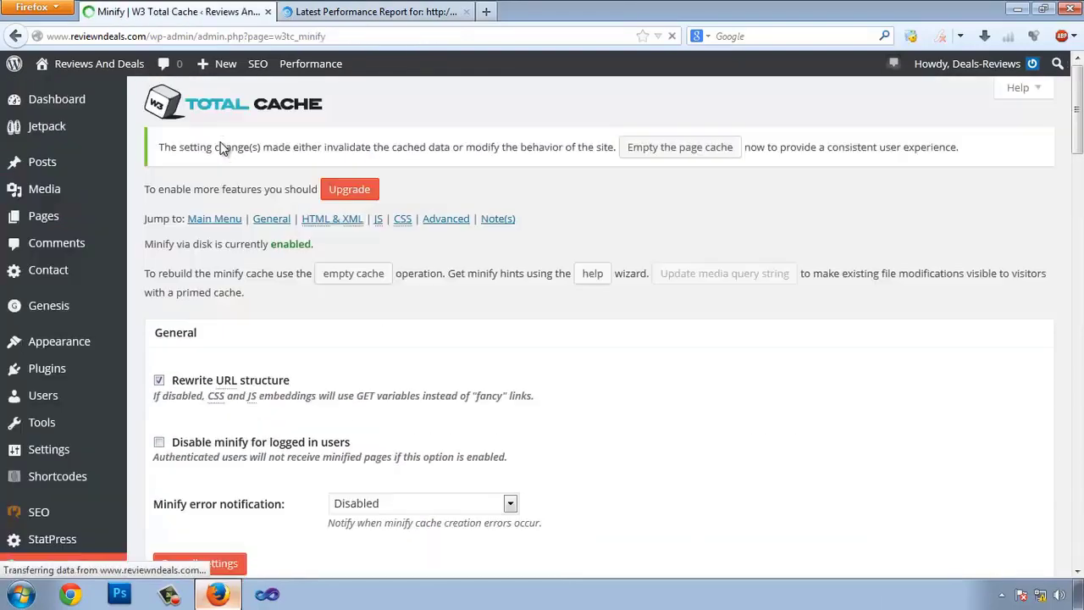
{"action": "scroll", "coordinate": [644, 254], "scroll_direction": "down", "scroll_amount": 2}
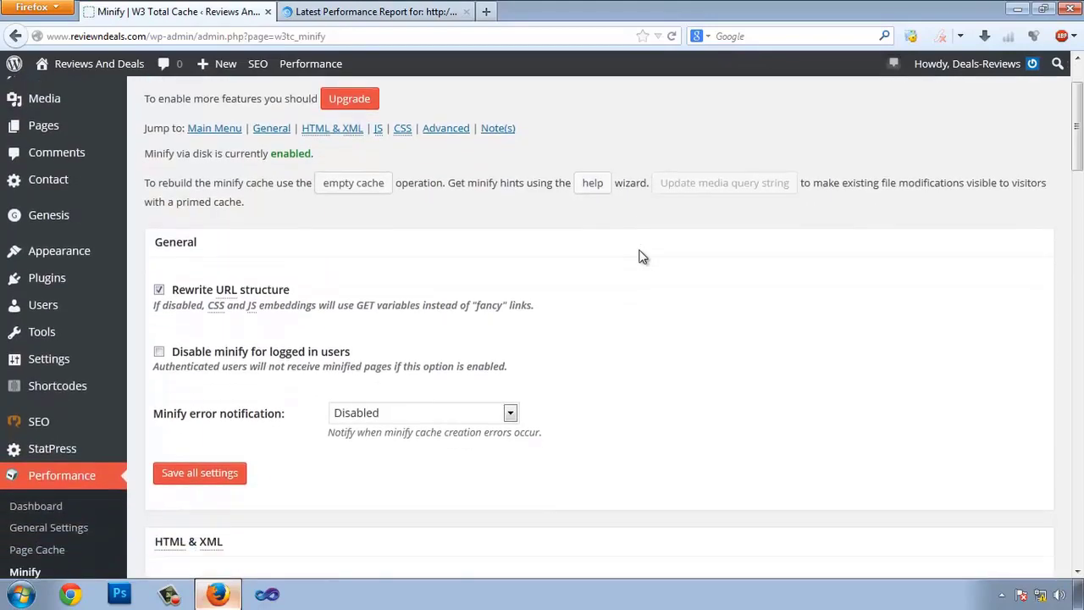
{"action": "scroll", "coordinate": [641, 257], "scroll_direction": "down", "scroll_amount": 3}
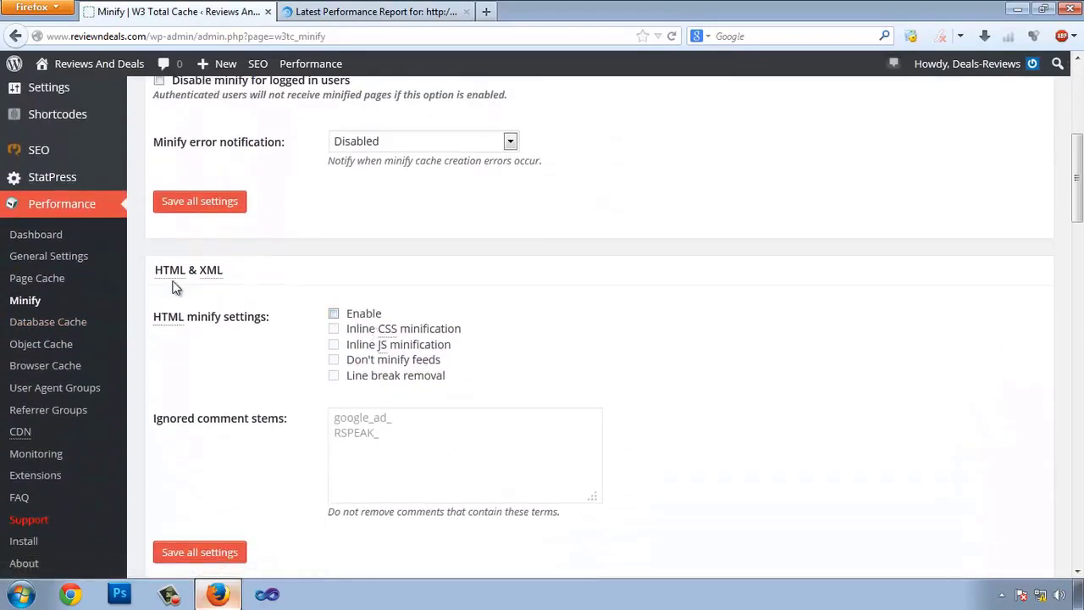
{"action": "left_click", "coordinate": [334, 314]}
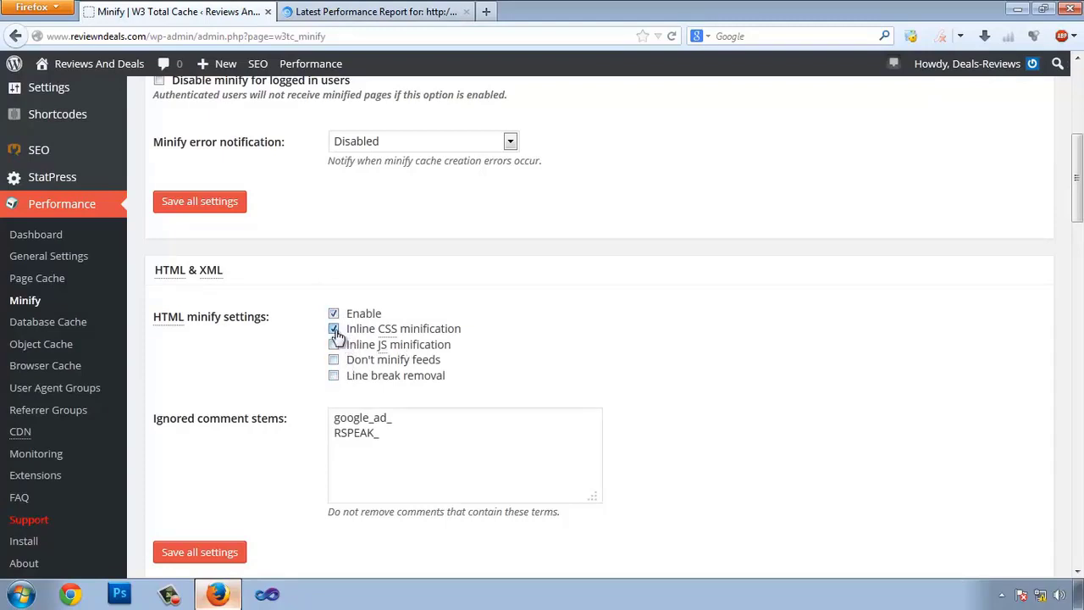
{"action": "left_click", "coordinate": [334, 344]}
{"action": "scroll", "coordinate": [615, 331], "scroll_direction": "down", "scroll_amount": 5}
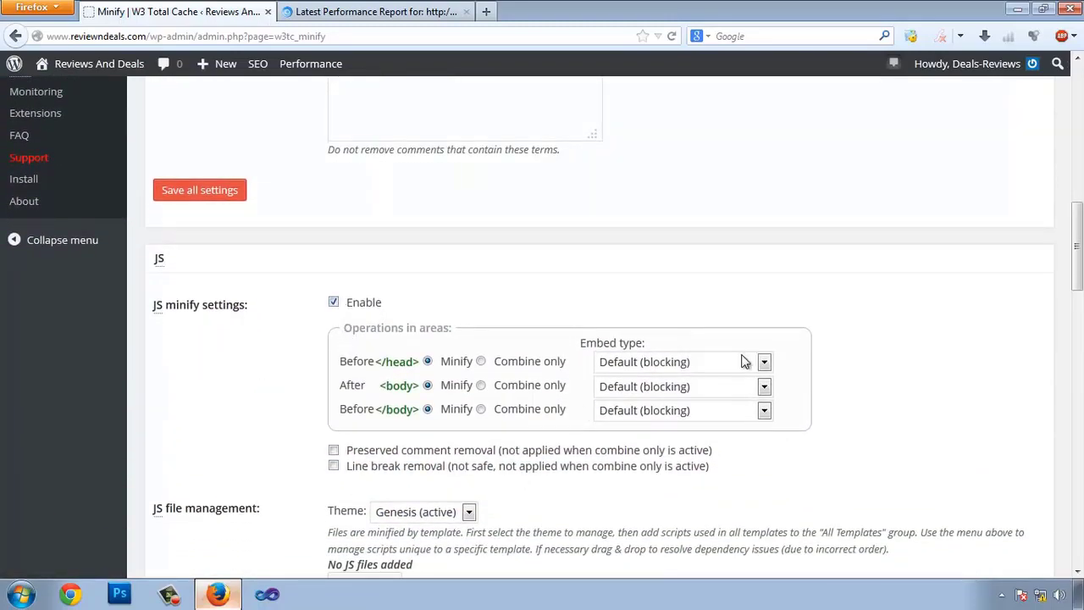
- Keep head scripts on Default (blocking) and enable JS preserved comment and line break removal
{"action": "left_click", "coordinate": [707, 363]}
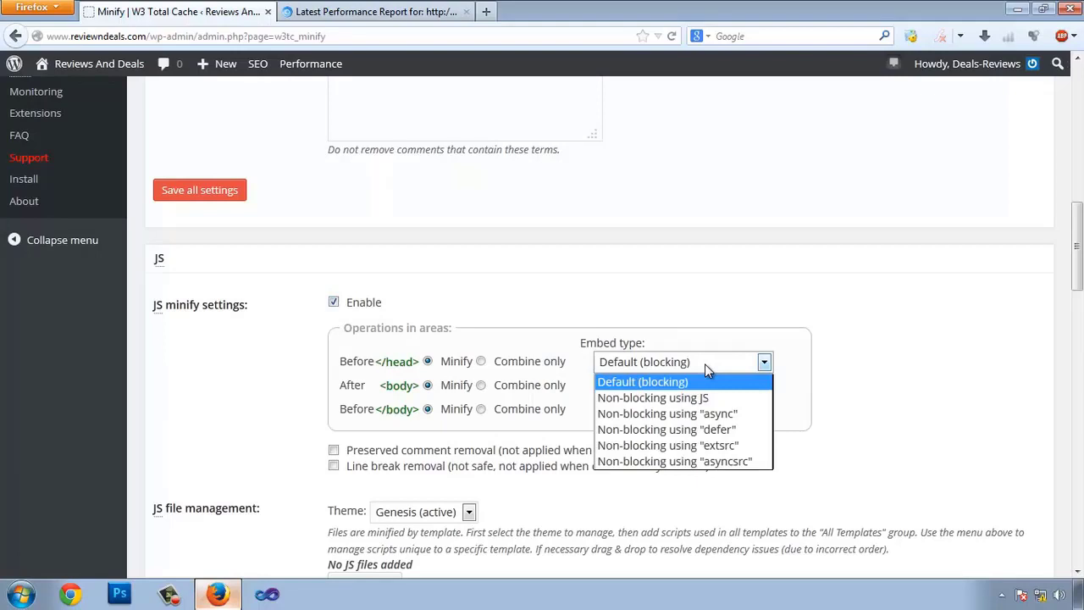
{"action": "left_click", "coordinate": [669, 398]}
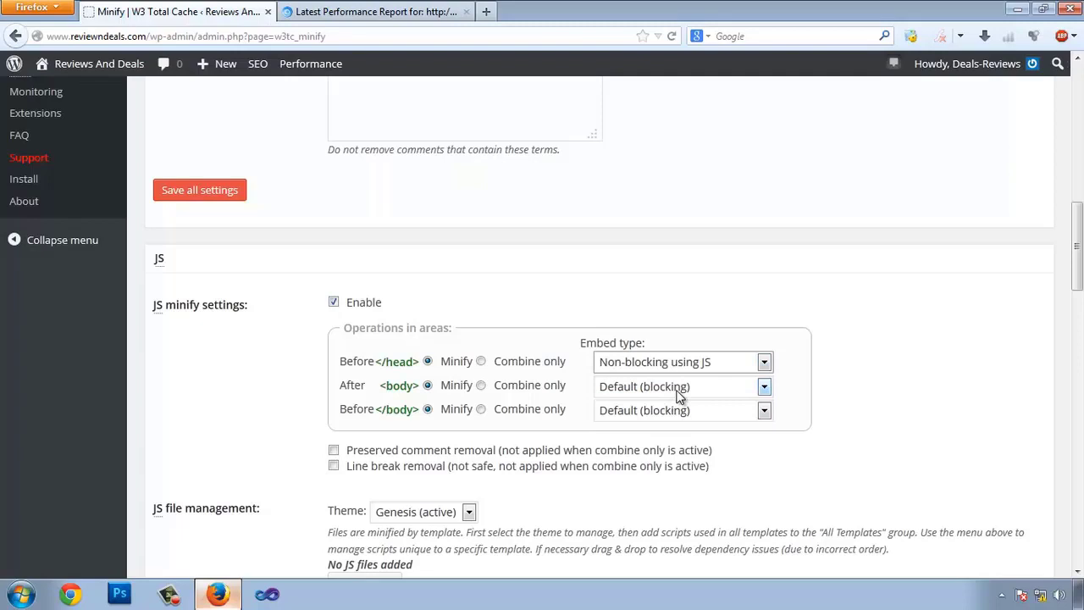
{"action": "left_click", "coordinate": [718, 363]}
{"action": "left_click", "coordinate": [644, 380]}
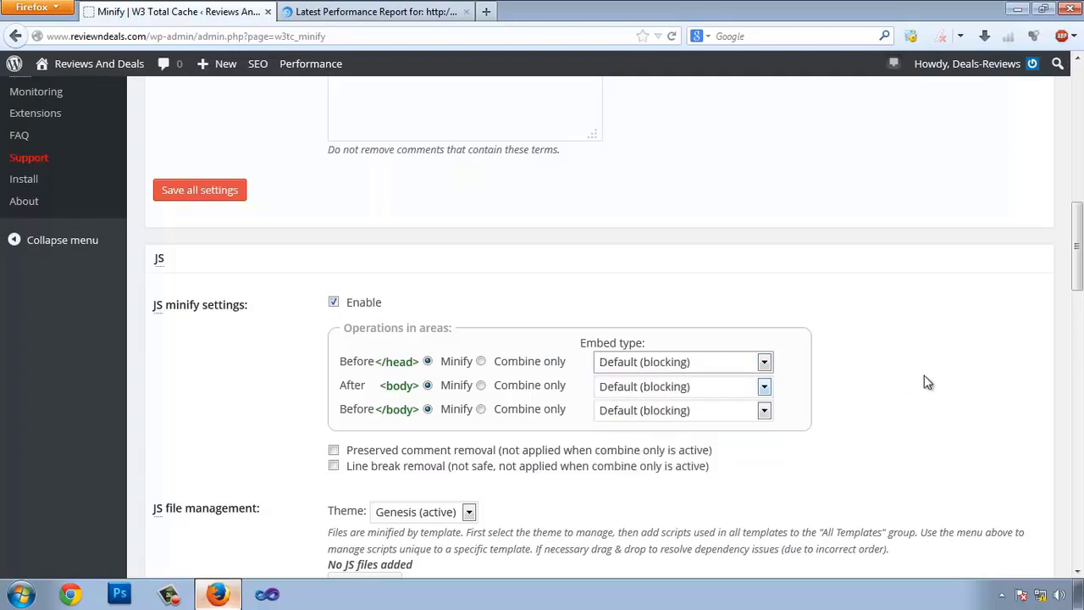
{"action": "scroll", "coordinate": [924, 381], "scroll_direction": "down", "scroll_amount": 1}
{"action": "scroll", "coordinate": [925, 381], "scroll_direction": "down", "scroll_amount": 2}
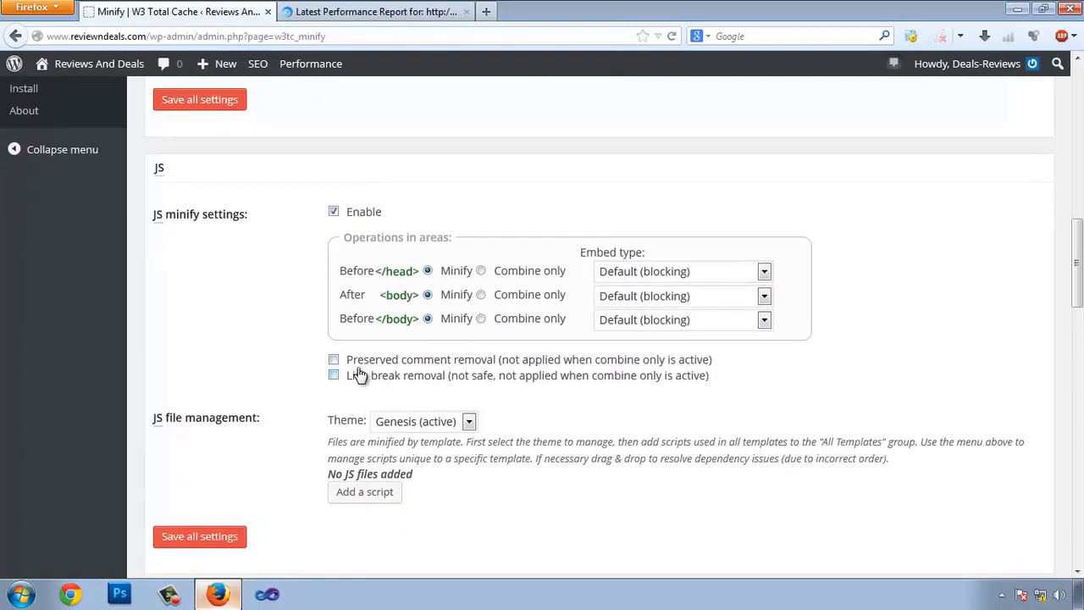
{"action": "left_click", "coordinate": [356, 364]}
{"action": "left_click", "coordinate": [366, 377]}
{"action": "scroll", "coordinate": [453, 393], "scroll_direction": "down", "scroll_amount": 2}
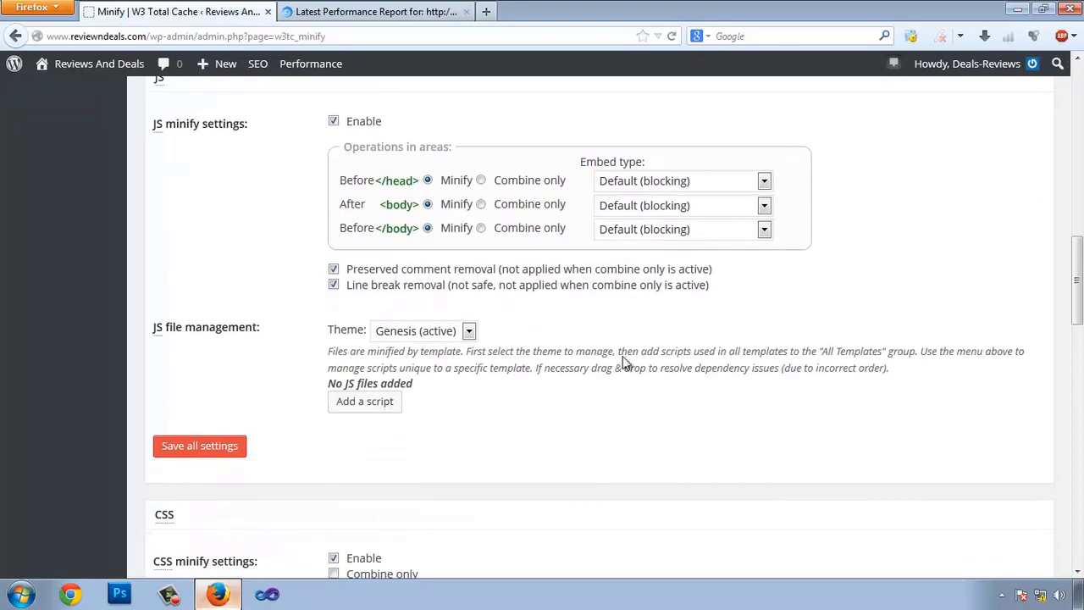
{"action": "scroll", "coordinate": [207, 180], "scroll_direction": "down", "scroll_amount": 8}
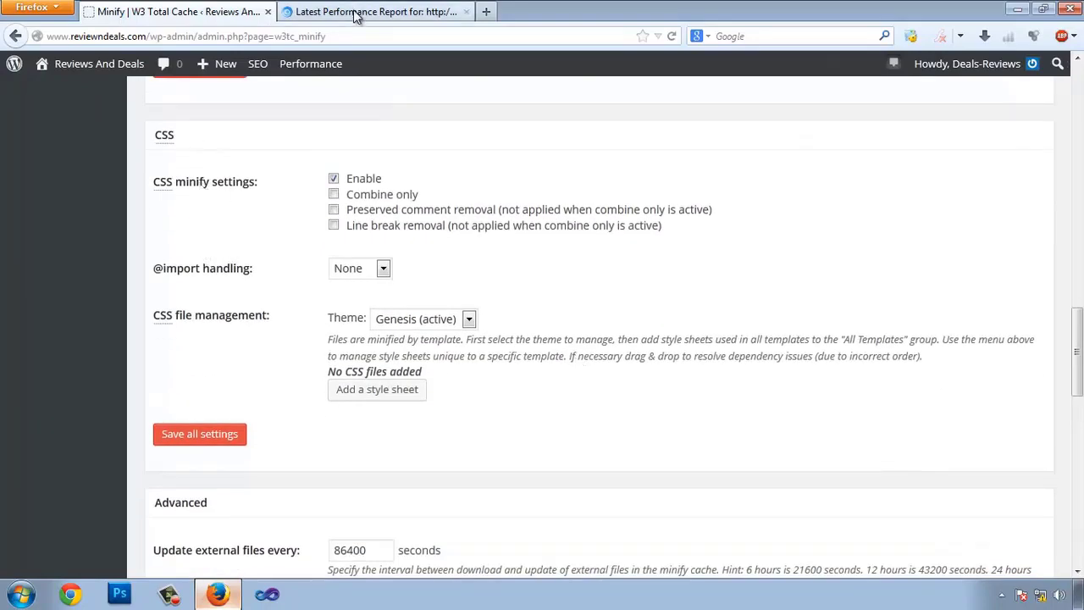
- Review the Minify CSS recommendation details in the GTmetrix report
{"action": "left_click", "coordinate": [359, 12]}
{"action": "scroll", "coordinate": [446, 376], "scroll_direction": "down", "scroll_amount": 2}
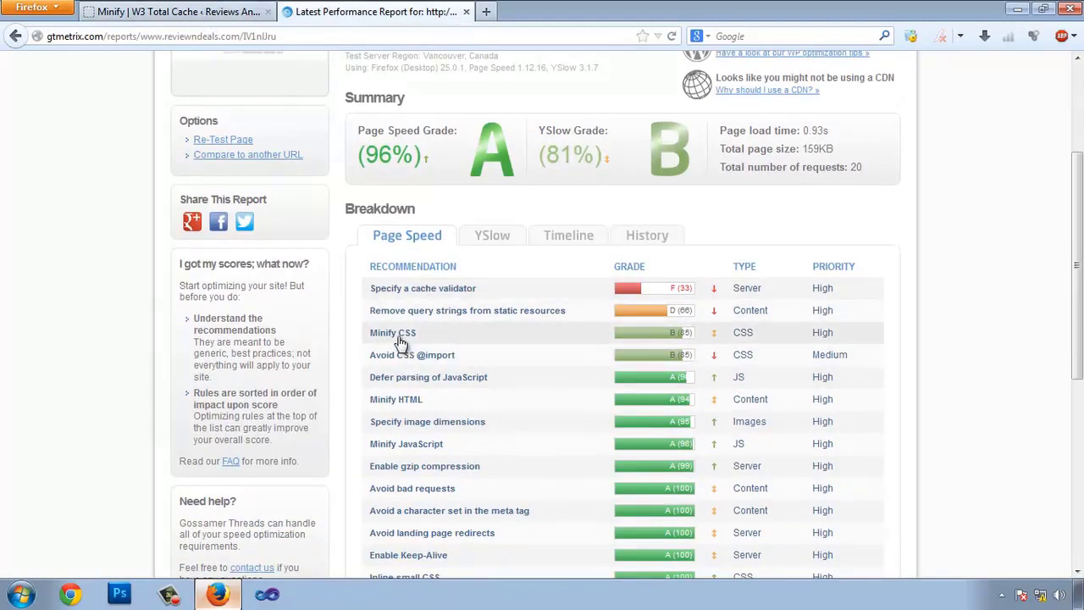
{"action": "left_click", "coordinate": [399, 333]}
{"action": "scroll", "coordinate": [557, 321], "scroll_direction": "down", "scroll_amount": 2}
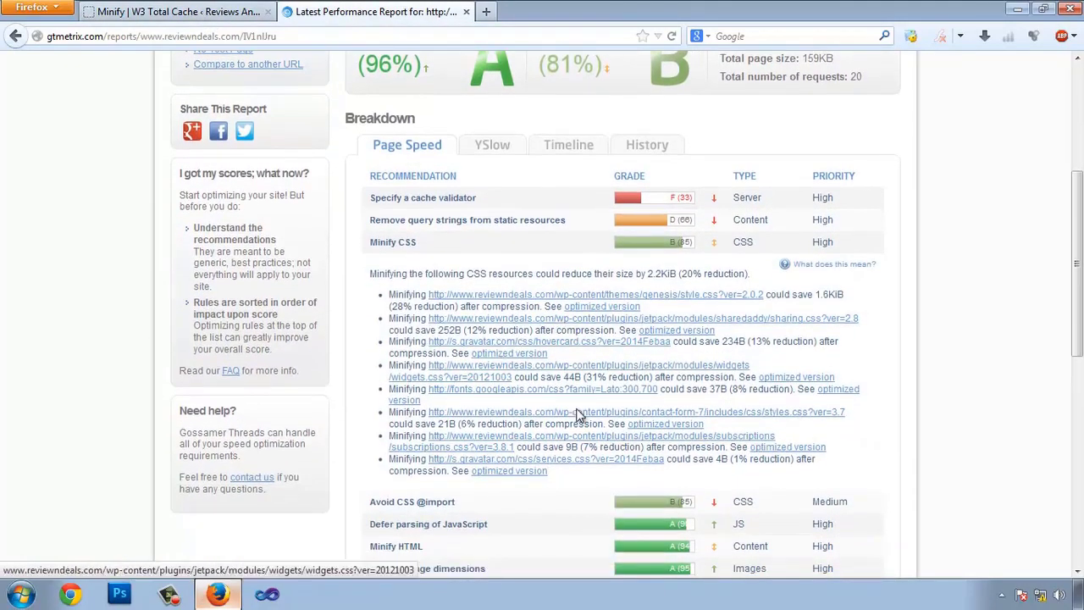
{"action": "left_click", "coordinate": [180, 11]}
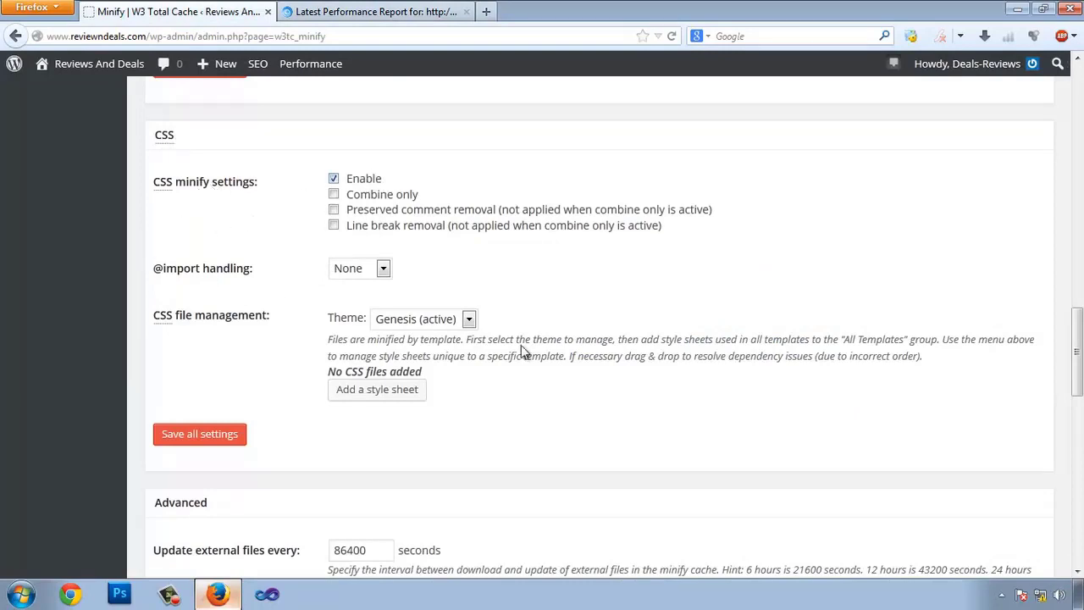
{"action": "left_click", "coordinate": [333, 210]}
{"action": "left_click", "coordinate": [348, 228]}
{"action": "left_click", "coordinate": [356, 270]}
{"action": "left_click", "coordinate": [356, 270]}
{"action": "left_click", "coordinate": [415, 326]}
{"action": "left_click", "coordinate": [426, 334]}
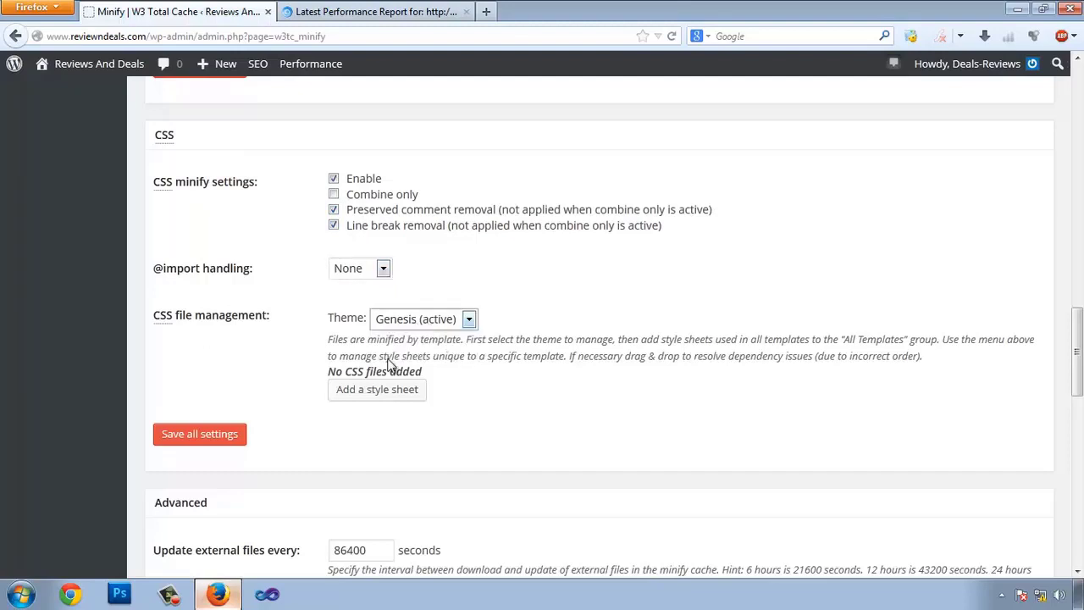
{"action": "left_click", "coordinate": [379, 389]}
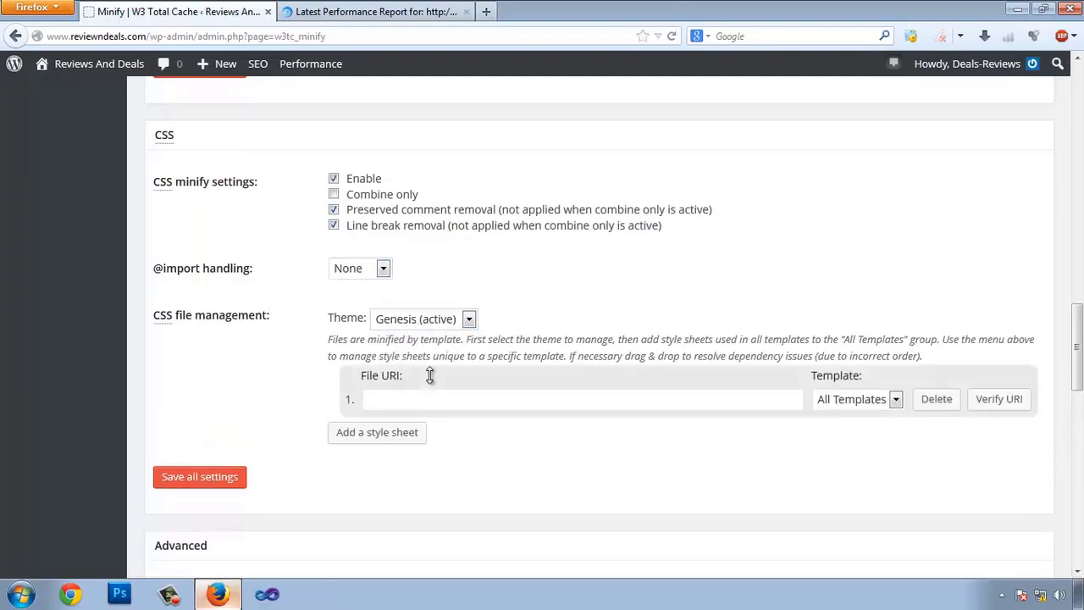
{"action": "left_click", "coordinate": [372, 12]}
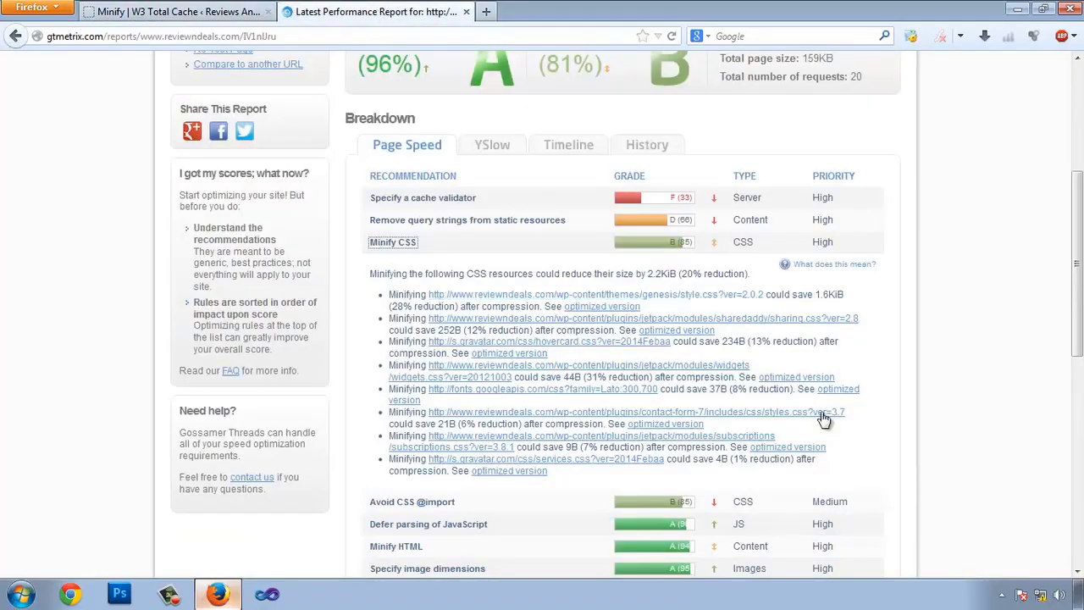
{"action": "left_click", "coordinate": [178, 12]}
{"action": "scroll", "coordinate": [271, 291], "scroll_direction": "down", "scroll_amount": 20}
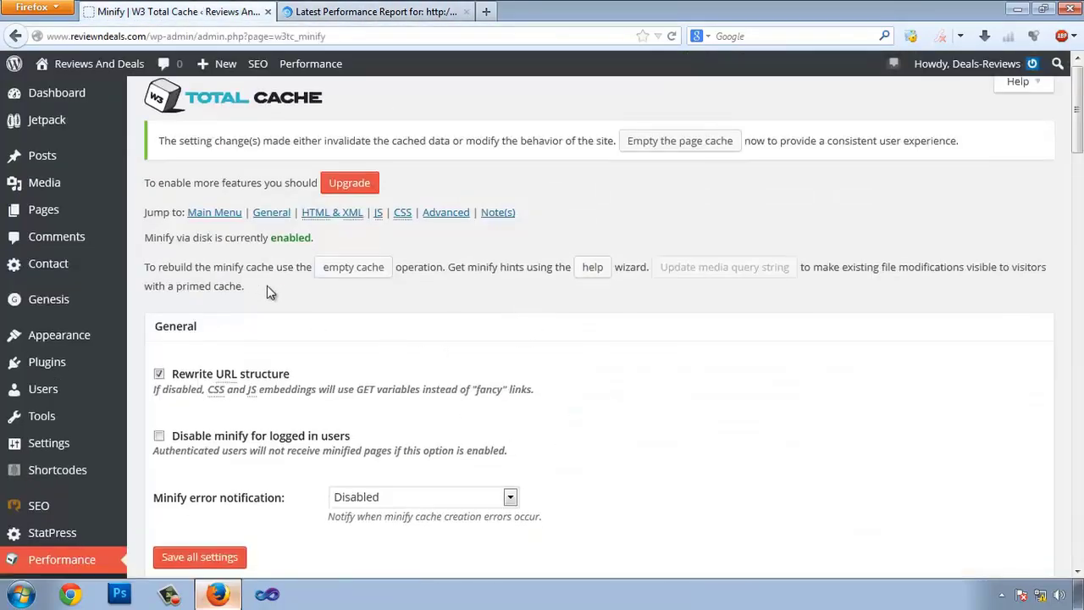
{"action": "scroll", "coordinate": [279, 294], "scroll_direction": "down", "scroll_amount": 3}
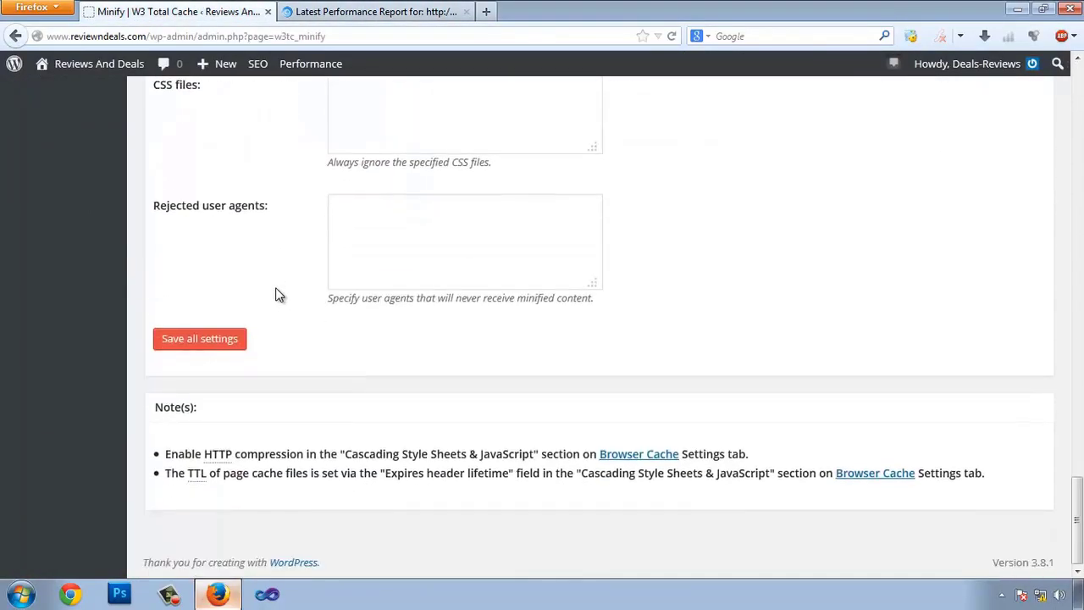
{"action": "scroll", "coordinate": [279, 295], "scroll_direction": "up", "scroll_amount": 15}
{"action": "scroll", "coordinate": [415, 315], "scroll_direction": "down", "scroll_amount": 3}
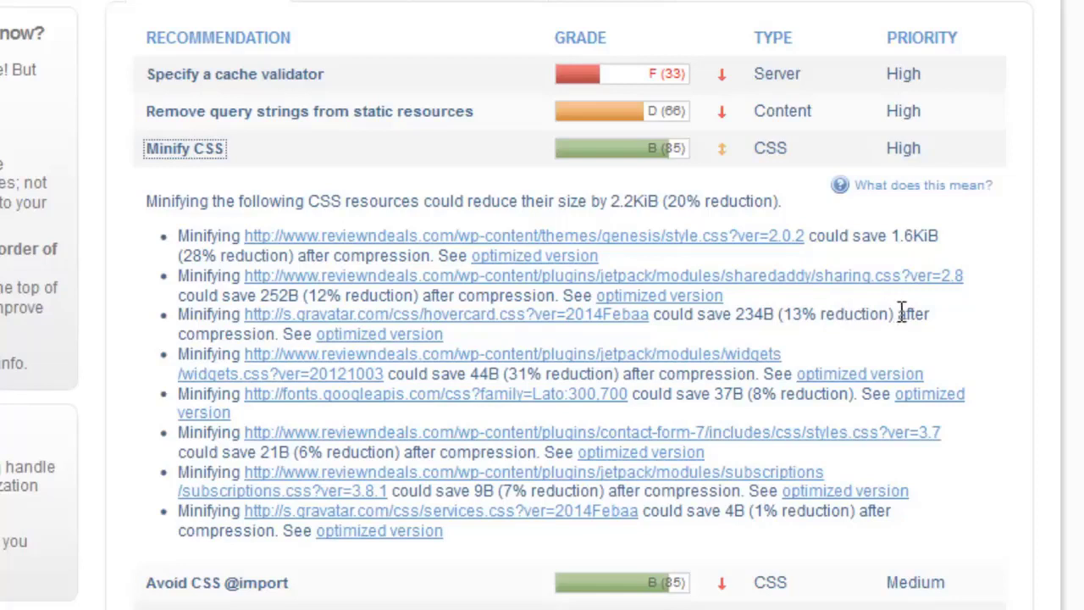
{"action": "left_click_drag", "start_coordinate": [979, 279], "coordinate": [253, 288]}
{"action": "key", "text": "ctrl+c"}
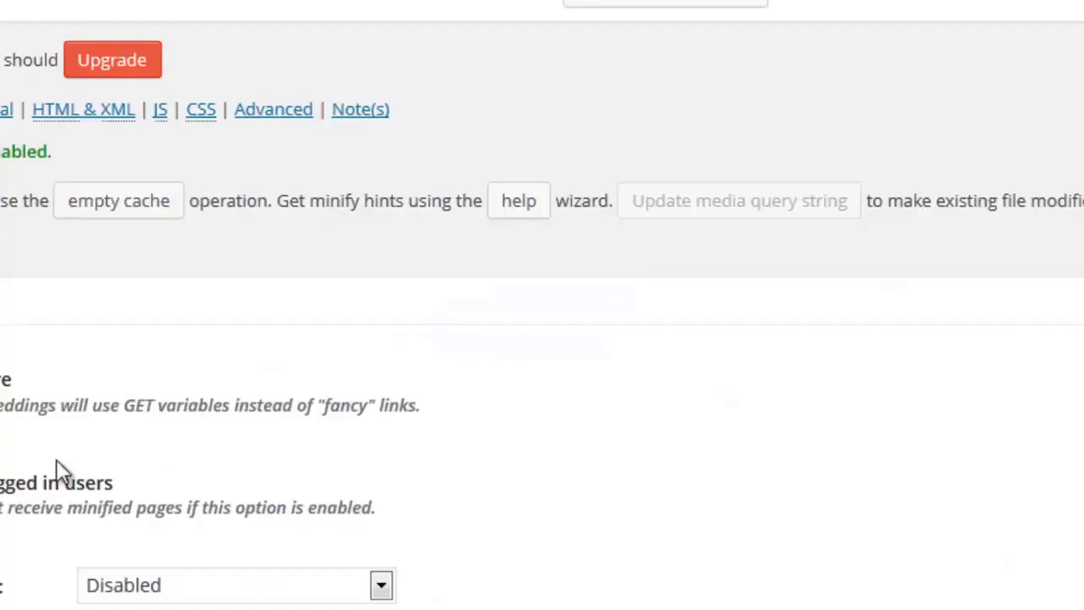
{"action": "scroll", "coordinate": [339, 424], "scroll_direction": "down", "scroll_amount": 15}
{"action": "scroll", "coordinate": [483, 407], "scroll_direction": "down", "scroll_amount": 5}
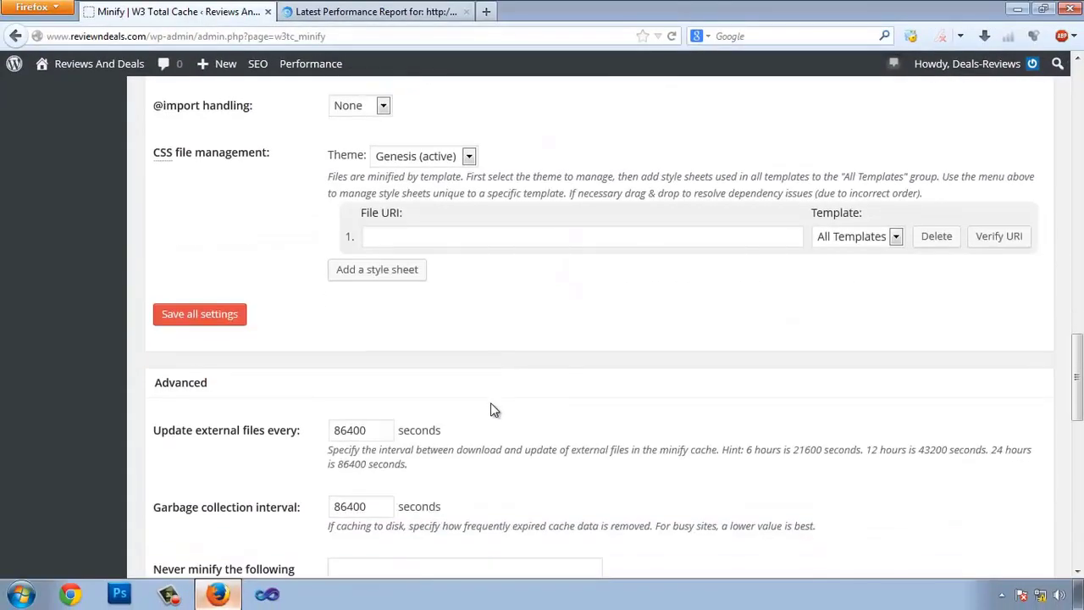
{"action": "scroll", "coordinate": [491, 403], "scroll_direction": "up", "scroll_amount": 2}
- Paste the sharing.css address into the first File URI and verify it
{"action": "left_click", "coordinate": [385, 322]}
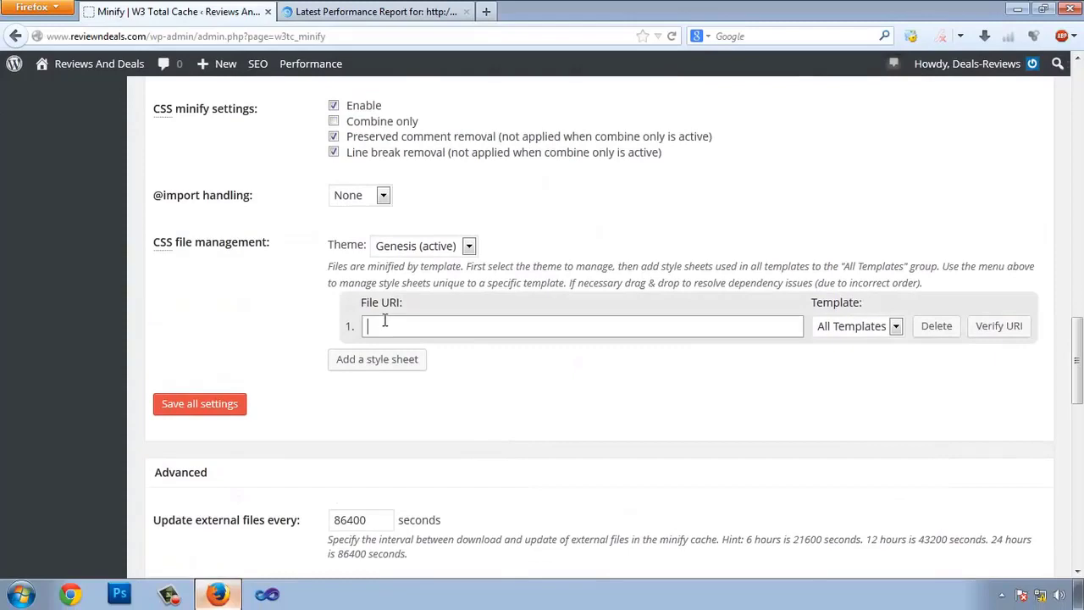
{"action": "key", "text": "ctrl+v"}
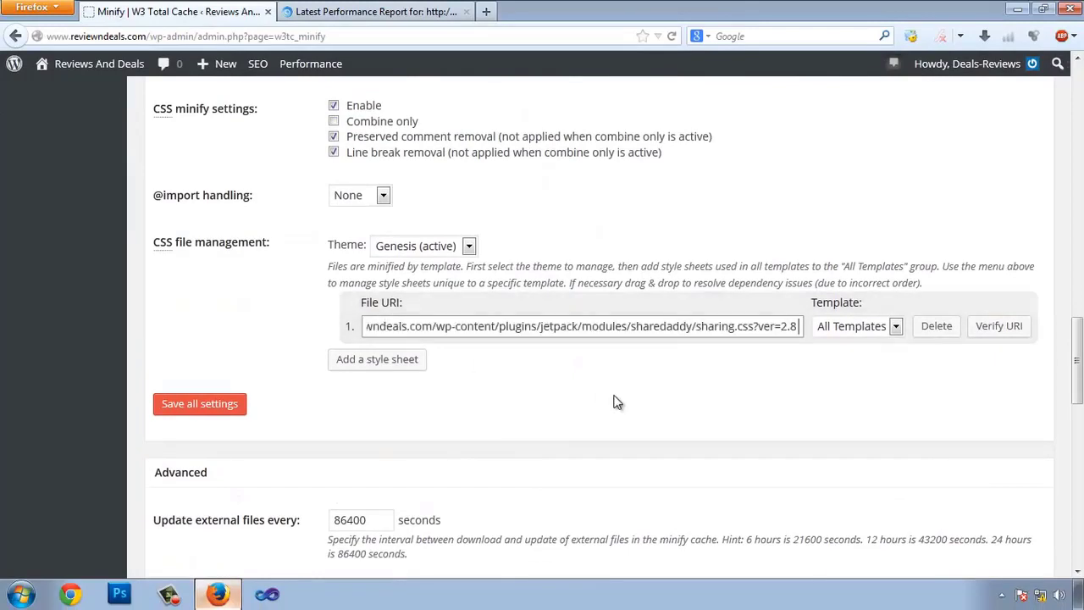
{"action": "left_click", "coordinate": [999, 326]}
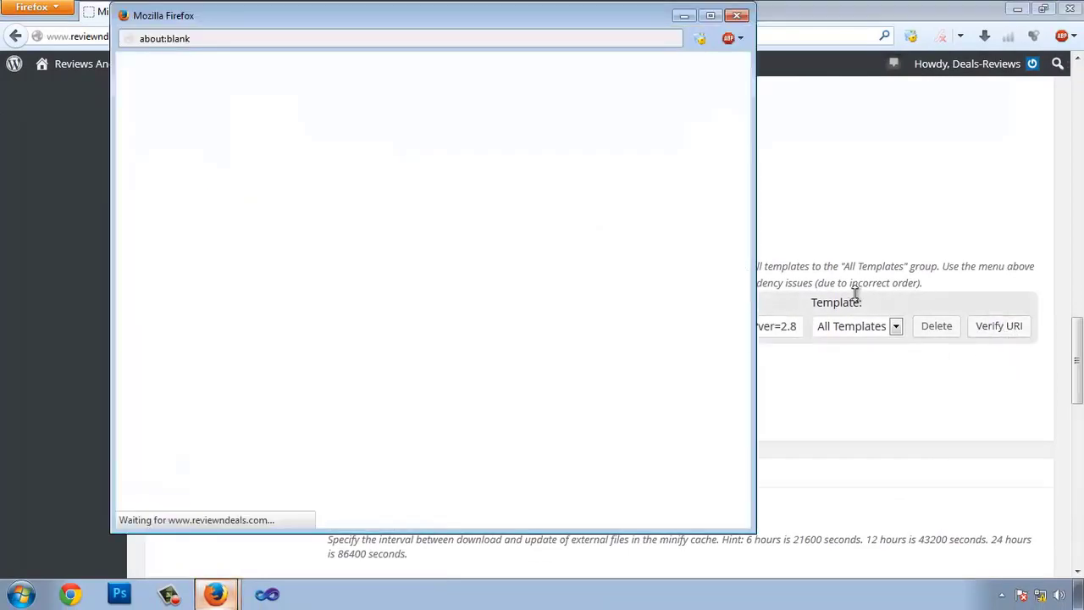
{"action": "left_click_drag", "start_coordinate": [161, 66], "coordinate": [303, 335]}
{"action": "left_click", "coordinate": [360, 320]}
{"action": "scroll", "coordinate": [365, 312], "scroll_direction": "down", "scroll_amount": 15}
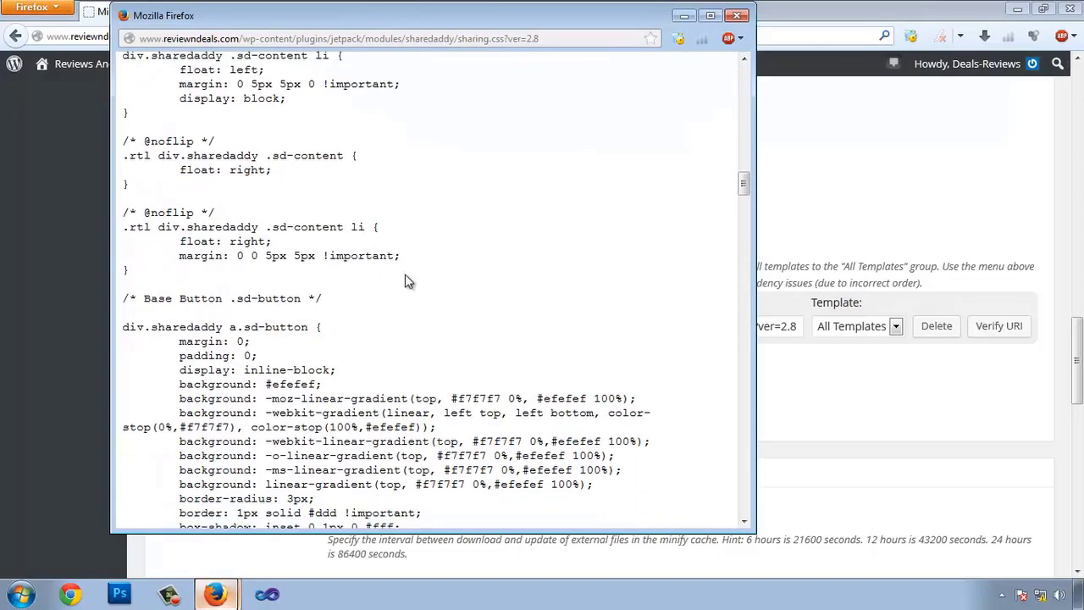
{"action": "left_click", "coordinate": [737, 15]}
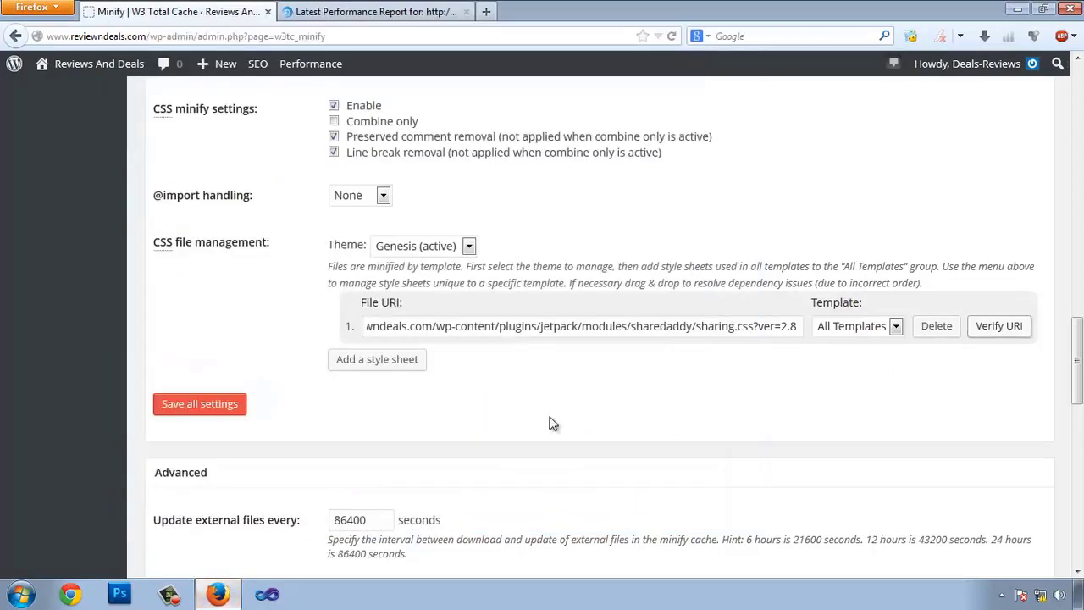
- Add a second style sheet with the gravatar hovercard.css address from GTmetrix and verify it
{"action": "left_click", "coordinate": [385, 371]}
{"action": "left_click", "coordinate": [343, 21]}
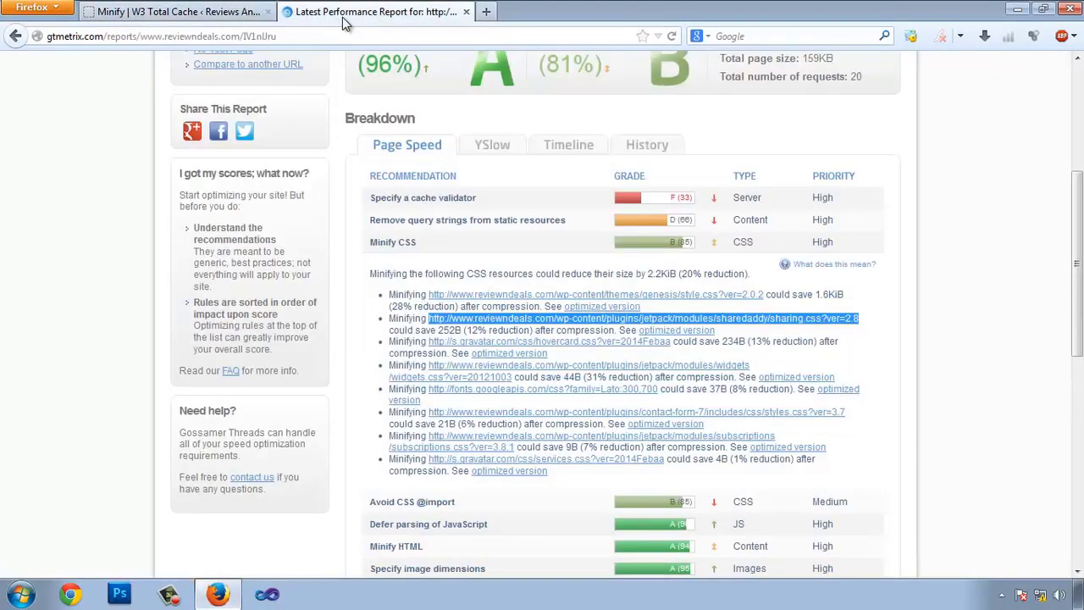
{"action": "left_click_drag", "start_coordinate": [673, 341], "coordinate": [438, 354]}
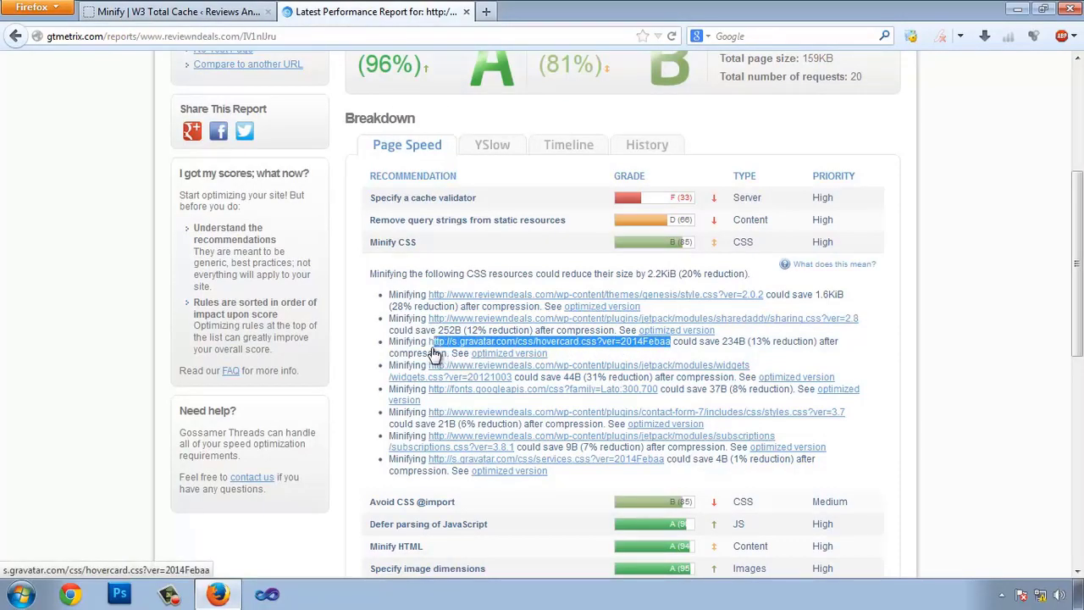
{"action": "key", "text": "ctrl+c"}
{"action": "left_click", "coordinate": [178, 11]}
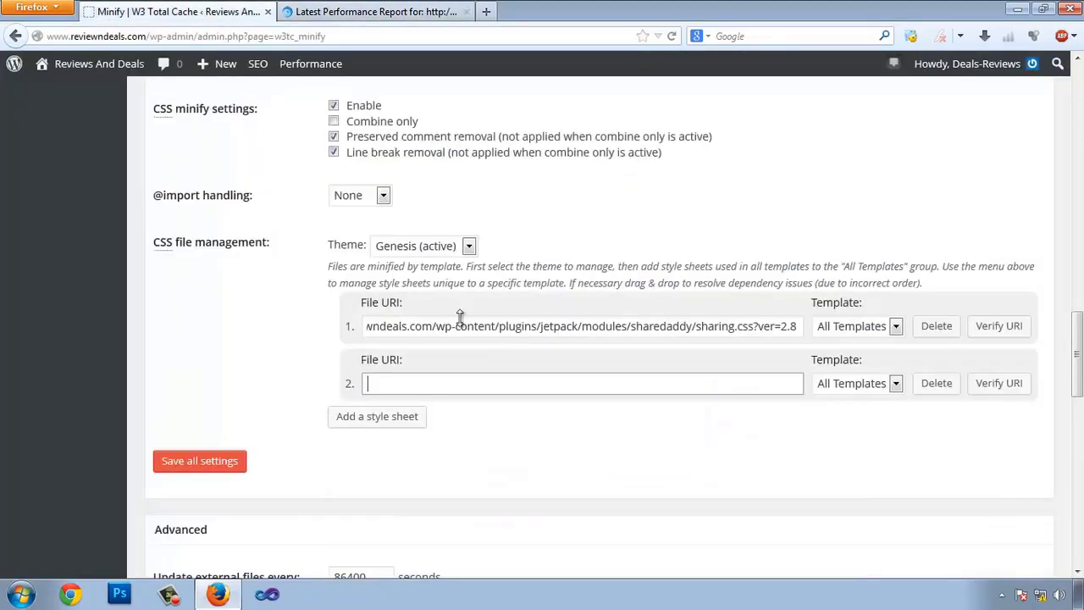
{"action": "left_click", "coordinate": [451, 385]}
{"action": "key", "text": "ctrl+v"}
{"action": "left_click", "coordinate": [999, 382]}
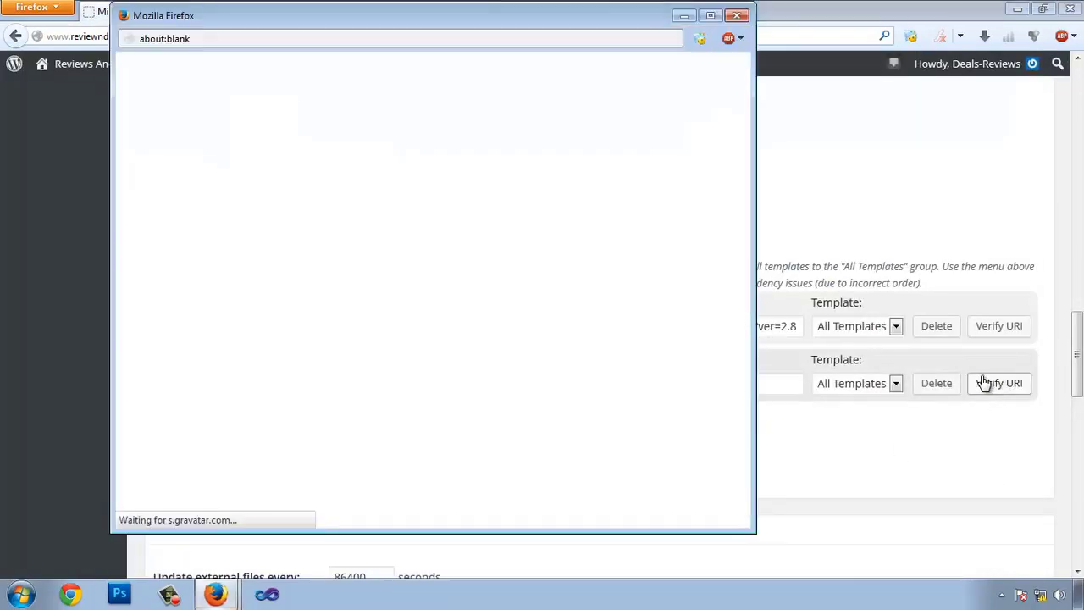
{"action": "left_click", "coordinate": [738, 16]}
- Add a third style sheet with the Jetpack widgets.css address and verify it
{"action": "left_click", "coordinate": [405, 13]}
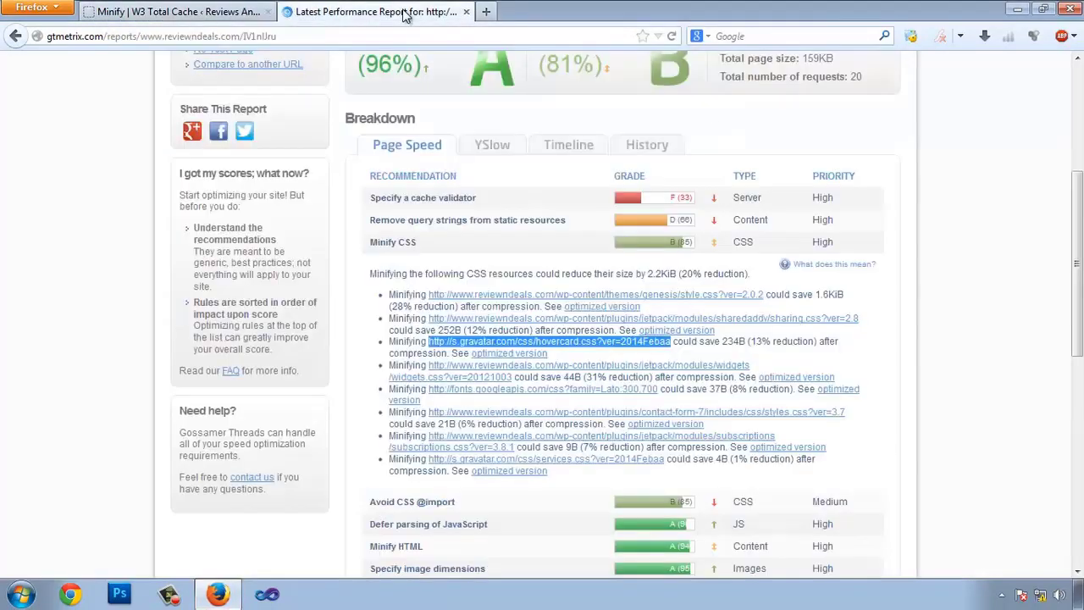
{"action": "left_click", "coordinate": [514, 378]}
{"action": "left_click_drag", "start_coordinate": [514, 378], "coordinate": [432, 369]}
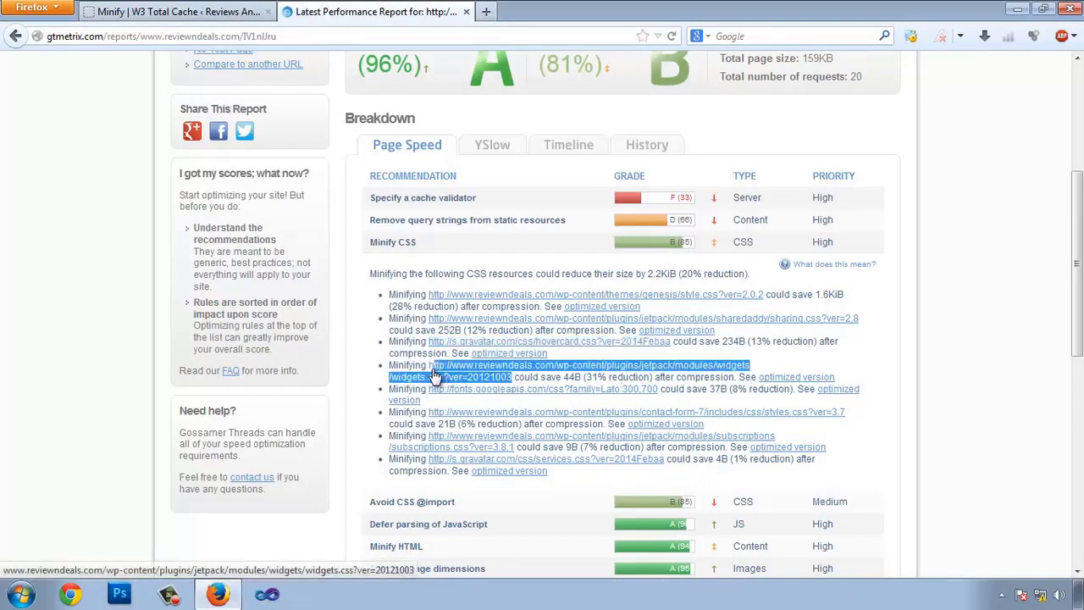
{"action": "left_click", "coordinate": [174, 11]}
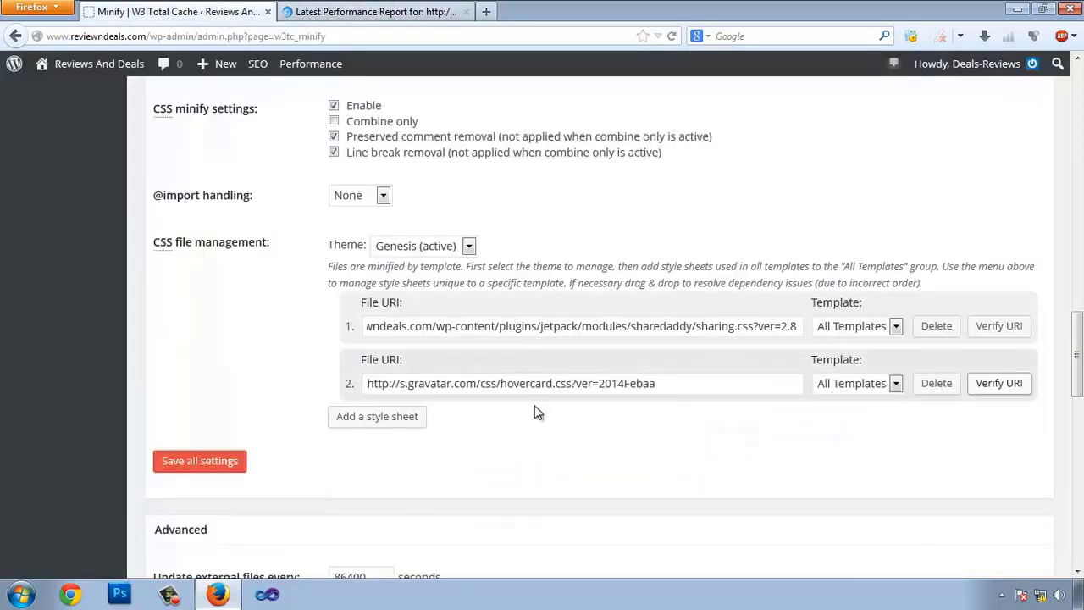
{"action": "left_click", "coordinate": [415, 421]}
{"action": "key", "text": "ctrl+v"}
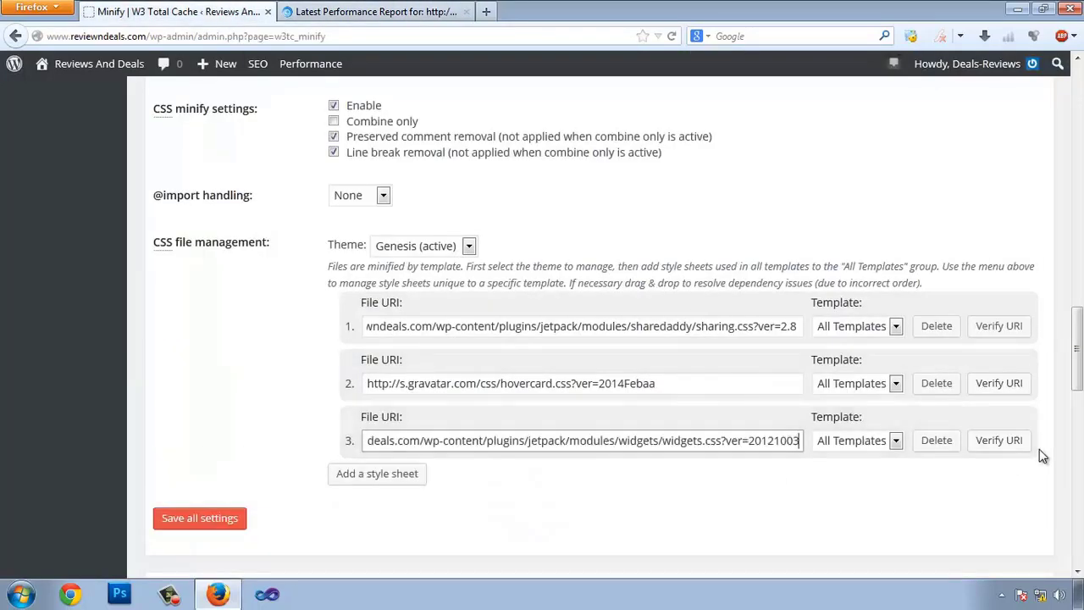
{"action": "left_click", "coordinate": [990, 440]}
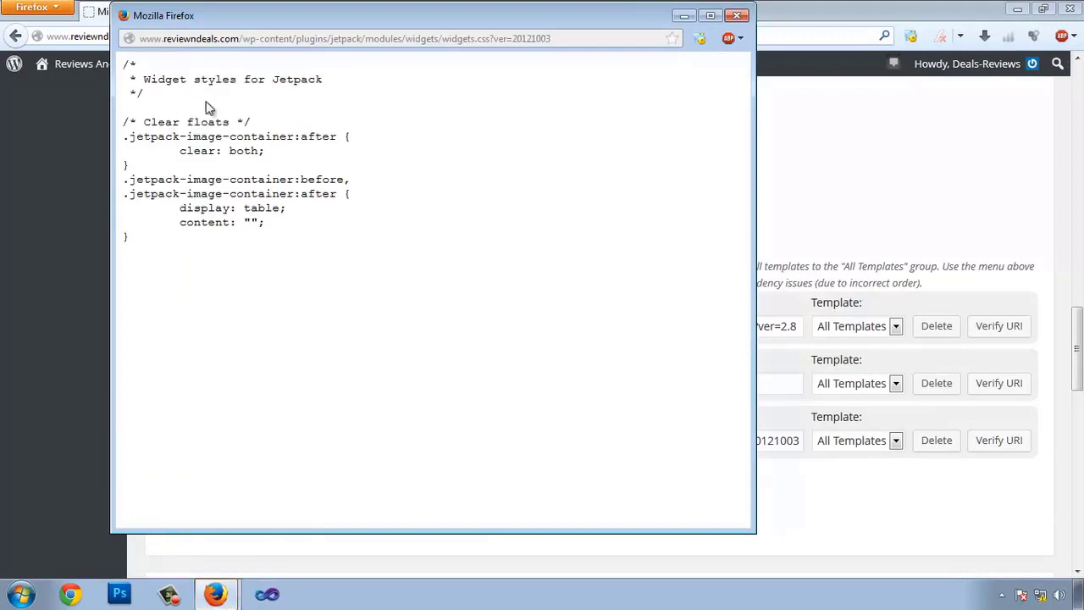
{"action": "left_click", "coordinate": [736, 15]}
{"action": "left_click", "coordinate": [351, 17]}
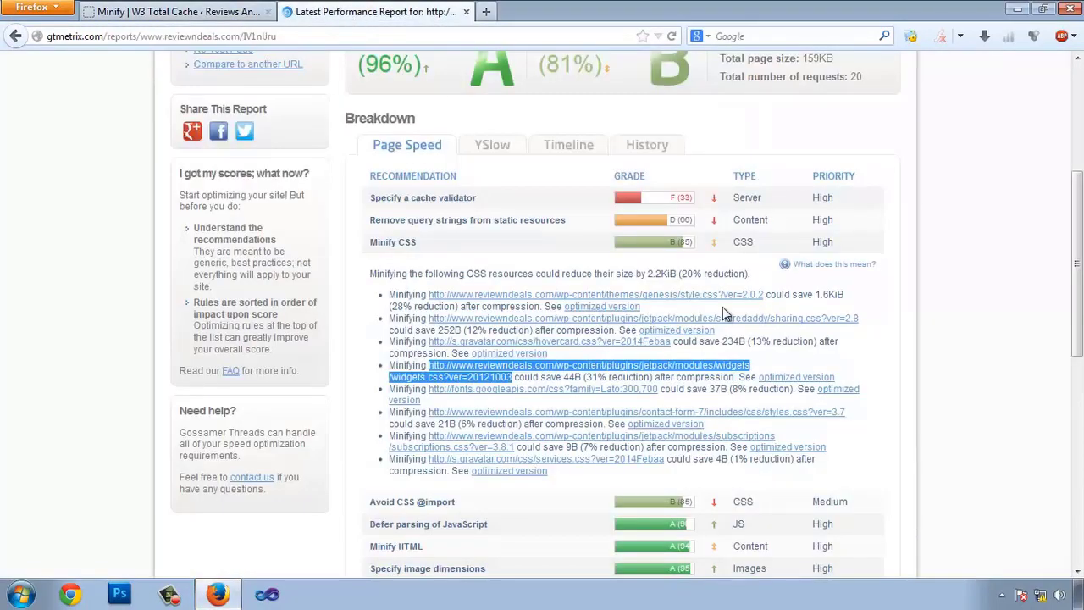
{"action": "scroll", "coordinate": [720, 310], "scroll_direction": "down", "scroll_amount": 2}
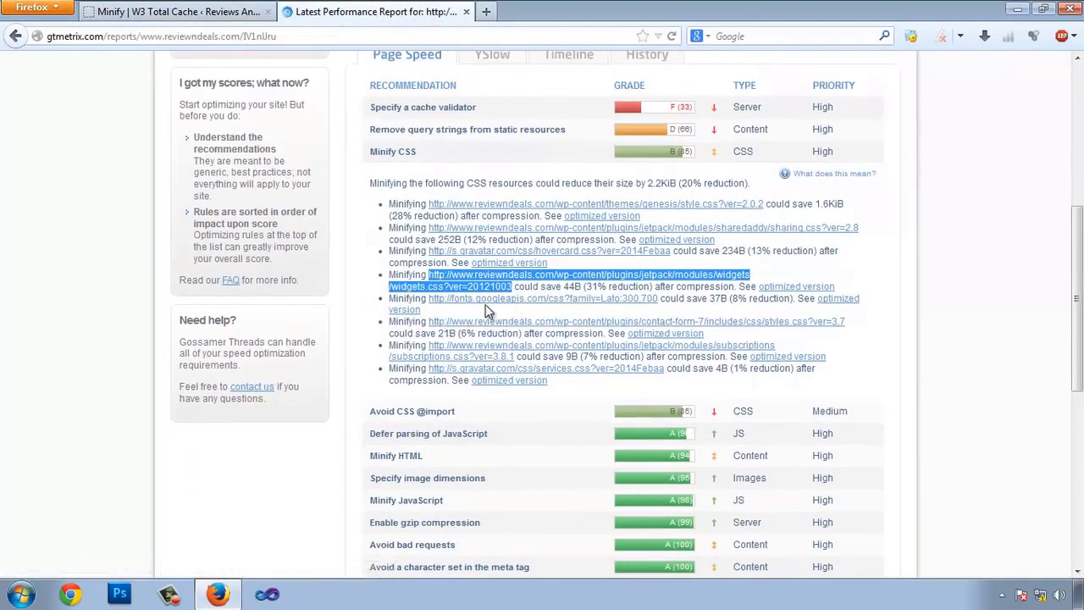
{"action": "left_click", "coordinate": [1031, 324]}
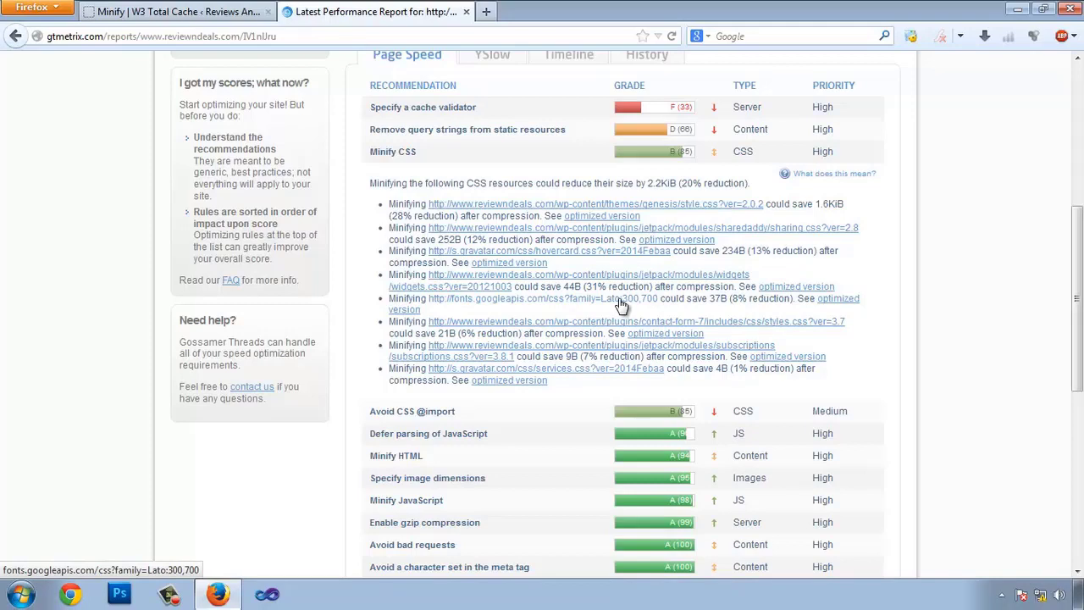
{"action": "right_click", "coordinate": [843, 311]}
{"action": "left_click", "coordinate": [881, 313]}
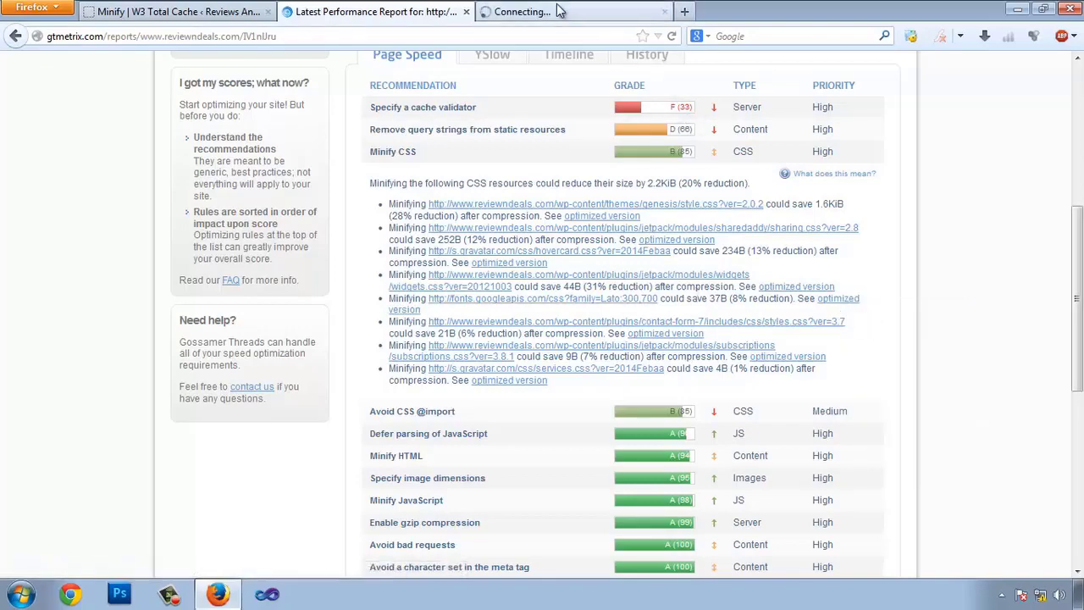
{"action": "left_click", "coordinate": [557, 10]}
{"action": "left_click_drag", "start_coordinate": [615, 160], "coordinate": [2, 108]}
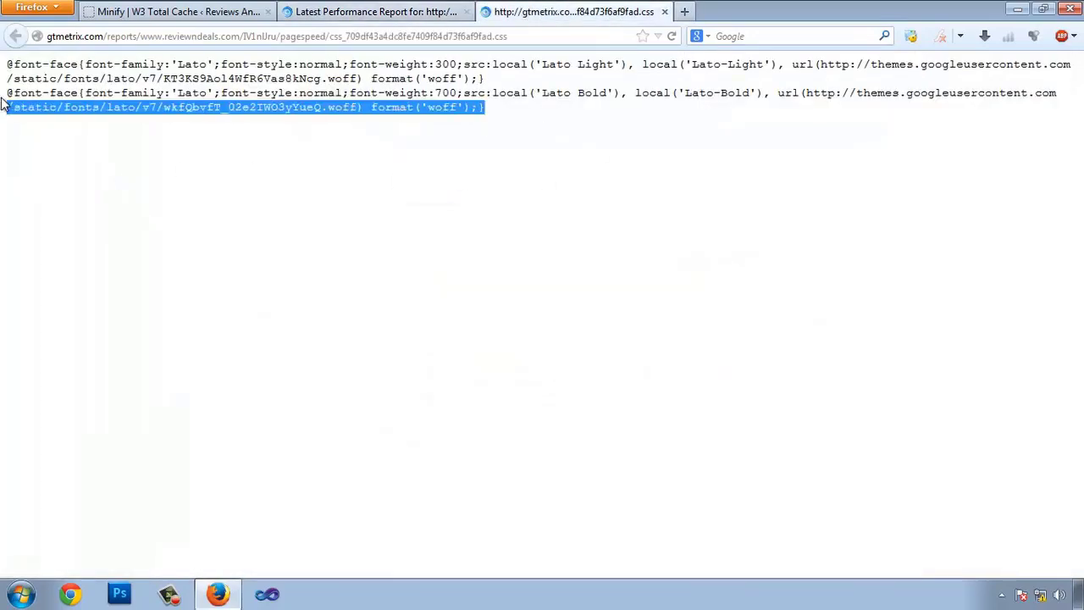
{"action": "left_click_drag", "start_coordinate": [93, 66], "coordinate": [116, 93]}
{"action": "left_click", "coordinate": [373, 11]}
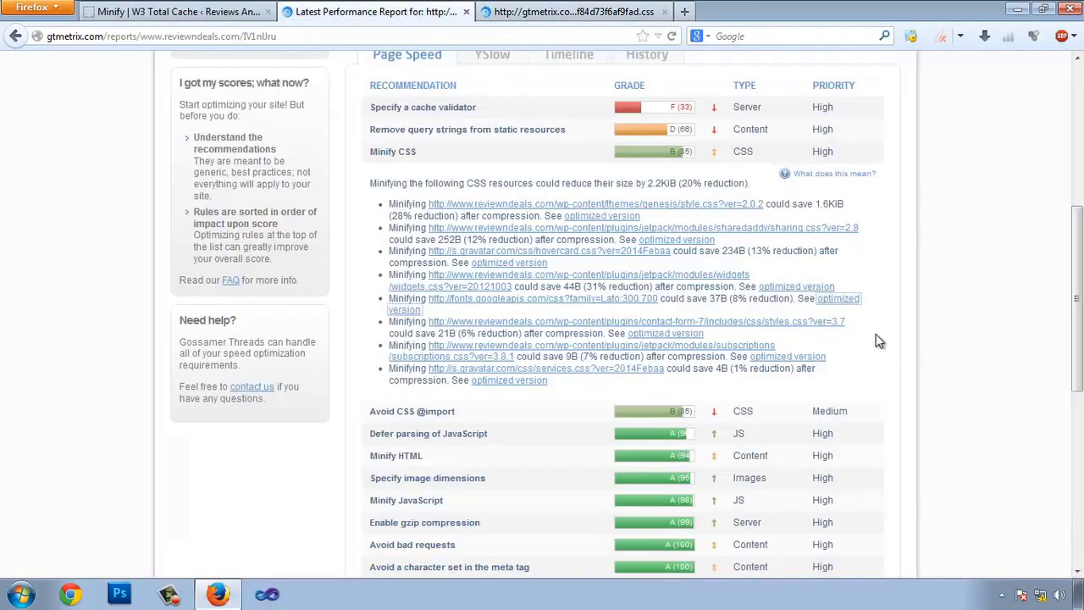
{"action": "right_click", "coordinate": [622, 299]}
{"action": "left_click", "coordinate": [673, 310]}
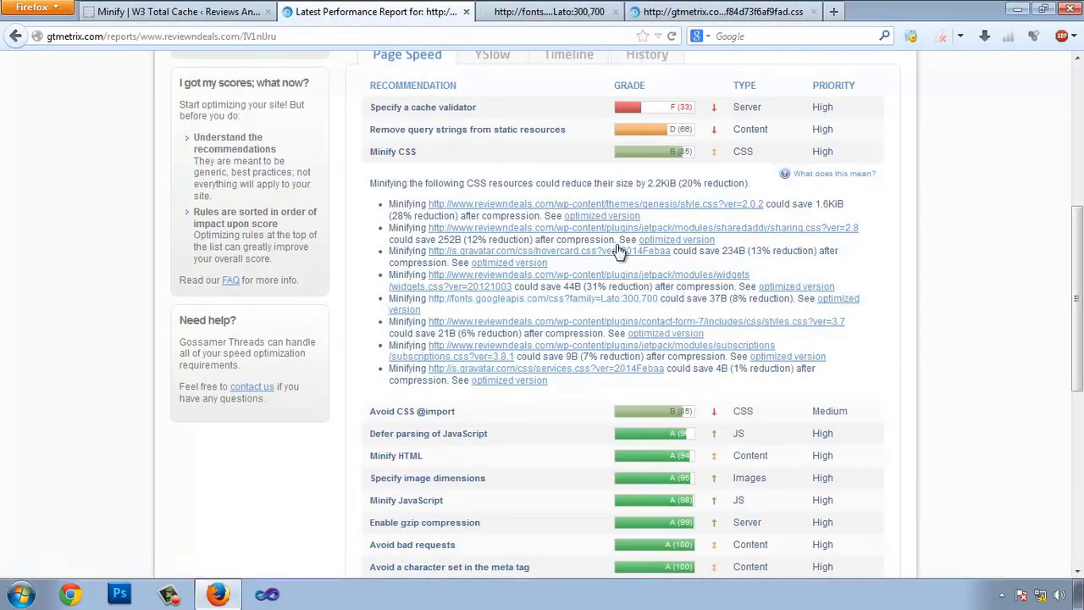
{"action": "left_click", "coordinate": [548, 14]}
{"action": "left_click_drag", "start_coordinate": [232, 280], "coordinate": [4, 67]}
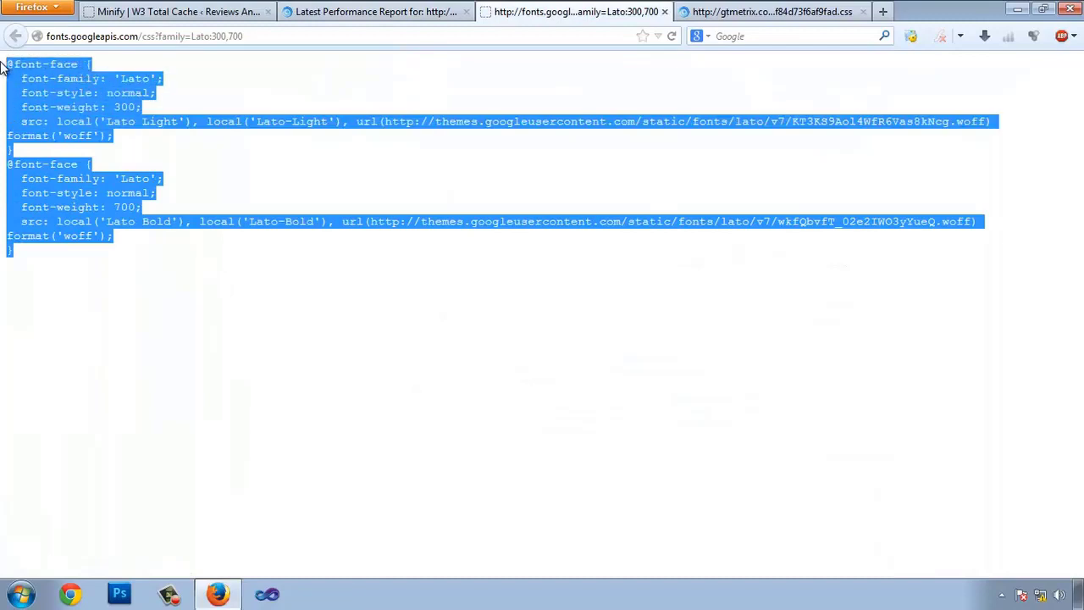
{"action": "left_click", "coordinate": [4, 68]}
{"action": "key", "text": "ctrl+a"}
{"action": "left_click", "coordinate": [501, 113]}
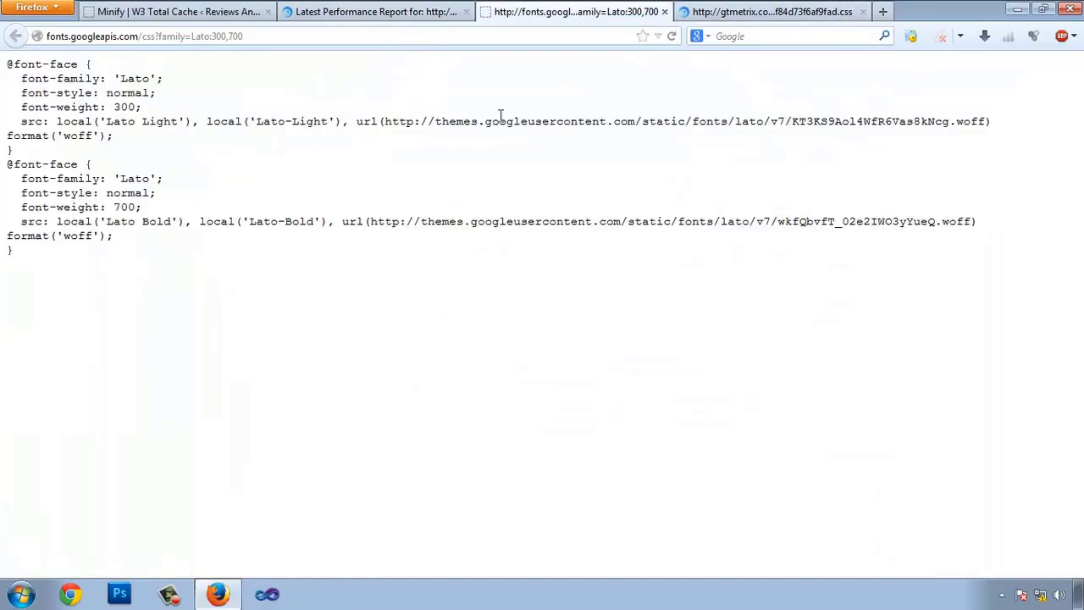
{"action": "left_click", "coordinate": [764, 11]}
{"action": "left_click", "coordinate": [592, 169]}
{"action": "left_click_drag", "start_coordinate": [7, 78], "coordinate": [90, 179]}
{"action": "left_click_drag", "start_coordinate": [393, 107], "coordinate": [442, 107]}
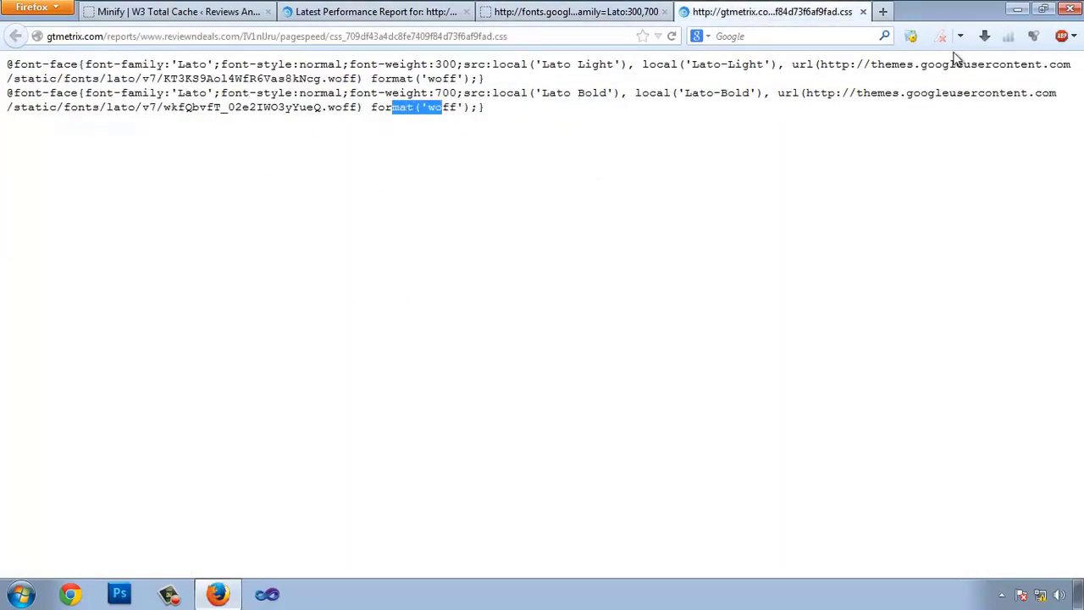
{"action": "left_click", "coordinate": [863, 12]}
{"action": "left_click", "coordinate": [684, 12]}
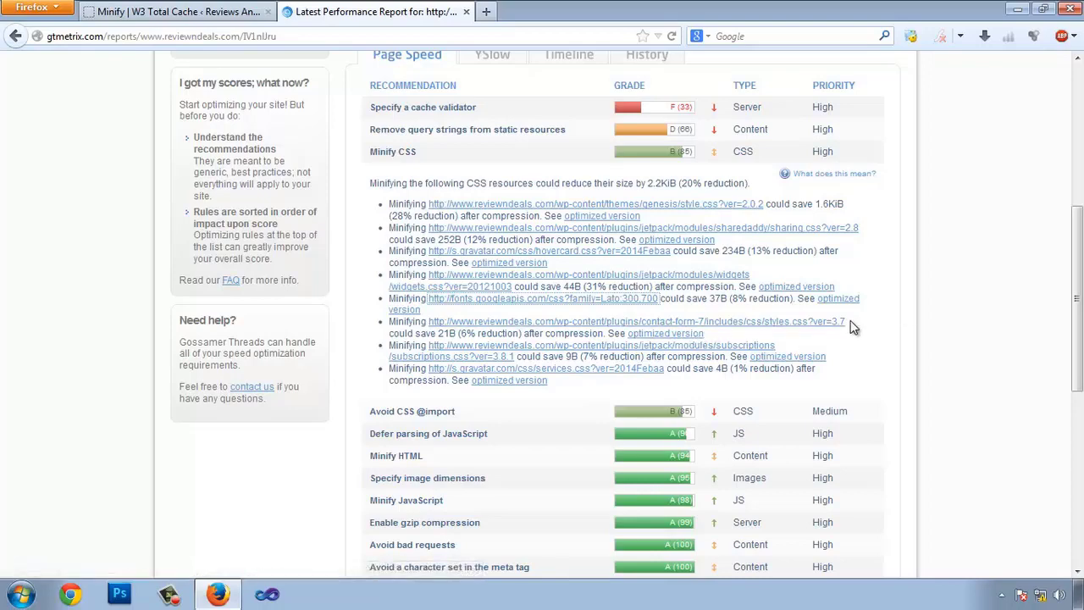
{"action": "left_click_drag", "start_coordinate": [847, 324], "coordinate": [434, 327]}
{"action": "key", "text": "ctrl+c"}
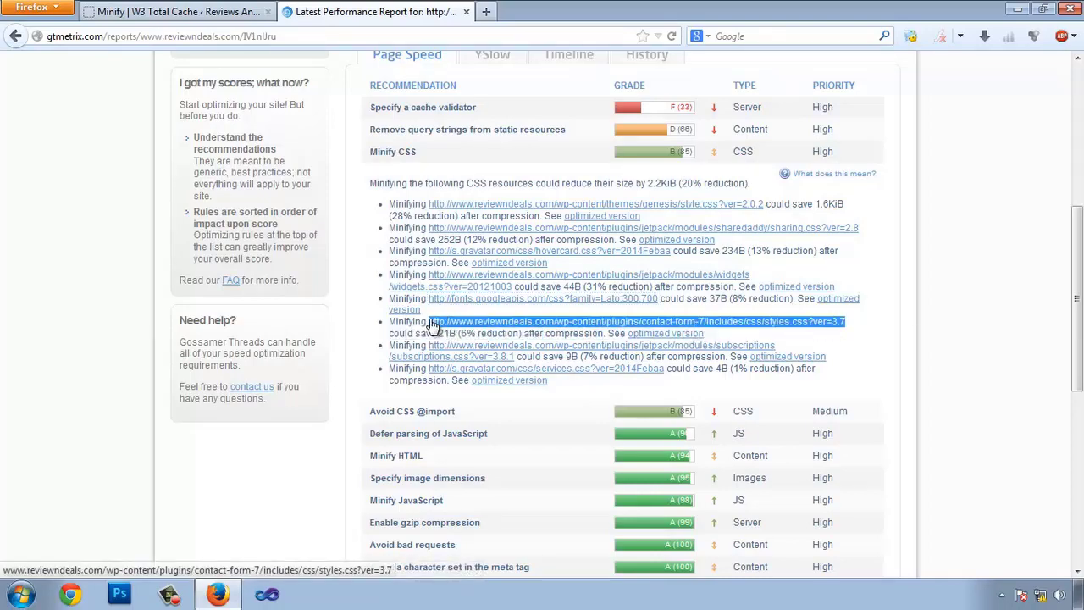
- Add the contact-form-7 styles.css address as the fourth CSS file and confirm it loads
{"action": "left_click", "coordinate": [178, 11]}
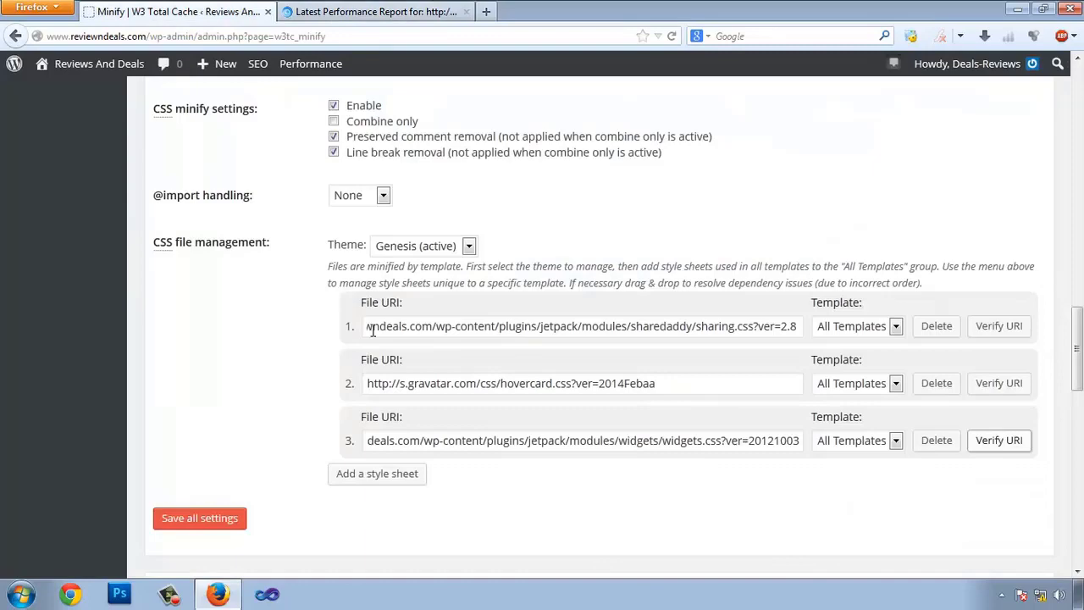
{"action": "left_click", "coordinate": [393, 479]}
{"action": "key", "text": "ctrl+v"}
{"action": "left_click", "coordinate": [991, 497]}
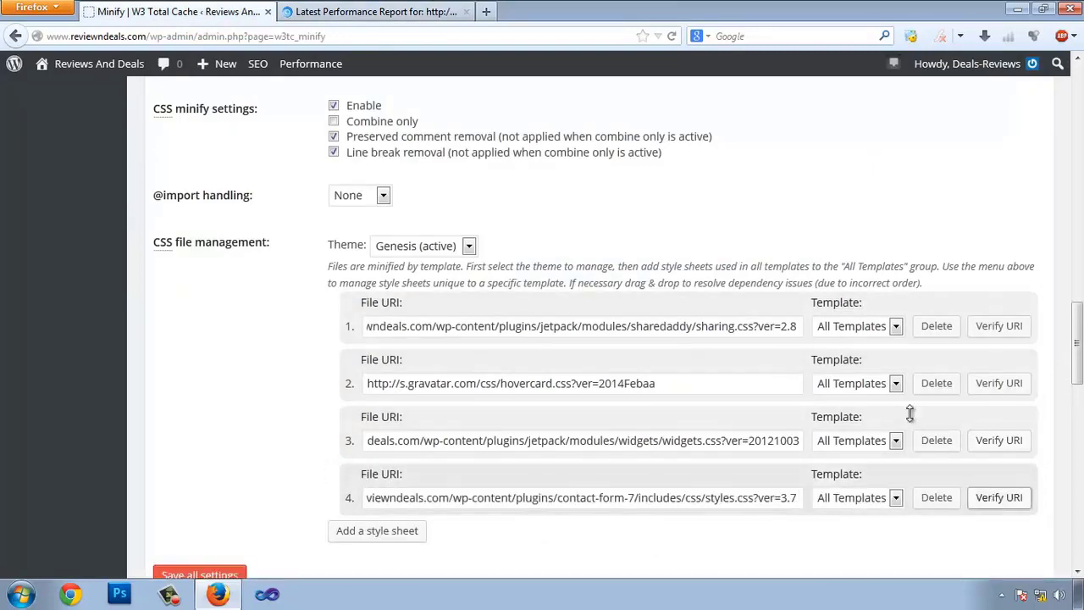
{"action": "left_click", "coordinate": [736, 12]}
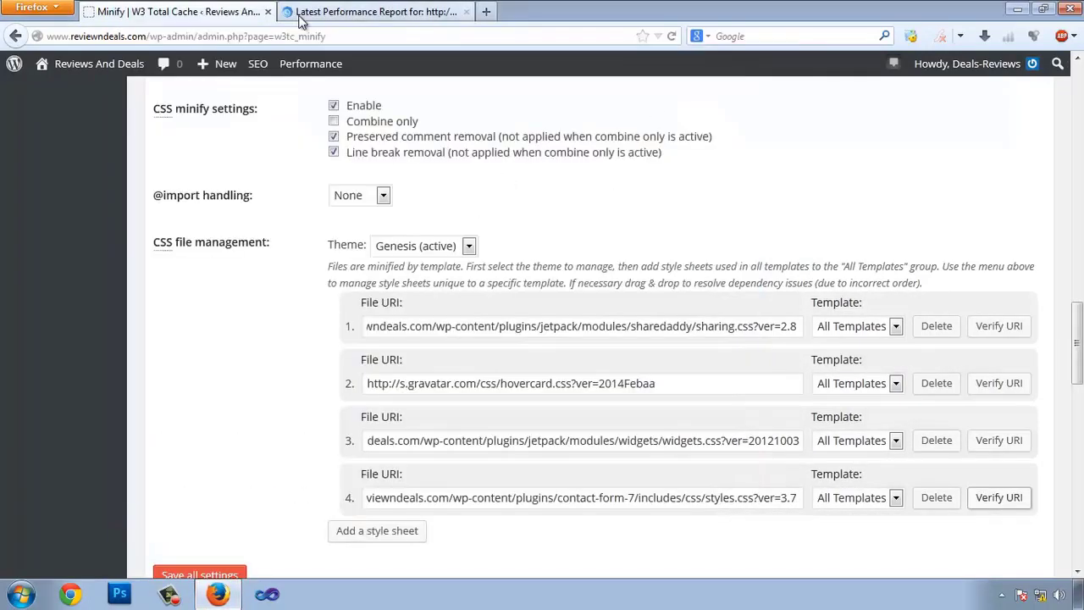
- Copy the subscriptions.css address from GTmetrix and add it as the fifth CSS file, confirming it loads
{"action": "left_click", "coordinate": [300, 15]}
{"action": "scroll", "coordinate": [272, 281], "scroll_direction": "down", "scroll_amount": 2}
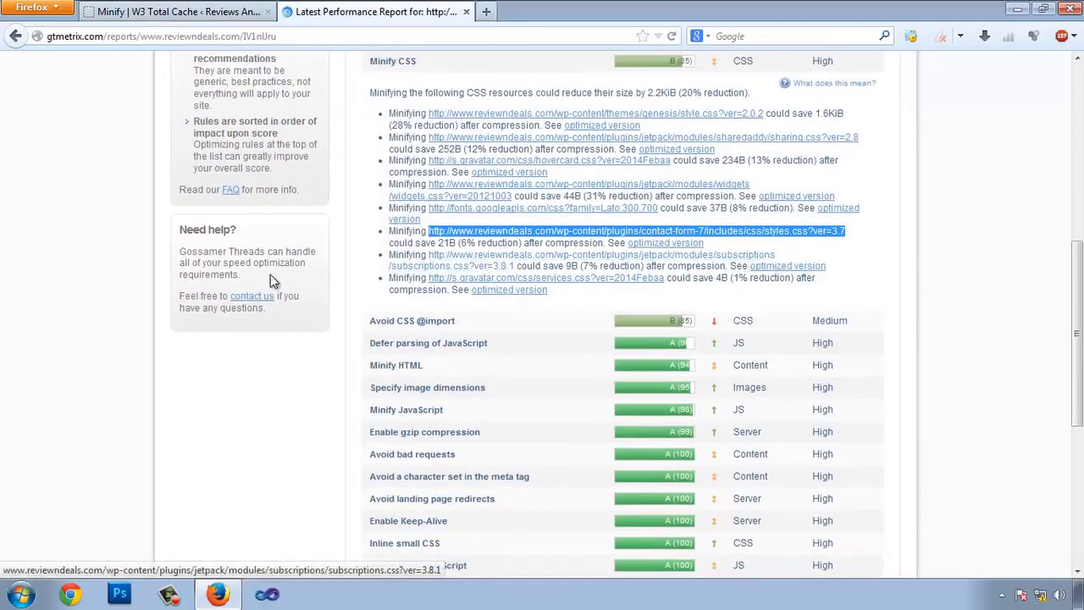
{"action": "left_click_drag", "start_coordinate": [507, 266], "coordinate": [428, 254]}
{"action": "key", "text": "ctrl+c"}
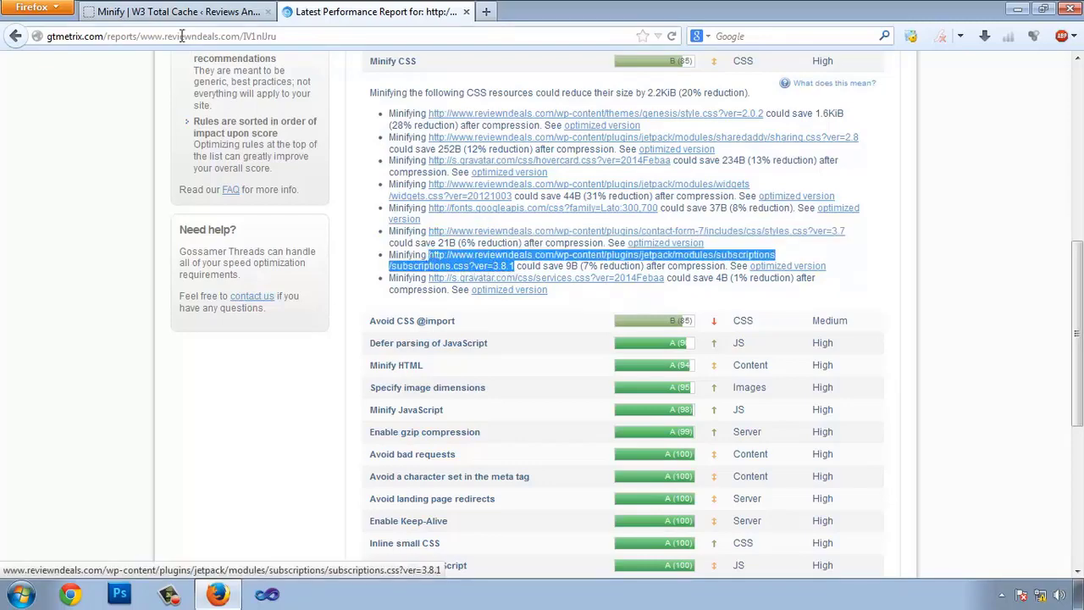
{"action": "left_click", "coordinate": [178, 11]}
{"action": "left_click", "coordinate": [406, 533]}
{"action": "scroll", "coordinate": [428, 423], "scroll_direction": "down", "scroll_amount": 3}
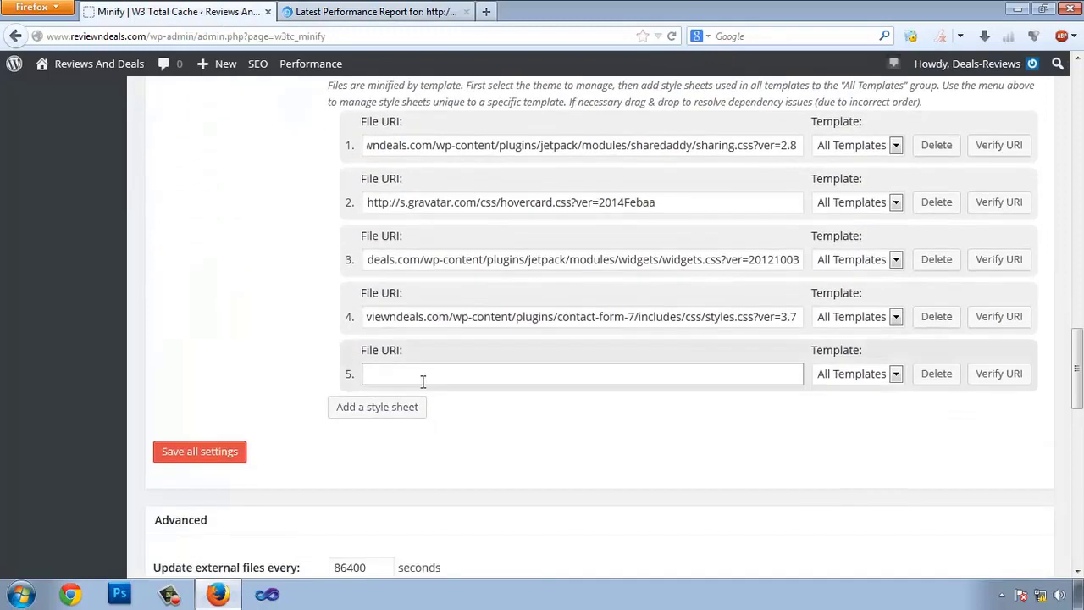
{"action": "left_click", "coordinate": [422, 381]}
{"action": "key", "text": "ctrl+v"}
{"action": "left_click", "coordinate": [990, 378]}
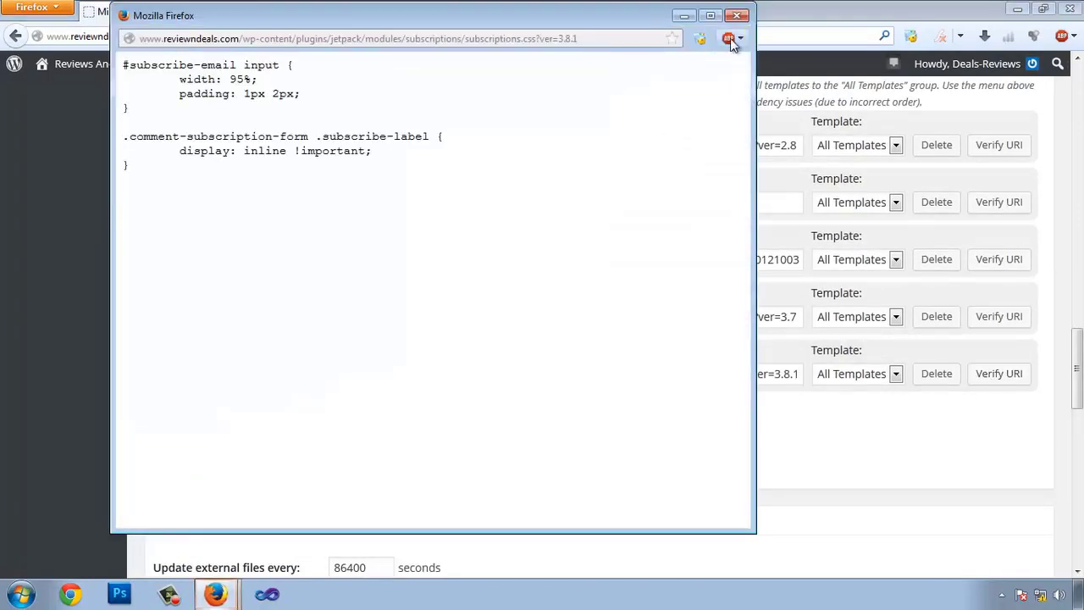
{"action": "left_click", "coordinate": [737, 15]}
{"action": "key", "text": "ctrl+Tab"}
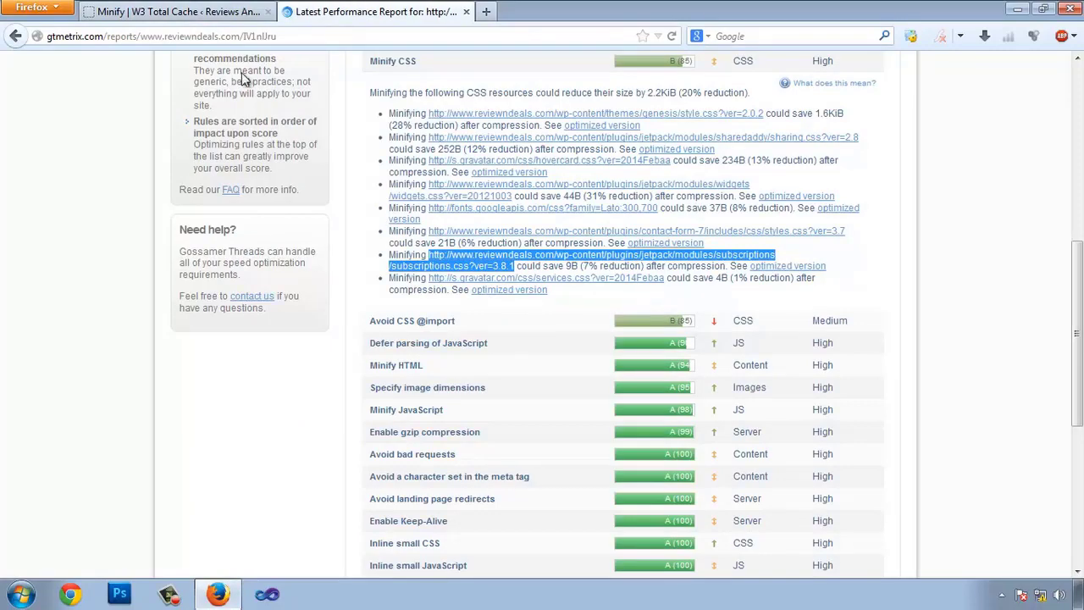
- Save all the Minify settings with the five style sheets listed
{"action": "left_click", "coordinate": [174, 12]}
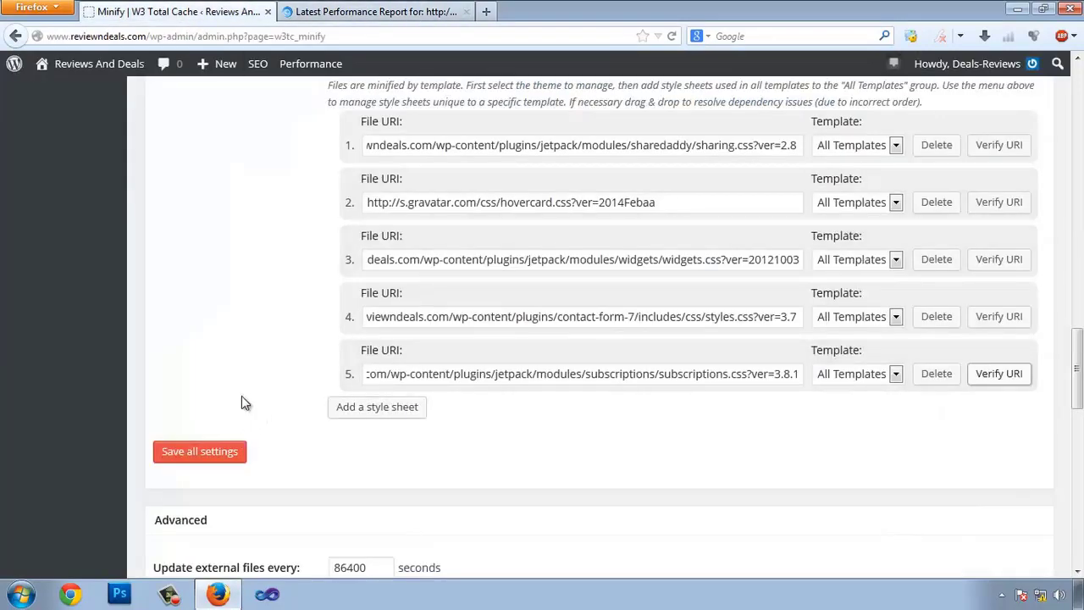
{"action": "scroll", "coordinate": [241, 395], "scroll_direction": "down", "scroll_amount": 9}
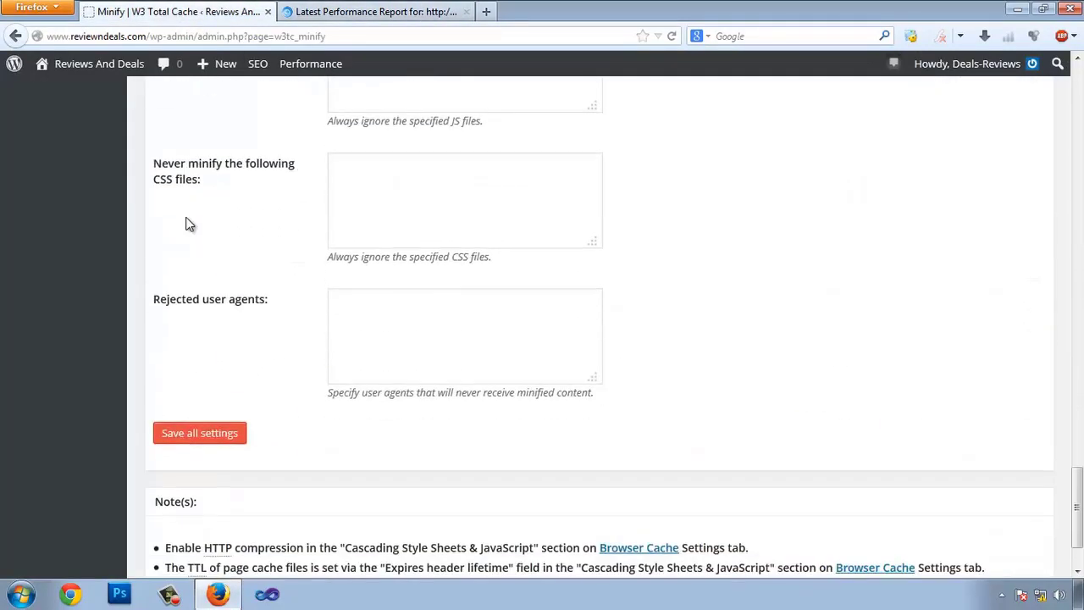
{"action": "scroll", "coordinate": [186, 223], "scroll_direction": "up", "scroll_amount": 9}
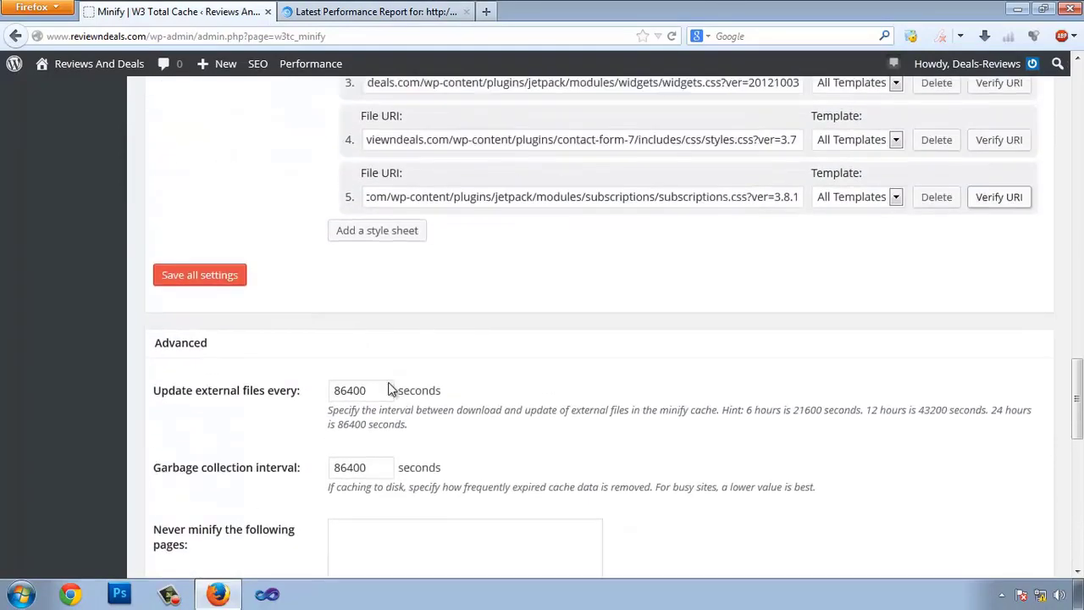
{"action": "scroll", "coordinate": [388, 389], "scroll_direction": "up", "scroll_amount": 1}
{"action": "left_click", "coordinate": [199, 359]}
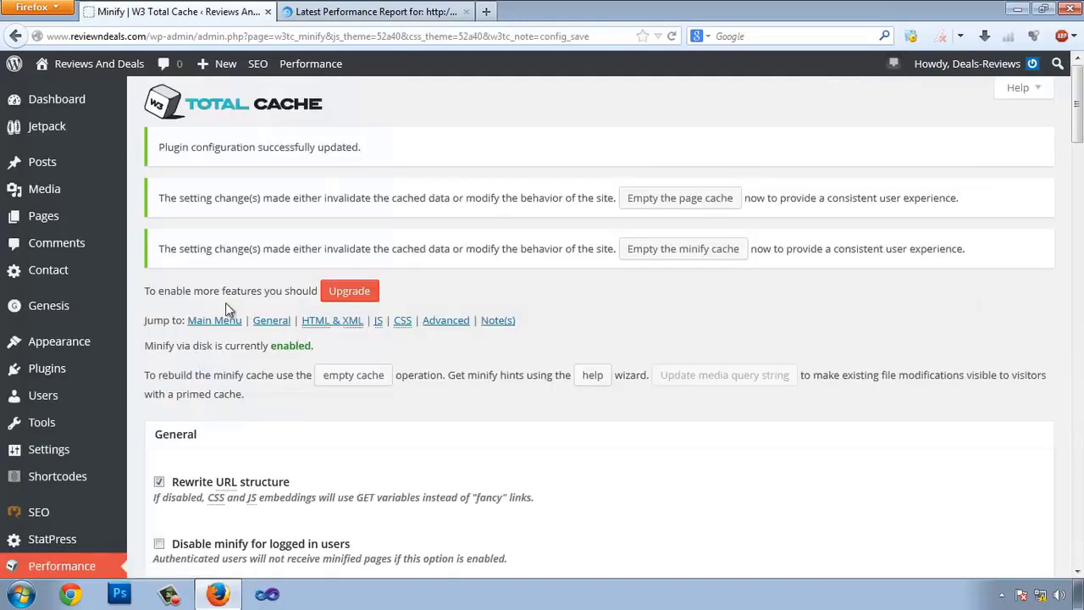
{"action": "scroll", "coordinate": [220, 306], "scroll_direction": "down", "scroll_amount": 3}
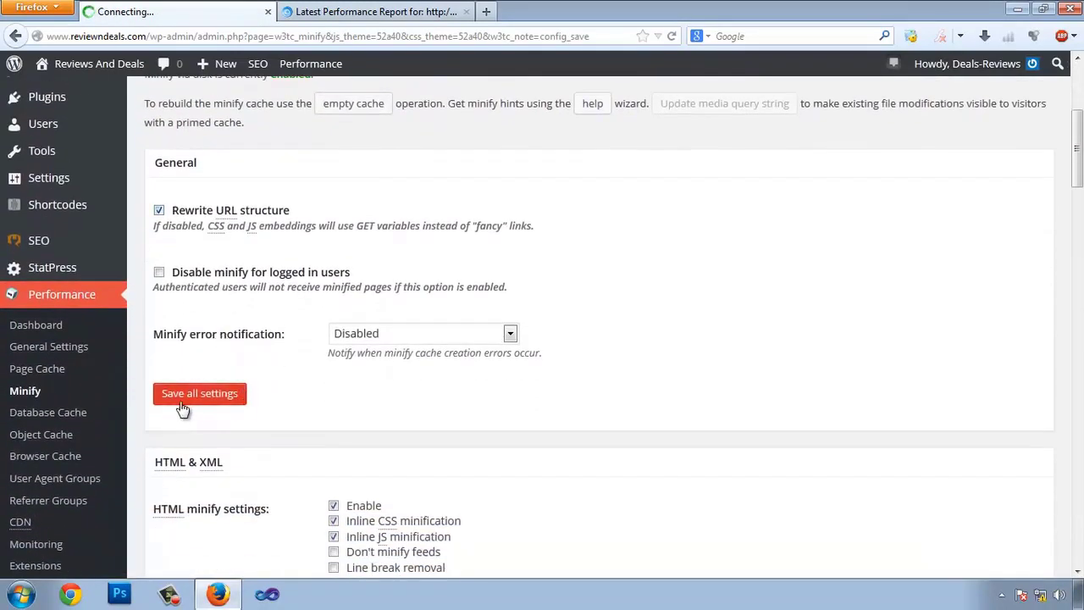
- Look through the Database Cache settings without changing anything
{"action": "left_click", "coordinate": [53, 417]}
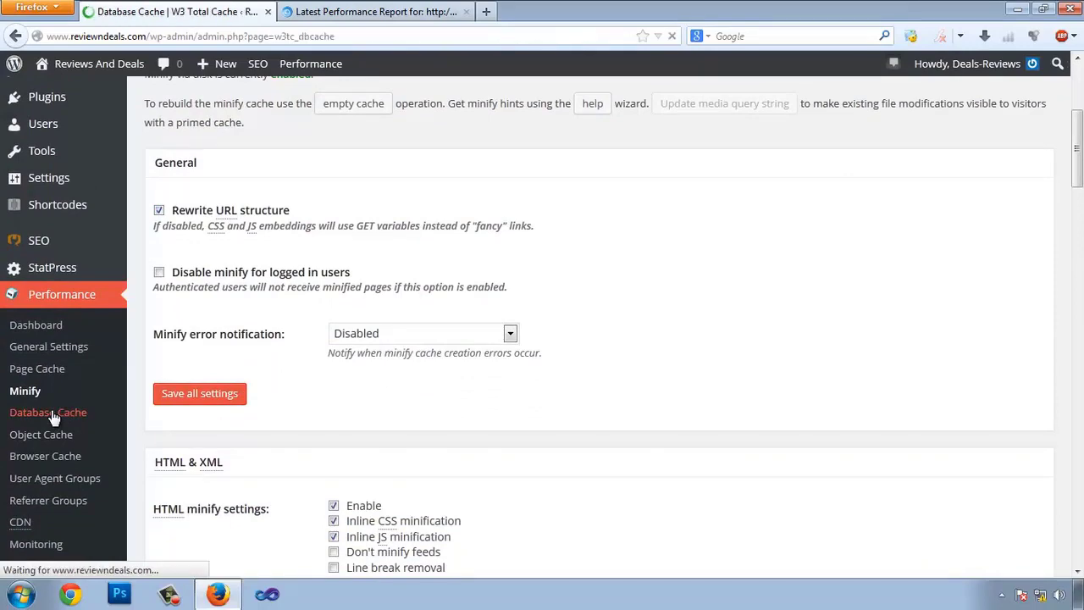
{"action": "scroll", "coordinate": [459, 398], "scroll_direction": "down", "scroll_amount": 3}
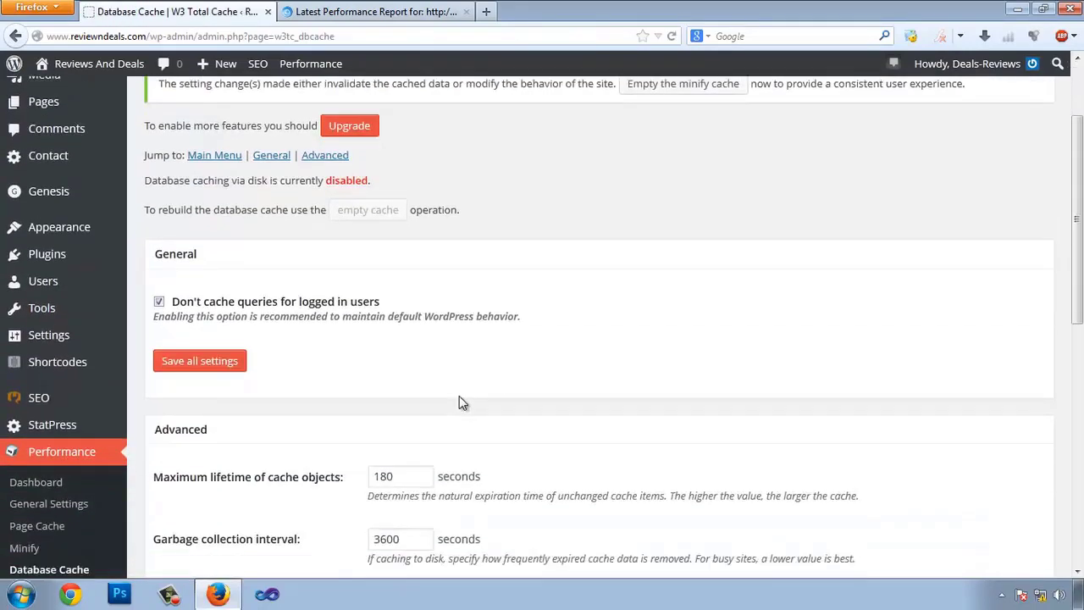
{"action": "scroll", "coordinate": [459, 403], "scroll_direction": "down", "scroll_amount": 2}
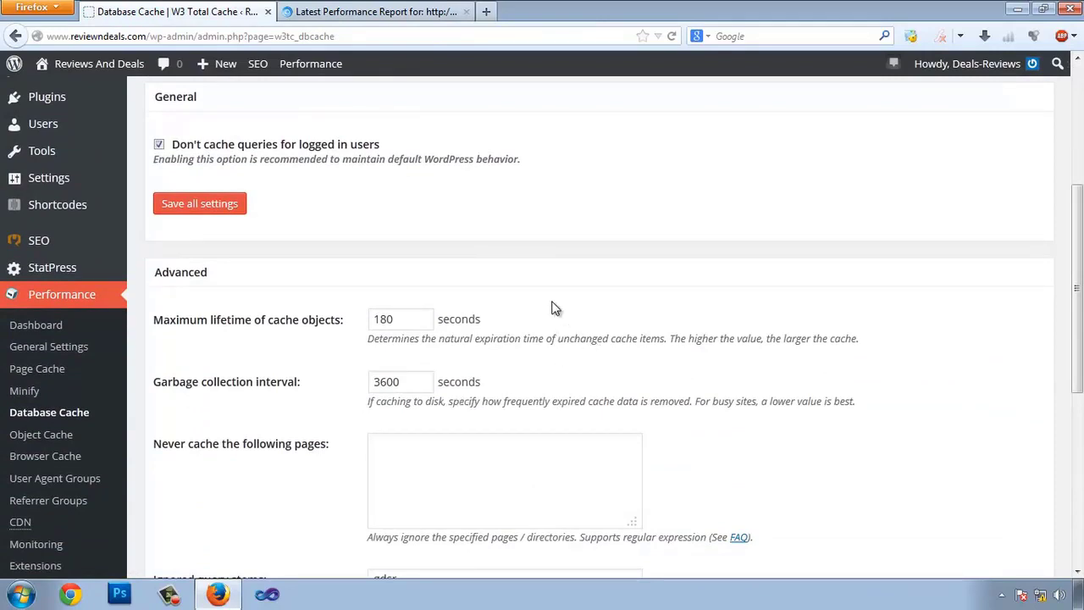
{"action": "scroll", "coordinate": [525, 256], "scroll_direction": "down", "scroll_amount": 5}
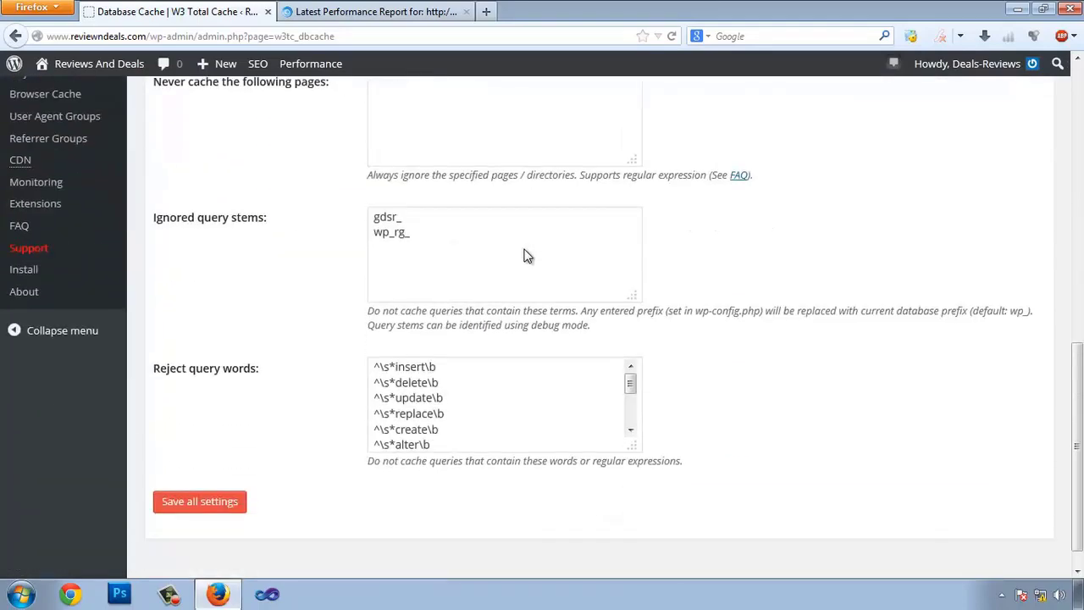
{"action": "scroll", "coordinate": [381, 277], "scroll_direction": "up", "scroll_amount": 6}
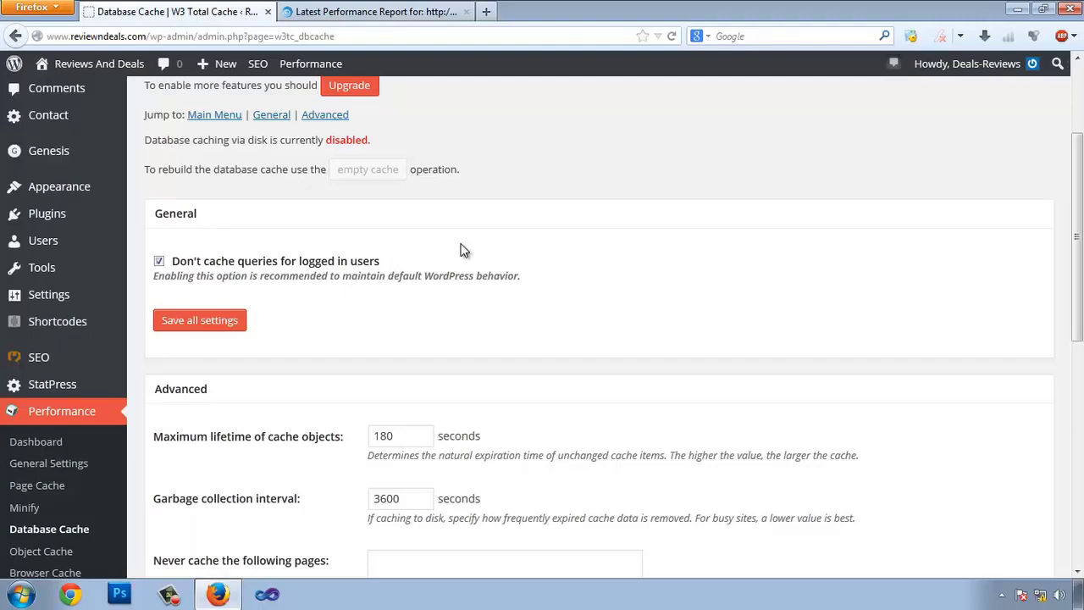
{"action": "scroll", "coordinate": [554, 314], "scroll_direction": "down", "scroll_amount": 6}
{"action": "scroll", "coordinate": [87, 305], "scroll_direction": "up", "scroll_amount": 2}
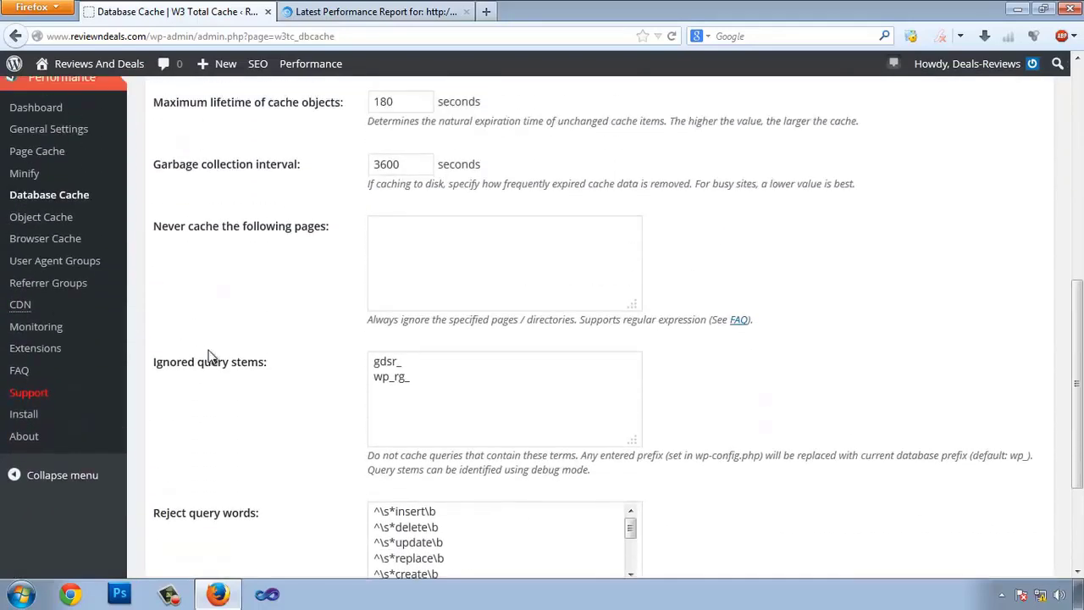
- Look through the Object Cache settings unchanged, then go to Browser Cache
{"action": "left_click", "coordinate": [30, 229]}
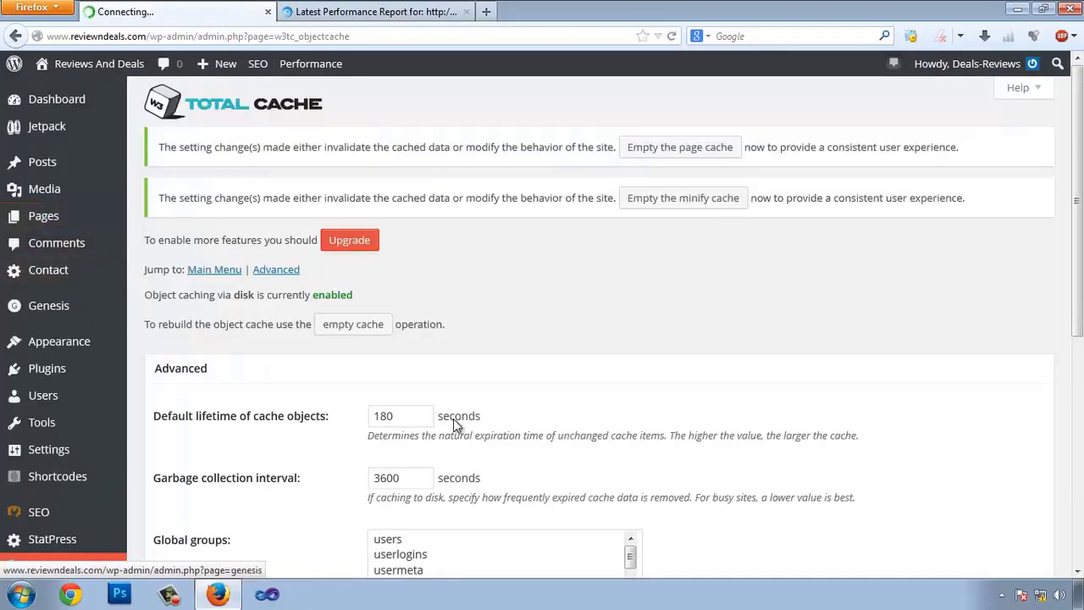
{"action": "scroll", "coordinate": [447, 416], "scroll_direction": "down", "scroll_amount": 3}
{"action": "scroll", "coordinate": [447, 416], "scroll_direction": "down", "scroll_amount": 2}
{"action": "scroll", "coordinate": [285, 277], "scroll_direction": "up", "scroll_amount": 3}
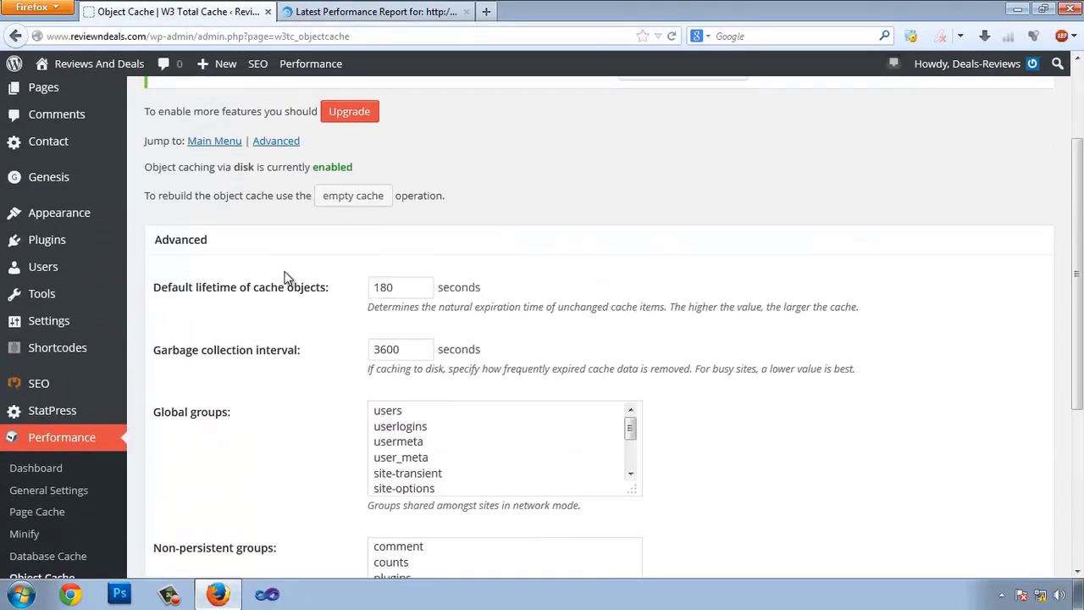
{"action": "scroll", "coordinate": [235, 437], "scroll_direction": "down", "scroll_amount": 2}
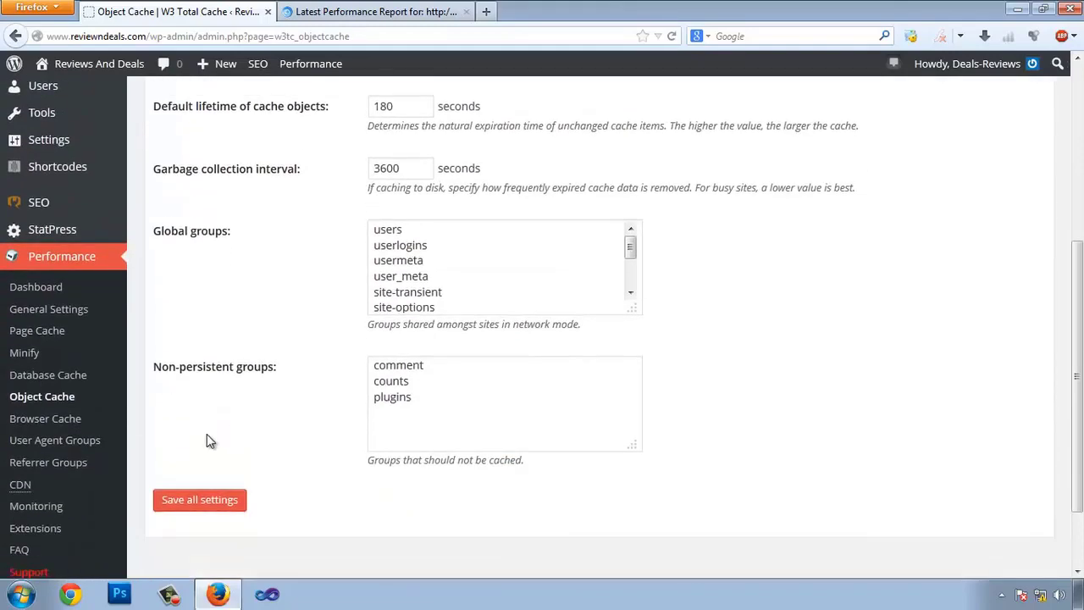
{"action": "left_click", "coordinate": [17, 428]}
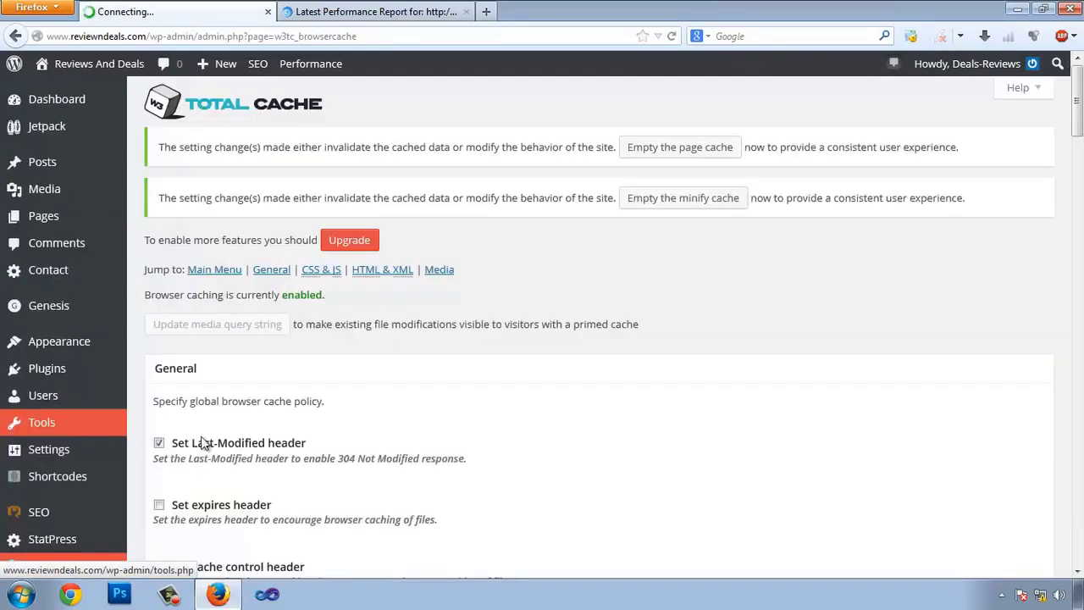
- Enable Set entity tag (eTag) on the Browser Cache page
{"action": "scroll", "coordinate": [451, 409], "scroll_direction": "down", "scroll_amount": 1}
{"action": "scroll", "coordinate": [451, 409], "scroll_direction": "down", "scroll_amount": 2}
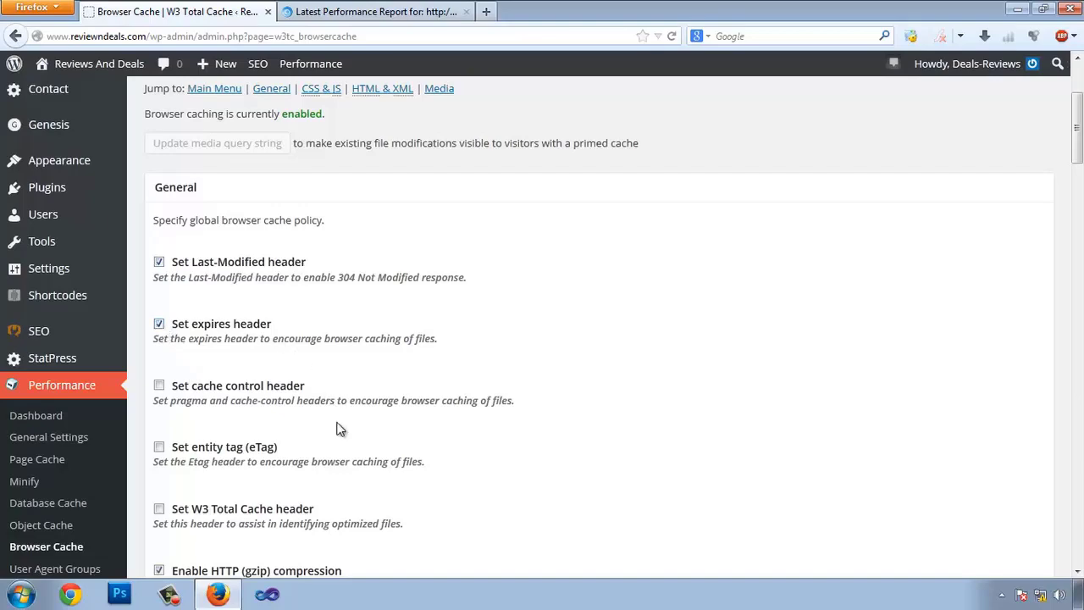
{"action": "scroll", "coordinate": [336, 430], "scroll_direction": "down", "scroll_amount": 1}
{"action": "left_click", "coordinate": [238, 358]}
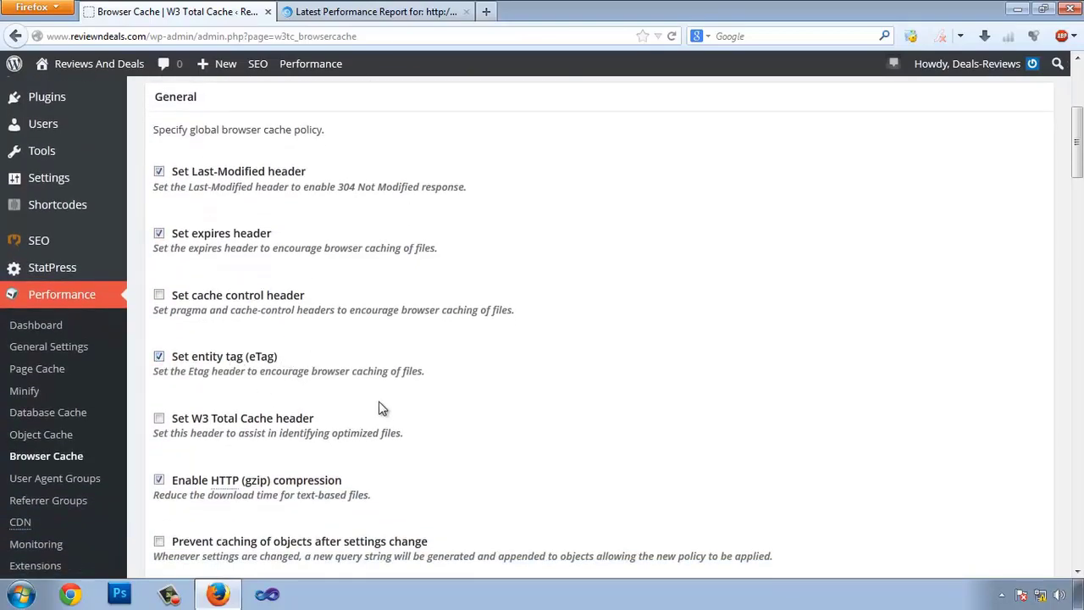
- Review the remaining Browser Cache sections and save all settings
{"action": "scroll", "coordinate": [382, 424], "scroll_direction": "down", "scroll_amount": 1}
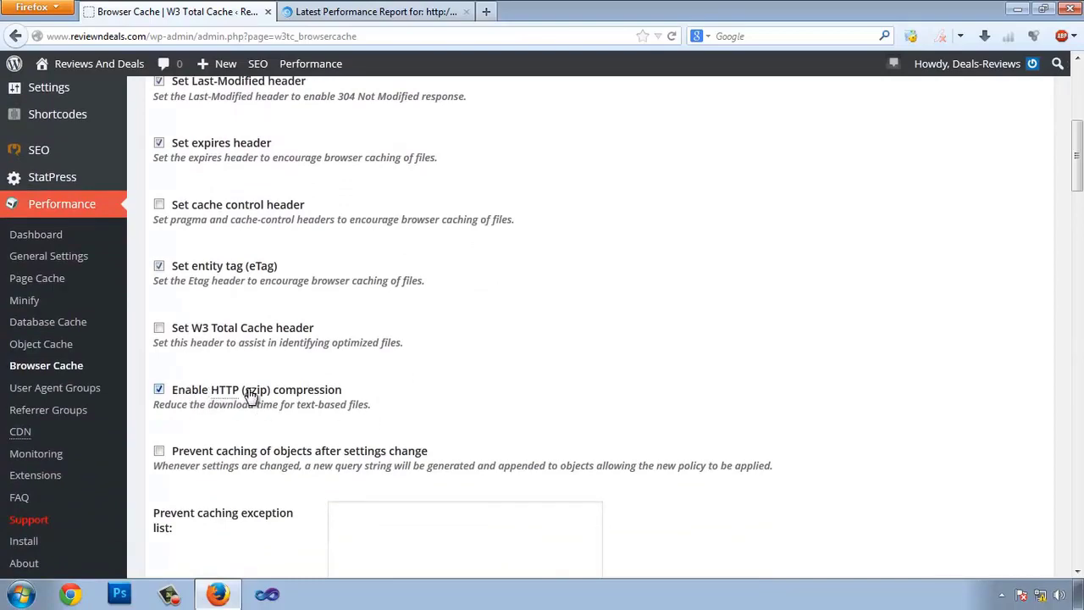
{"action": "scroll", "coordinate": [471, 233], "scroll_direction": "down", "scroll_amount": 10}
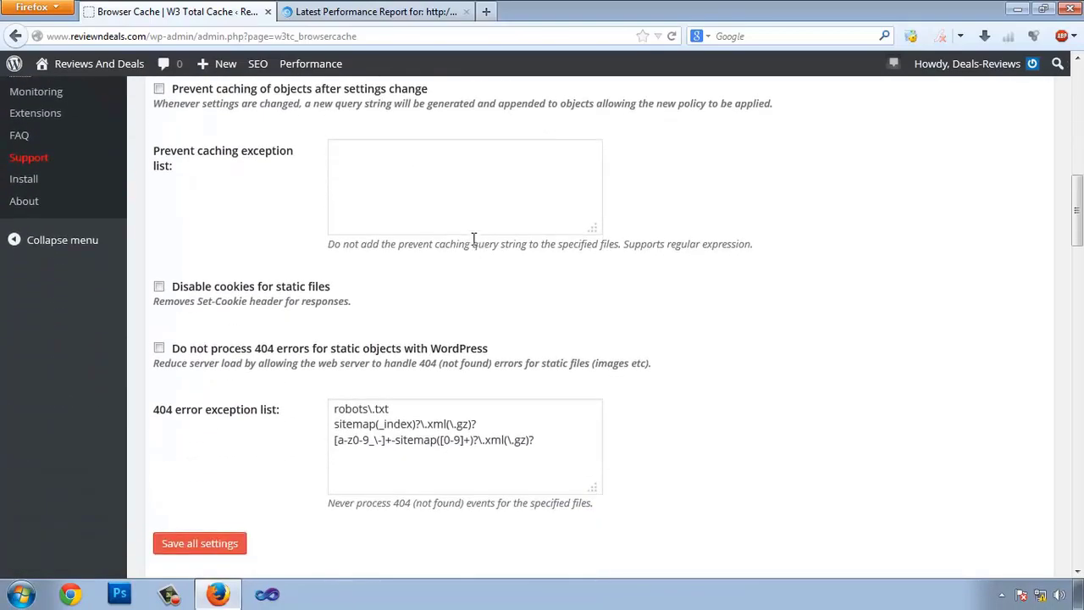
{"action": "scroll", "coordinate": [215, 171], "scroll_direction": "up", "scroll_amount": 1}
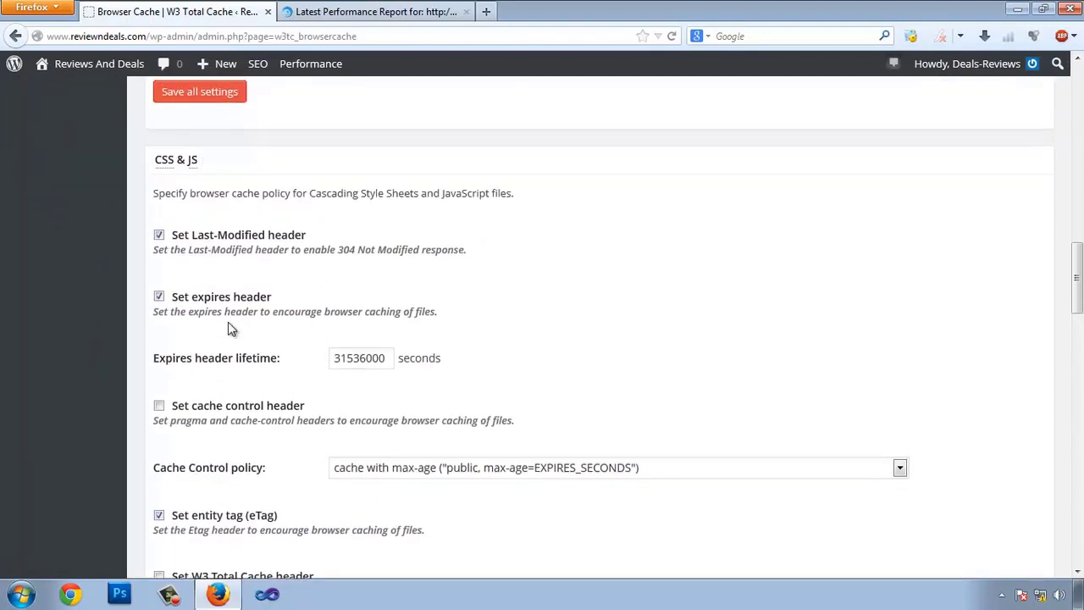
{"action": "scroll", "coordinate": [279, 269], "scroll_direction": "up", "scroll_amount": 2}
{"action": "scroll", "coordinate": [298, 247], "scroll_direction": "down", "scroll_amount": 5}
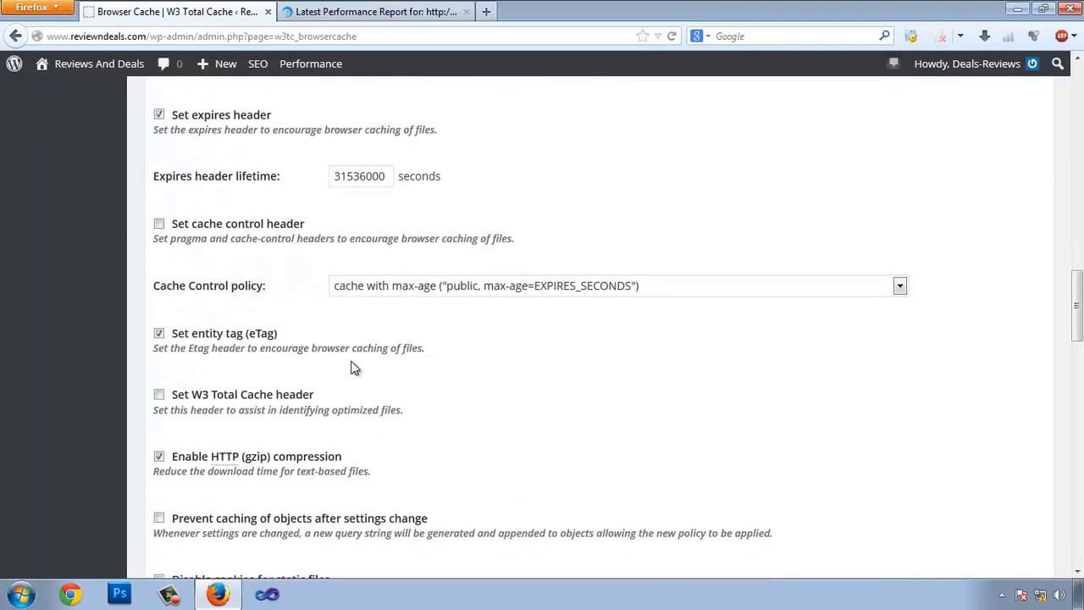
{"action": "scroll", "coordinate": [350, 368], "scroll_direction": "down", "scroll_amount": 10}
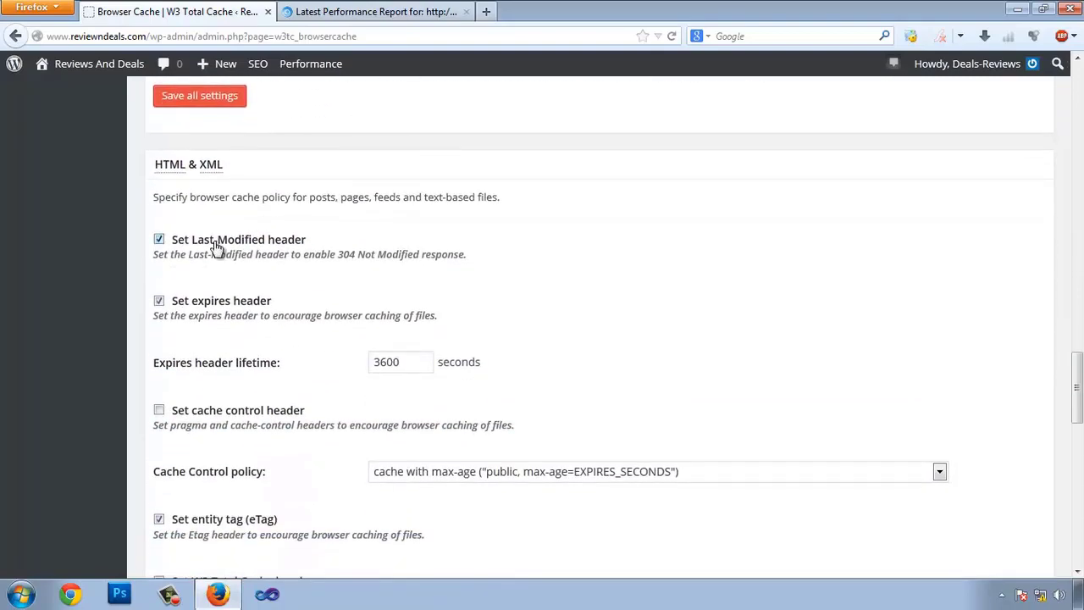
{"action": "scroll", "coordinate": [215, 246], "scroll_direction": "down", "scroll_amount": 10}
{"action": "scroll", "coordinate": [493, 292], "scroll_direction": "down", "scroll_amount": 6}
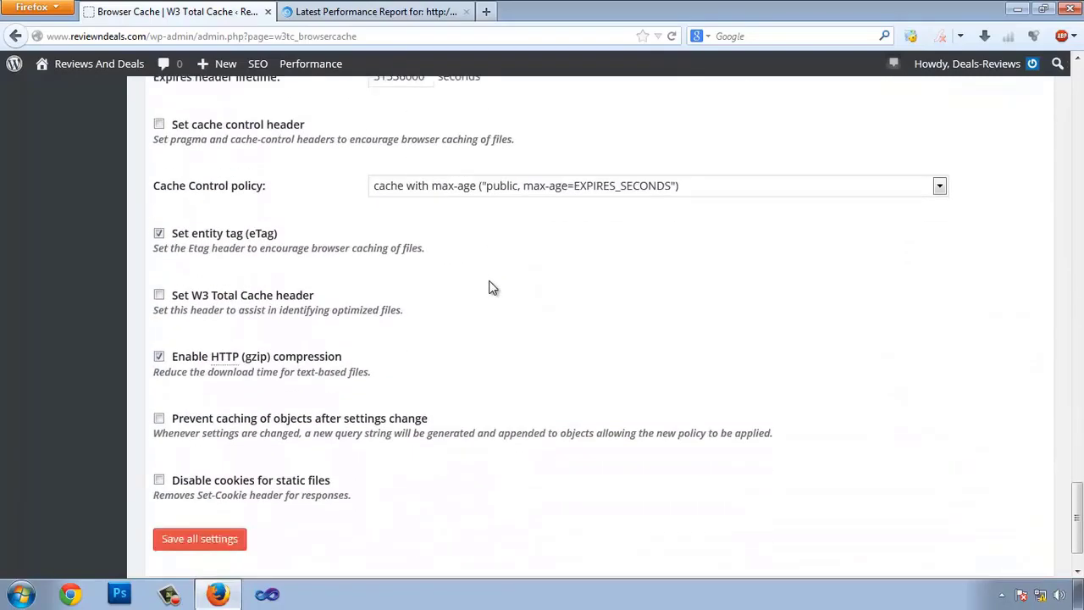
{"action": "scroll", "coordinate": [491, 288], "scroll_direction": "down", "scroll_amount": 1}
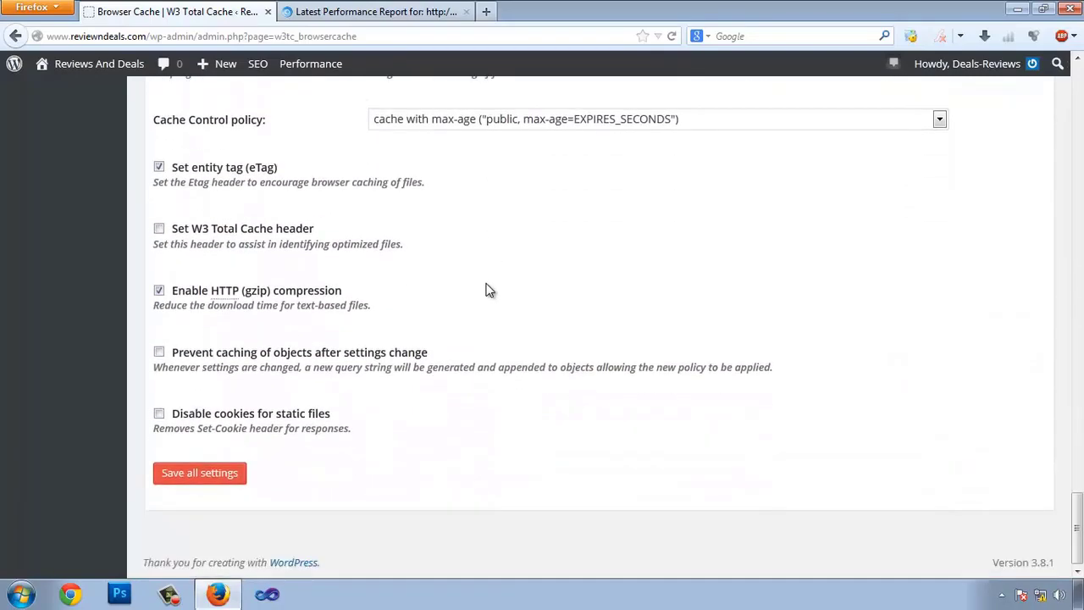
{"action": "left_click", "coordinate": [211, 477]}
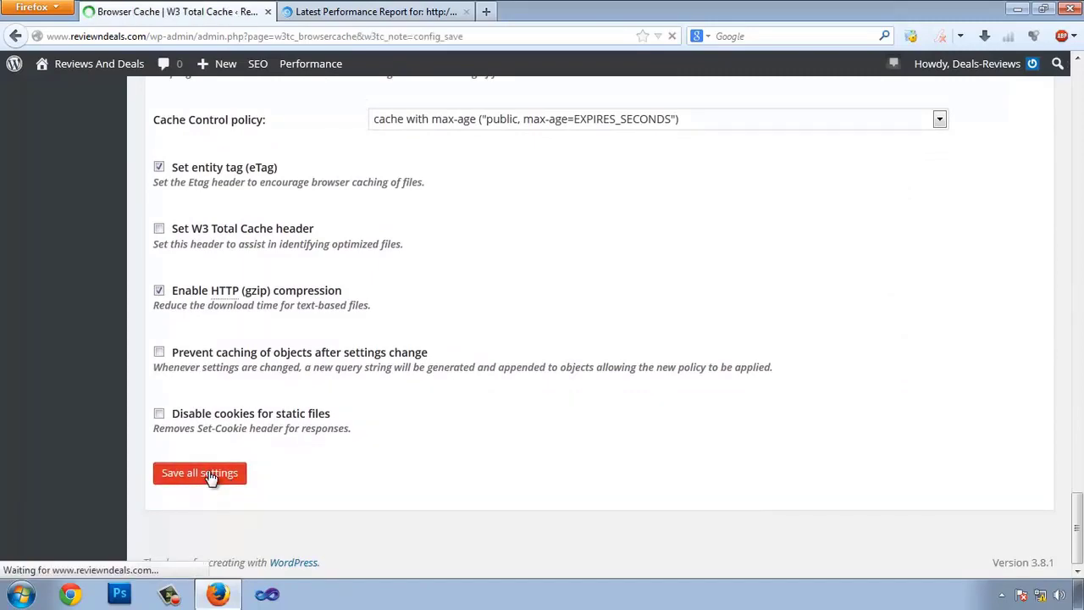
{"action": "scroll", "coordinate": [339, 288], "scroll_direction": "down", "scroll_amount": 5}
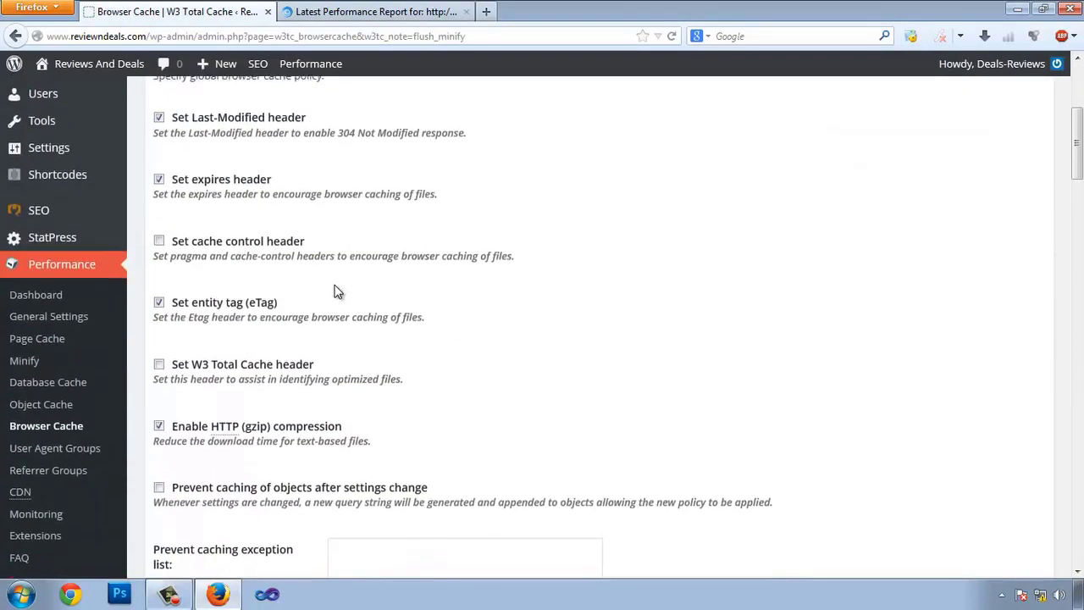
{"action": "scroll", "coordinate": [403, 264], "scroll_direction": "up", "scroll_amount": 1}
{"action": "scroll", "coordinate": [403, 264], "scroll_direction": "up", "scroll_amount": 3}
- Check the 96% Page Speed and 81% YSlow grades, then re-test reviewndeals.com in GTmetrix
{"action": "left_click", "coordinate": [363, 12]}
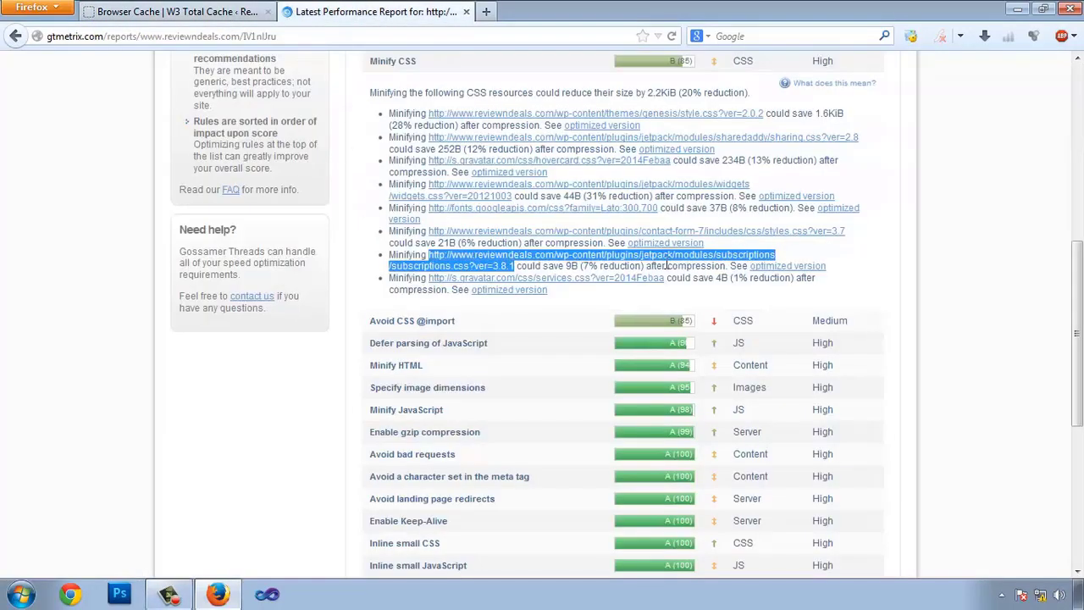
{"action": "scroll", "coordinate": [666, 265], "scroll_direction": "up", "scroll_amount": 5}
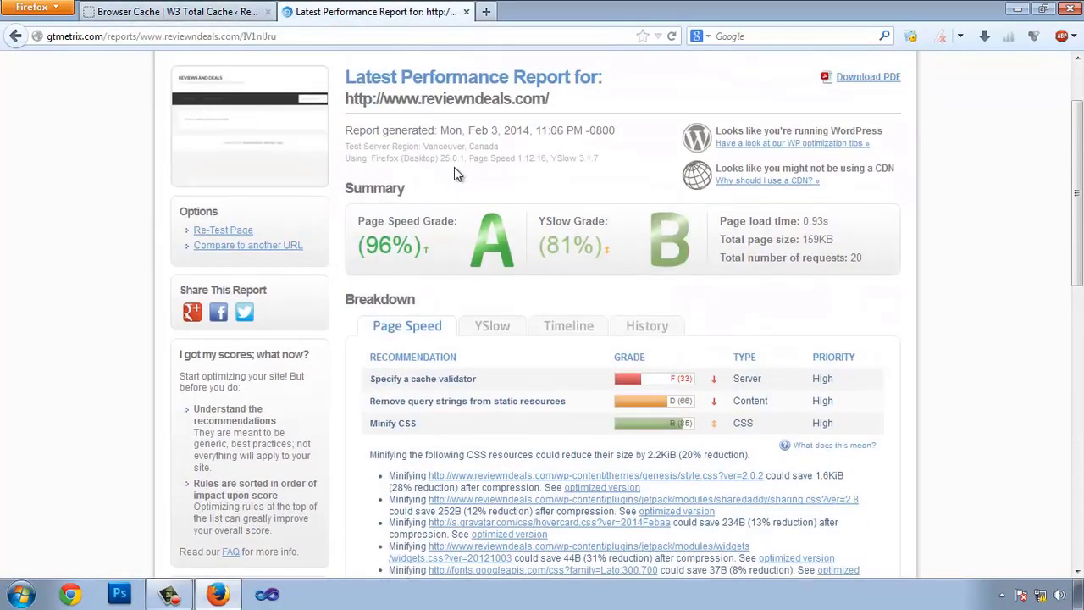
{"action": "left_click", "coordinate": [188, 11]}
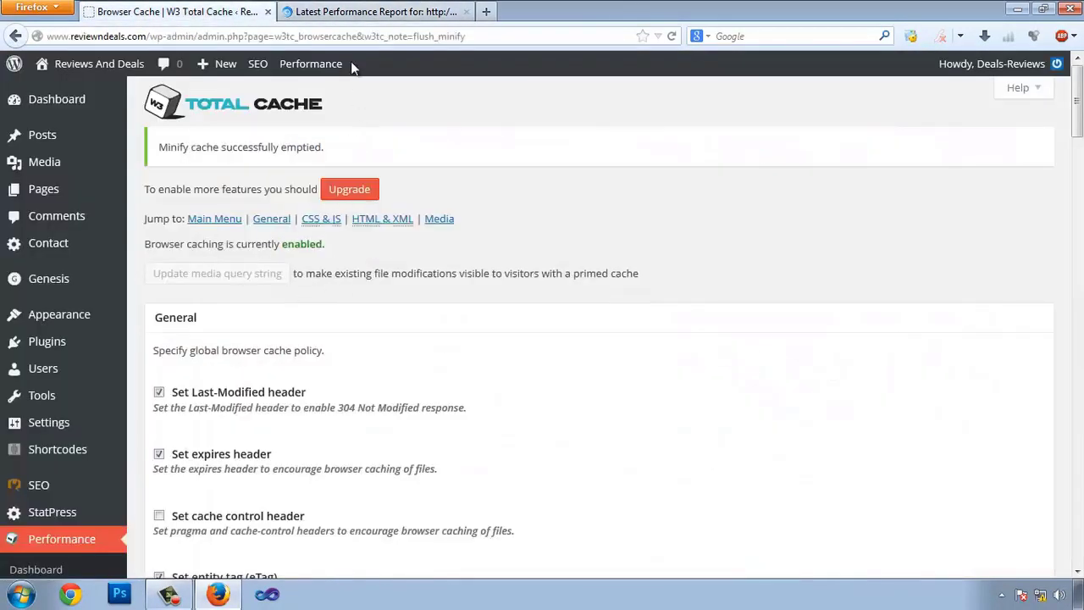
{"action": "left_click", "coordinate": [407, 12]}
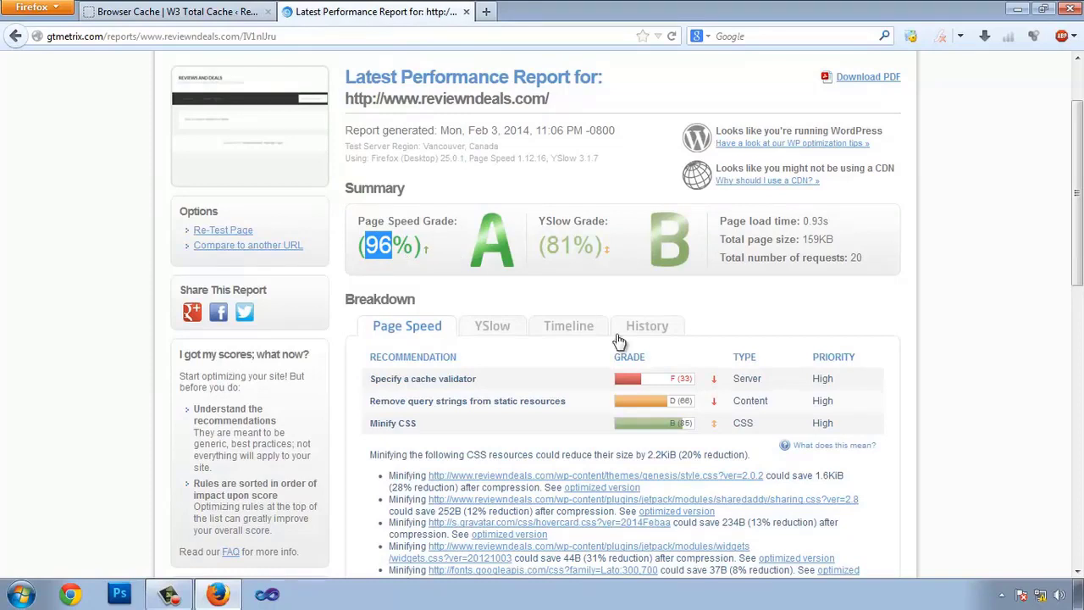
{"action": "left_click_drag", "start_coordinate": [546, 247], "coordinate": [559, 245]}
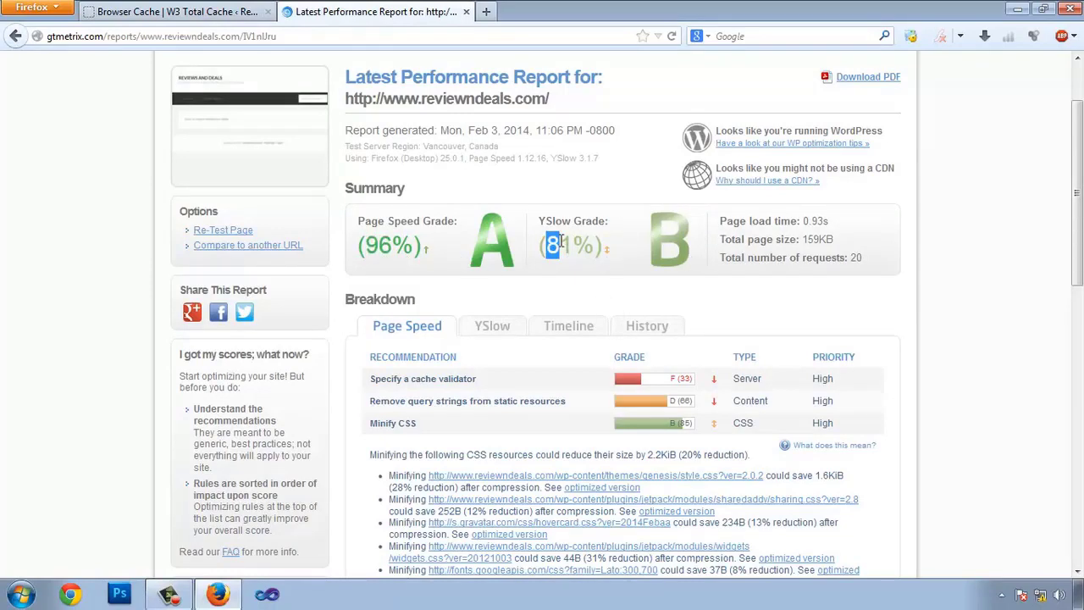
{"action": "left_click", "coordinate": [224, 232]}
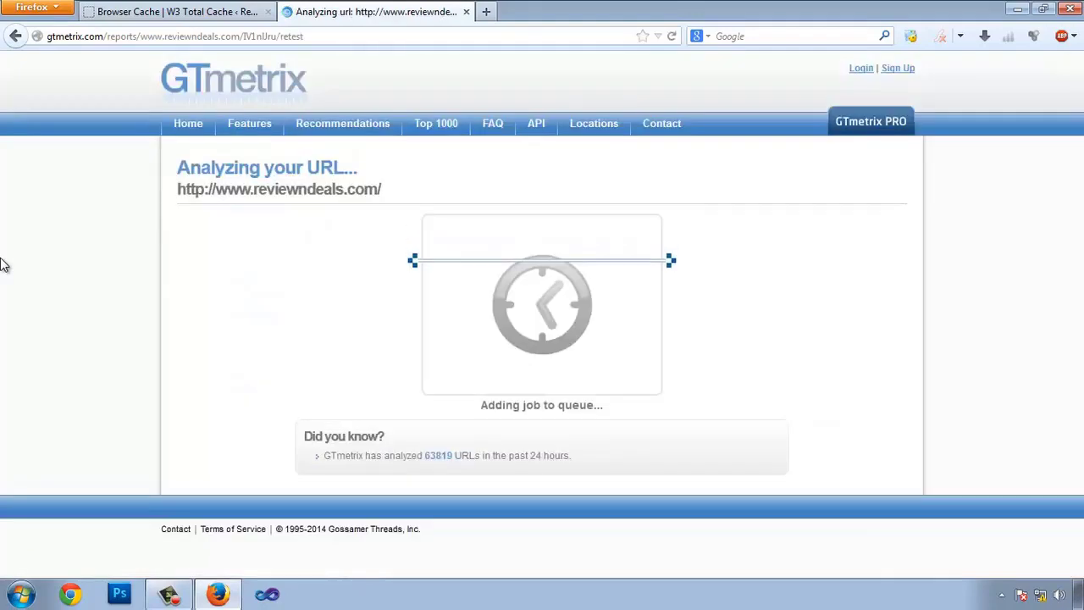
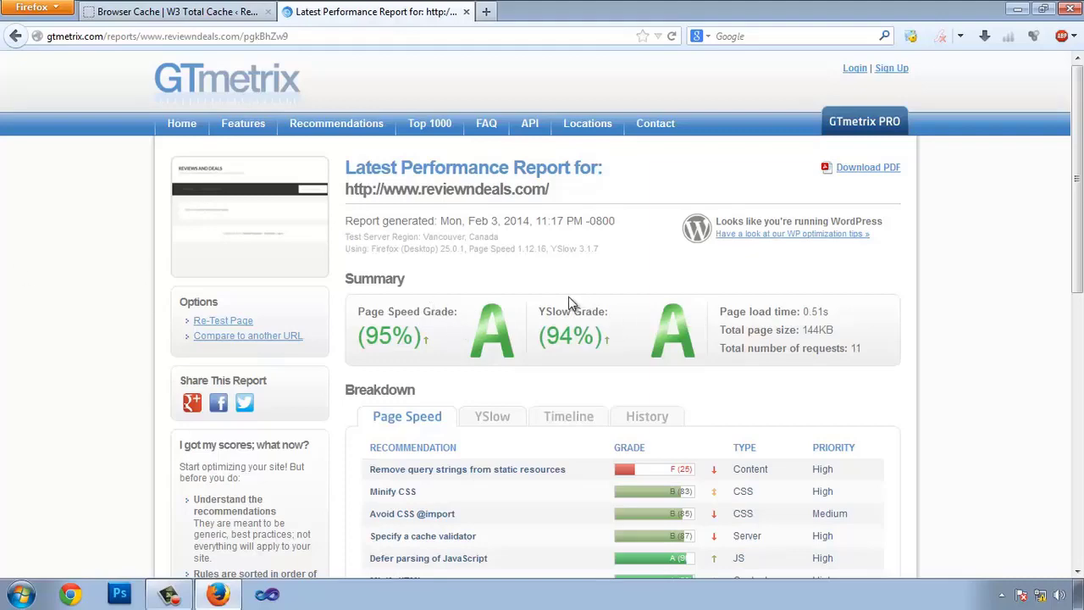
- Expand the 'Remove query strings from static resources' recommendation and copy its first resource URL
{"action": "scroll", "coordinate": [454, 331], "scroll_direction": "down", "scroll_amount": 4}
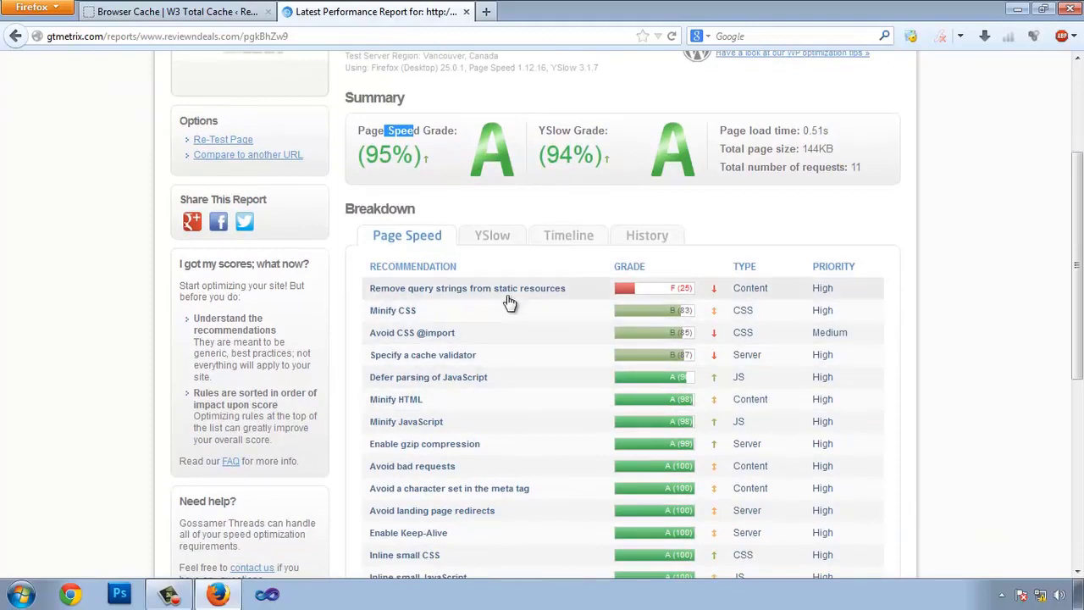
{"action": "left_click", "coordinate": [449, 289]}
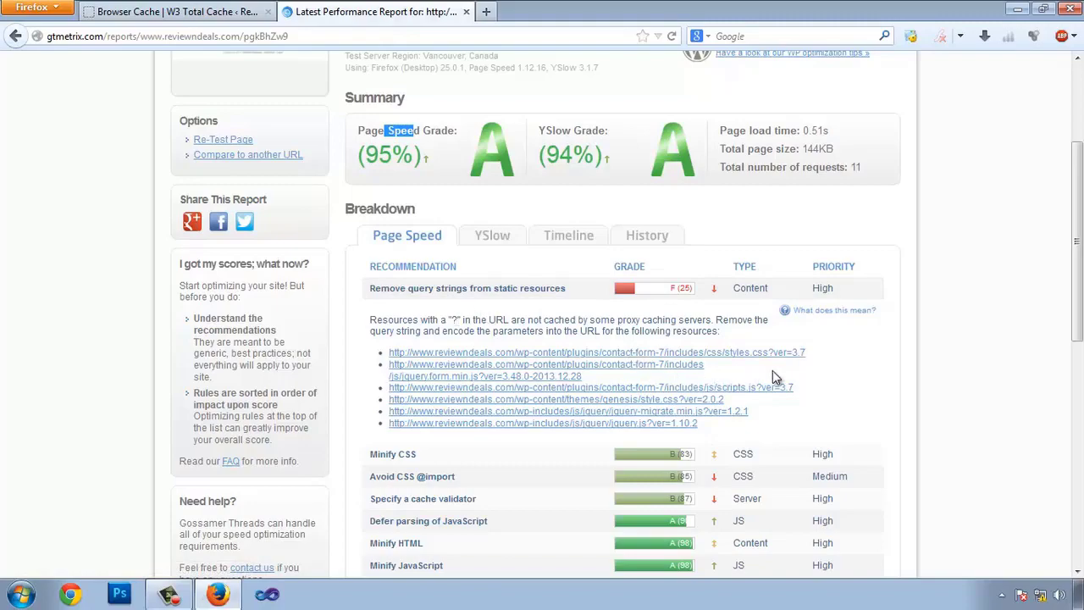
{"action": "left_click_drag", "start_coordinate": [808, 355], "coordinate": [388, 354]}
{"action": "key", "text": "ctrl+c"}
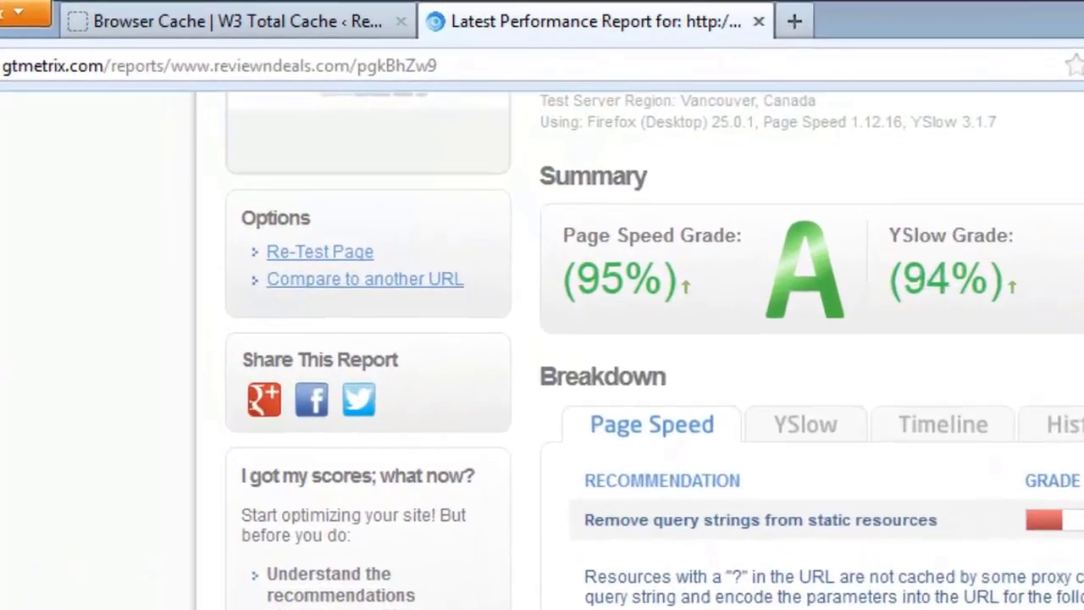
- Paste the styles.css URL into a new tab to inspect its ?ver query string
{"action": "key", "text": "ctrl+t"}
{"action": "key", "text": "ctrl+v"}
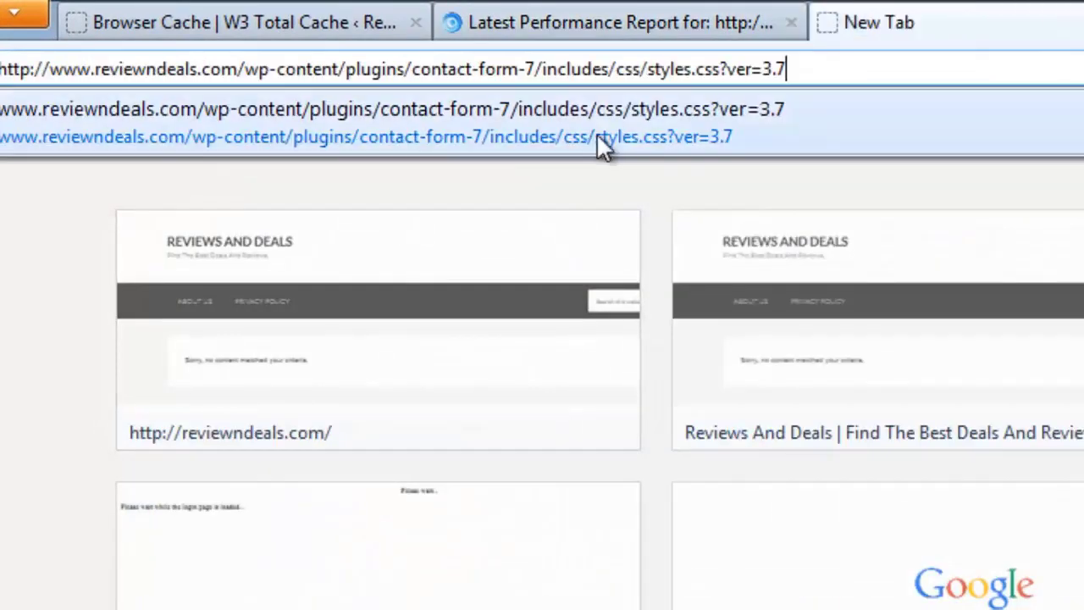
{"action": "left_click", "coordinate": [721, 69]}
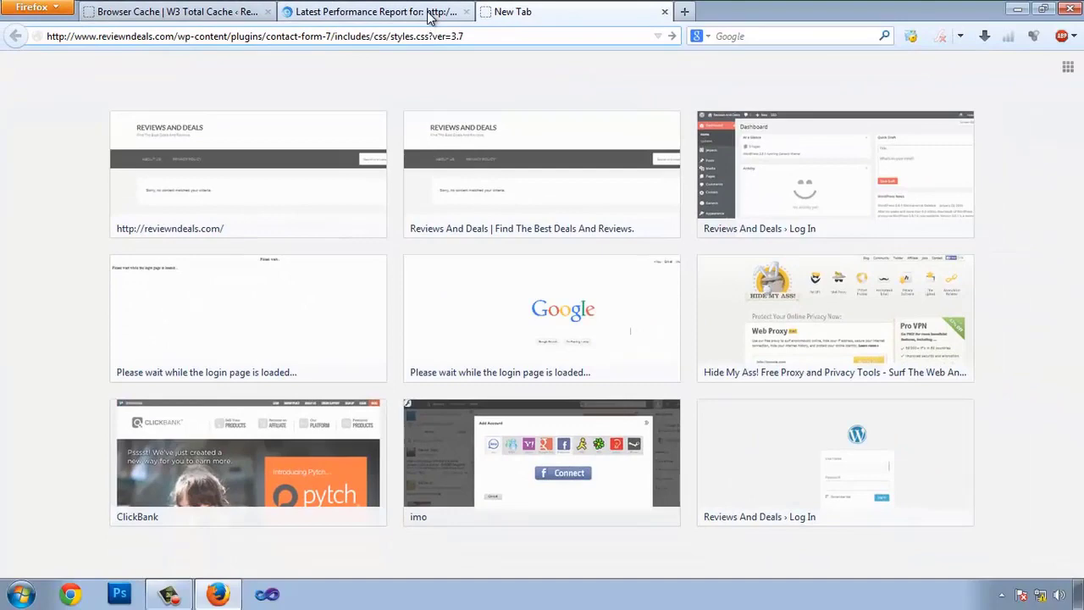
{"action": "left_click", "coordinate": [610, 22]}
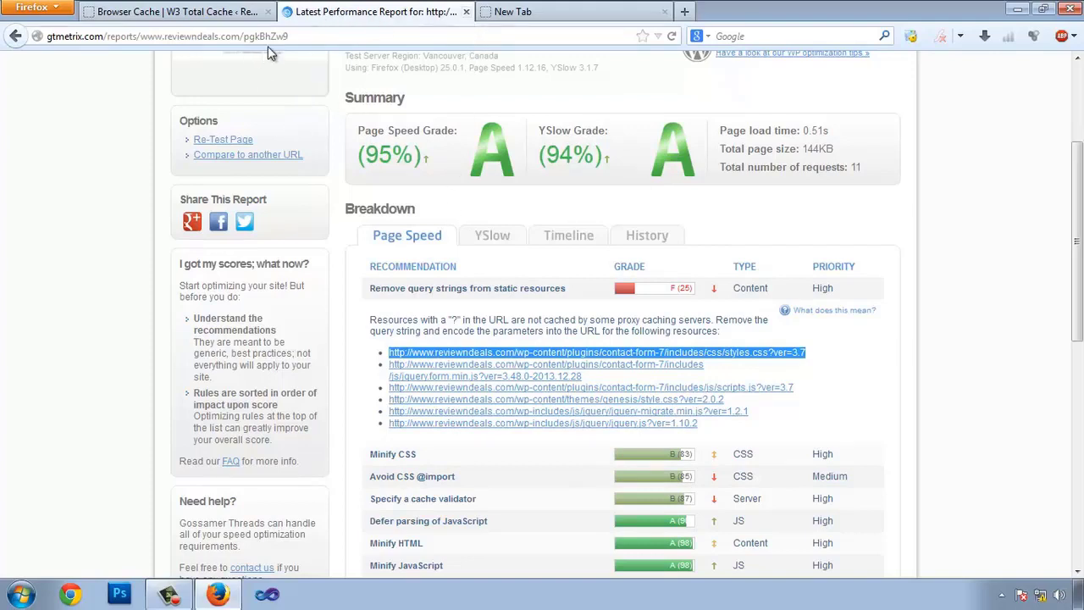
- Copy all the PHP code from the 'quary string remover' Notepad file, then return to Firefox
{"action": "left_click", "coordinate": [1019, 11]}
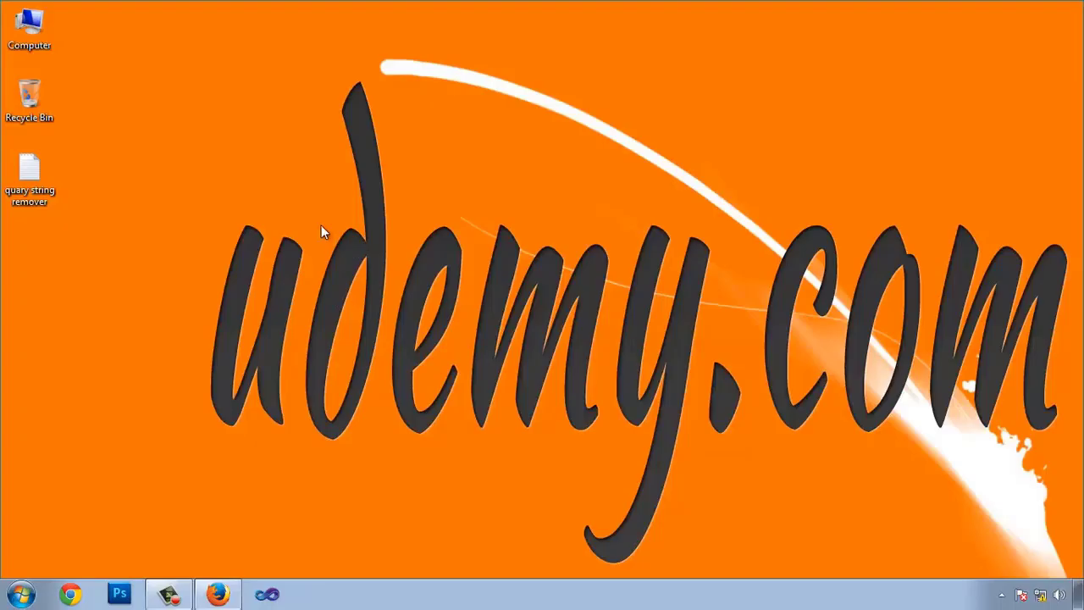
{"action": "double_click", "coordinate": [37, 181]}
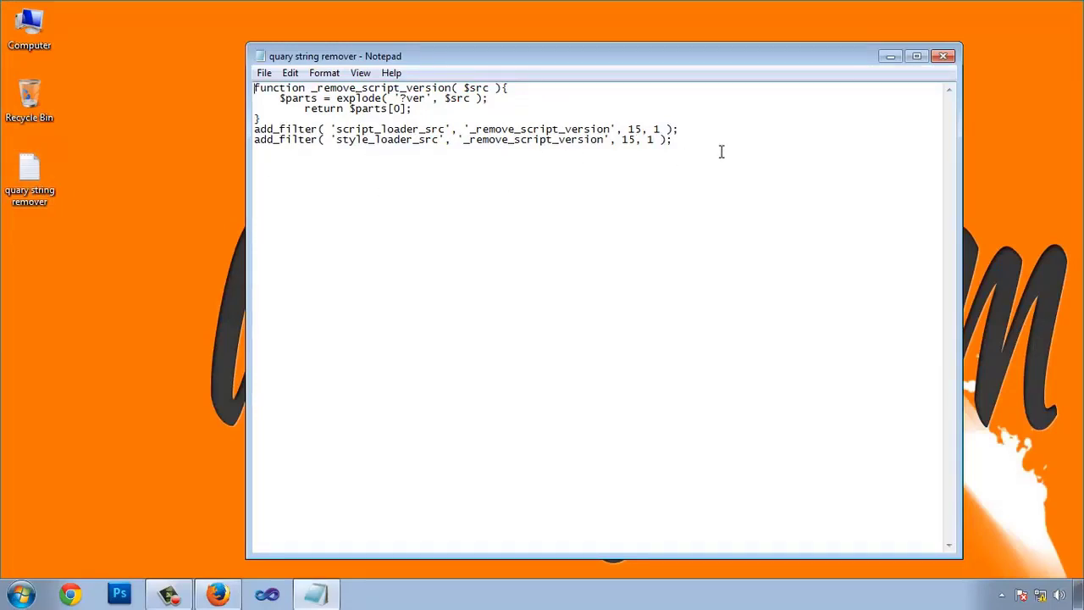
{"action": "left_click_drag", "start_coordinate": [701, 147], "coordinate": [102, 61]}
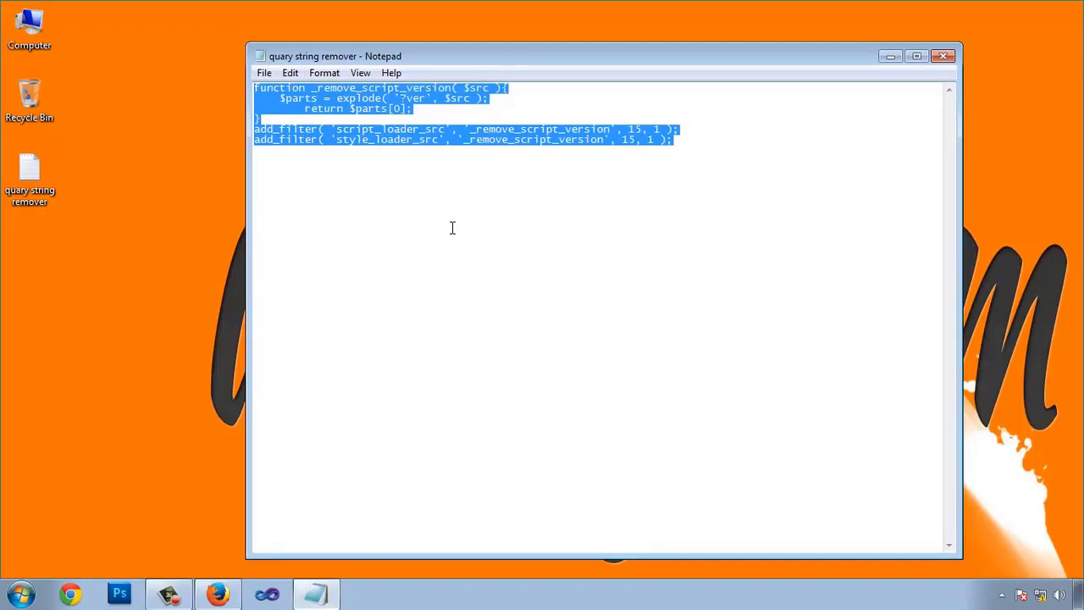
{"action": "right_click", "coordinate": [422, 100]}
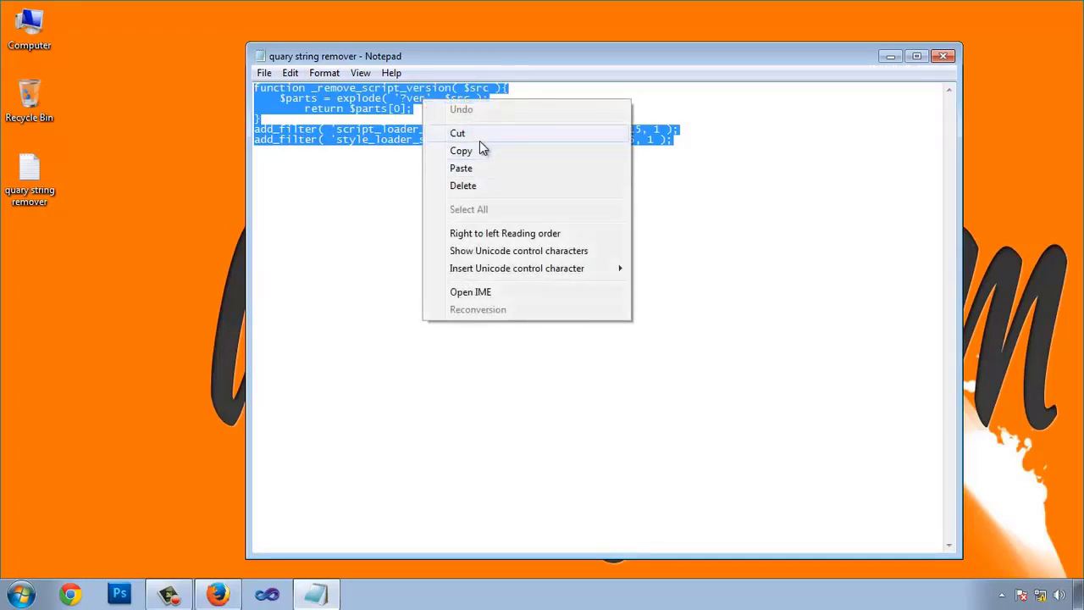
{"action": "left_click", "coordinate": [465, 150]}
{"action": "left_click", "coordinate": [218, 594]}
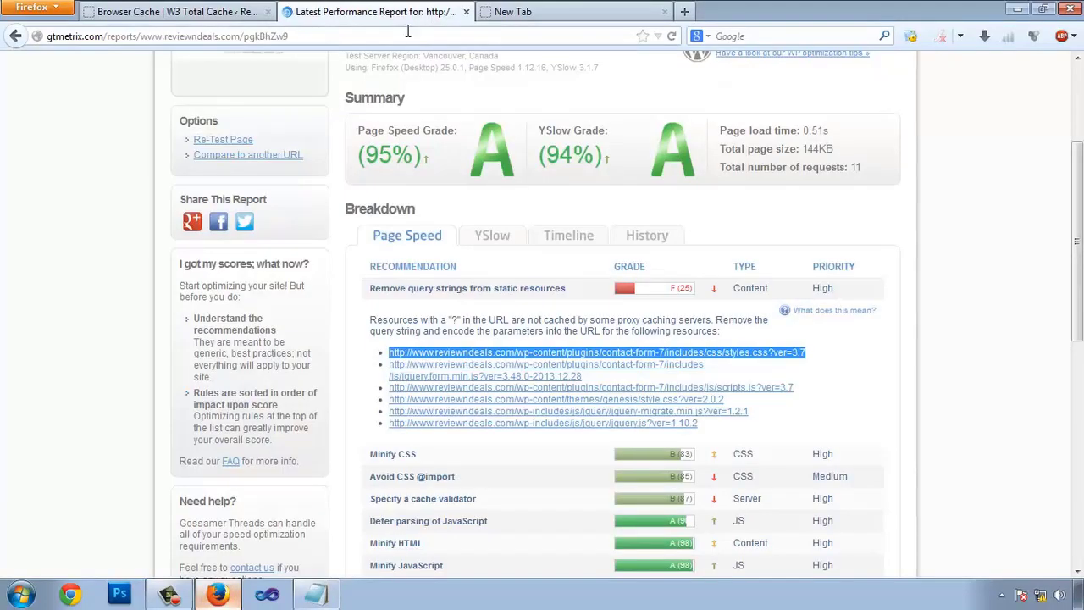
- Open the Genesis theme's Theme Functions (functions.php) in the WordPress theme editor
{"action": "left_click", "coordinate": [111, 15]}
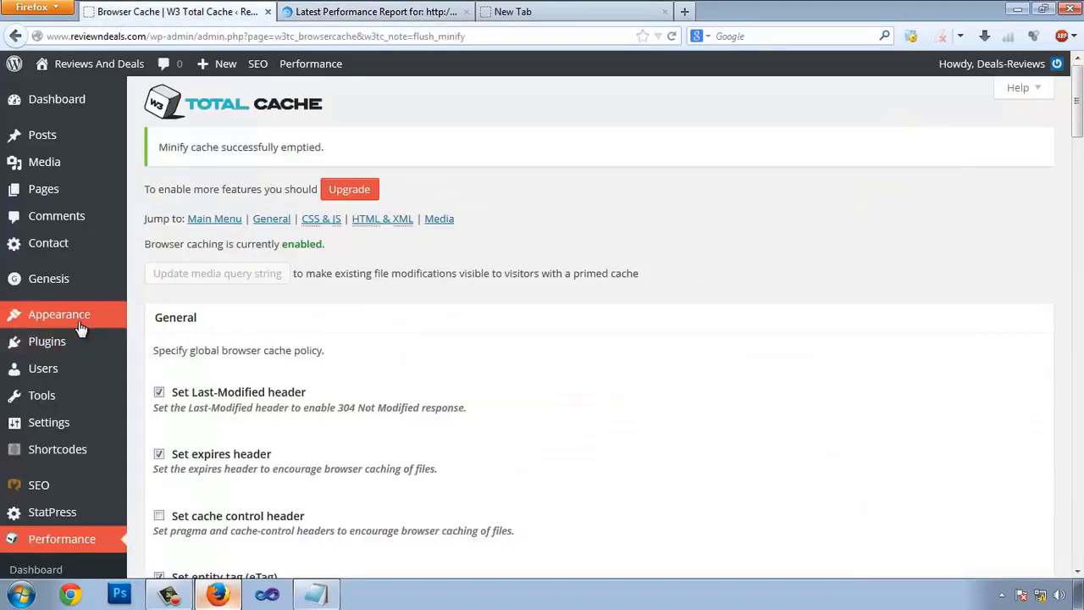
{"action": "mouse_move", "coordinate": [79, 323]}
{"action": "left_click", "coordinate": [152, 405]}
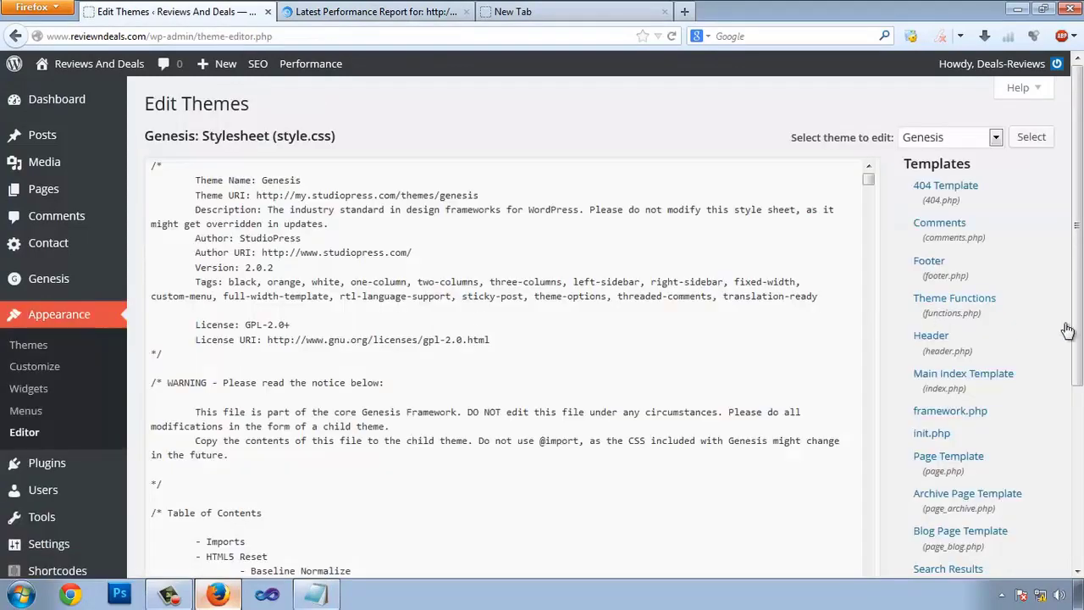
{"action": "scroll", "coordinate": [1067, 330], "scroll_direction": "down", "scroll_amount": 1}
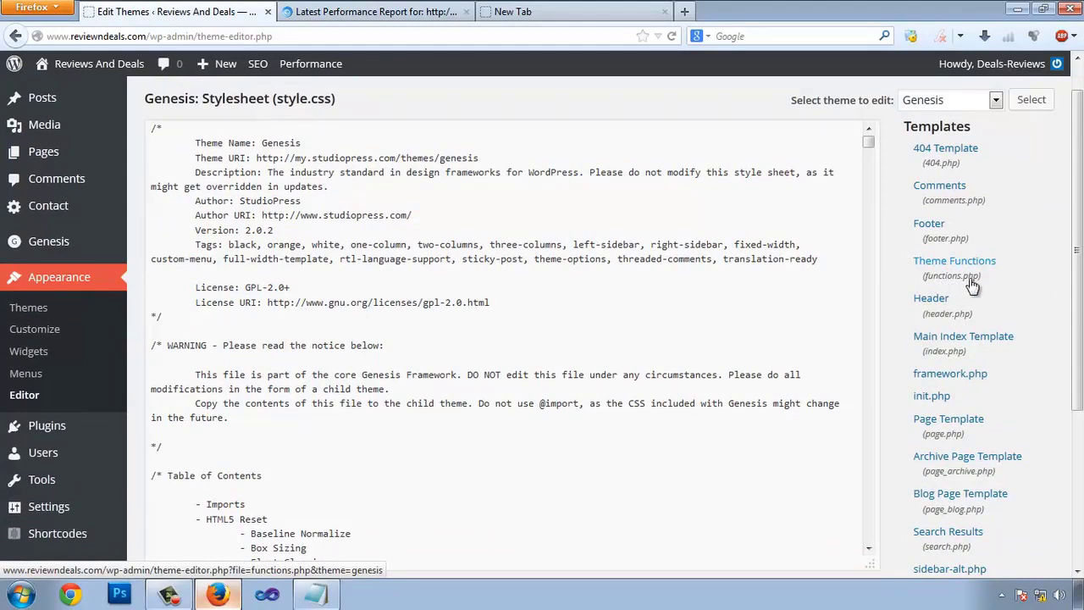
{"action": "left_click", "coordinate": [951, 268]}
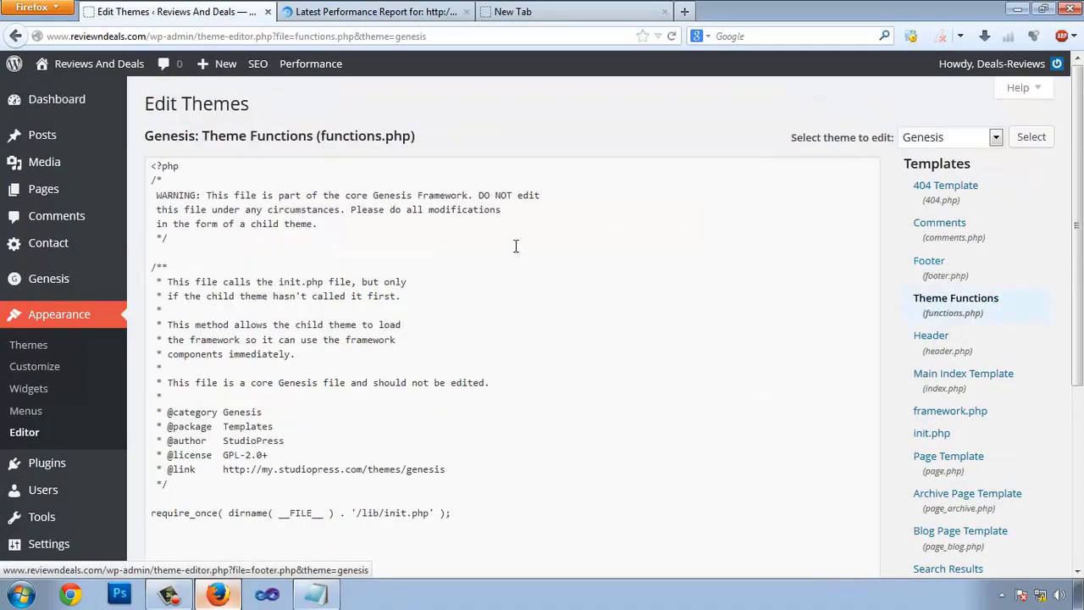
- Paste the query-string remover code after the require_once line and save functions.php
{"action": "scroll", "coordinate": [515, 245], "scroll_direction": "down", "scroll_amount": 4}
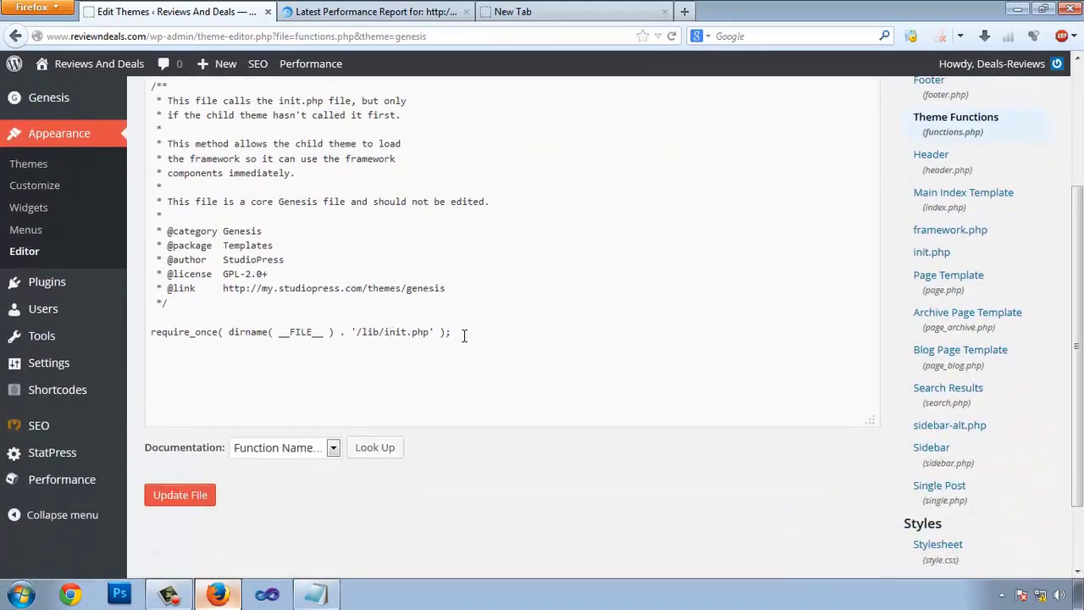
{"action": "left_click", "coordinate": [464, 336]}
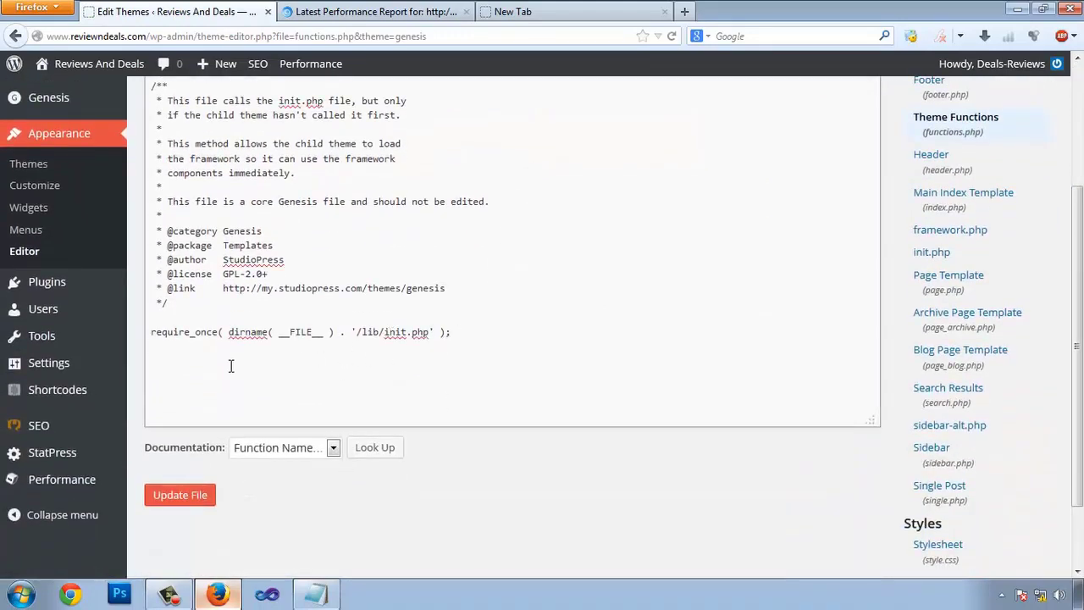
{"action": "right_click", "coordinate": [230, 366]}
{"action": "left_click", "coordinate": [285, 438]}
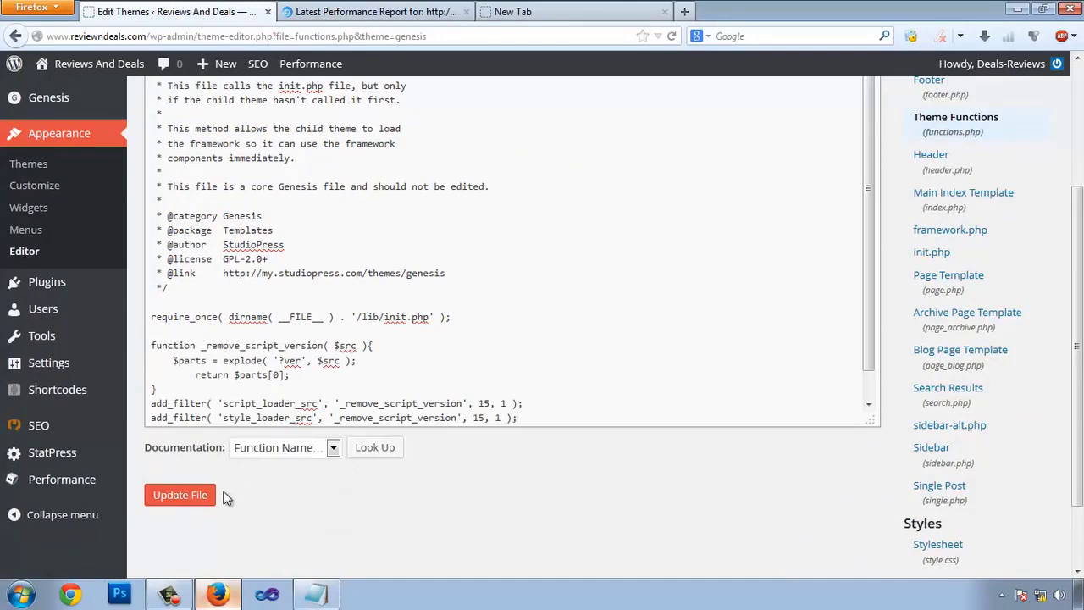
{"action": "left_click", "coordinate": [180, 495]}
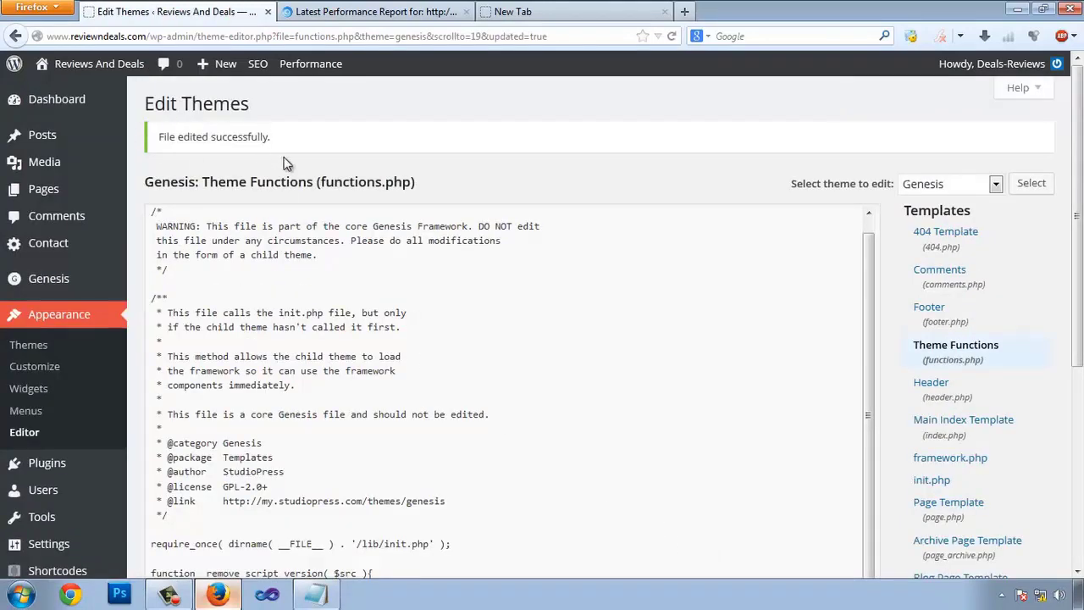
{"action": "left_click", "coordinate": [355, 12]}
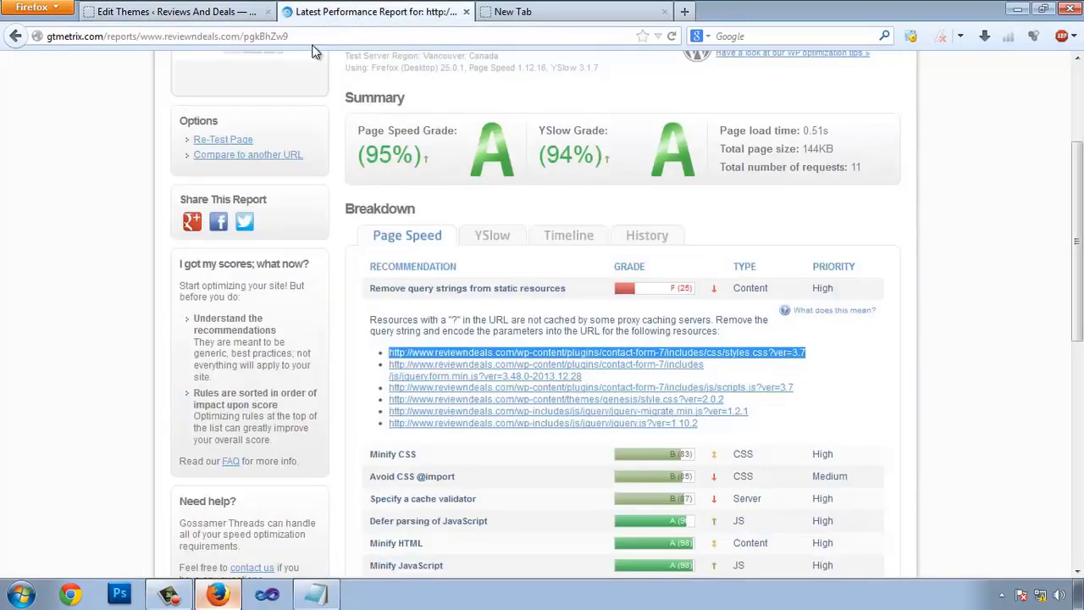
- Re-check the ?ver query string on the styles.css URL in a new tab
{"action": "key", "text": "ctrl+t"}
{"action": "key", "text": "ctrl+v"}
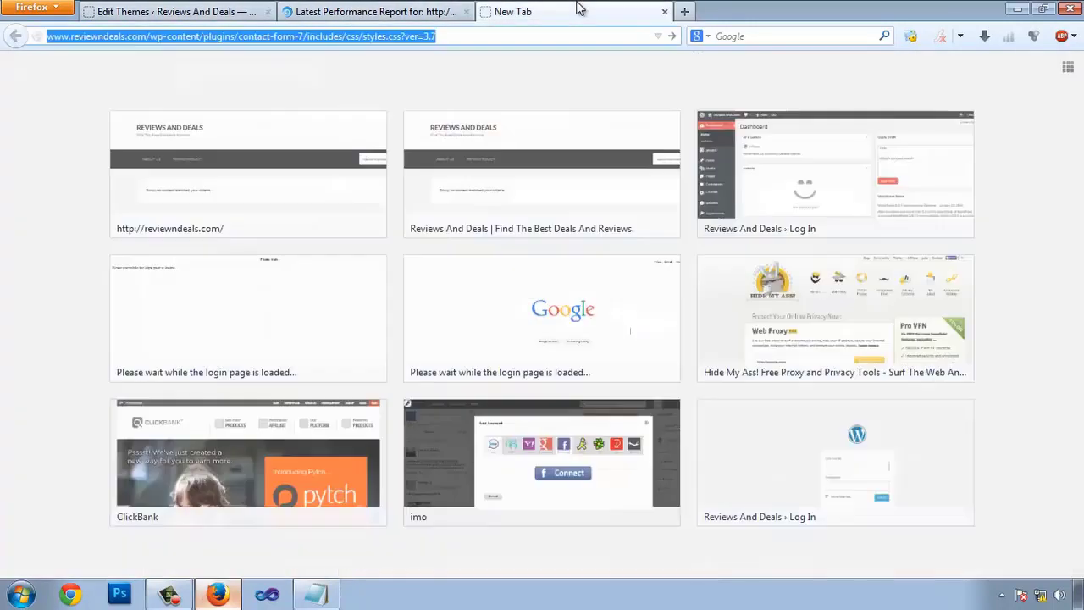
{"action": "left_click", "coordinate": [398, 42]}
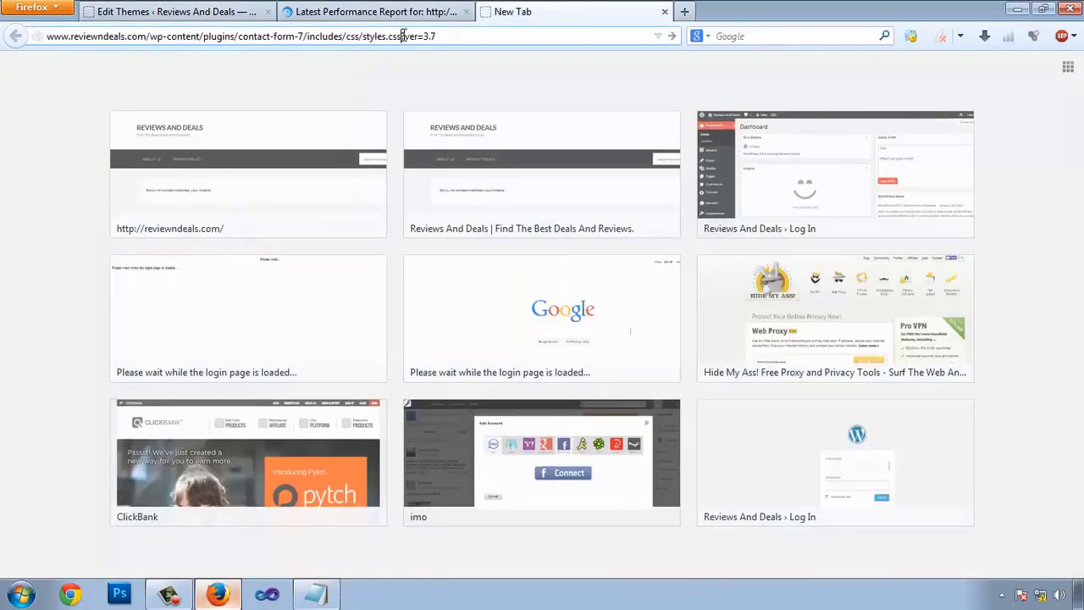
{"action": "left_click", "coordinate": [377, 12]}
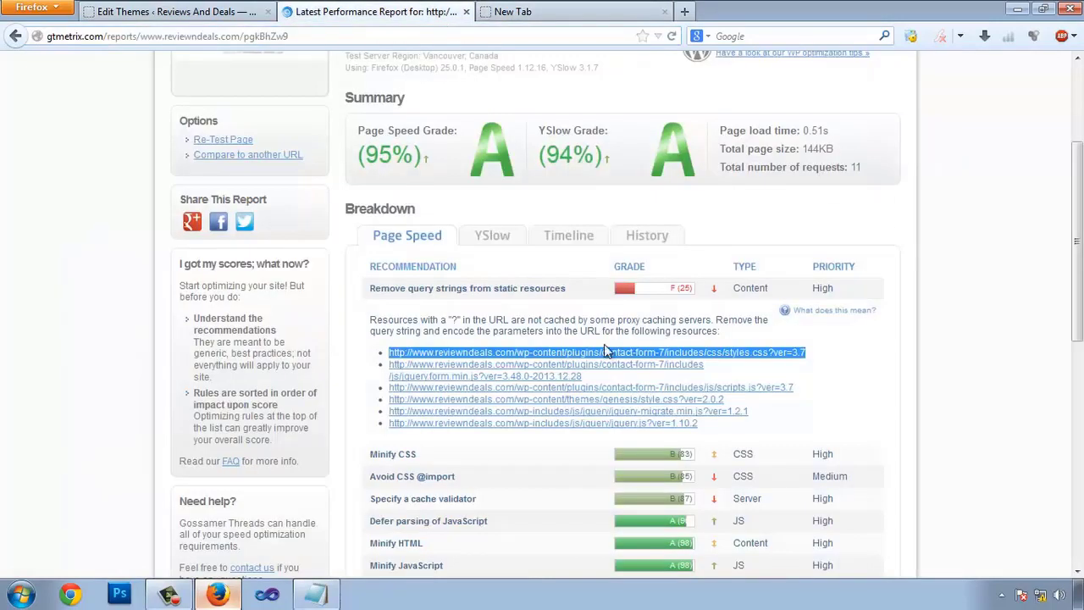
- Re-test reviewndeals.com in GTmetrix: 0.47s load, query-string removal still graded F (25)
{"action": "left_click", "coordinate": [225, 144]}
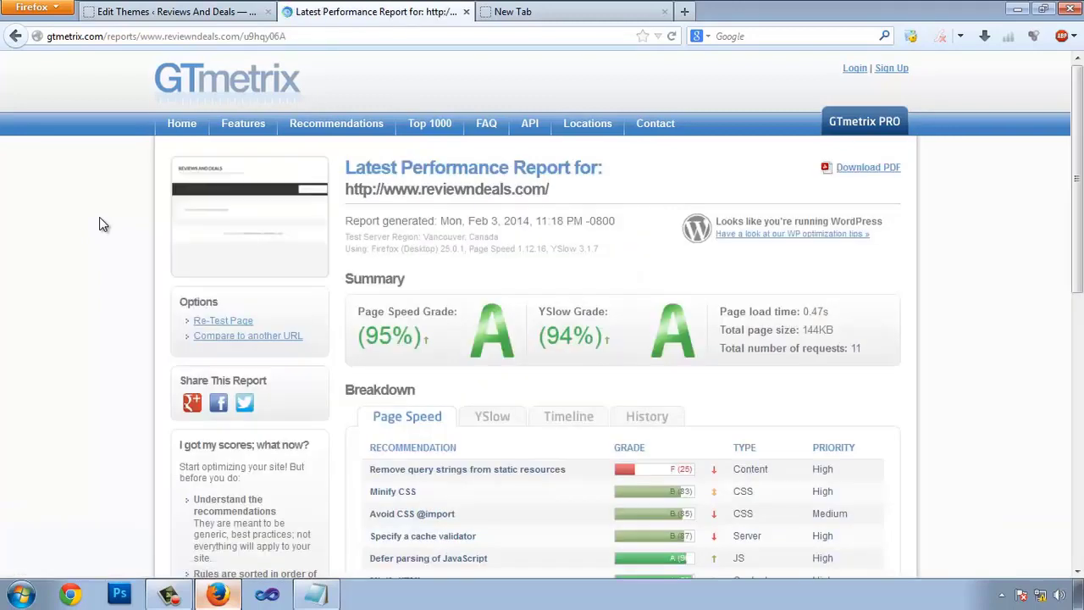
{"action": "scroll", "coordinate": [254, 283], "scroll_direction": "down", "scroll_amount": 2}
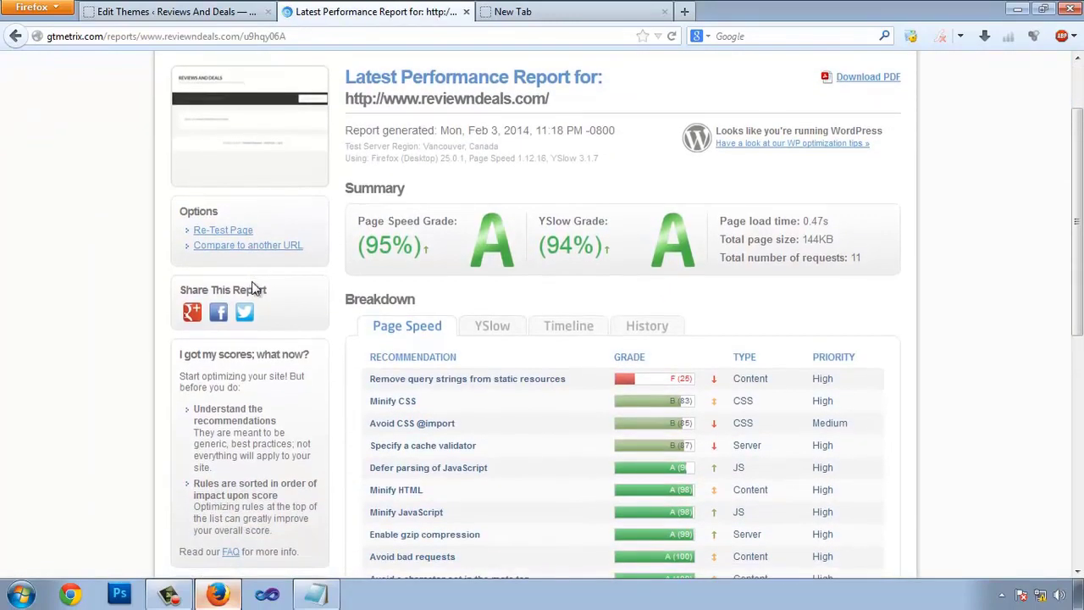
{"action": "left_click", "coordinate": [536, 381]}
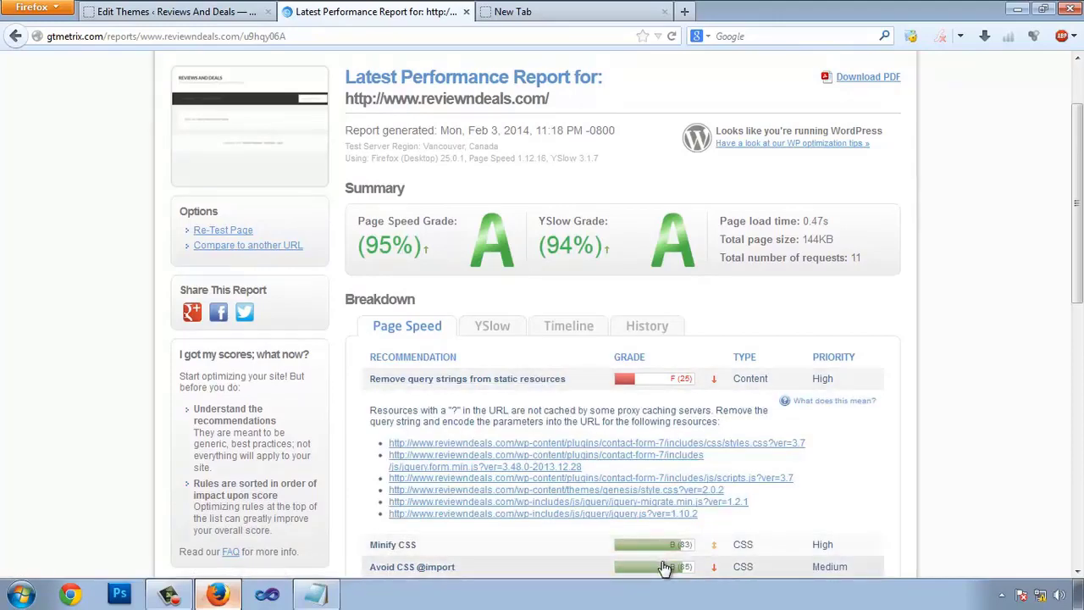
{"action": "left_click", "coordinate": [178, 11]}
{"action": "scroll", "coordinate": [1049, 218], "scroll_direction": "down", "scroll_amount": 6}
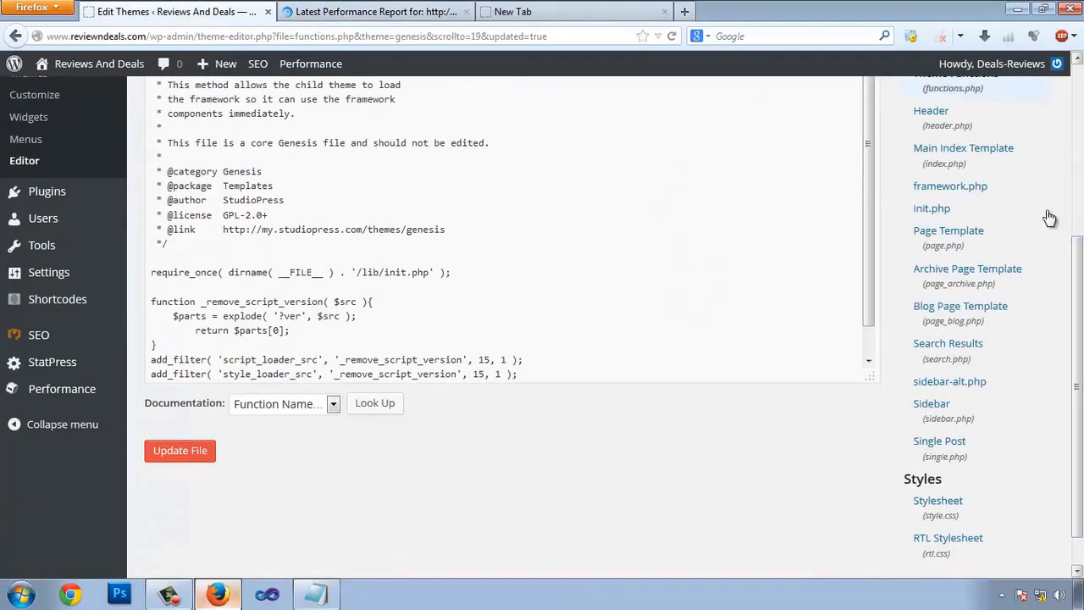
- Remove the blank line before the _remove_script_version function and re-save functions.php
{"action": "left_click", "coordinate": [180, 450]}
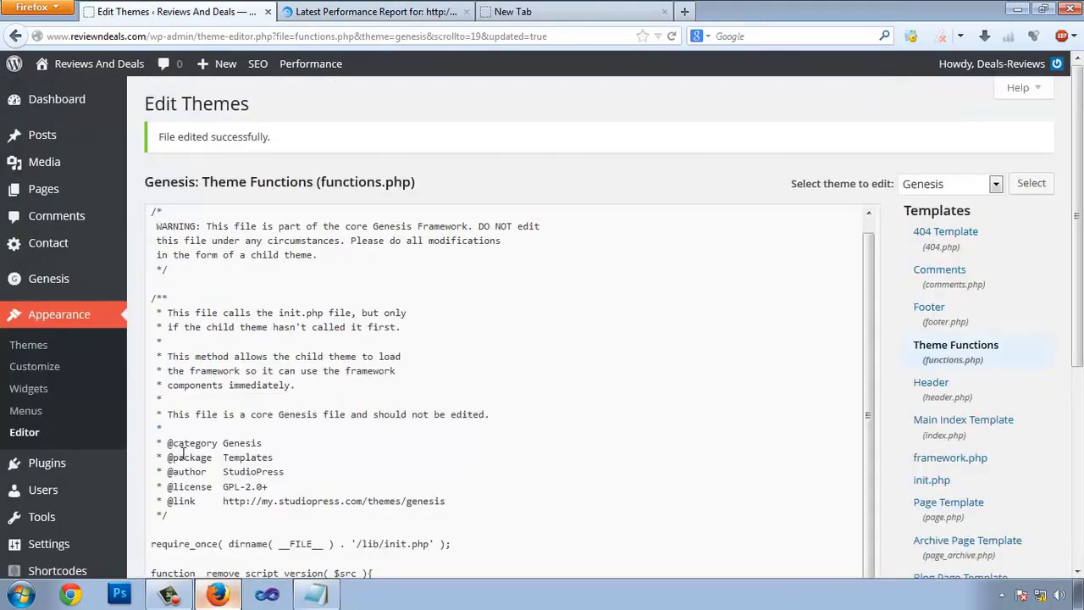
{"action": "scroll", "coordinate": [514, 319], "scroll_direction": "down", "scroll_amount": 7}
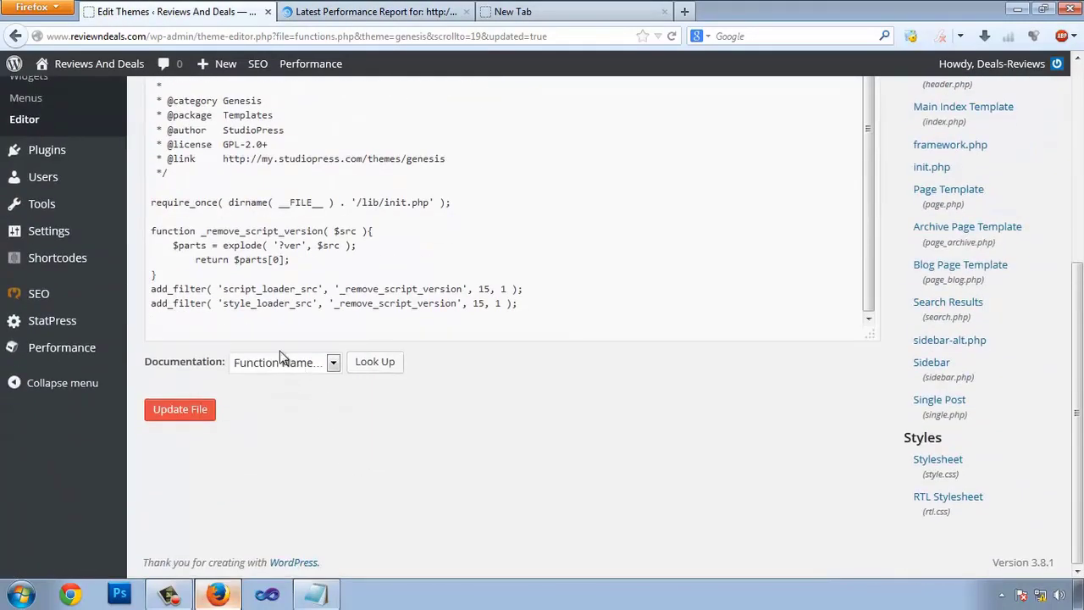
{"action": "left_click", "coordinate": [152, 230]}
{"action": "key", "text": "BackSpace"}
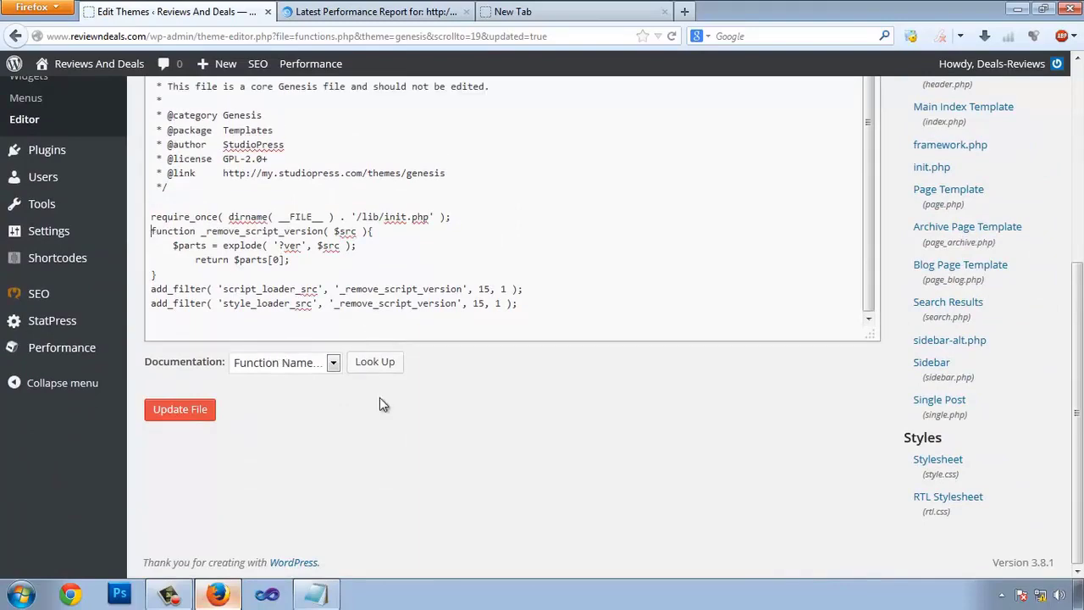
{"action": "left_click", "coordinate": [181, 413]}
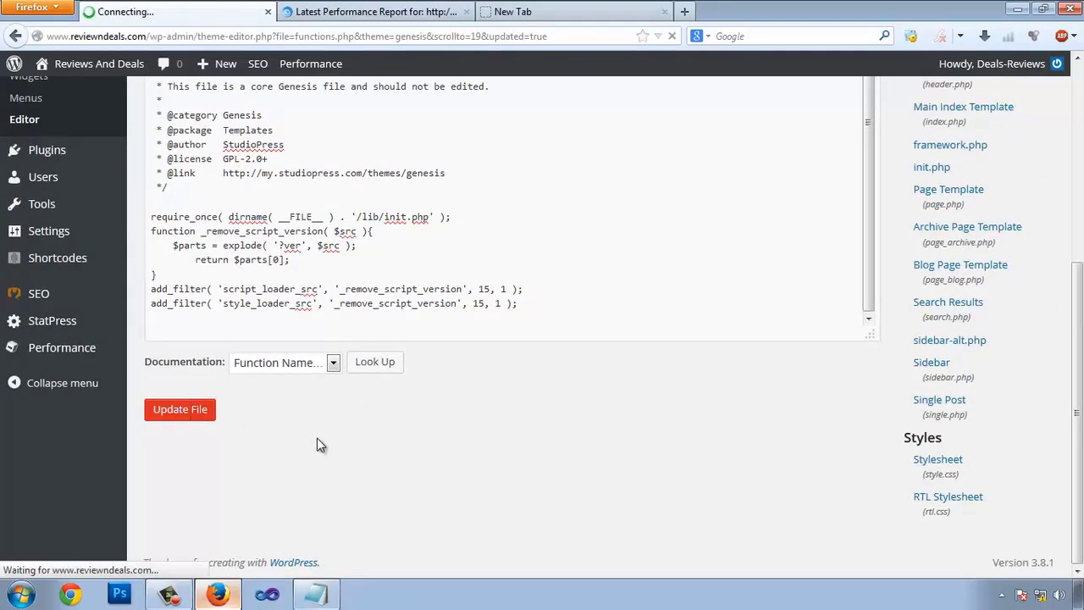
{"action": "left_click", "coordinate": [342, 13]}
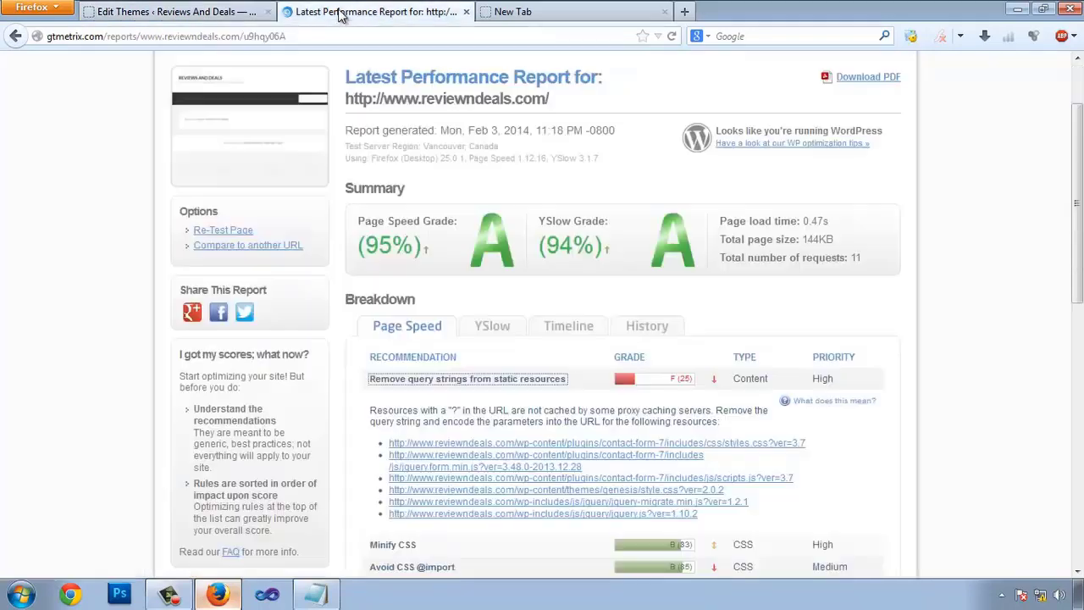
- Re-test in GTmetrix: 95% Page Speed, 94% YSlow, 0.46s load; check the query-strings row
{"action": "left_click", "coordinate": [214, 232]}
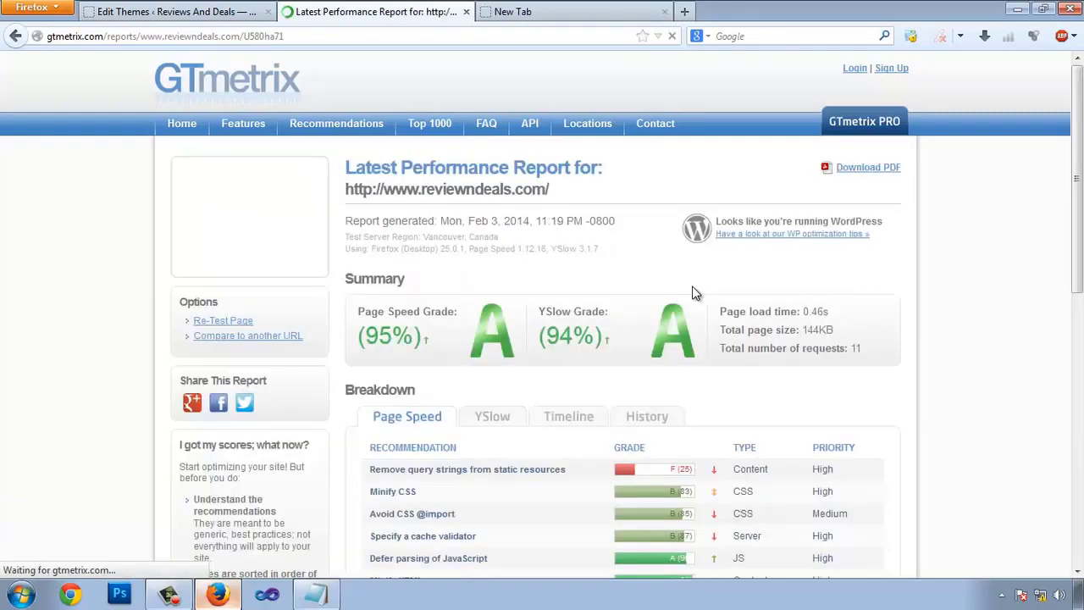
{"action": "scroll", "coordinate": [692, 292], "scroll_direction": "down", "scroll_amount": 2}
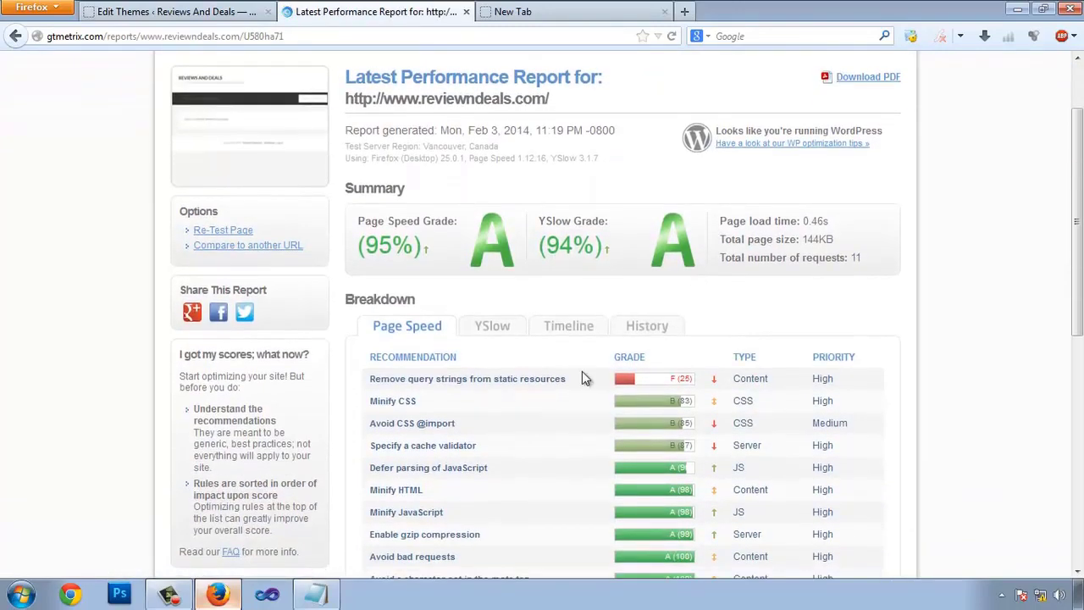
{"action": "left_click", "coordinate": [514, 382]}
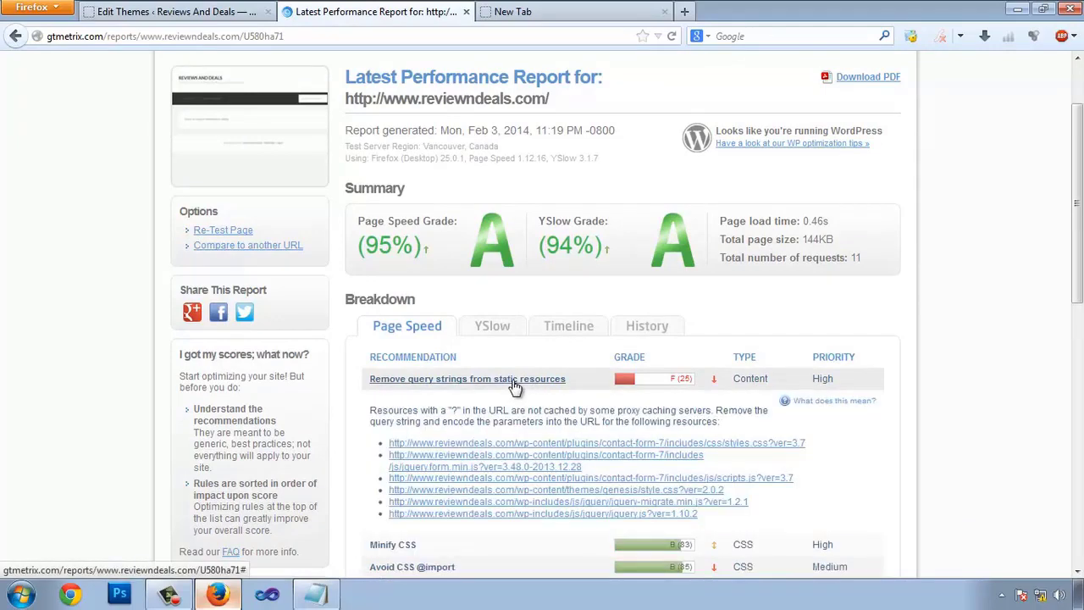
{"action": "left_click", "coordinate": [514, 383]}
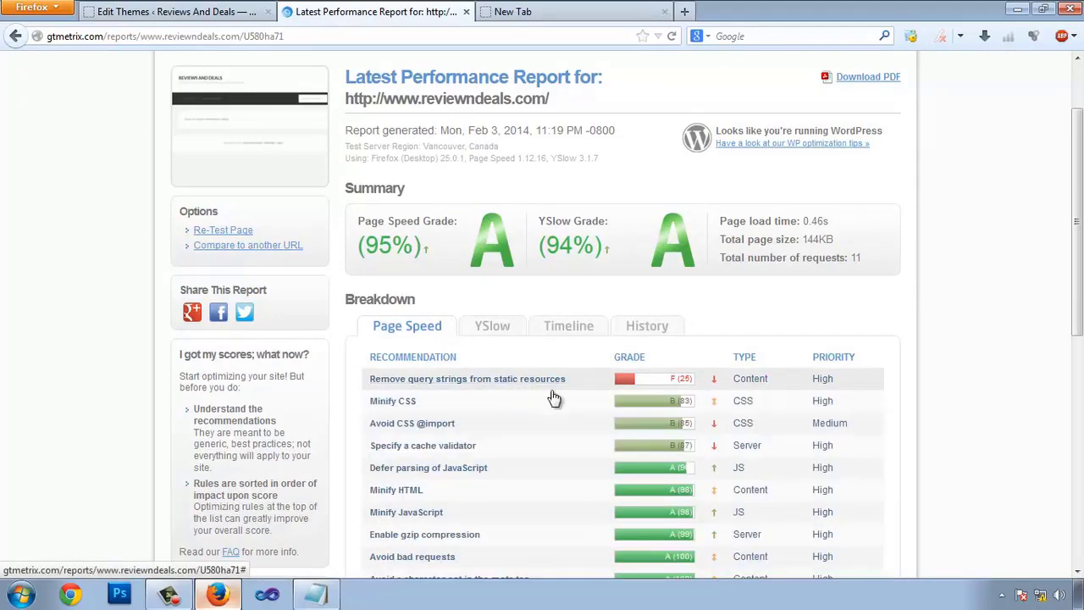
- Search Google for 'pingdom tool' and open the Pingdom Website speed test result
{"action": "left_click", "coordinate": [535, 17]}
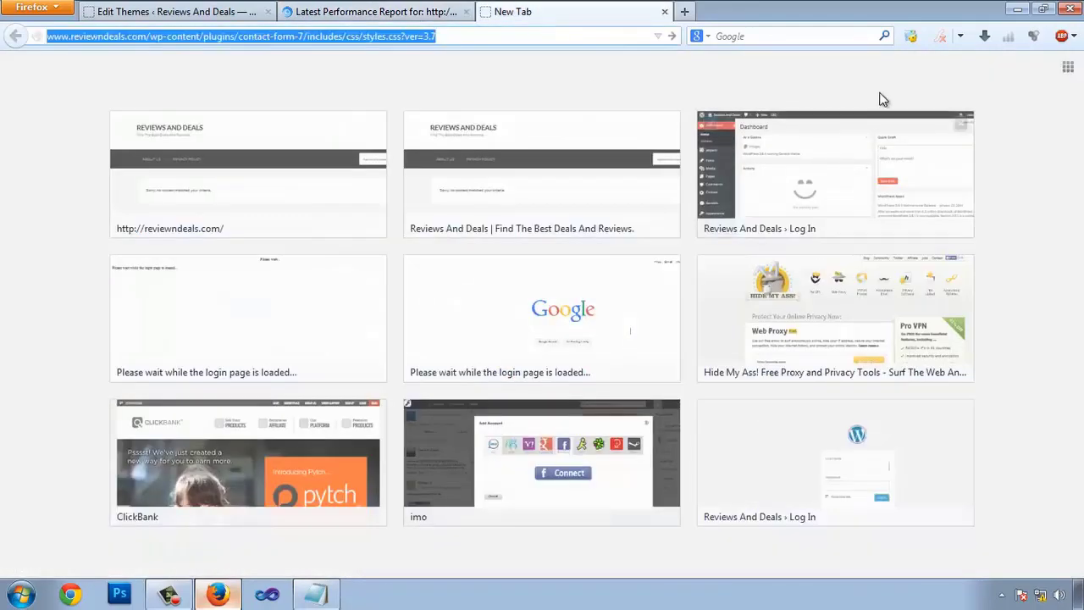
{"action": "left_click", "coordinate": [803, 36]}
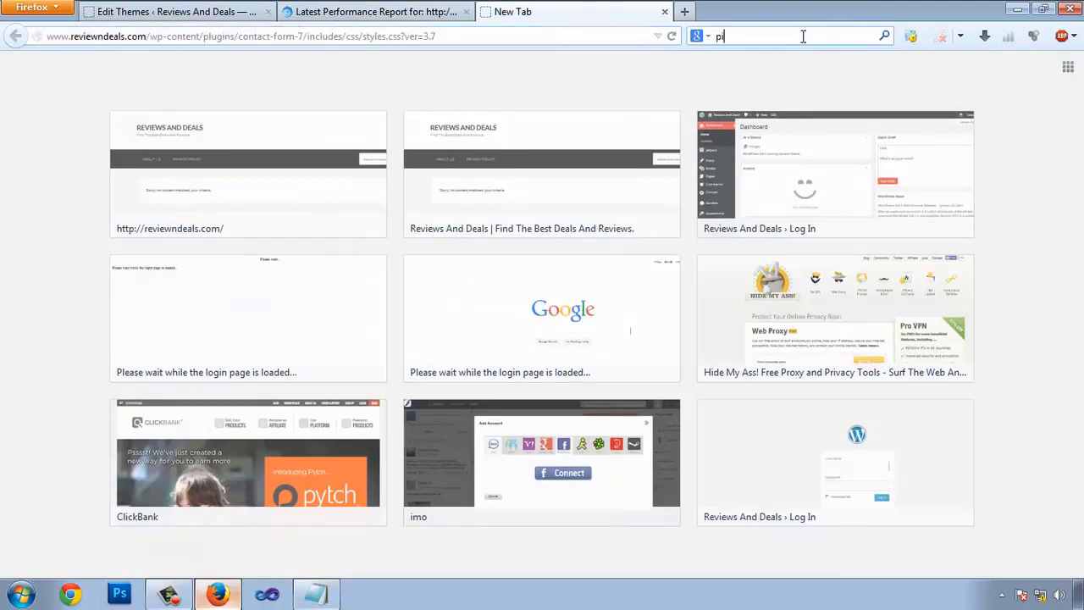
{"action": "type", "text": "pingdom tool"}
{"action": "key", "text": "Return"}
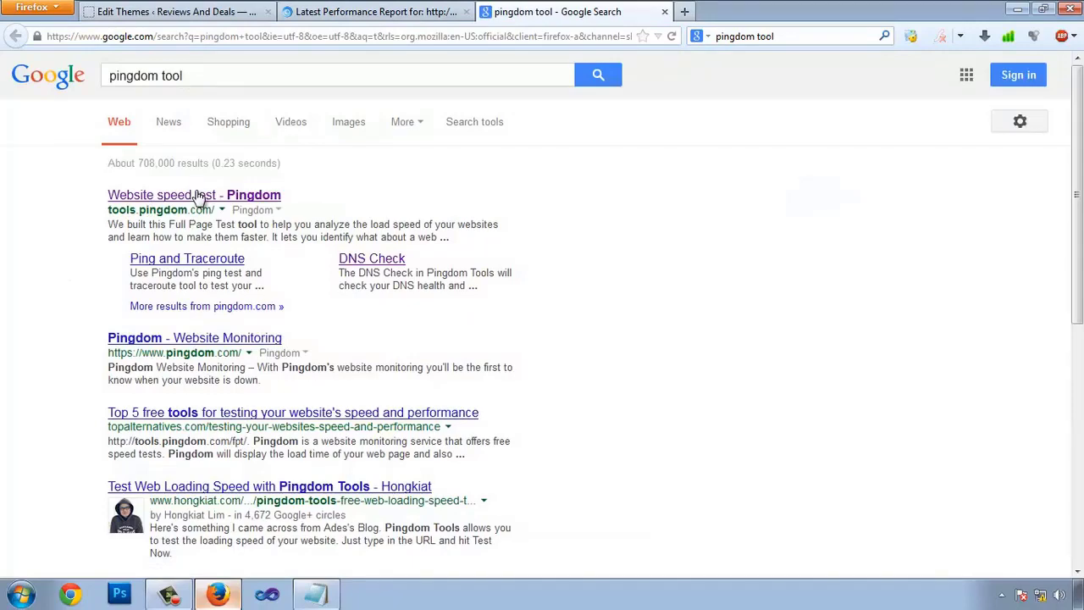
{"action": "left_click", "coordinate": [197, 197]}
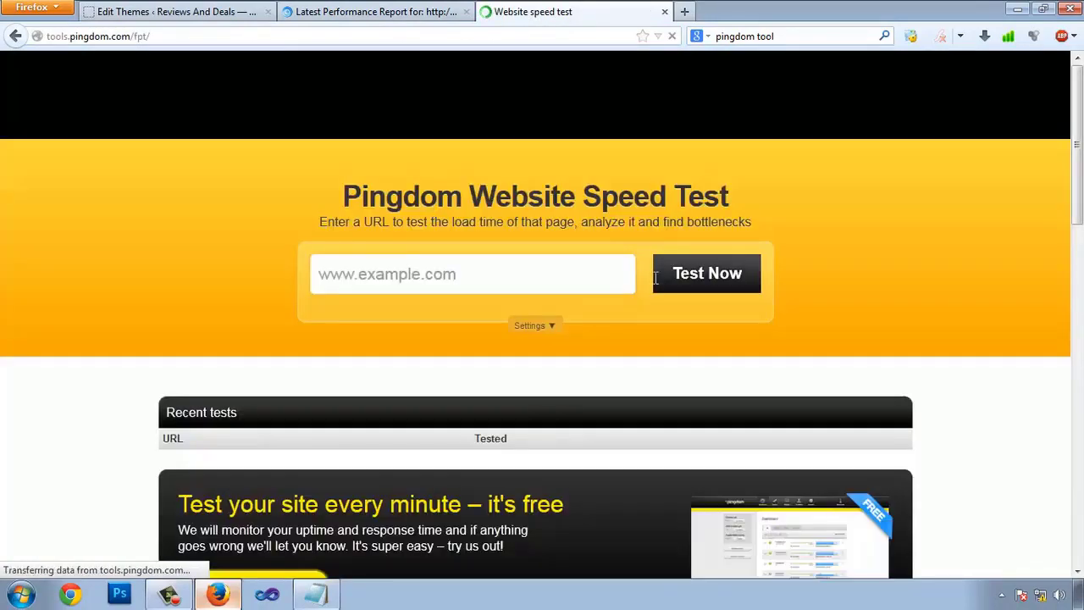
{"action": "left_click", "coordinate": [378, 13]}
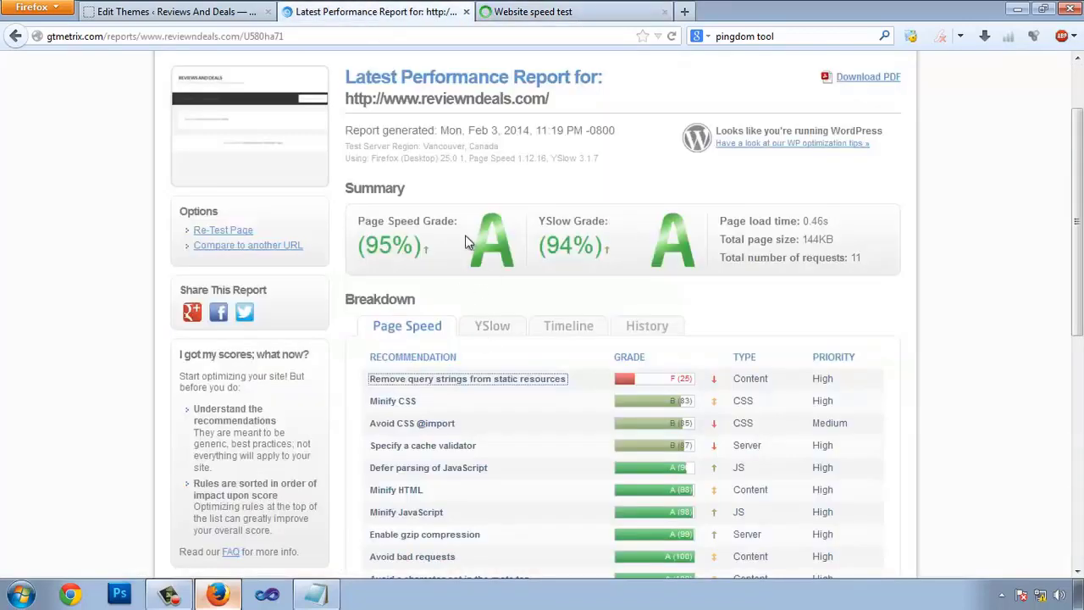
{"action": "left_click", "coordinate": [558, 12]}
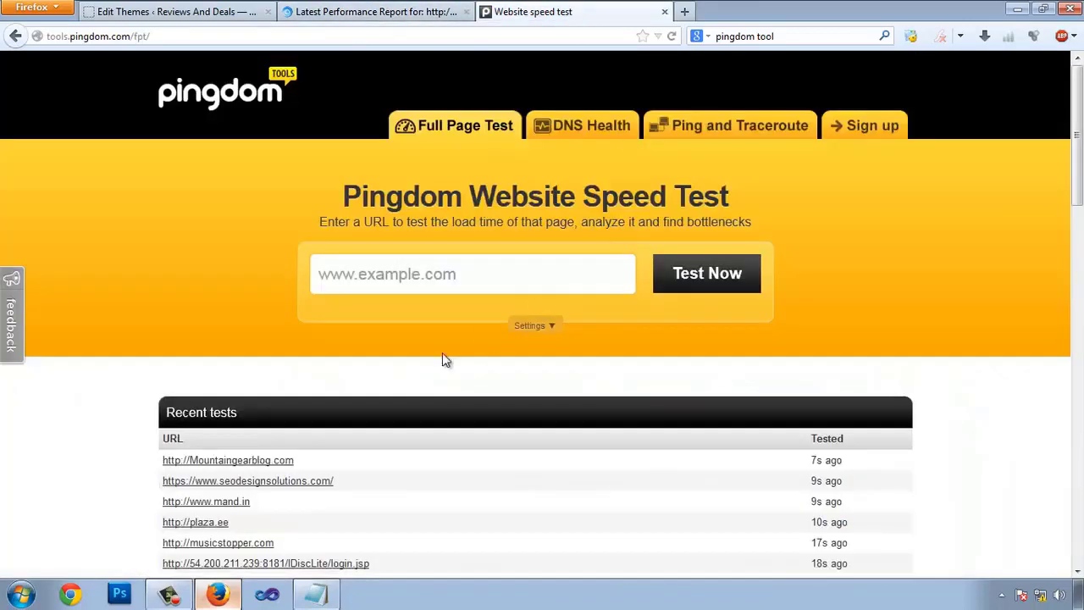
{"action": "left_click", "coordinate": [398, 277]}
{"action": "type", "text": "www.re"}
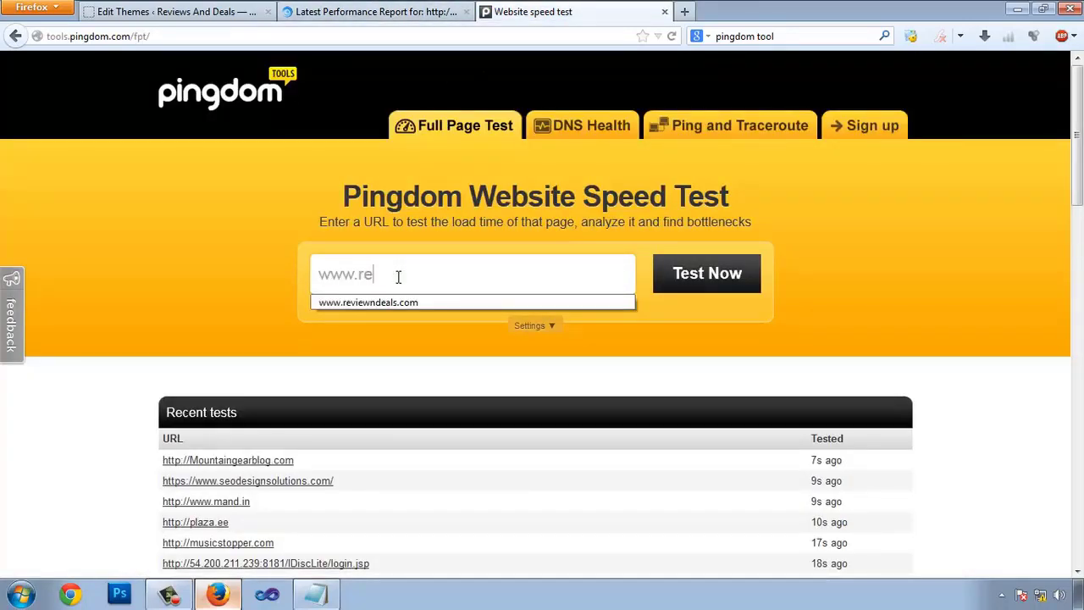
{"action": "type", "text": "viewndeals.com"}
{"action": "left_click", "coordinate": [703, 279]}
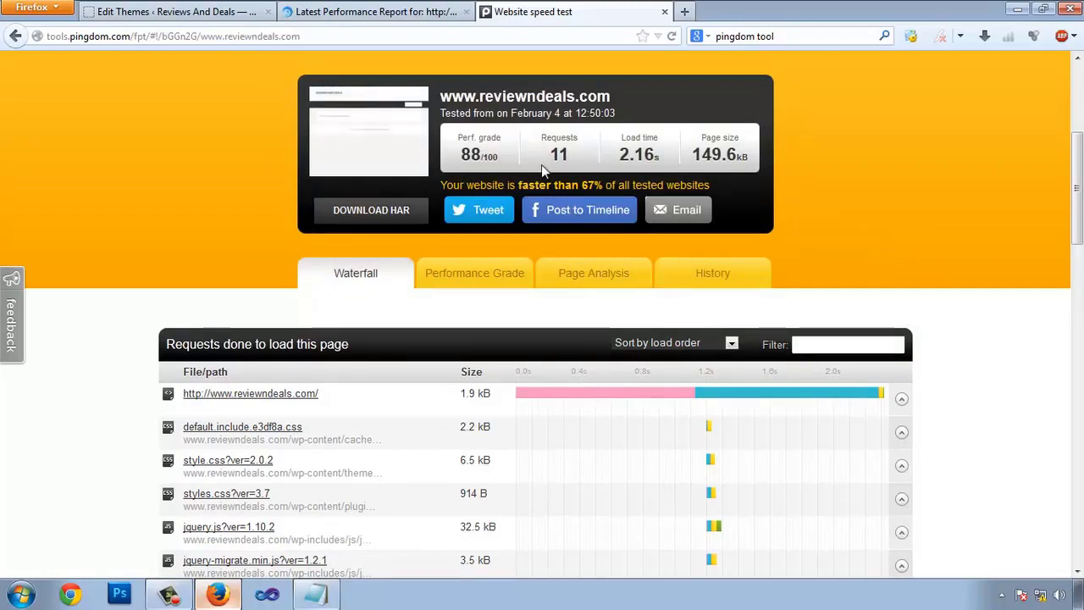
- Highlight Pingdom's summary figures: grade 88, requests, 2.16 s load time and 149.6 kB size
{"action": "double_click", "coordinate": [464, 137]}
{"action": "double_click", "coordinate": [466, 154]}
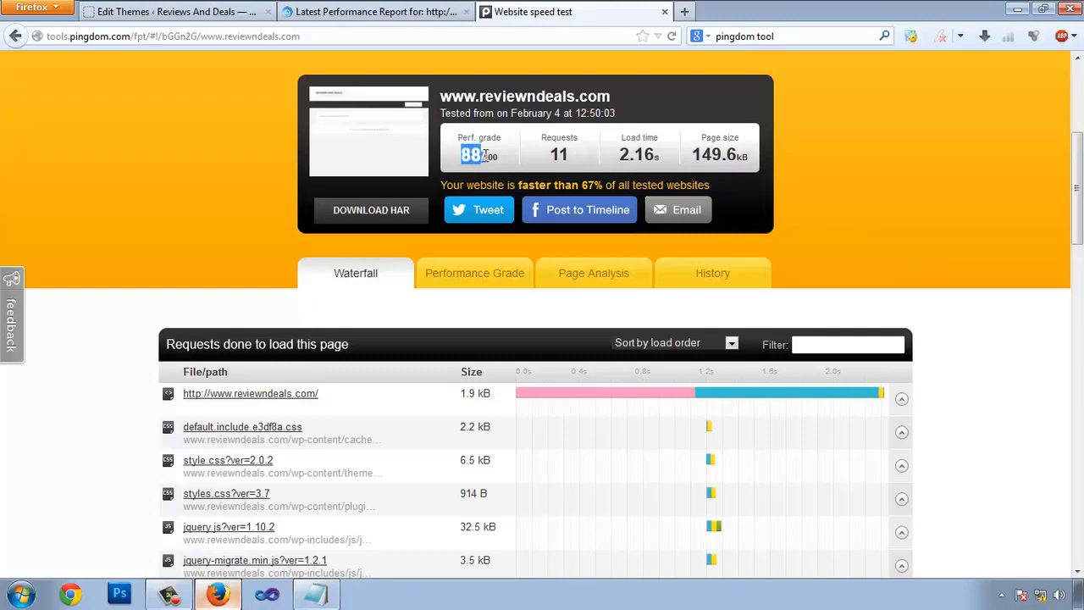
{"action": "double_click", "coordinate": [558, 138]}
{"action": "left_click", "coordinate": [642, 159]}
{"action": "left_click_drag", "start_coordinate": [624, 136], "coordinate": [659, 161]}
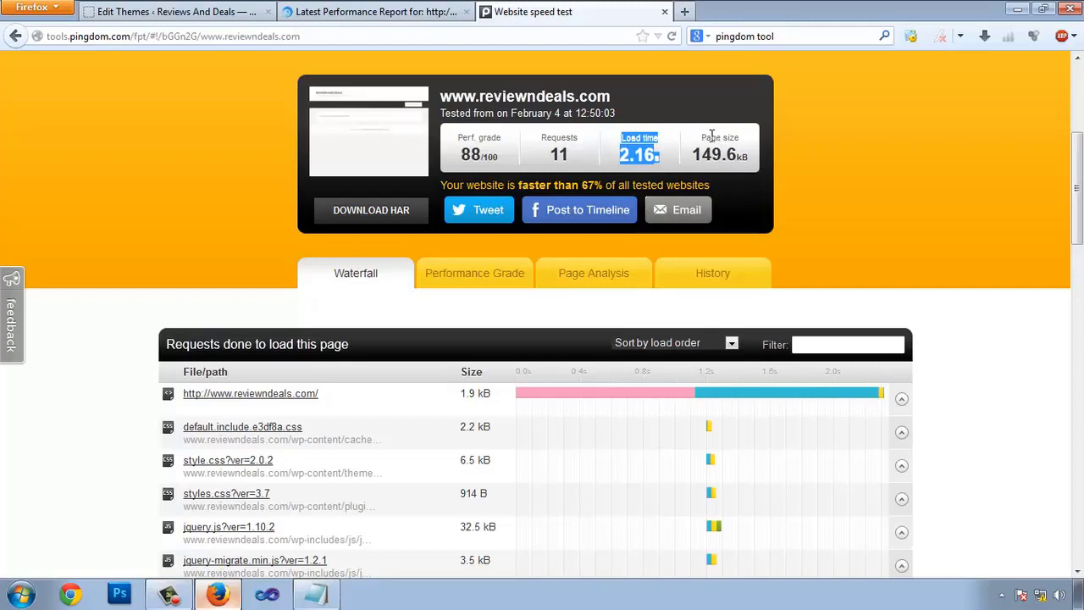
{"action": "left_click_drag", "start_coordinate": [726, 137], "coordinate": [743, 161]}
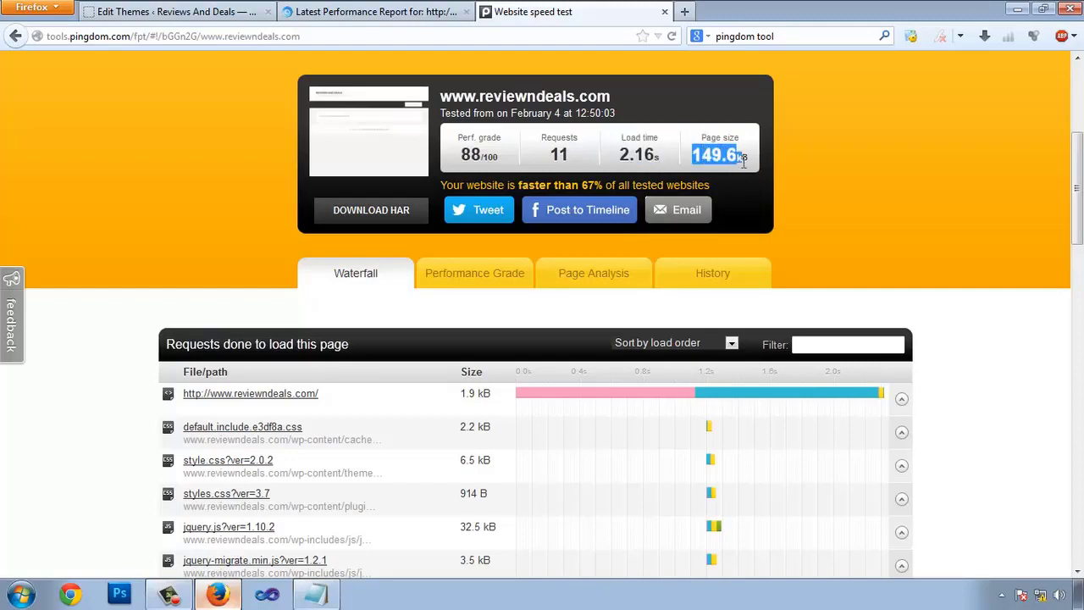
- Show the Performance Grade breakdown, where query-string removal scores 25, then return to the theme editor
{"action": "scroll", "coordinate": [1016, 338], "scroll_direction": "down", "scroll_amount": 4}
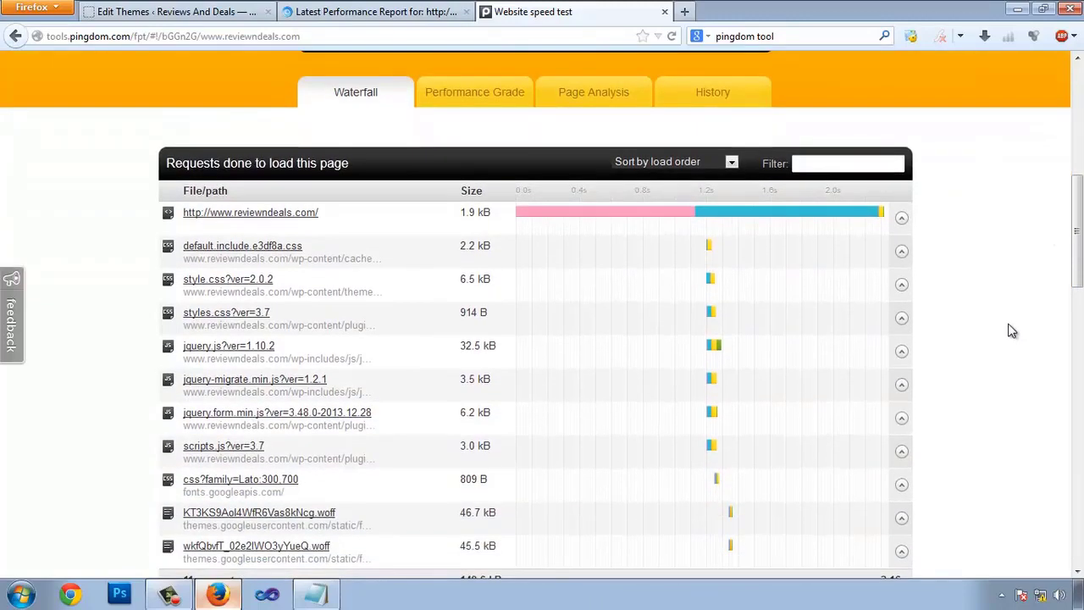
{"action": "scroll", "coordinate": [525, 296], "scroll_direction": "down", "scroll_amount": 6}
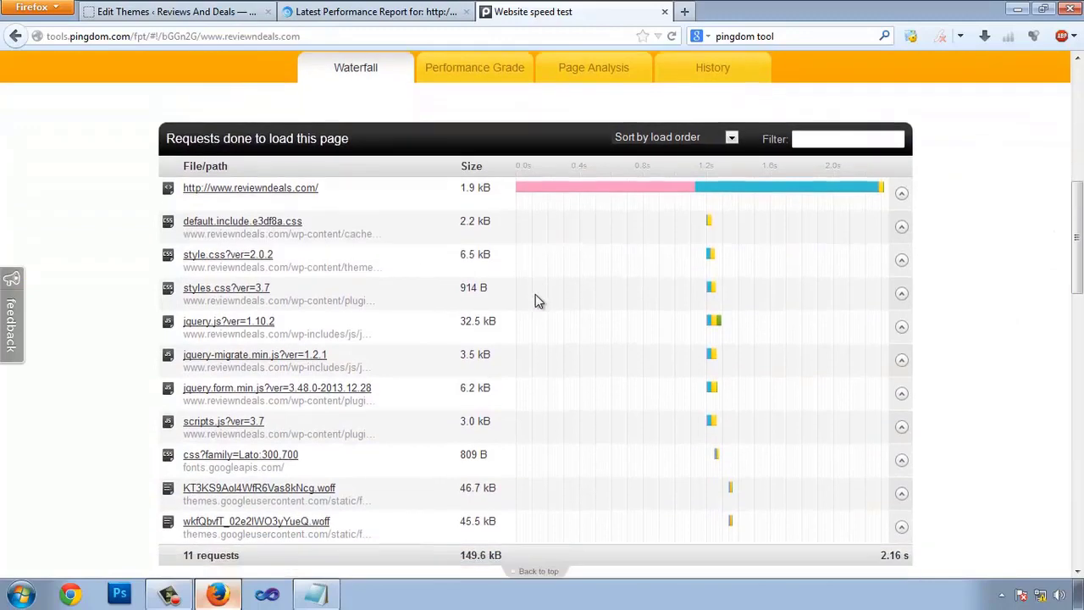
{"action": "scroll", "coordinate": [643, 331], "scroll_direction": "up", "scroll_amount": 4}
{"action": "mouse_move", "coordinate": [739, 411]}
{"action": "scroll", "coordinate": [603, 336], "scroll_direction": "up", "scroll_amount": 4}
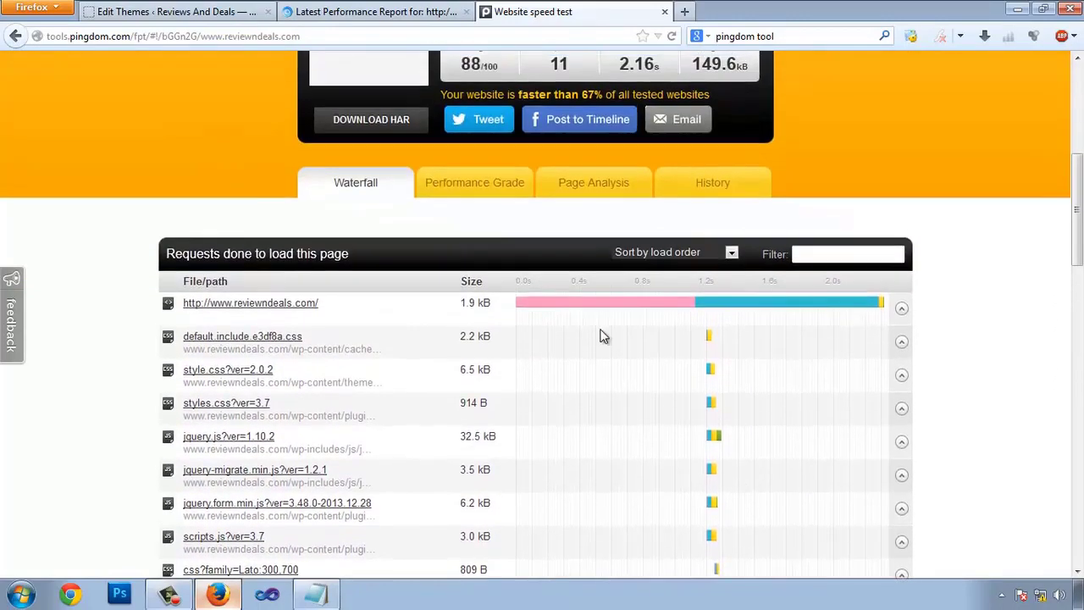
{"action": "left_click", "coordinate": [493, 191]}
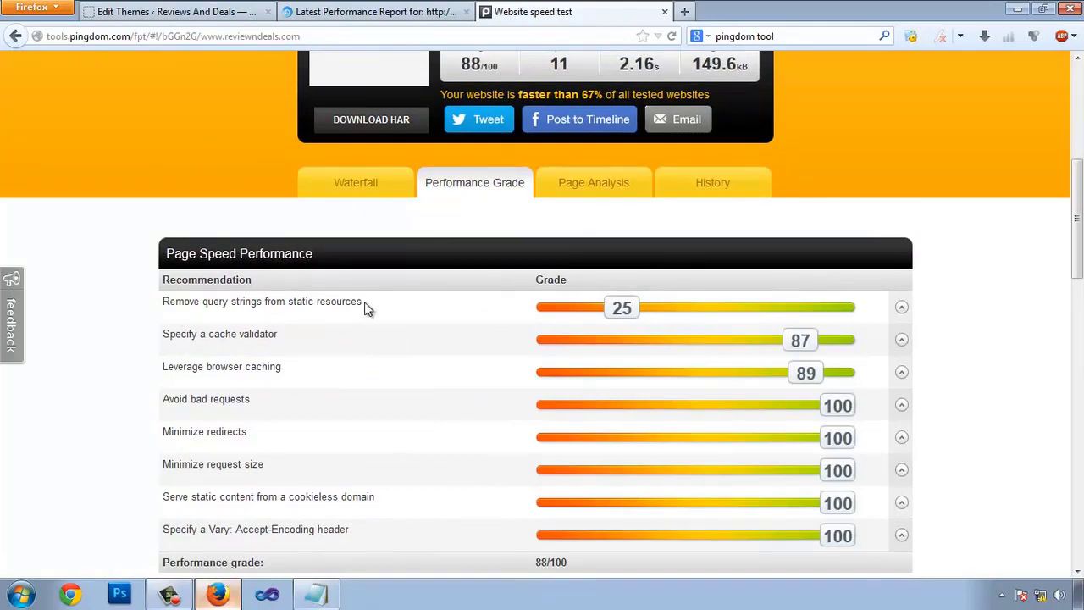
{"action": "left_click_drag", "start_coordinate": [200, 313], "coordinate": [315, 318]}
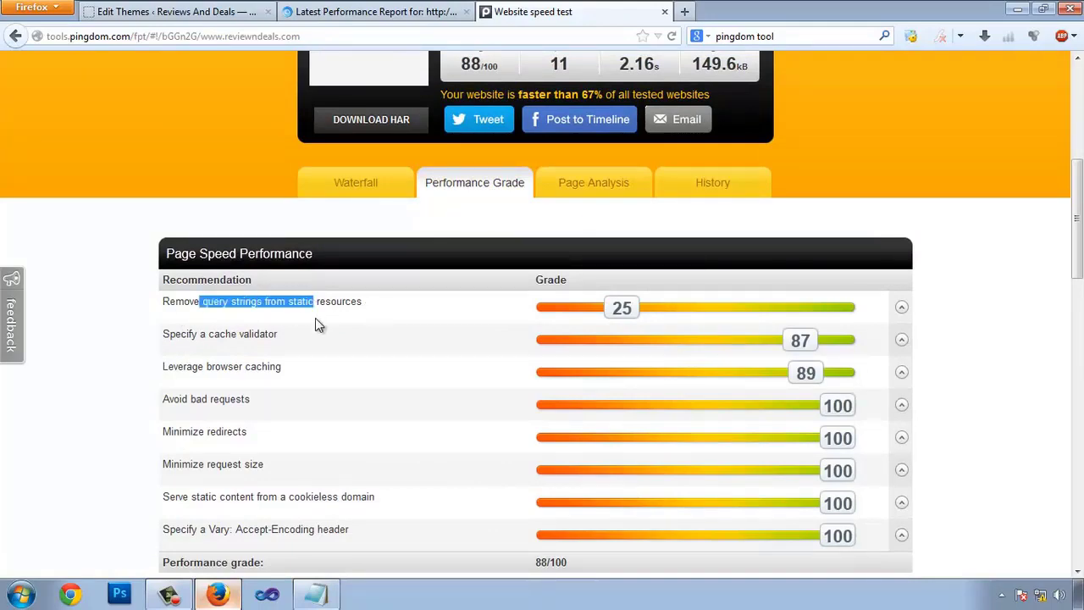
{"action": "left_click", "coordinate": [315, 318]}
{"action": "left_click", "coordinate": [169, 12]}
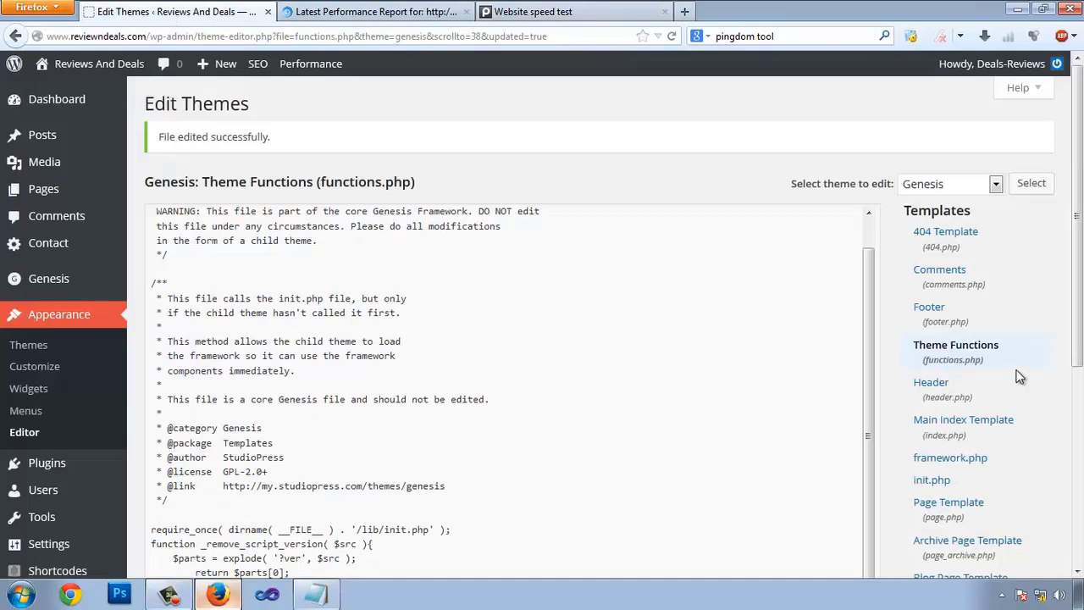
- Move the _remove_script_version opening brace onto its own line, save functions.php, and return to Pingdom
{"action": "scroll", "coordinate": [1018, 376], "scroll_direction": "down", "scroll_amount": 2}
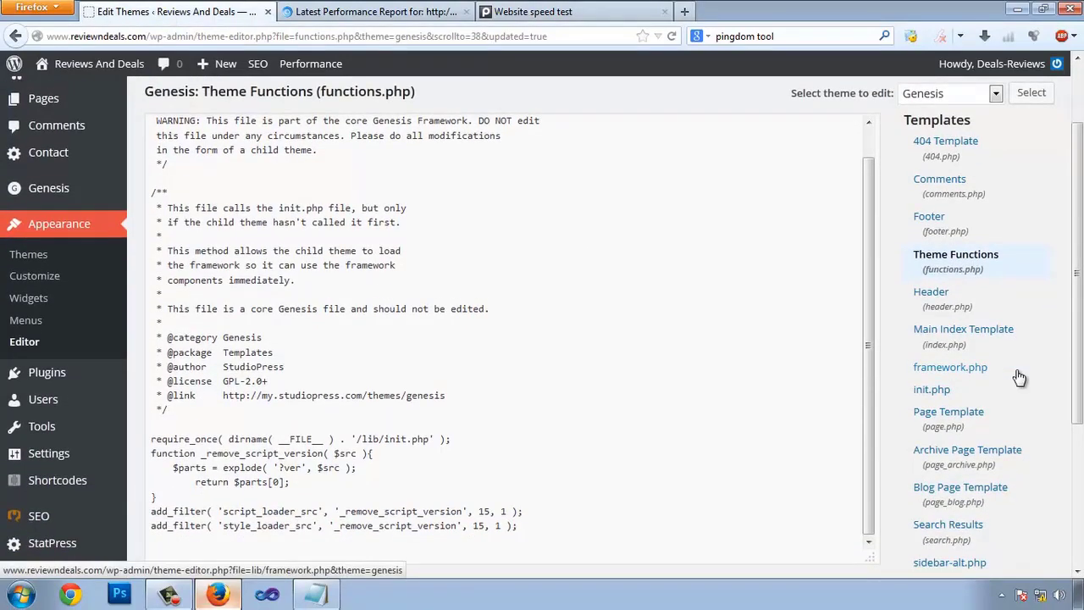
{"action": "scroll", "coordinate": [686, 353], "scroll_direction": "down", "scroll_amount": 2}
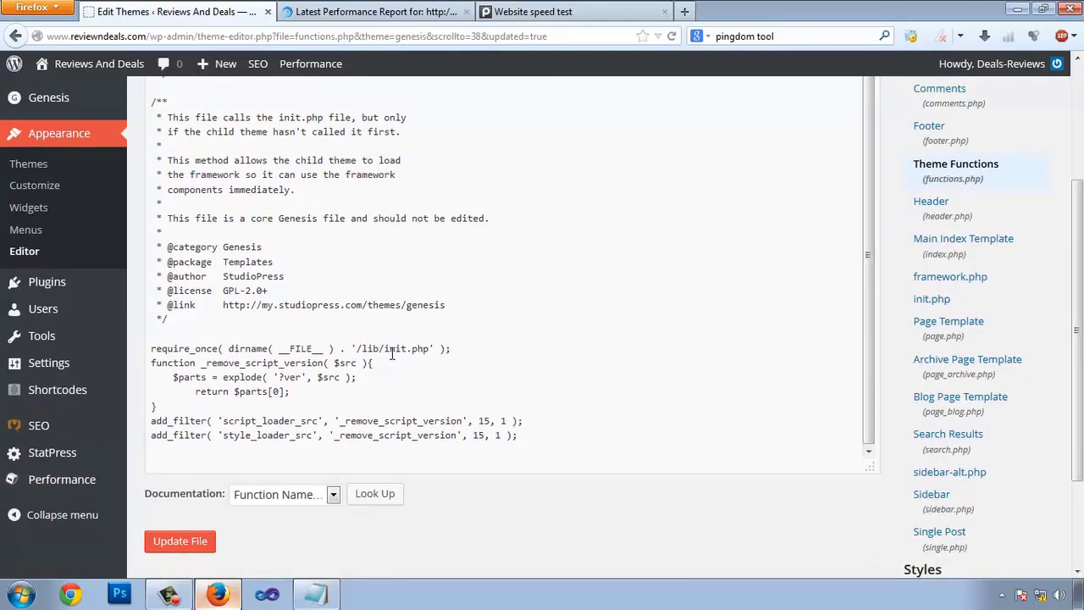
{"action": "scroll", "coordinate": [392, 354], "scroll_direction": "down", "scroll_amount": 2}
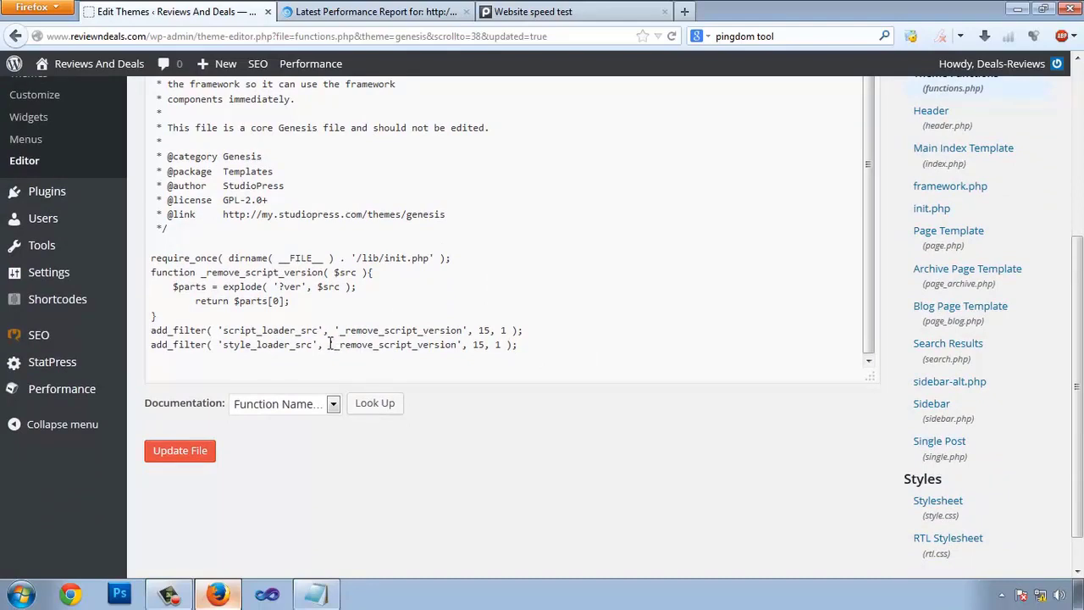
{"action": "left_click", "coordinate": [366, 272]}
{"action": "key", "text": "Return"}
{"action": "type", "text": "{"}
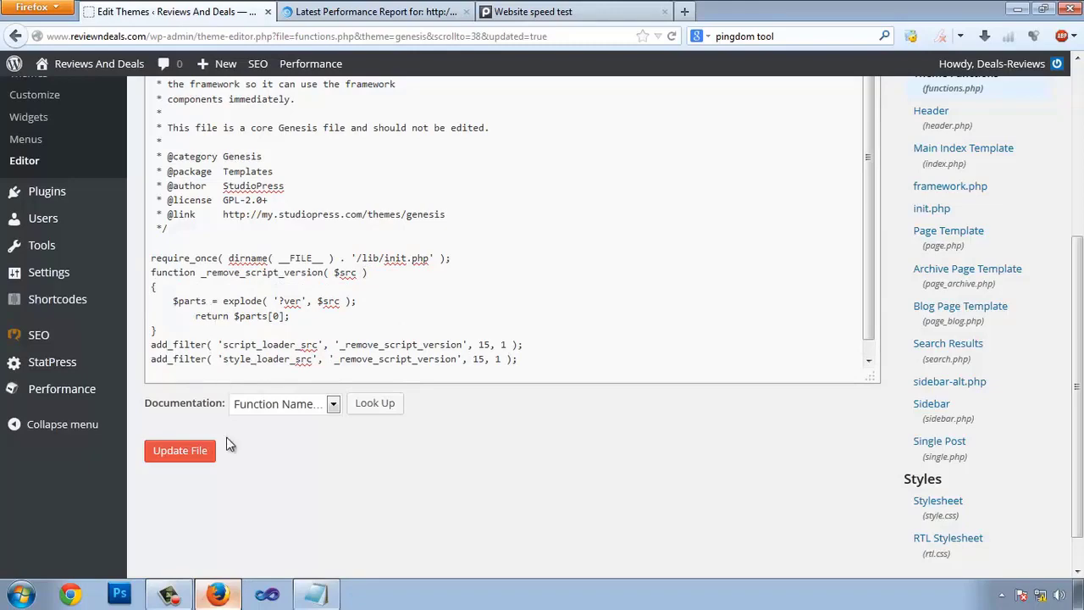
{"action": "left_click", "coordinate": [178, 453]}
{"action": "mouse_move", "coordinate": [134, 351]}
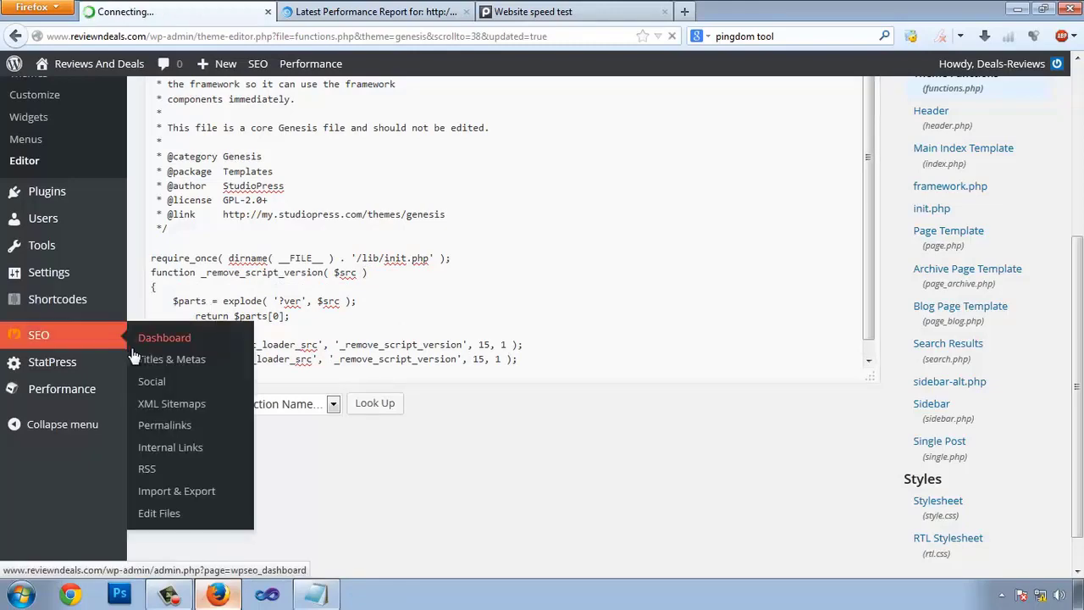
{"action": "left_click", "coordinate": [610, 12]}
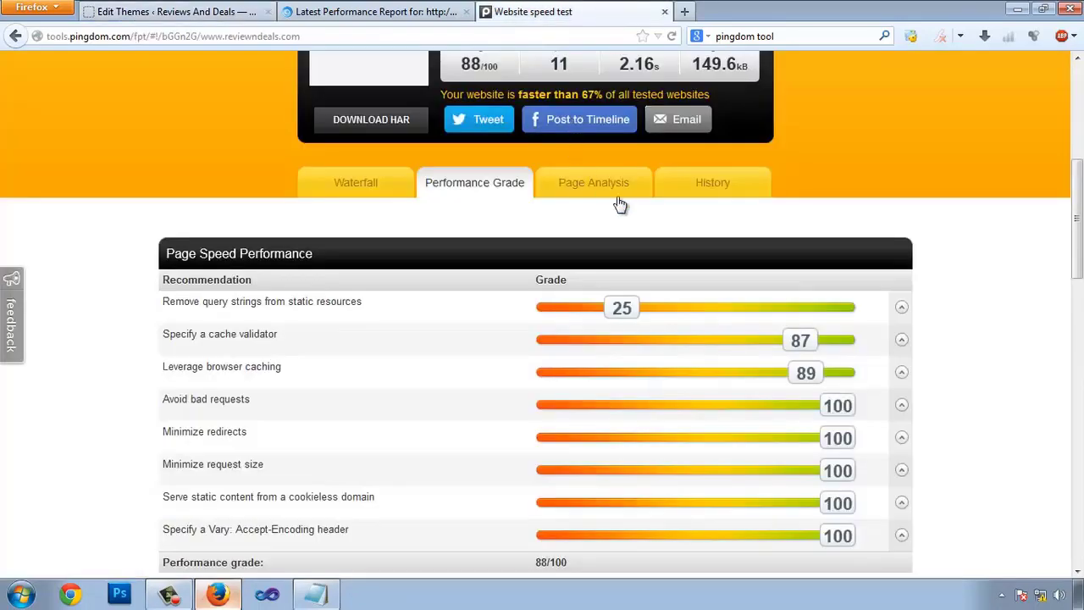
- Start a new Pingdom speed test and re-run the GTmetrix test for reviewndeals.com
{"action": "scroll", "coordinate": [627, 207], "scroll_direction": "up", "scroll_amount": 5}
{"action": "left_click", "coordinate": [585, 167]}
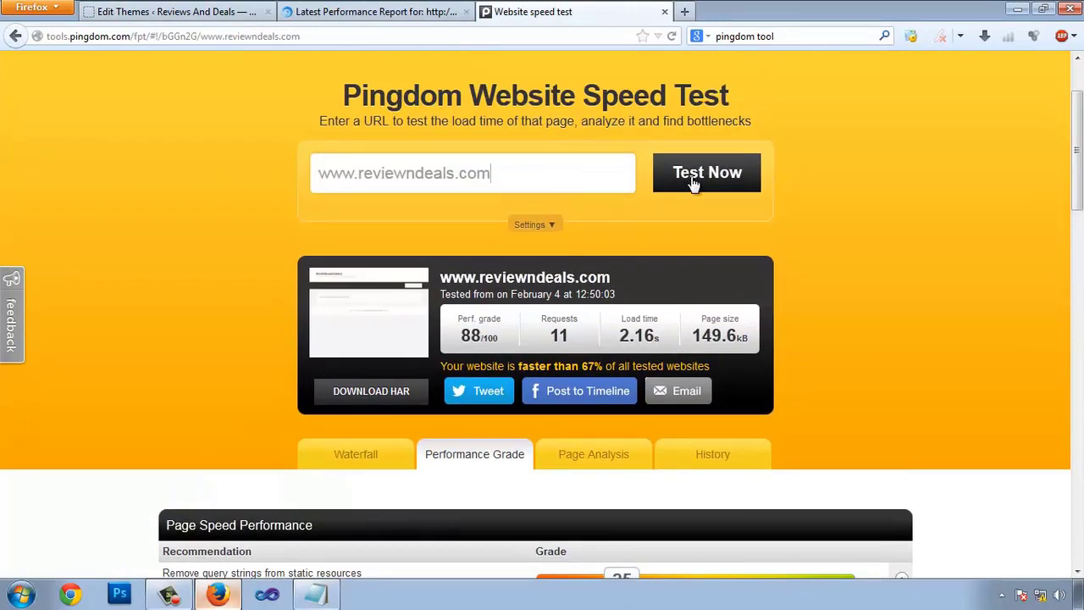
{"action": "left_click", "coordinate": [693, 174]}
{"action": "left_click", "coordinate": [376, 11]}
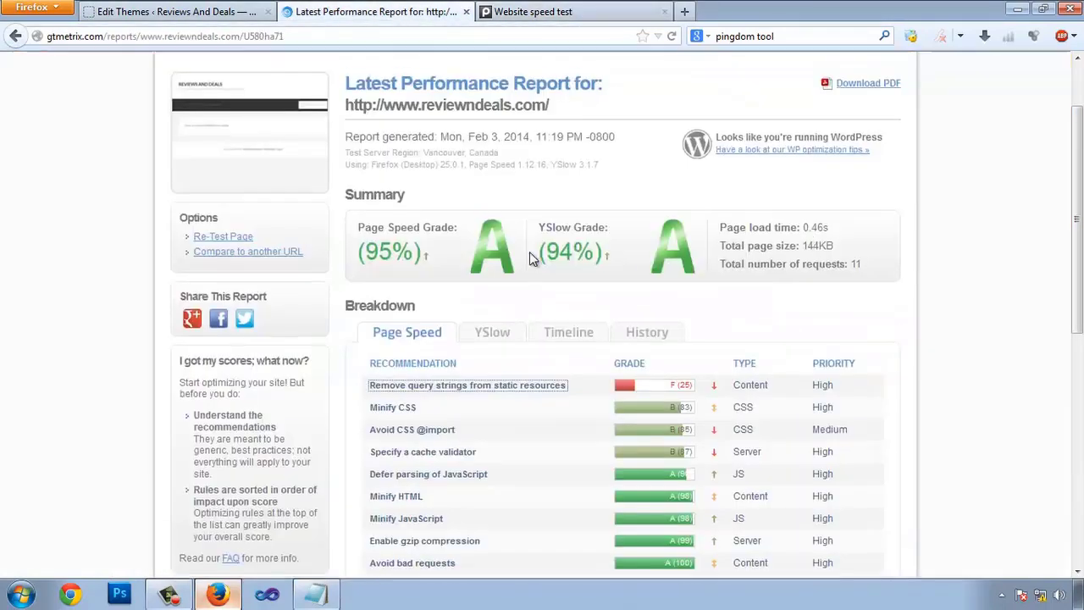
{"action": "scroll", "coordinate": [529, 252], "scroll_direction": "up", "scroll_amount": 2}
{"action": "left_click", "coordinate": [229, 321]}
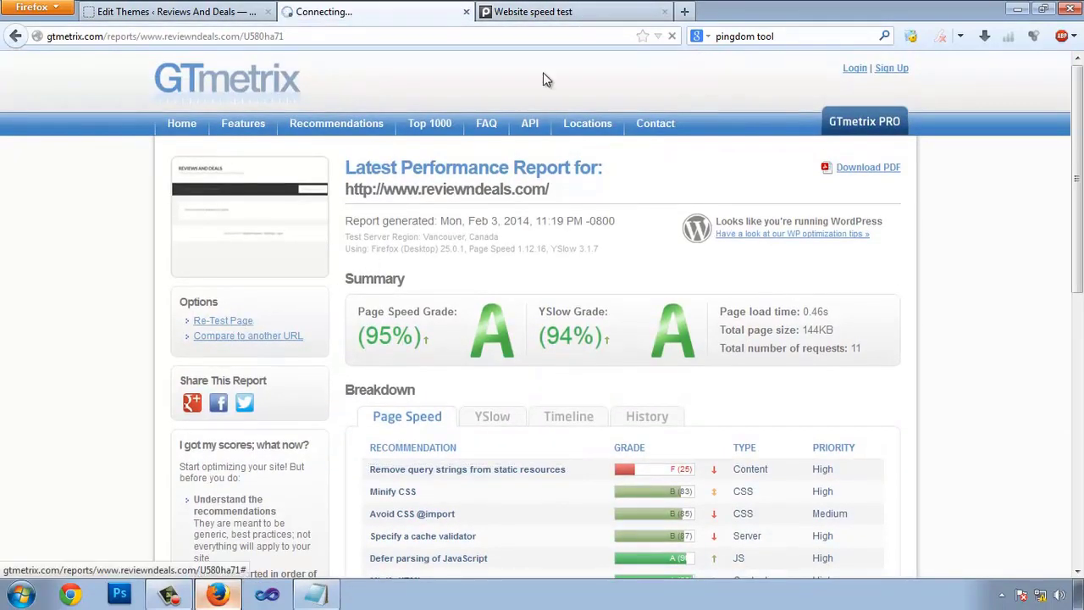
- Check both tests' progress and view the finished Pingdom performance grade breakdown
{"action": "left_click", "coordinate": [534, 12]}
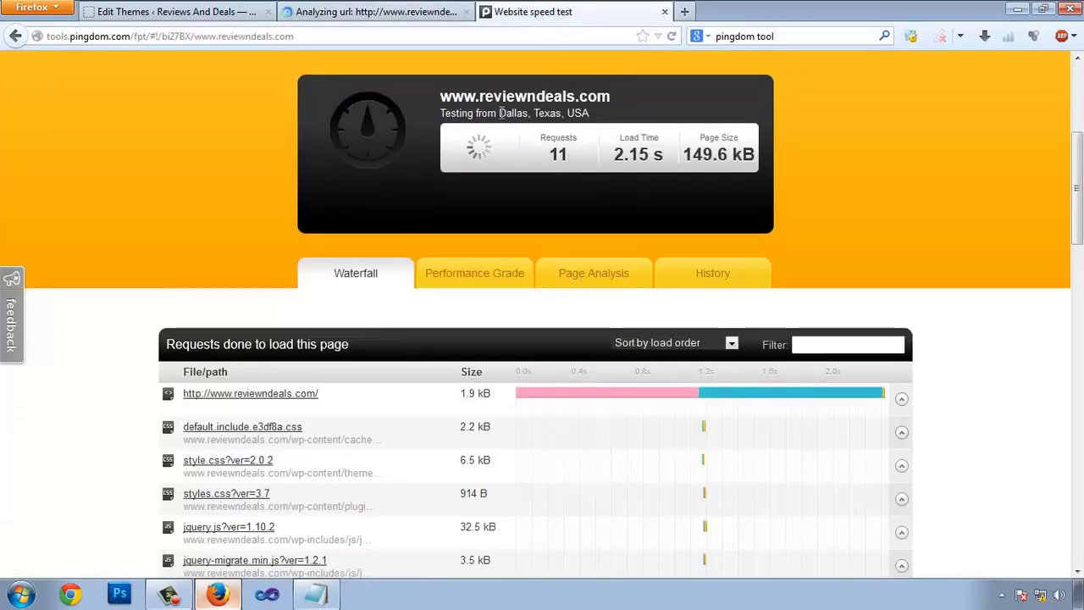
{"action": "left_click", "coordinate": [377, 12]}
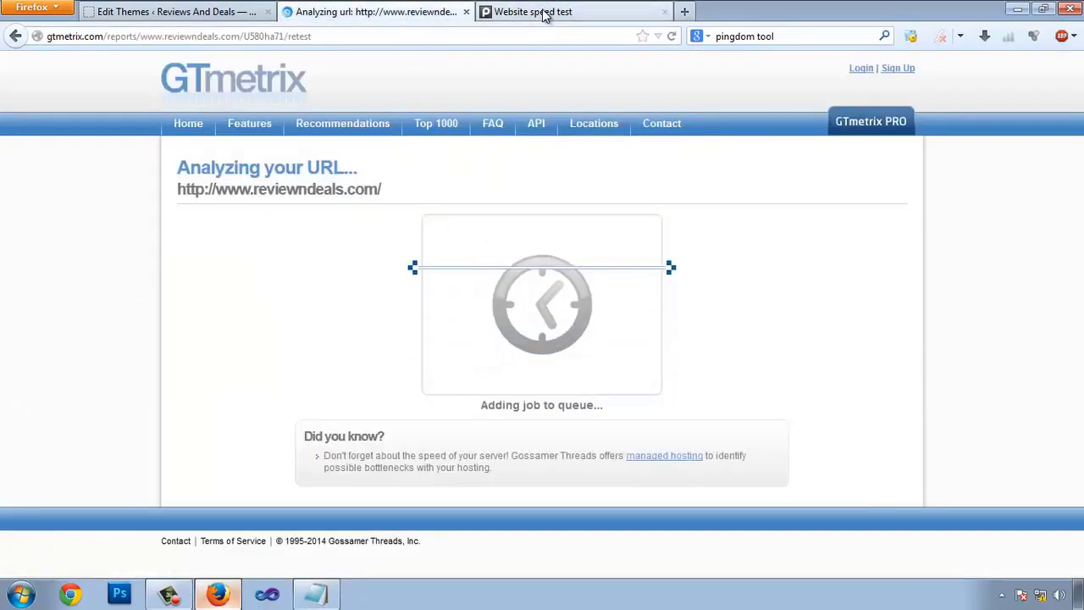
{"action": "left_click", "coordinate": [542, 16]}
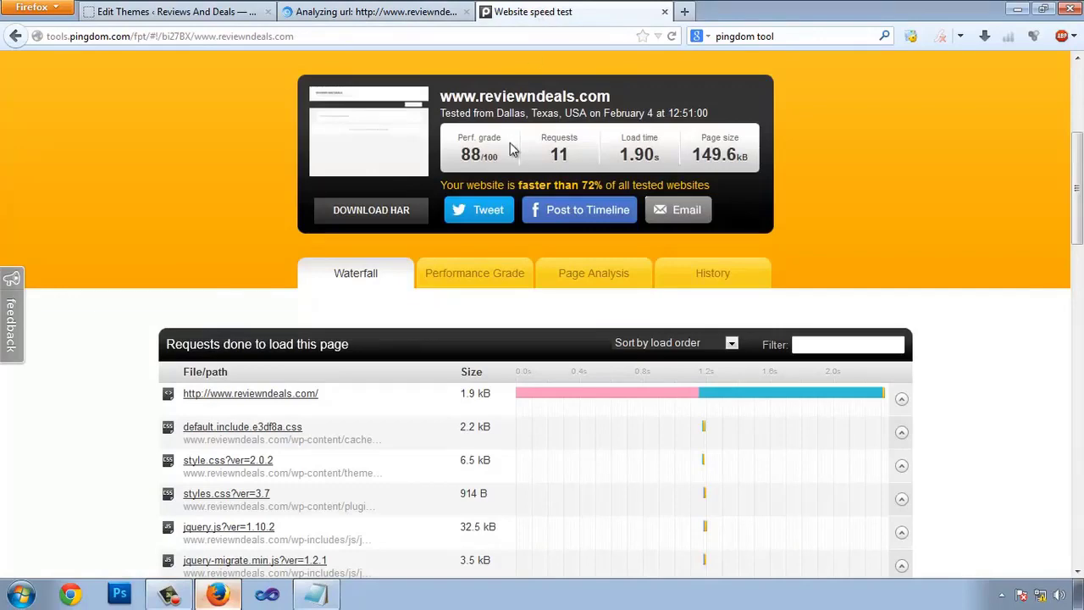
{"action": "scroll", "coordinate": [572, 244], "scroll_direction": "down", "scroll_amount": 4}
{"action": "left_click", "coordinate": [468, 94]}
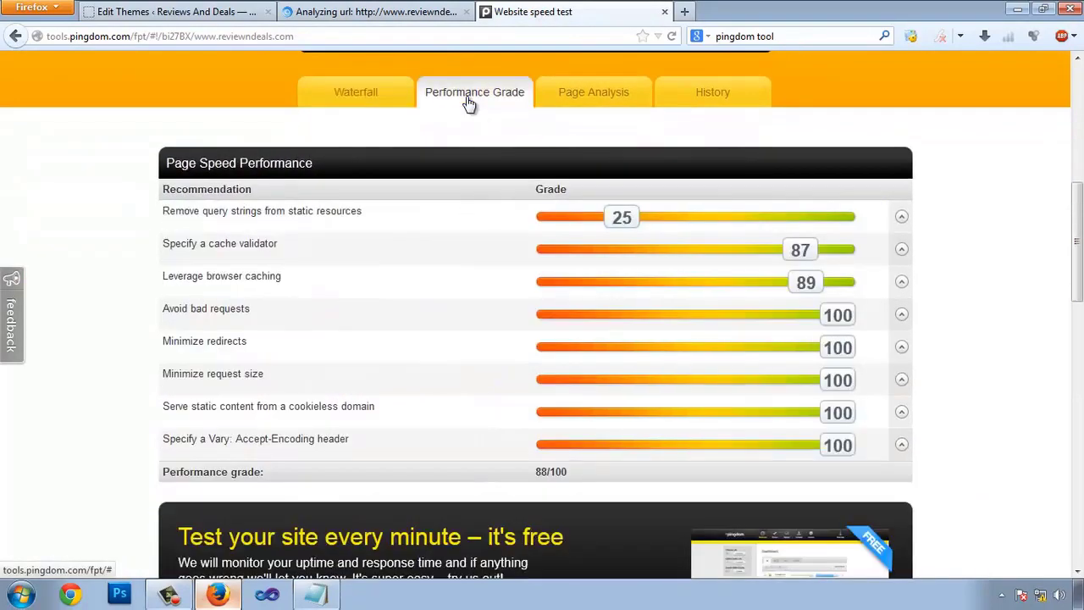
- Expand GTmetrix's 'Remove query strings from static resources' recommendation, still graded F (25), then return to functions.php
{"action": "left_click", "coordinate": [344, 10]}
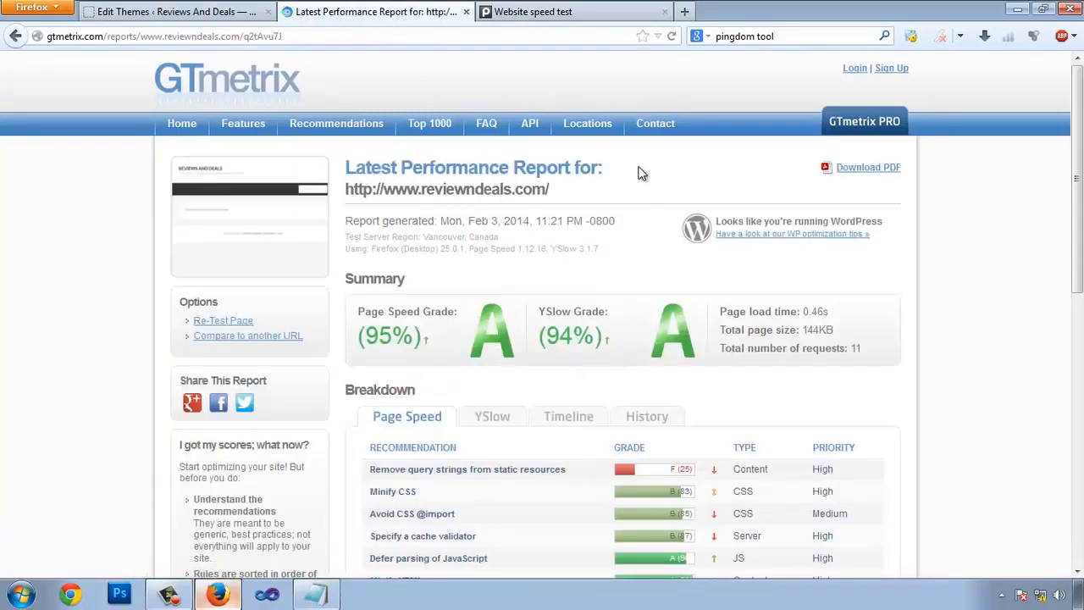
{"action": "scroll", "coordinate": [644, 172], "scroll_direction": "down", "scroll_amount": 4}
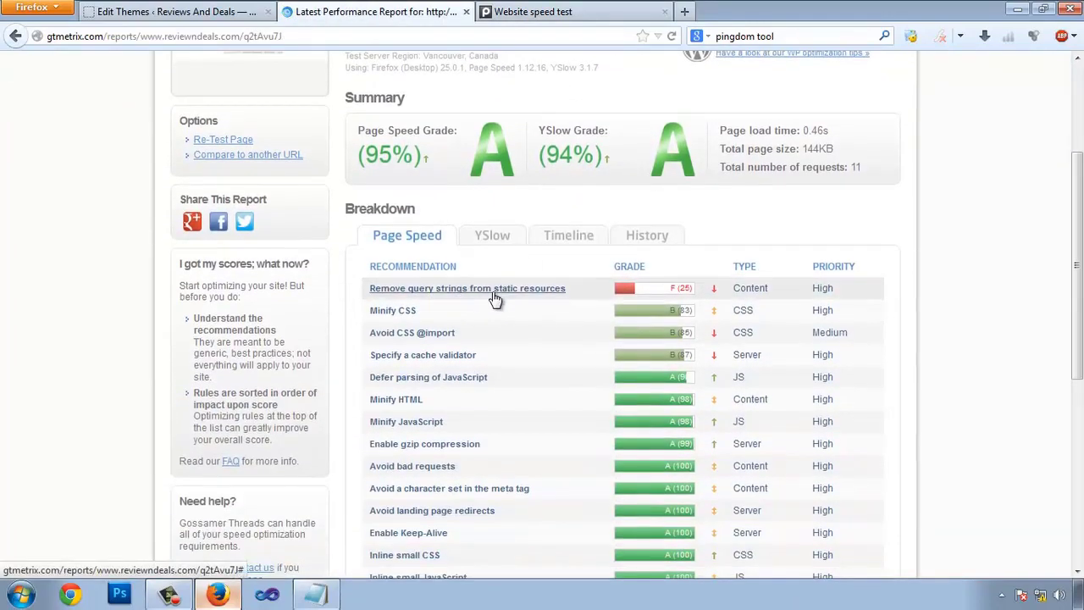
{"action": "left_click", "coordinate": [494, 298]}
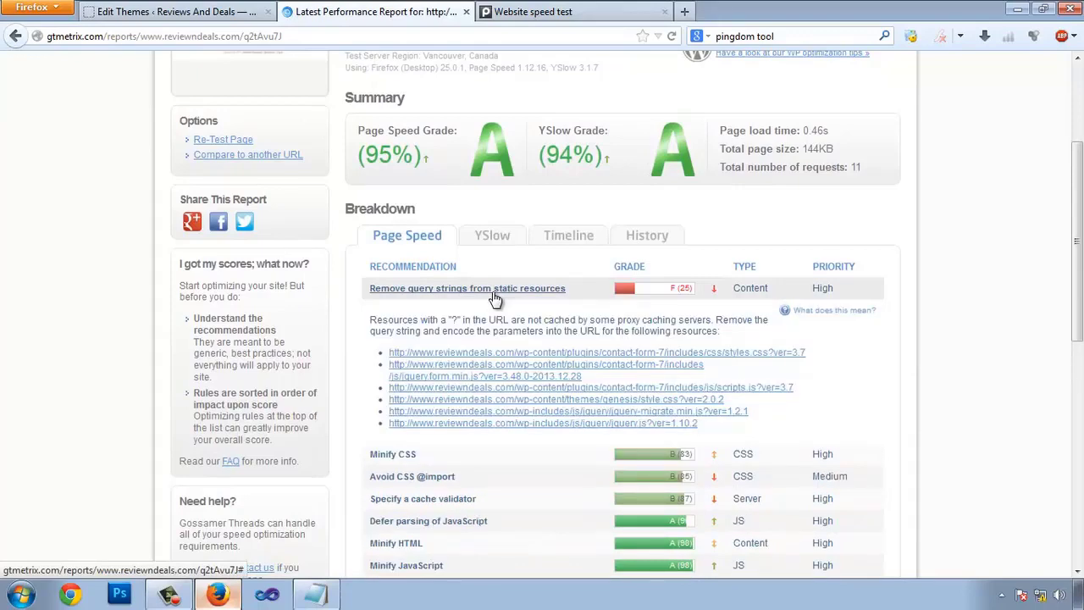
{"action": "left_click", "coordinate": [193, 12]}
{"action": "scroll", "coordinate": [1036, 294], "scroll_direction": "down", "scroll_amount": 5}
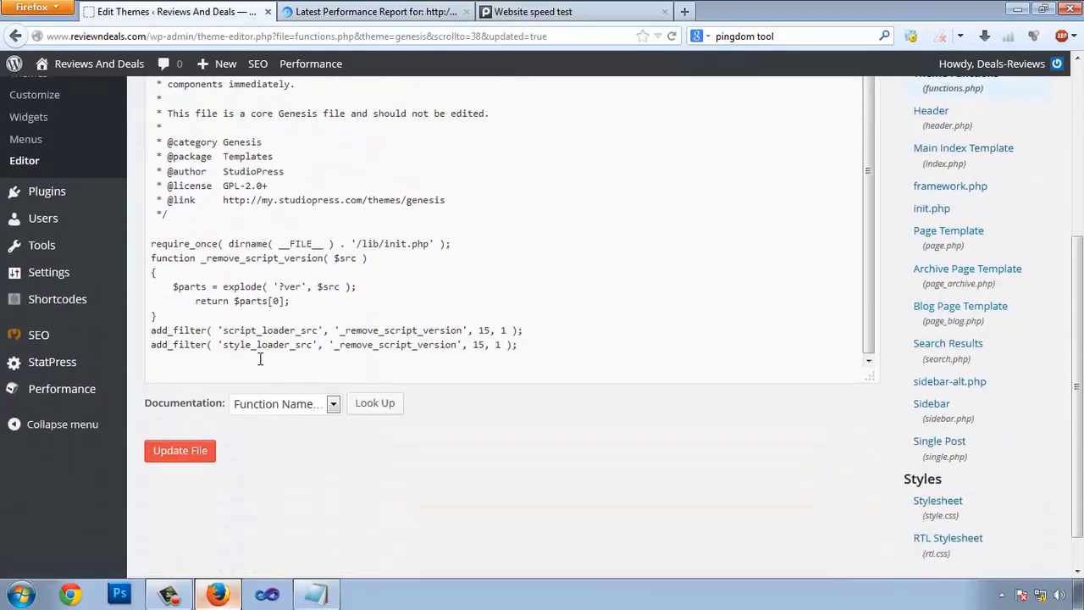
- Glance at the query string remover notes in Notepad, minimize them, and return to the GTmetrix report
{"action": "left_click", "coordinate": [307, 597]}
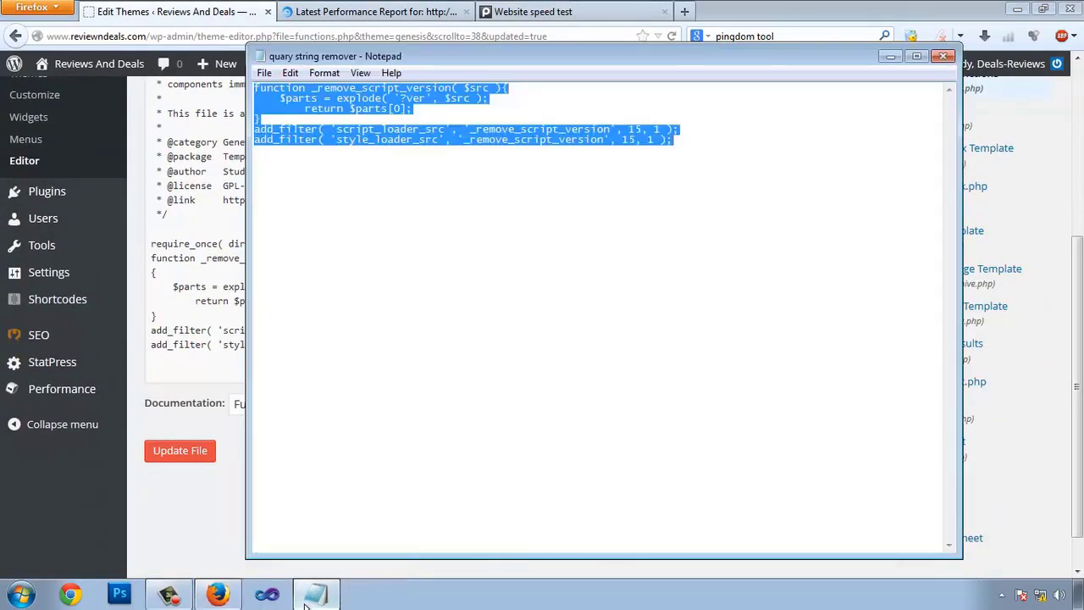
{"action": "left_click", "coordinate": [307, 597]}
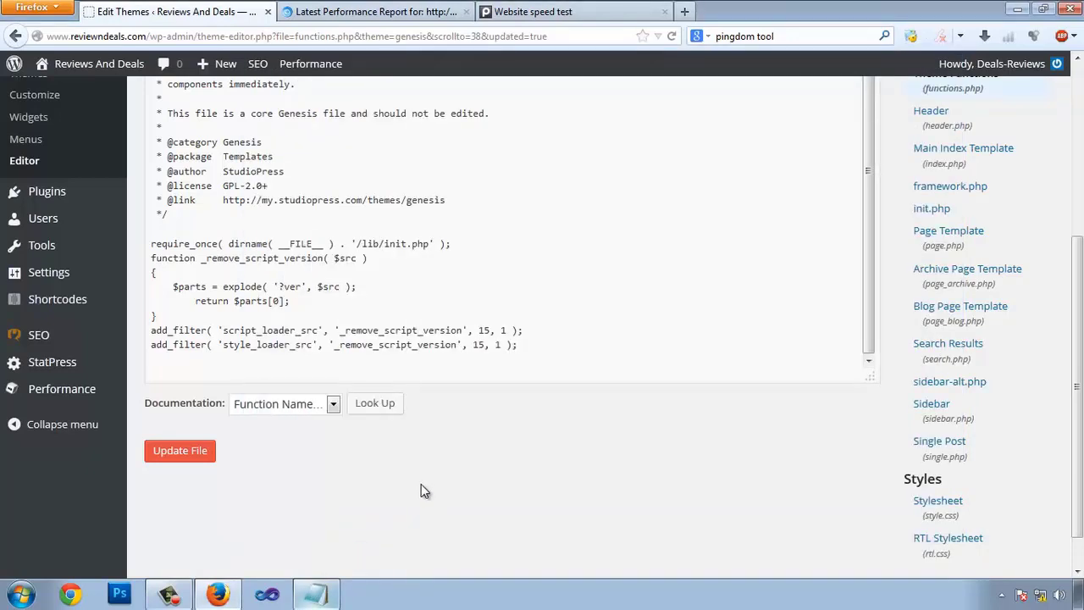
{"action": "scroll", "coordinate": [415, 487], "scroll_direction": "up", "scroll_amount": 3}
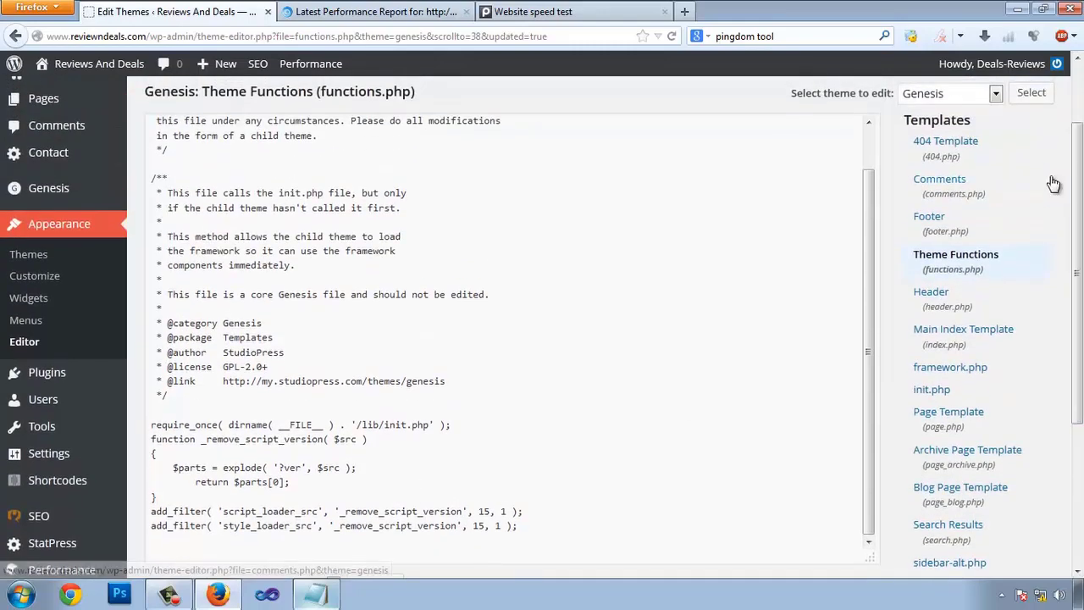
{"action": "left_click", "coordinate": [315, 8]}
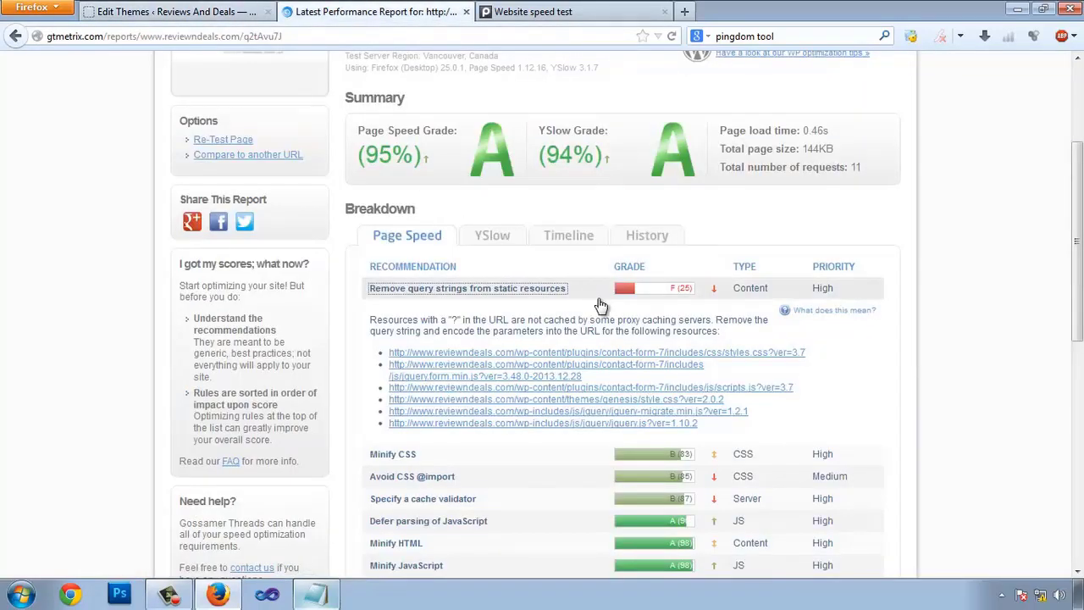
- Review the added query-string remover code at the end of the Genesis functions.php
{"action": "left_click", "coordinate": [230, 11]}
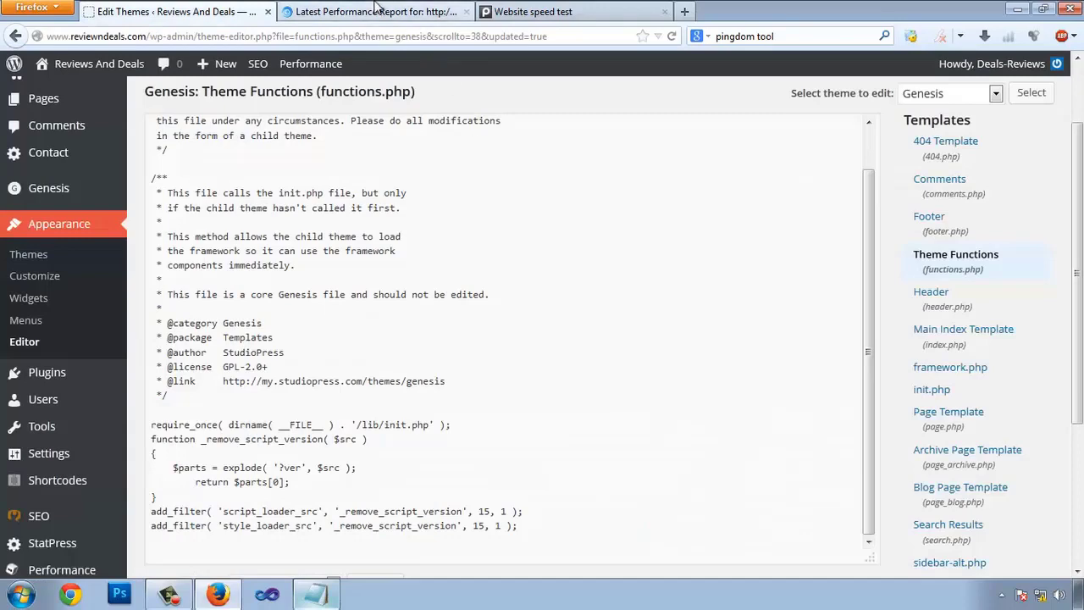
{"action": "left_click", "coordinate": [377, 10]}
{"action": "left_click", "coordinate": [169, 11]}
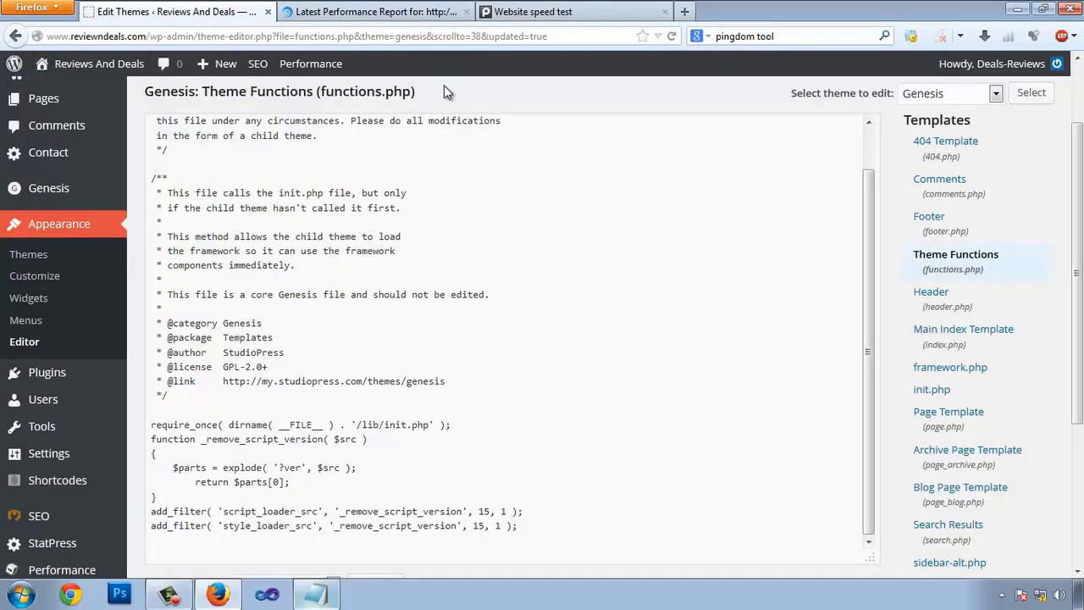
{"action": "scroll", "coordinate": [551, 254], "scroll_direction": "down", "scroll_amount": 2}
{"action": "left_click_drag", "start_coordinate": [870, 313], "coordinate": [883, 242]}
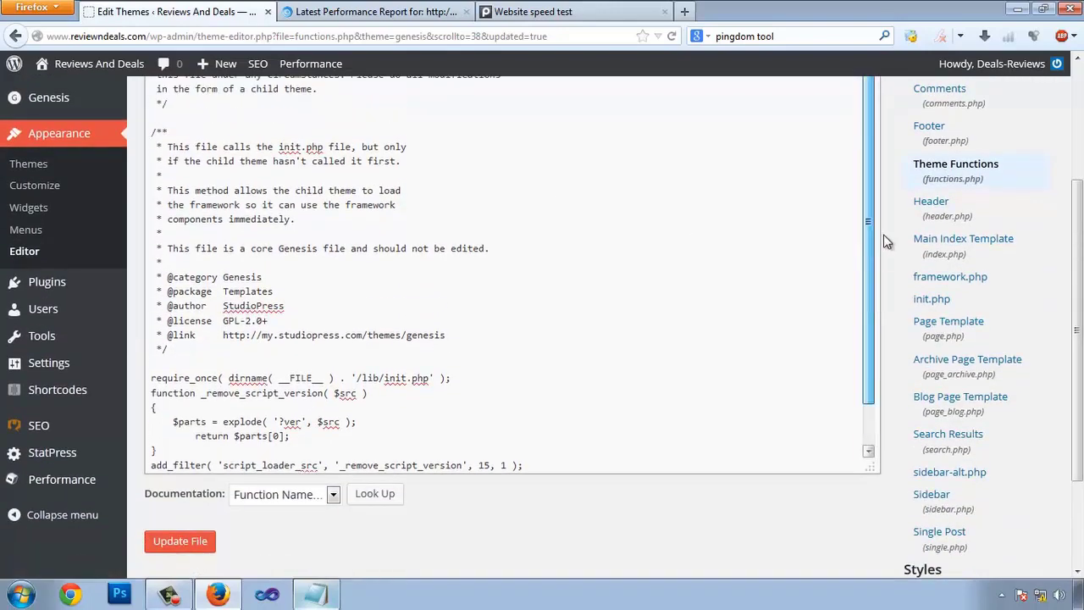
{"action": "left_click_drag", "start_coordinate": [871, 375], "coordinate": [873, 420]}
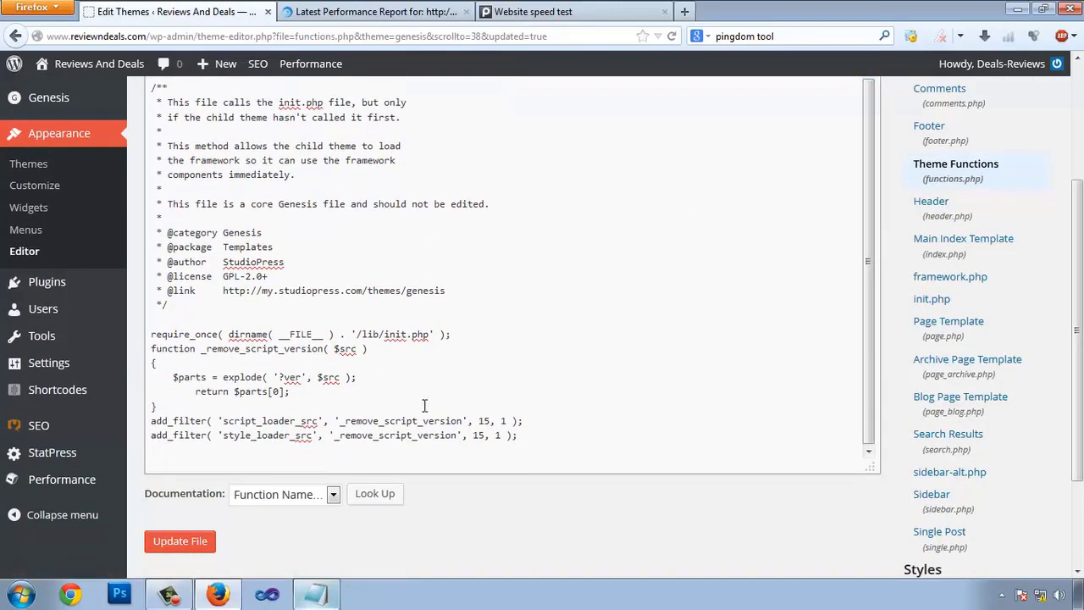
{"action": "left_click_drag", "start_coordinate": [234, 404], "coordinate": [418, 400]}
{"action": "left_click", "coordinate": [347, 368]}
{"action": "left_click", "coordinate": [416, 404]}
- Review GTmetrix results: Page Speed 95%, YSlow 94%, 0.46s load, 11 requests; then back to the editor
{"action": "left_click", "coordinate": [396, 10]}
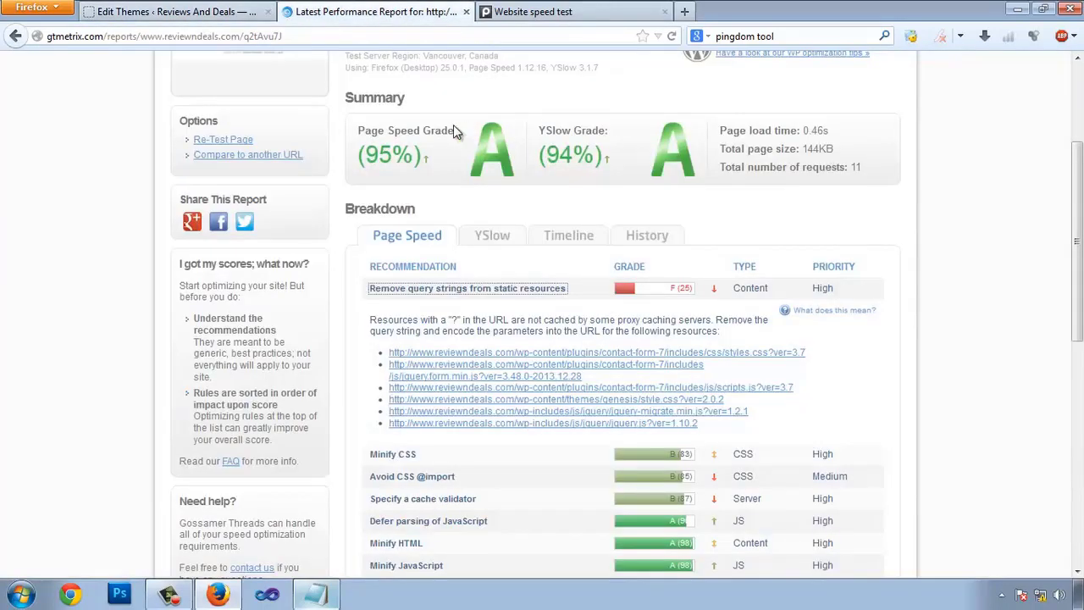
{"action": "left_click_drag", "start_coordinate": [417, 145], "coordinate": [430, 166]}
{"action": "left_click", "coordinate": [431, 166]}
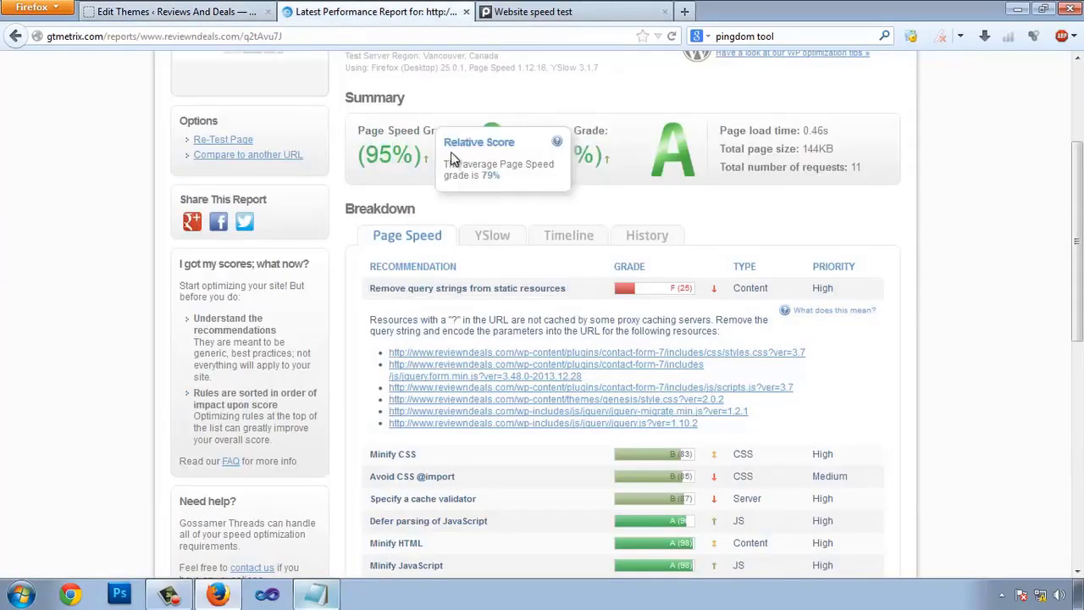
{"action": "left_click", "coordinate": [508, 12]}
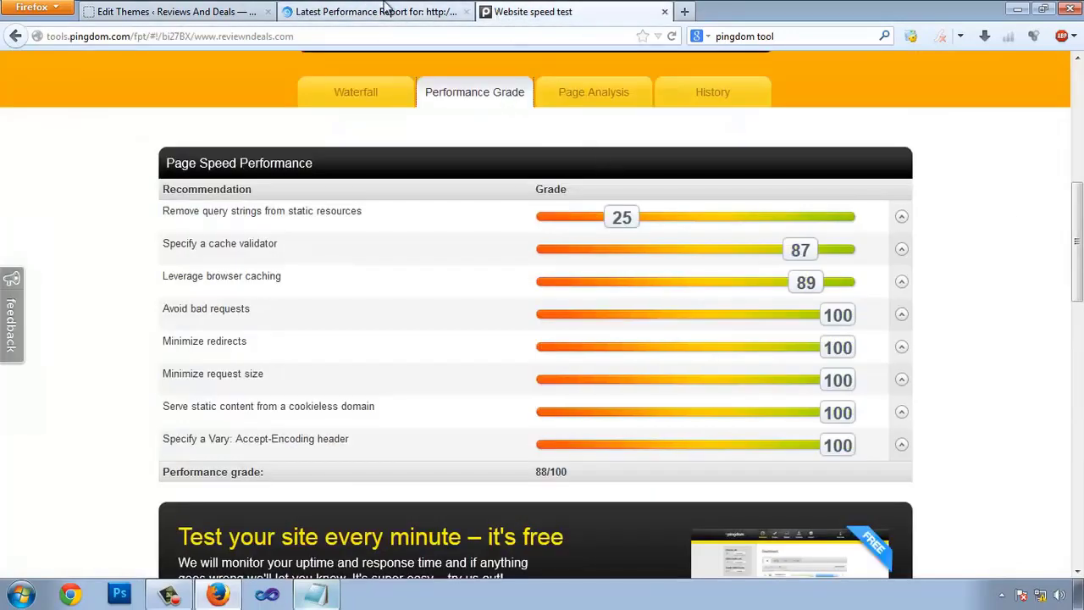
{"action": "left_click", "coordinate": [391, 11]}
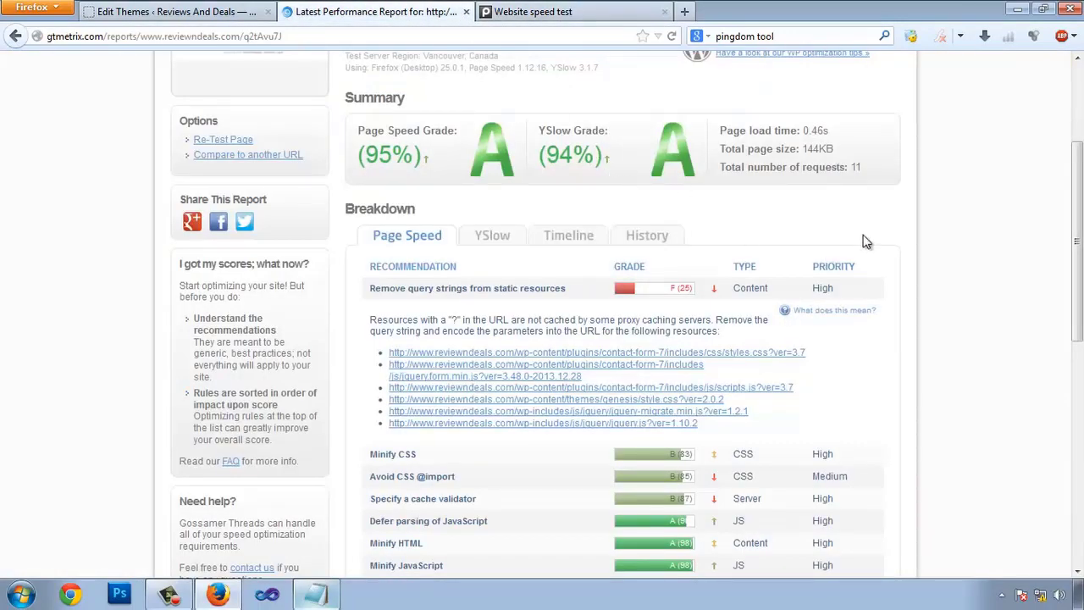
{"action": "left_click_drag", "start_coordinate": [371, 133], "coordinate": [421, 161]}
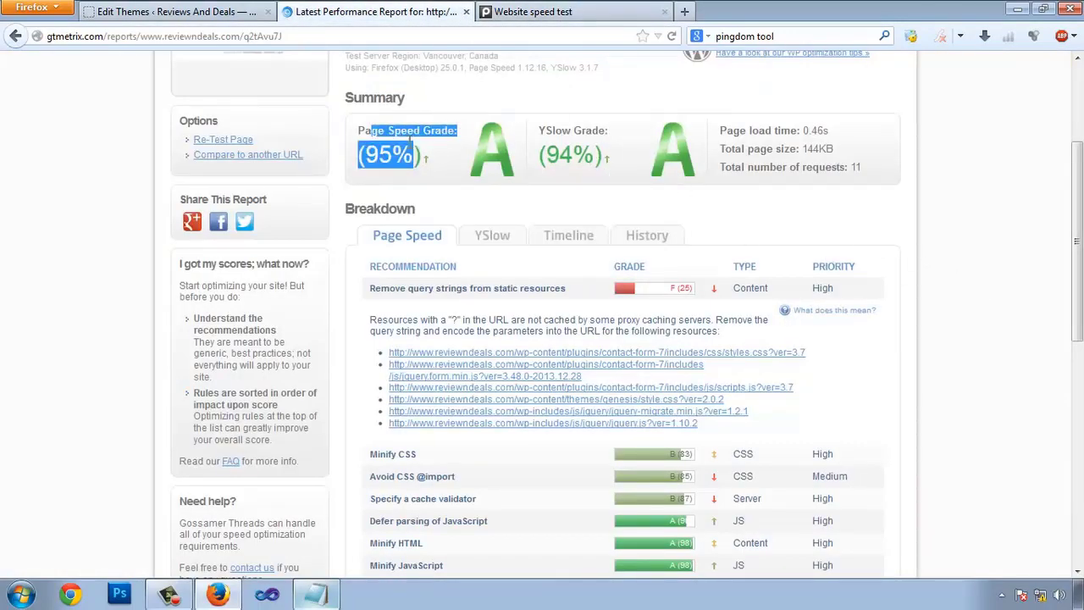
{"action": "left_click", "coordinate": [419, 153]}
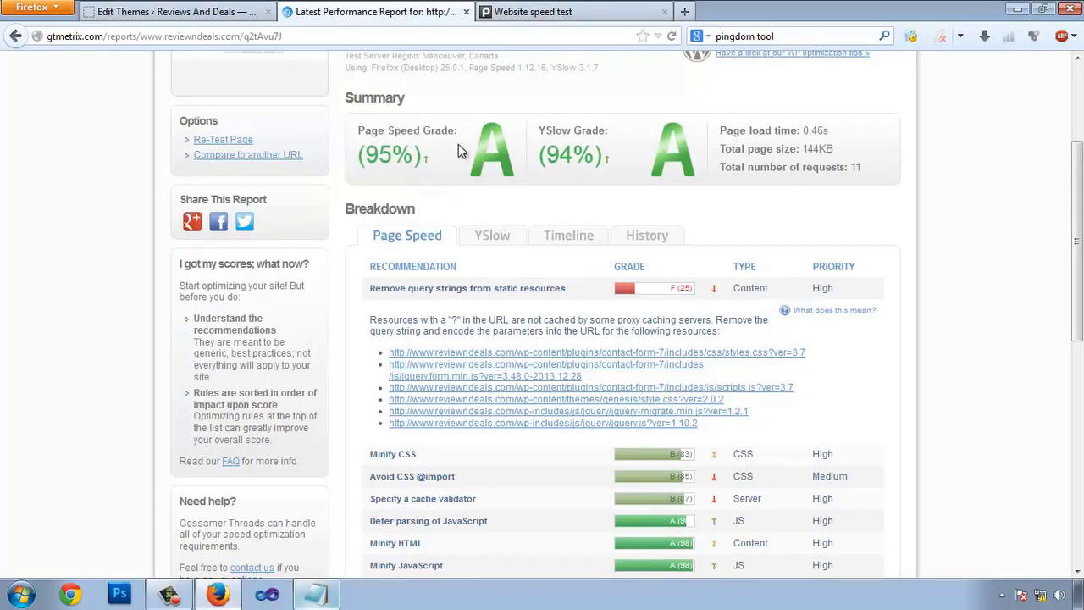
{"action": "left_click_drag", "start_coordinate": [557, 133], "coordinate": [593, 136]}
{"action": "left_click", "coordinate": [148, 11]}
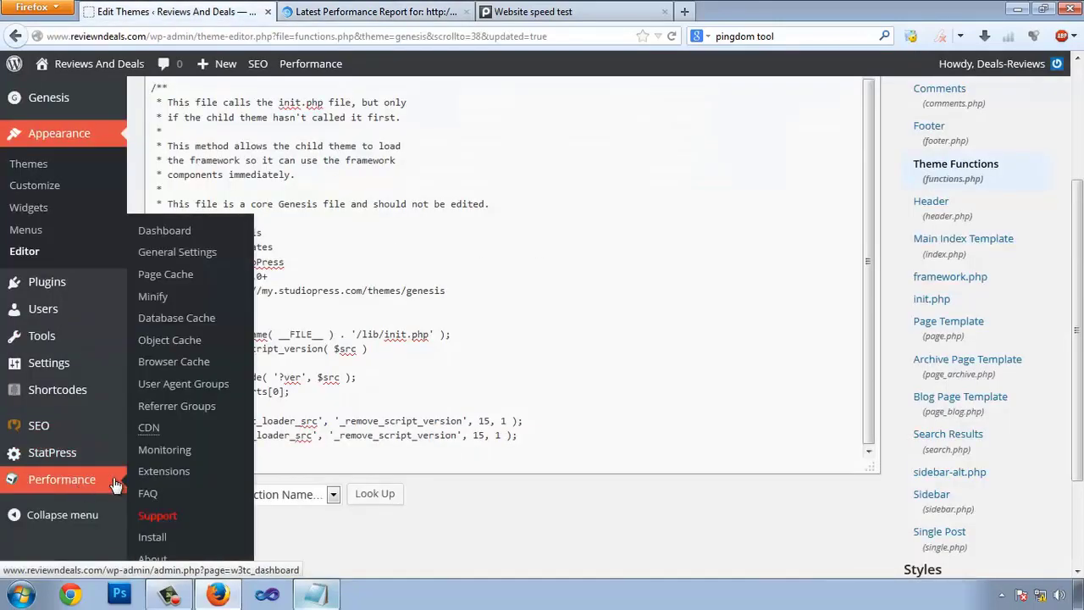
- Return to the GTmetrix performance report tab
{"action": "left_click", "coordinate": [369, 11]}
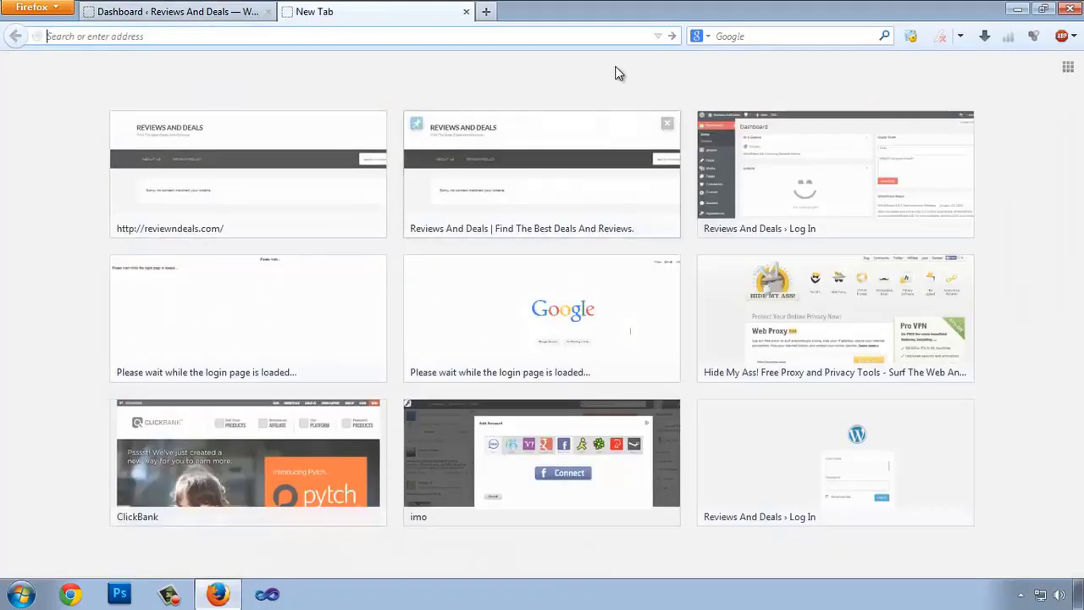
- Search Google for 'cloudflare' and open the 'Home | CloudFlare' result
{"action": "left_click", "coordinate": [288, 12]}
{"action": "left_click", "coordinate": [779, 36]}
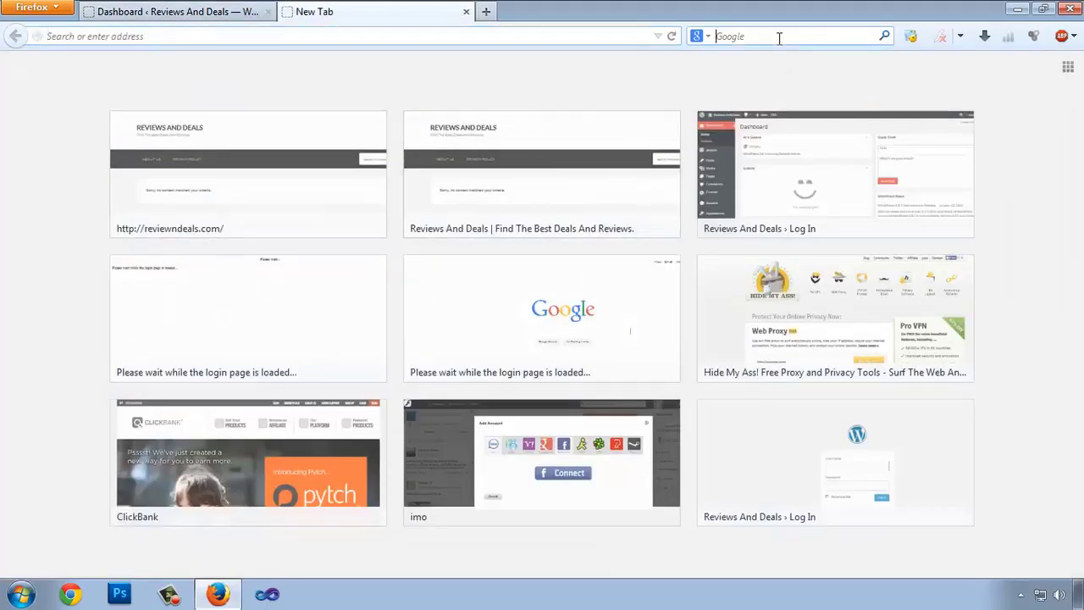
{"action": "type", "text": "cloudfla"}
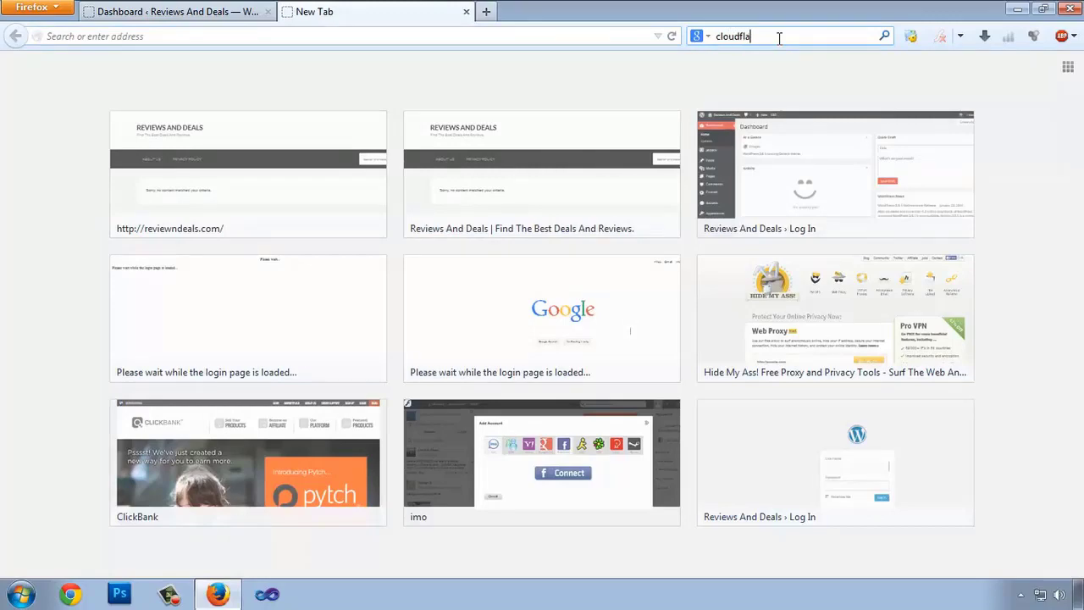
{"action": "type", "text": "re"}
{"action": "key", "text": "Return"}
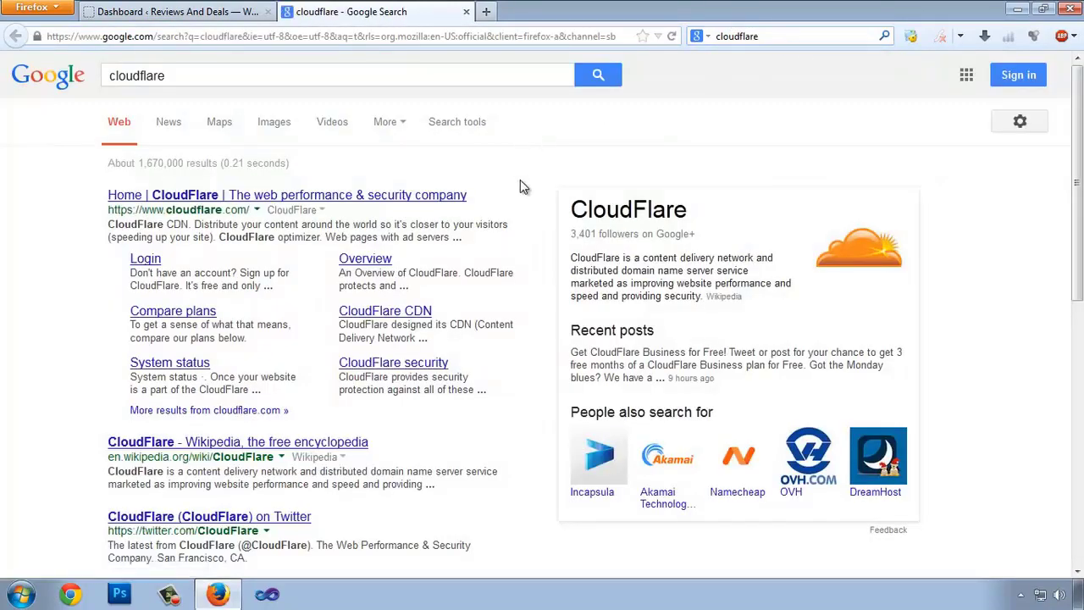
{"action": "left_click", "coordinate": [227, 196]}
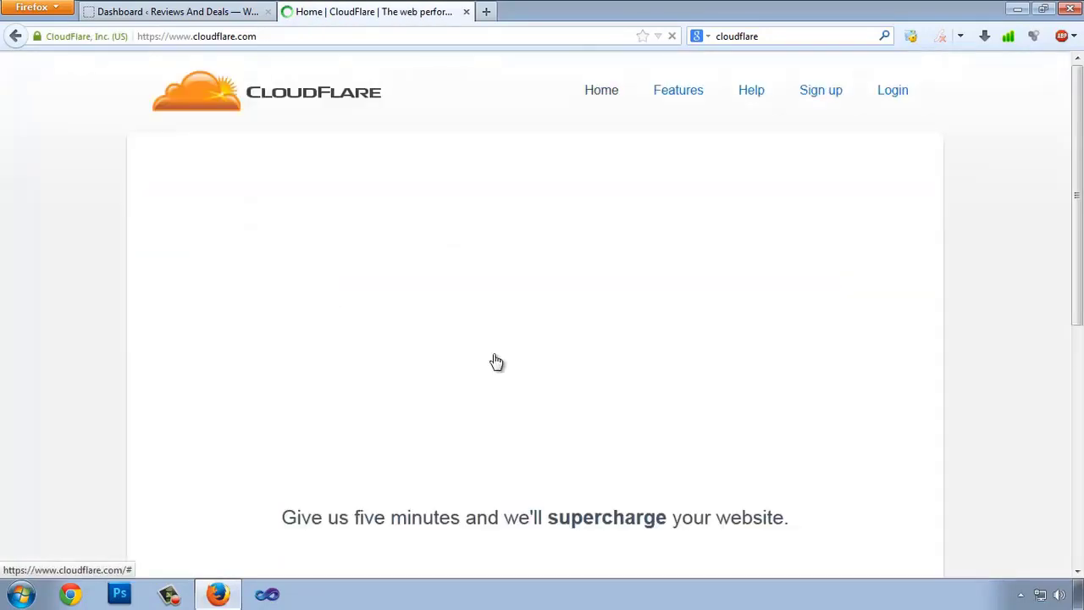
- Open the CloudFlare sign-up form and enter and confirm the account e-mail address
{"action": "scroll", "coordinate": [389, 309], "scroll_direction": "down", "scroll_amount": 5}
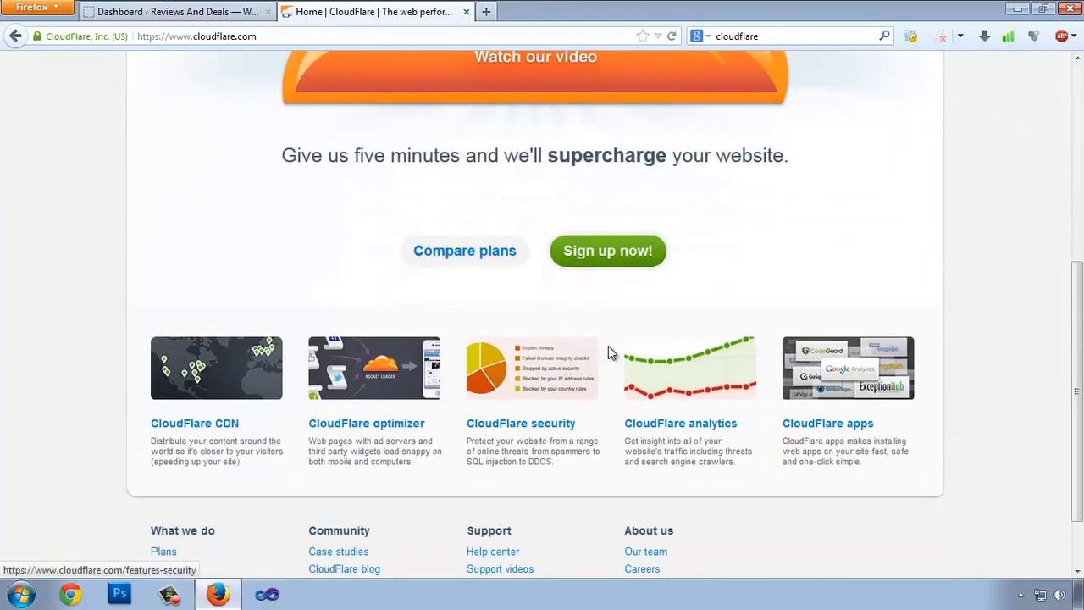
{"action": "scroll", "coordinate": [618, 346], "scroll_direction": "up", "scroll_amount": 5}
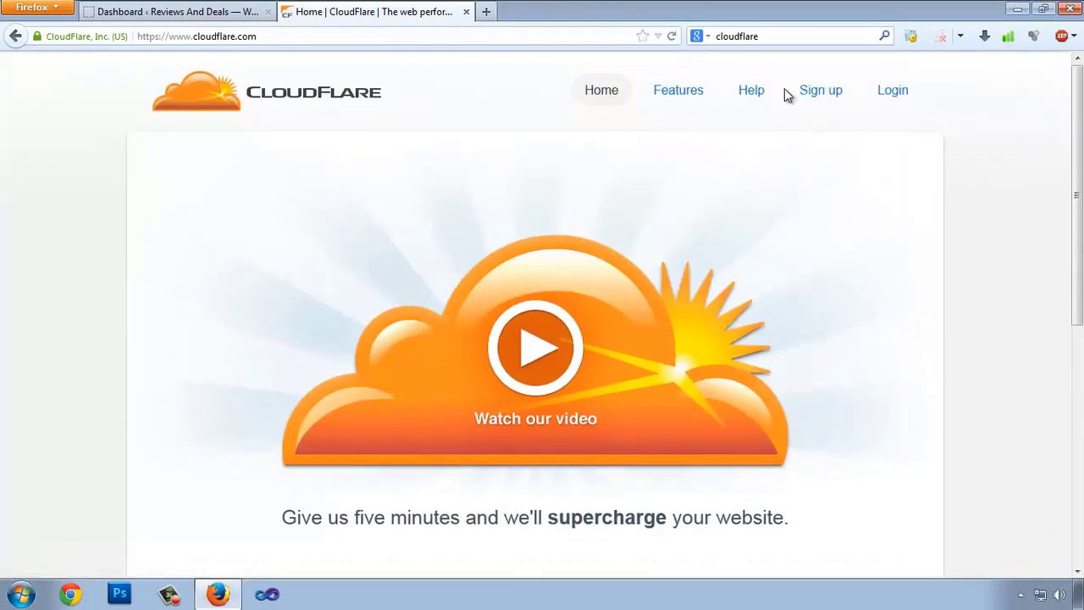
{"action": "left_click", "coordinate": [820, 91]}
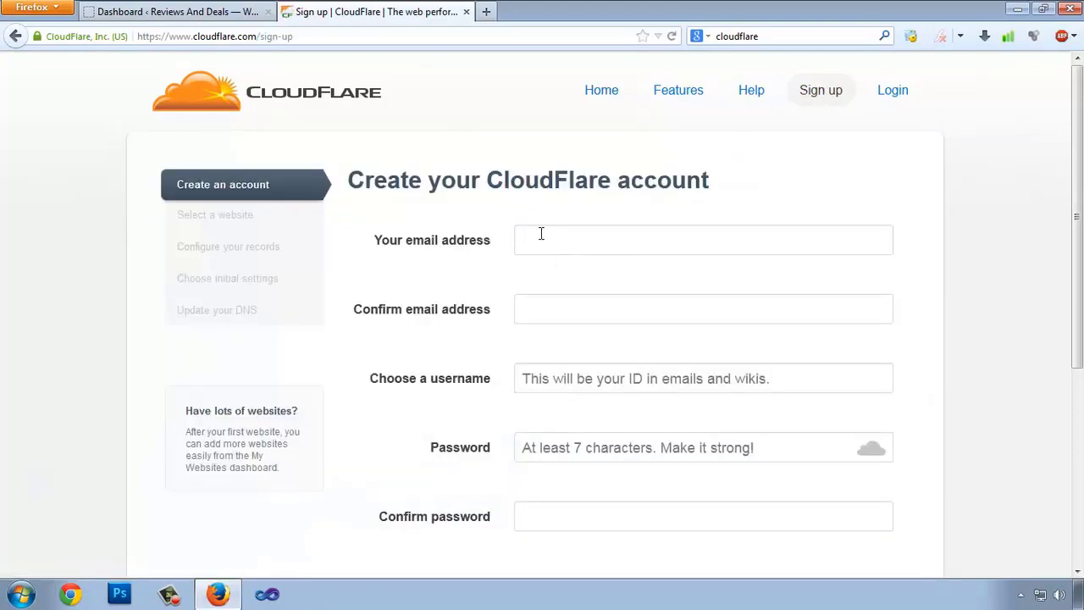
{"action": "type", "text": "su"}
{"action": "key", "text": "Down"}
{"action": "key", "text": "Return"}
{"action": "type", "text": "@gmail.com"}
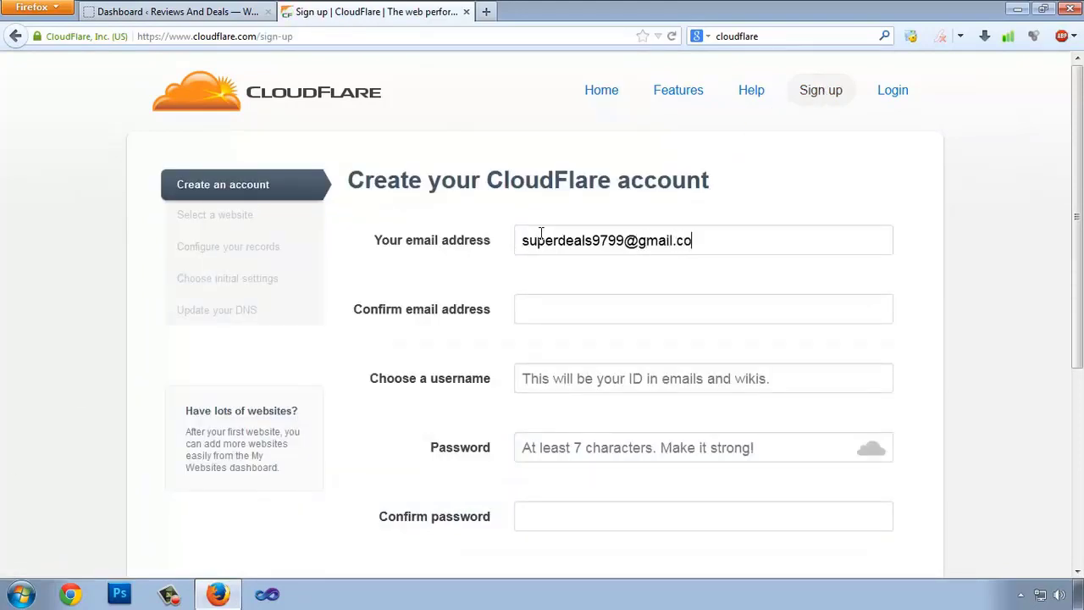
{"action": "key", "text": "Tab"}
- Enter a username and password twice, accept the Terms of use, and create the account
{"action": "key", "text": "Tab"}
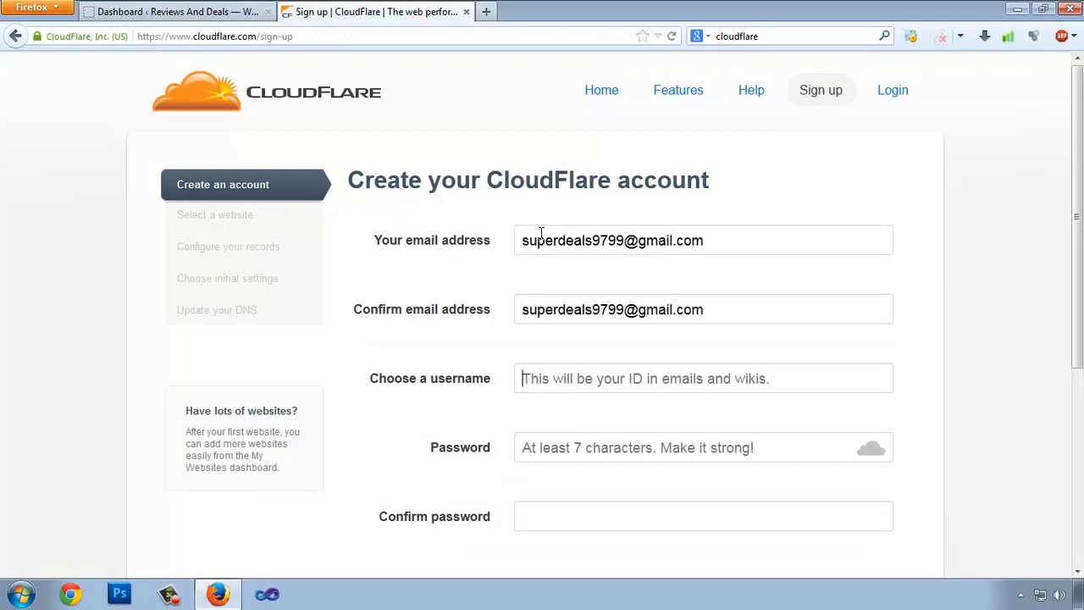
{"action": "type", "text": "reviewdeals9799"}
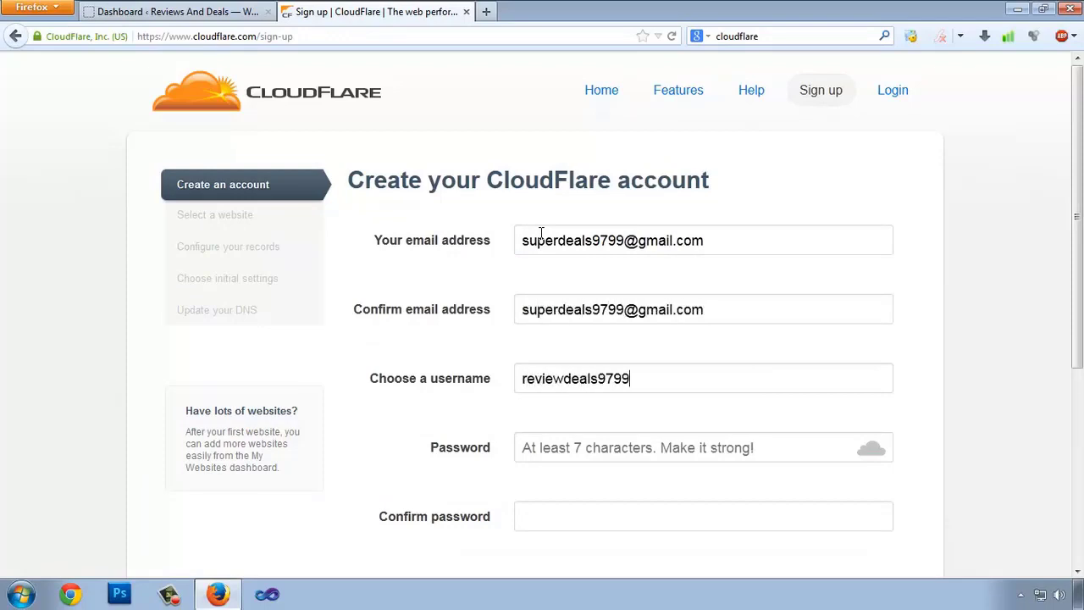
{"action": "key", "text": "ctrl+a"}
{"action": "type", "text": "su"}
{"action": "type", "text": "7799"}
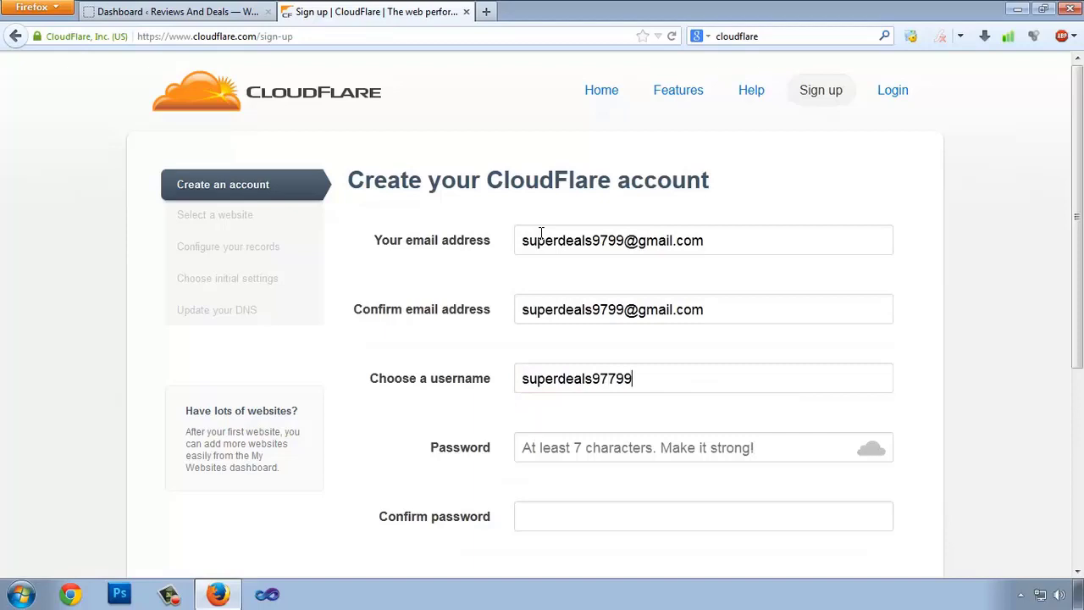
{"action": "key", "text": "BackSpace"}
{"action": "key", "text": "BackSpace"}
{"action": "key", "text": "BackSpace"}
{"action": "type", "text": "99"}
{"action": "key", "text": "Tab"}
{"action": "type", "text": "*************"}
{"action": "key", "text": "Tab"}
{"action": "type", "text": "*************"}
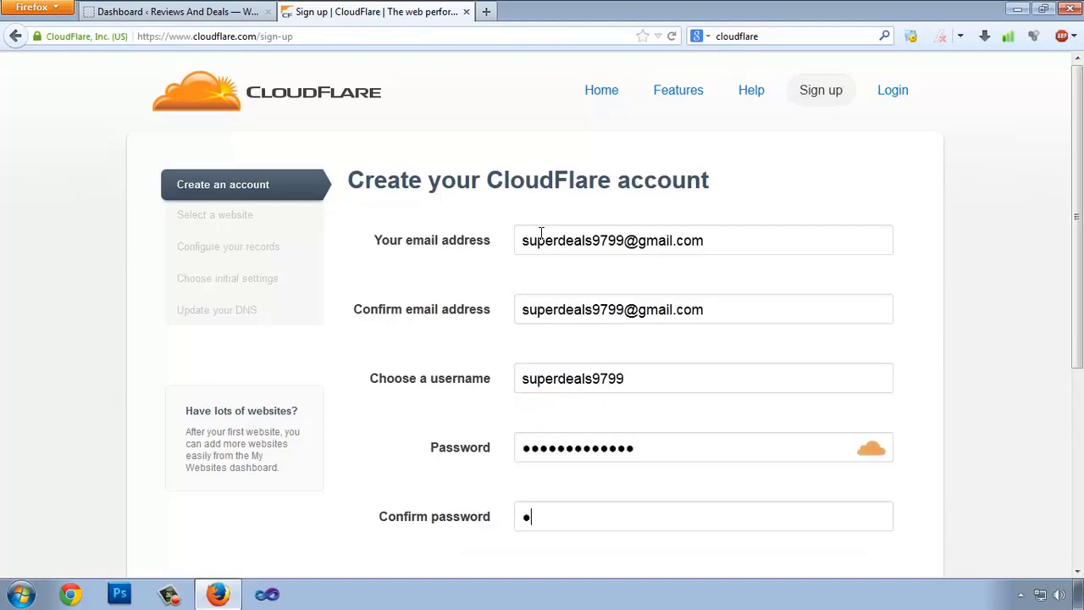
{"action": "scroll", "coordinate": [677, 423], "scroll_direction": "down", "scroll_amount": 2}
{"action": "left_click", "coordinate": [523, 405]}
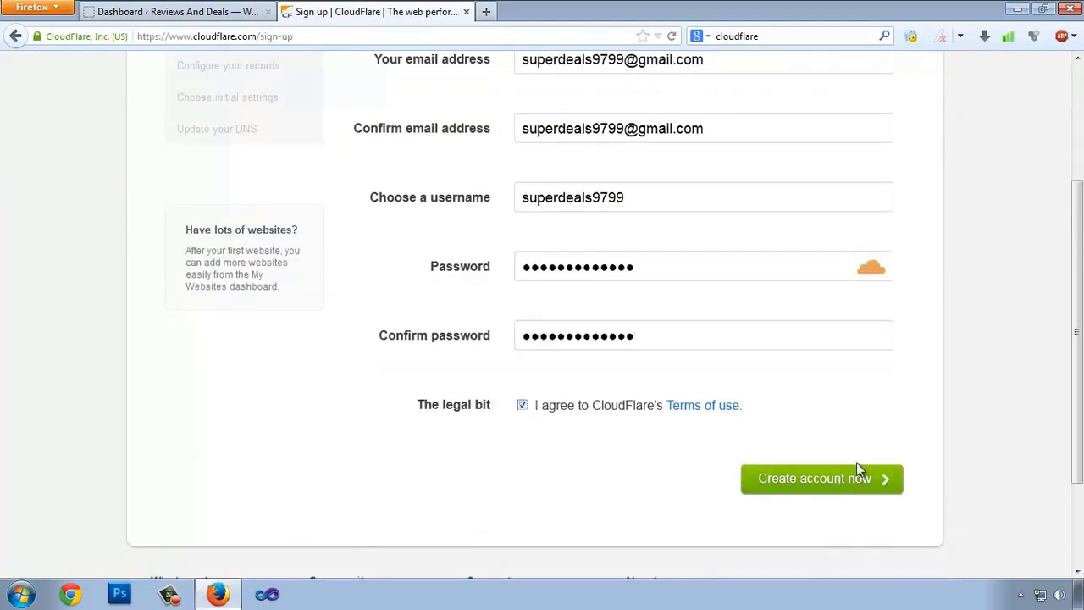
{"action": "left_click", "coordinate": [816, 484]}
{"action": "scroll", "coordinate": [302, 317], "scroll_direction": "down", "scroll_amount": 3}
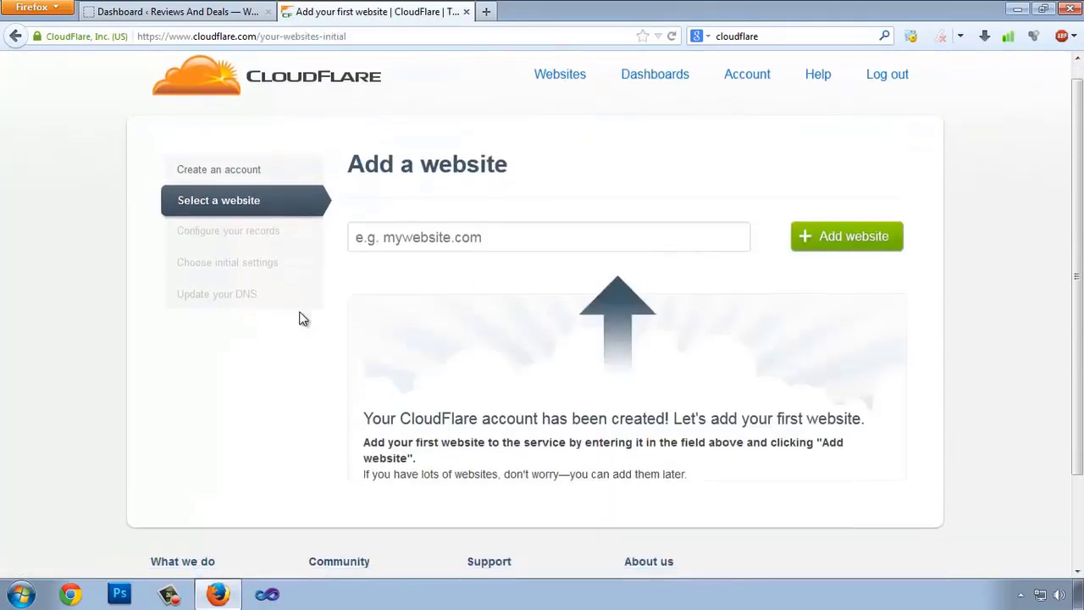
{"action": "scroll", "coordinate": [165, 322], "scroll_direction": "up", "scroll_amount": 1}
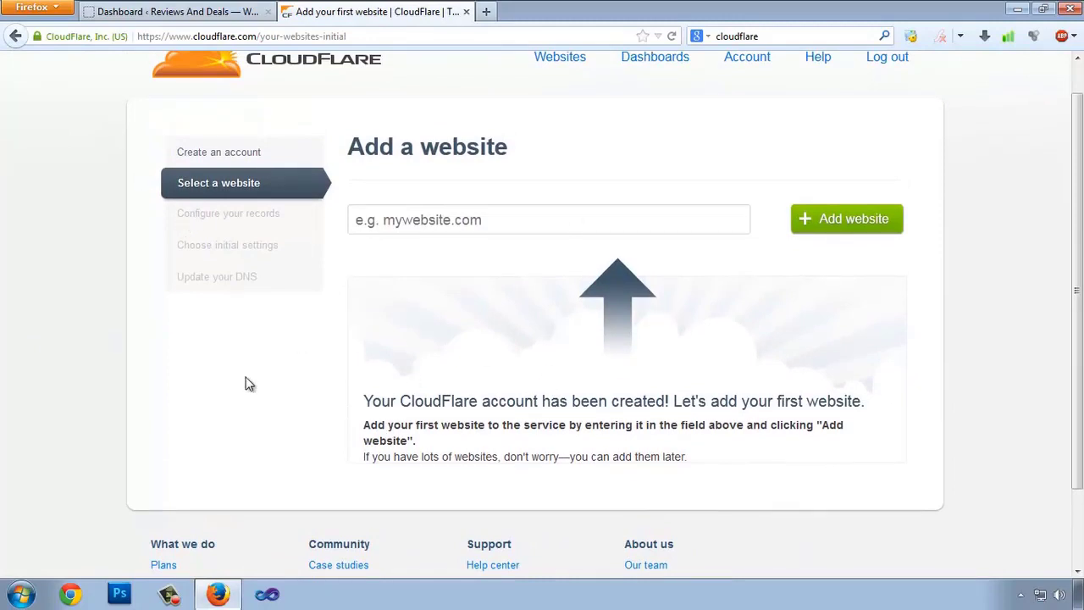
{"action": "left_click", "coordinate": [412, 221]}
{"action": "type", "text": "www.reviewndea"}
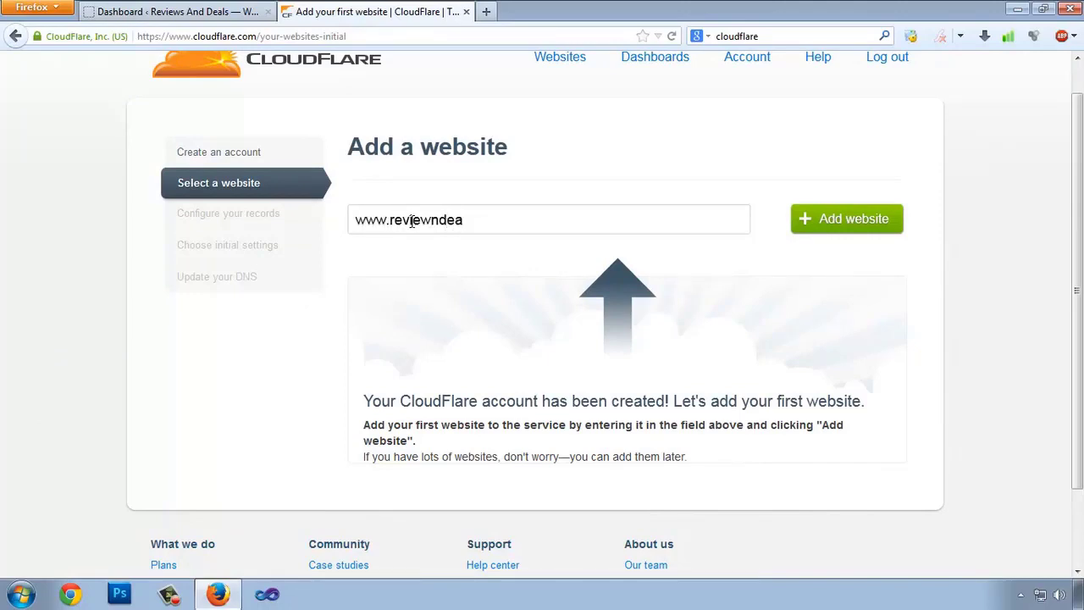
{"action": "left_click", "coordinate": [244, 11]}
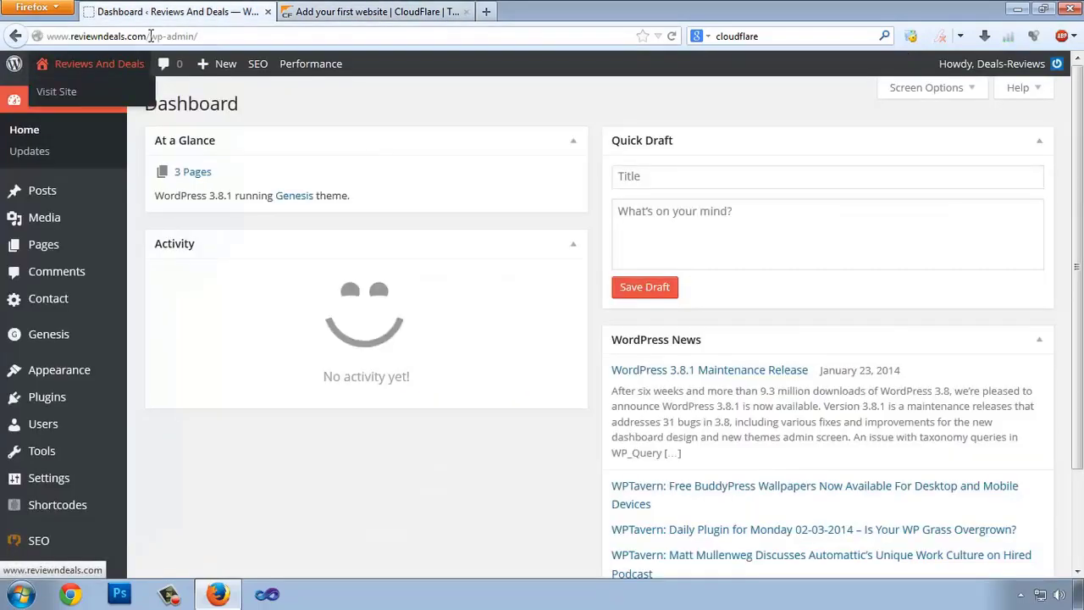
{"action": "left_click_drag", "start_coordinate": [148, 36], "coordinate": [3, 31]}
{"action": "key", "text": "ctrl+c"}
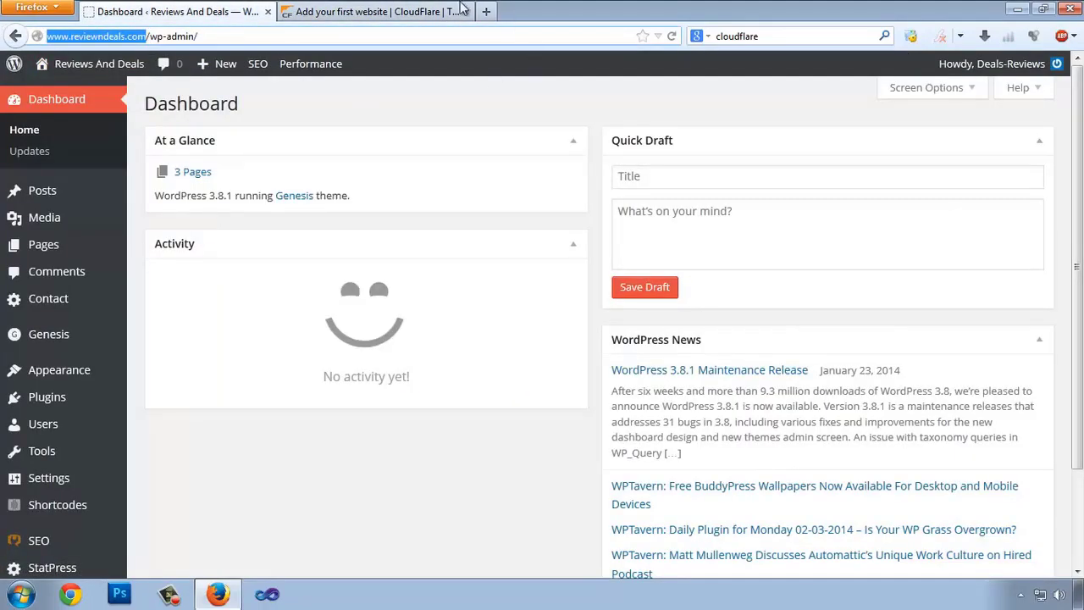
{"action": "left_click", "coordinate": [402, 11]}
{"action": "key", "text": "ctrl+a"}
{"action": "key", "text": "ctrl+v"}
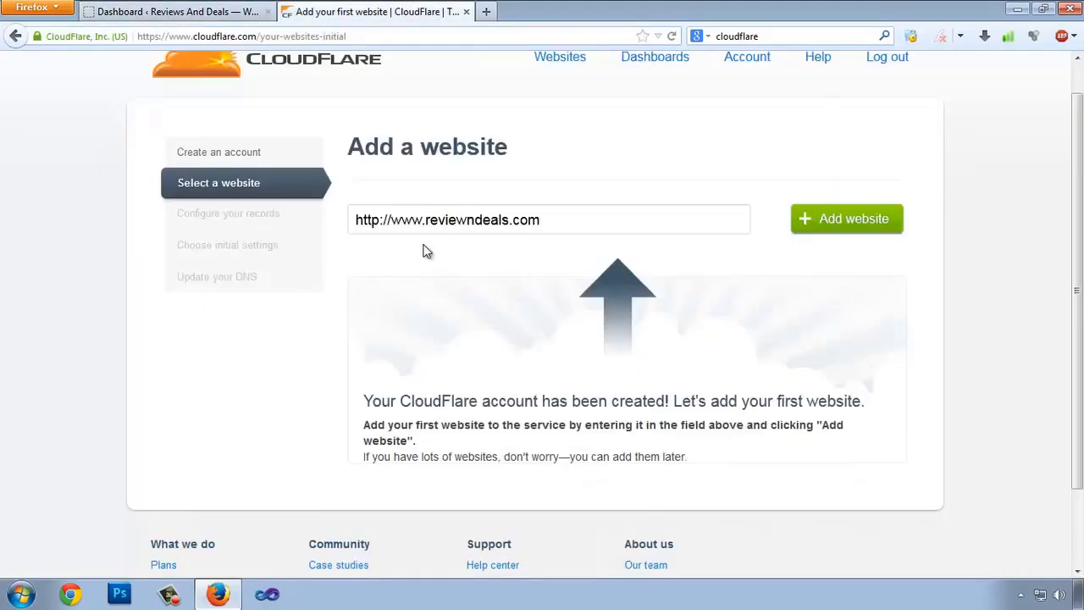
{"action": "left_click_drag", "start_coordinate": [391, 220], "coordinate": [142, 220]}
{"action": "key", "text": "BackSpace"}
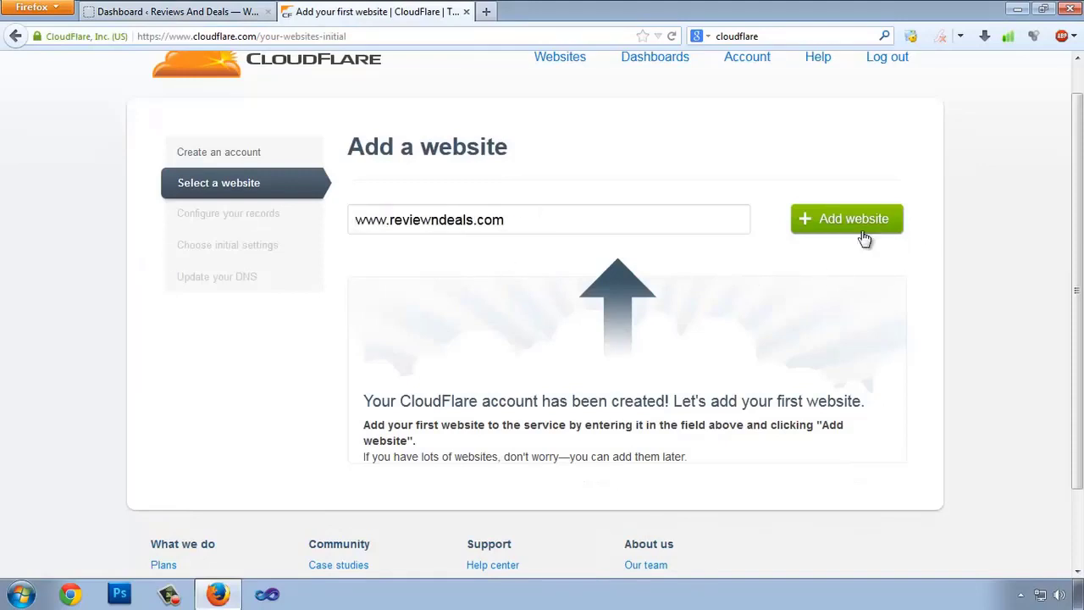
{"action": "left_click", "coordinate": [844, 220]}
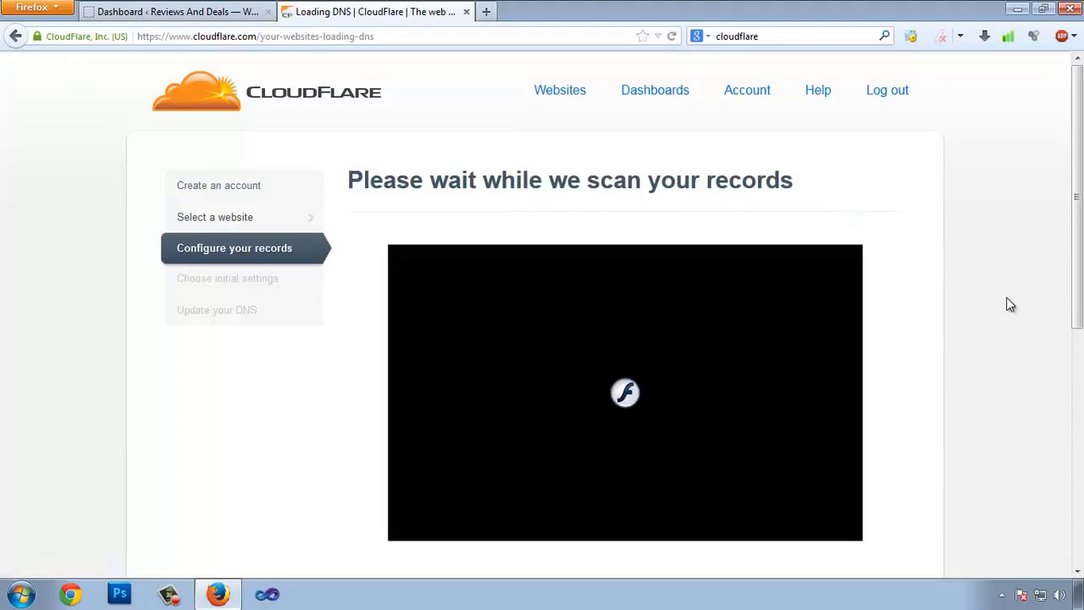
- Wait for the DNS scan to finish and continue to the DNS records step
{"action": "scroll", "coordinate": [1018, 342], "scroll_direction": "down", "scroll_amount": 1}
{"action": "scroll", "coordinate": [989, 404], "scroll_direction": "down", "scroll_amount": 4}
{"action": "scroll", "coordinate": [1008, 403], "scroll_direction": "up", "scroll_amount": 4}
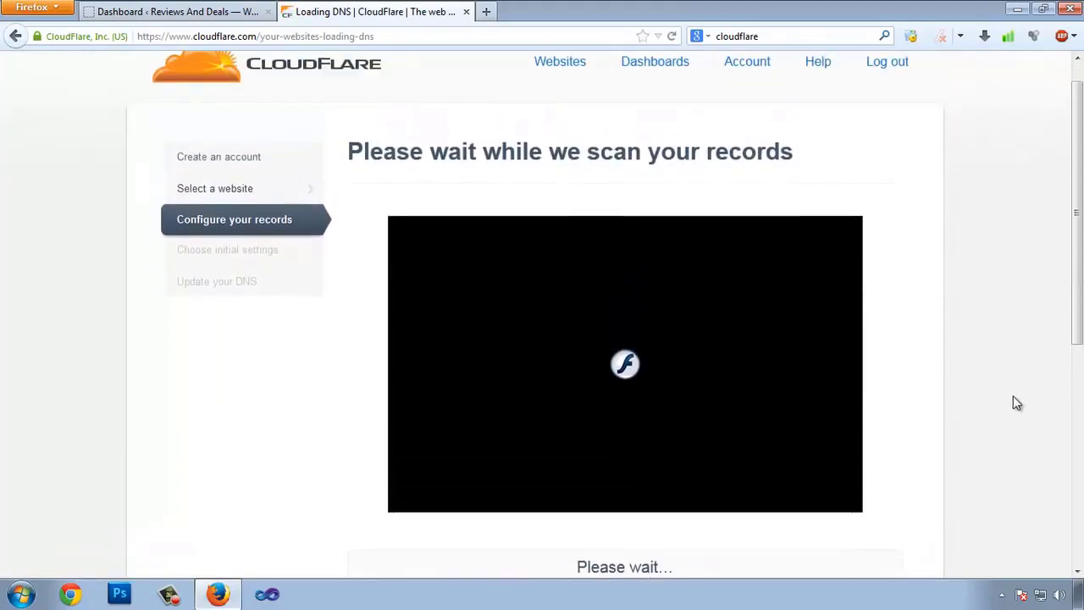
{"action": "scroll", "coordinate": [1021, 464], "scroll_direction": "down", "scroll_amount": 4}
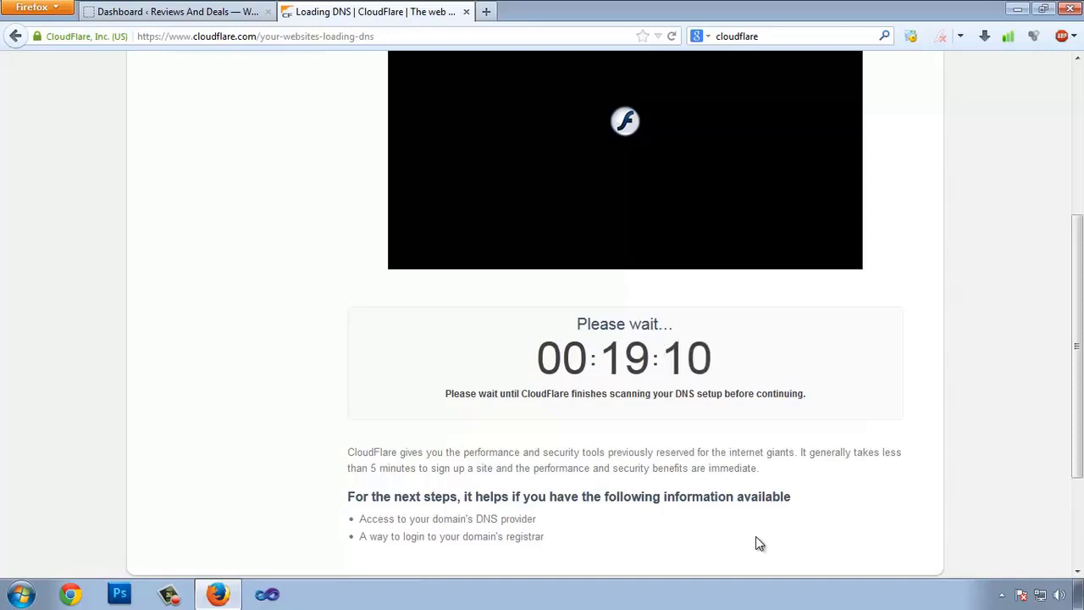
{"action": "scroll", "coordinate": [779, 527], "scroll_direction": "up", "scroll_amount": 3}
{"action": "scroll", "coordinate": [777, 530], "scroll_direction": "down", "scroll_amount": 2}
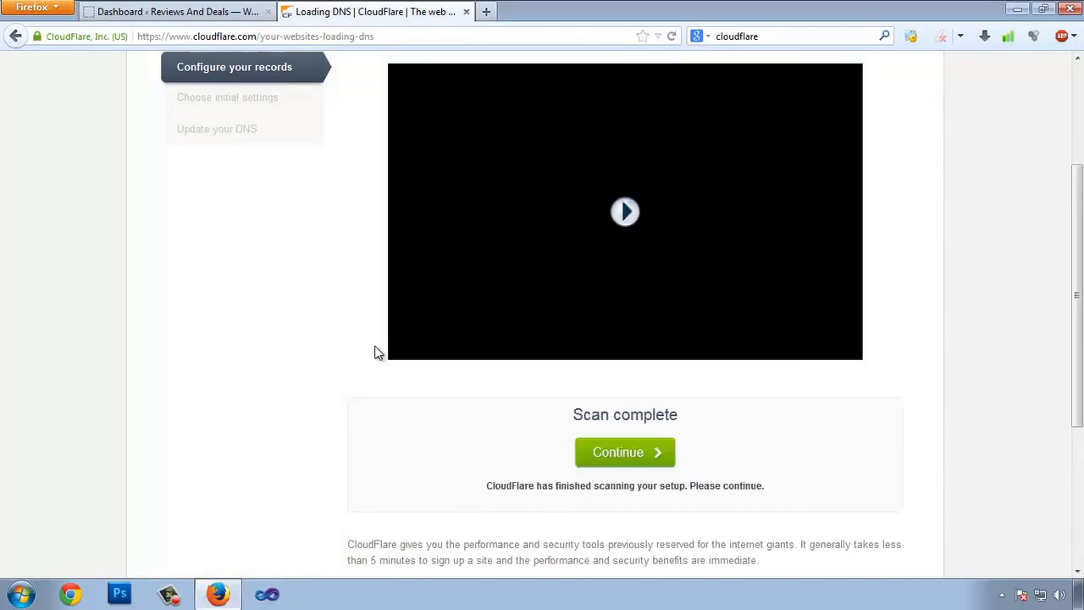
{"action": "left_click", "coordinate": [631, 458]}
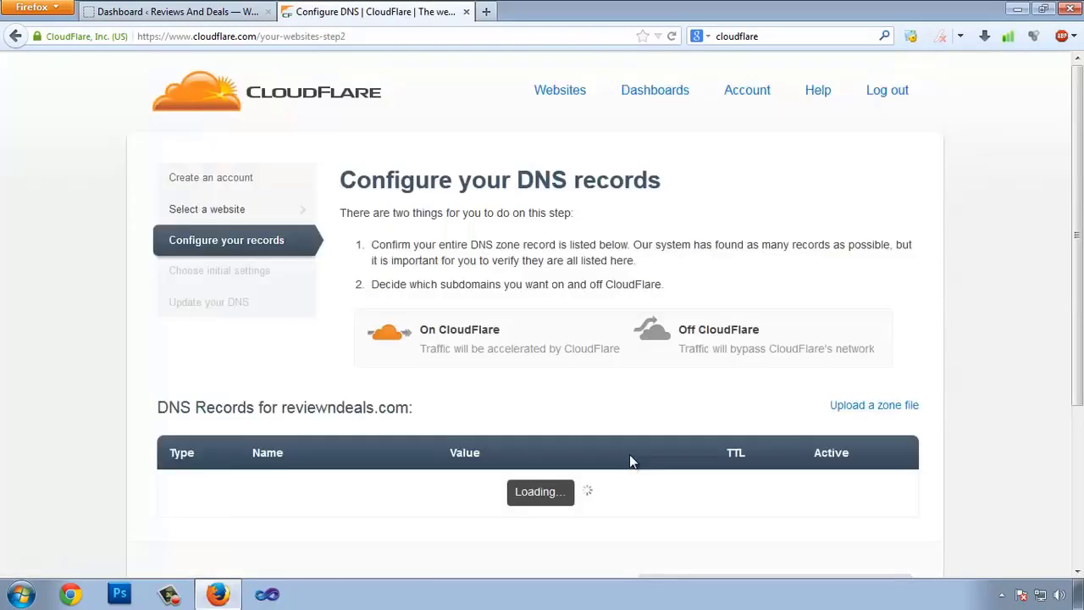
- Review the scanned DNS records, including the FTP subdomain note, and confirm them
{"action": "scroll", "coordinate": [414, 407], "scroll_direction": "down", "scroll_amount": 3}
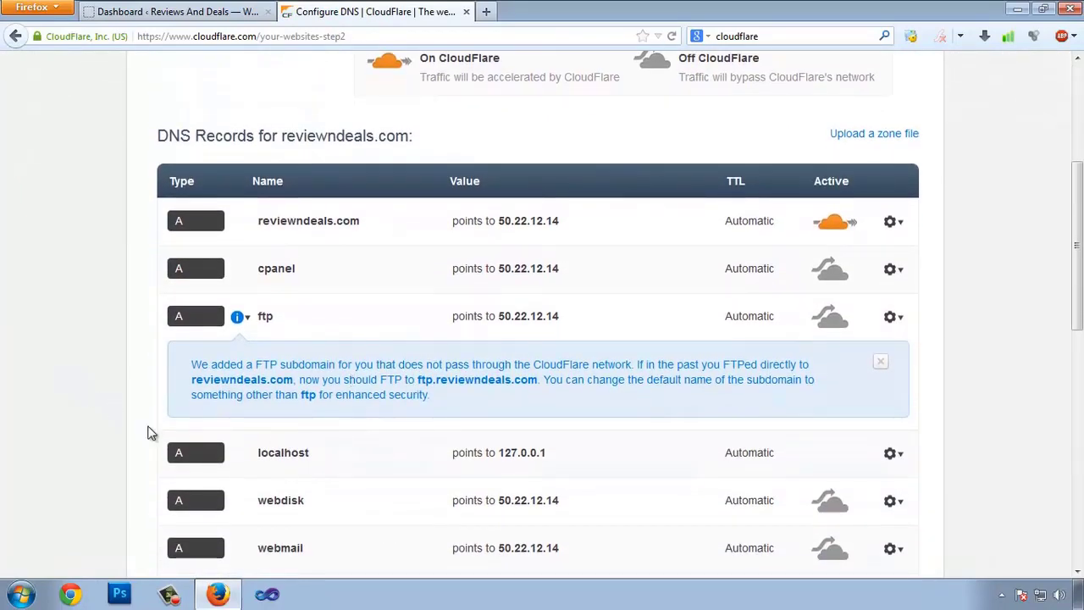
{"action": "left_click_drag", "start_coordinate": [199, 366], "coordinate": [402, 366]}
{"action": "left_click", "coordinate": [269, 396]}
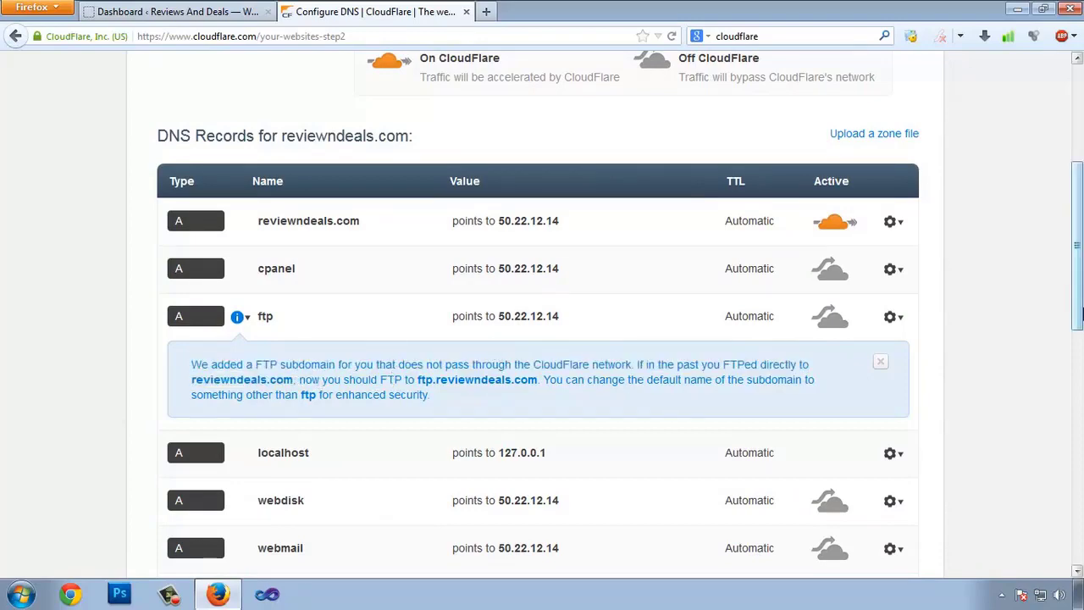
{"action": "scroll", "coordinate": [686, 398], "scroll_direction": "down", "scroll_amount": 3}
{"action": "scroll", "coordinate": [343, 273], "scroll_direction": "up", "scroll_amount": 7}
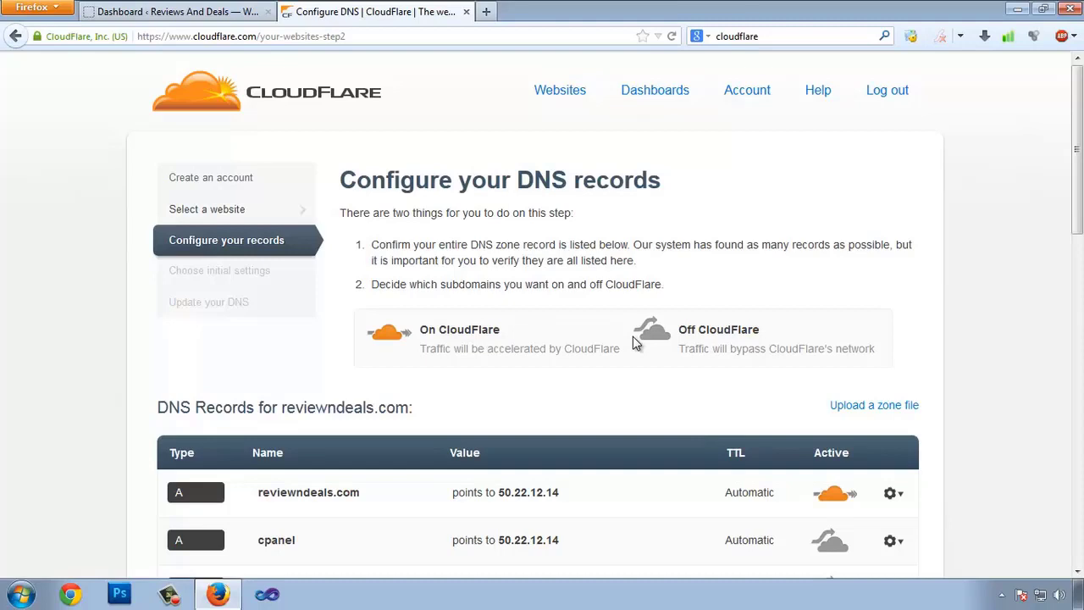
{"action": "scroll", "coordinate": [635, 343], "scroll_direction": "down", "scroll_amount": 10}
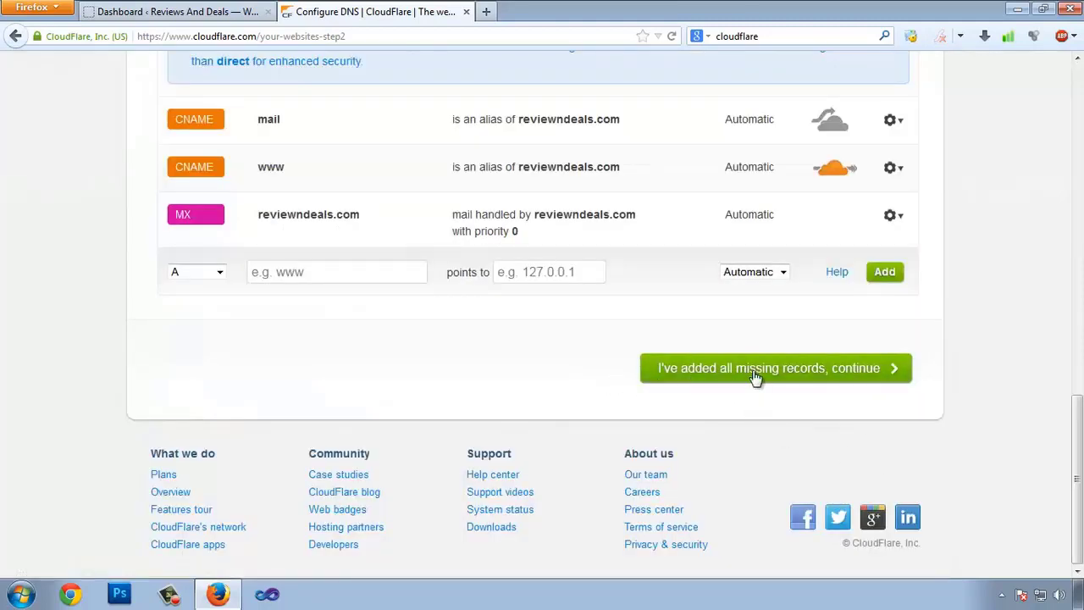
{"action": "left_click", "coordinate": [804, 371]}
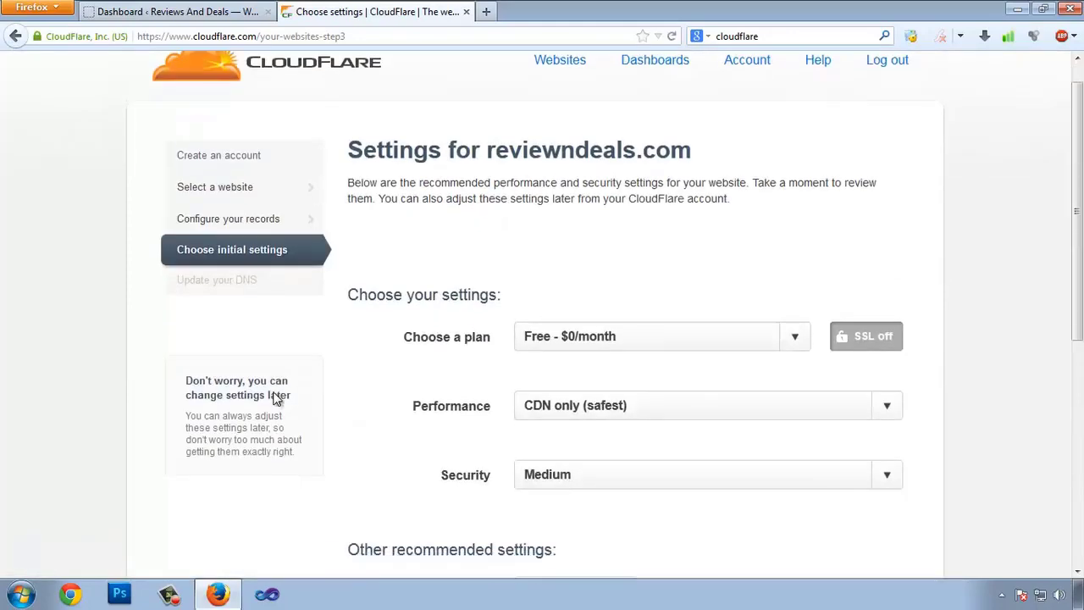
- Keep the Free plan and choose CDN + basic optimizations (faster) performance
{"action": "scroll", "coordinate": [741, 285], "scroll_direction": "down", "scroll_amount": 3}
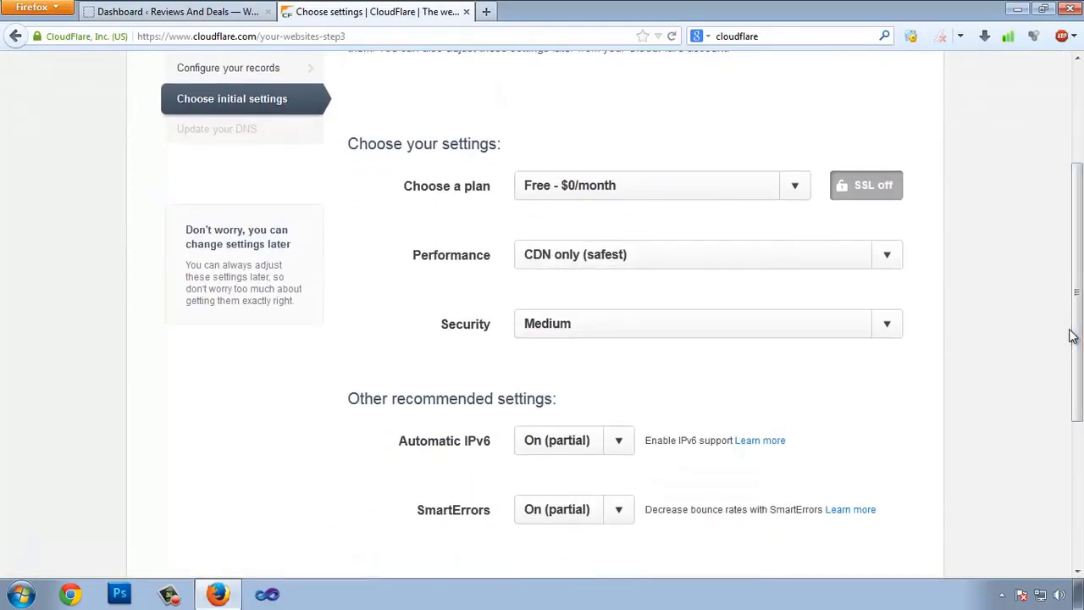
{"action": "left_click", "coordinate": [794, 186]}
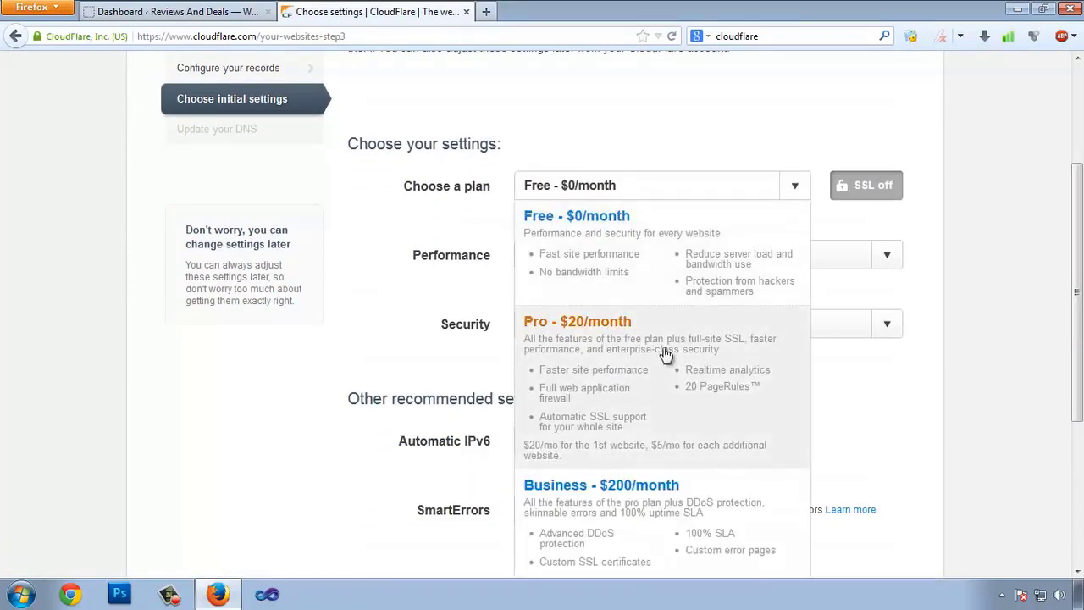
{"action": "scroll", "coordinate": [686, 347], "scroll_direction": "down", "scroll_amount": 2}
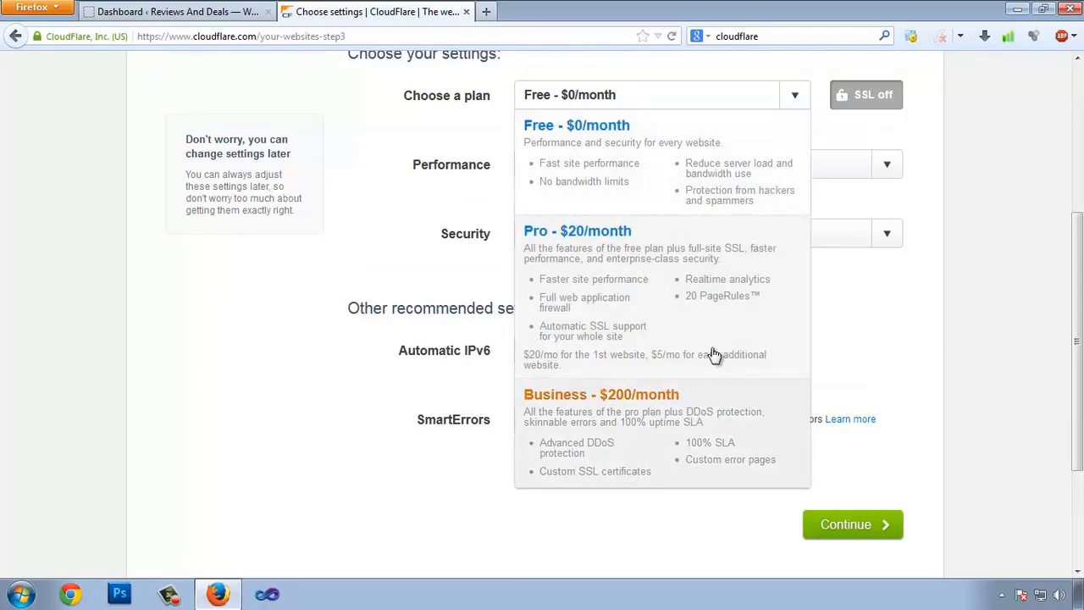
{"action": "left_click", "coordinate": [576, 148]}
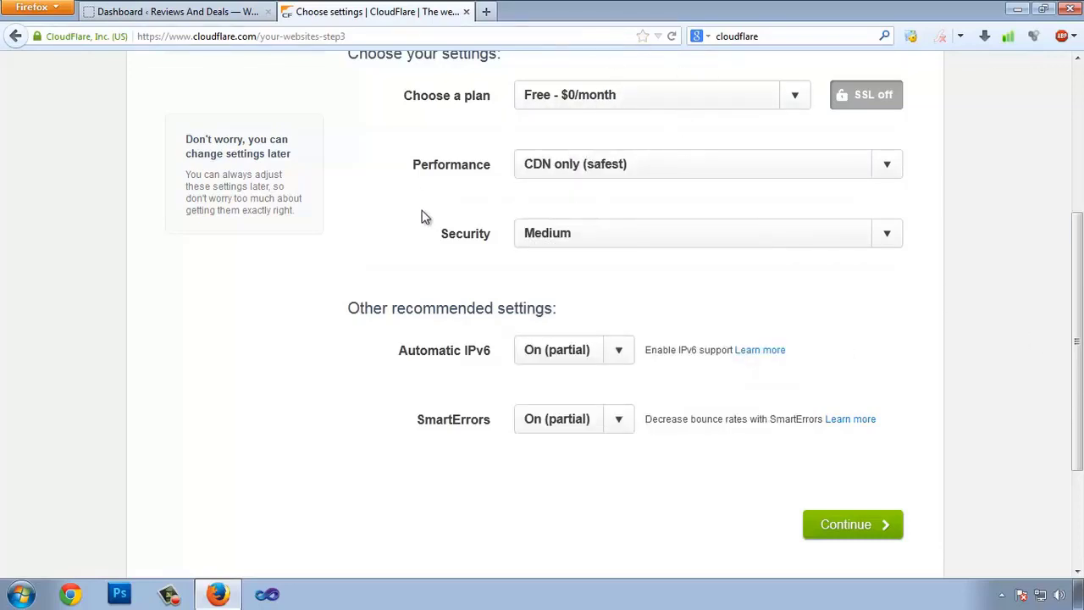
{"action": "left_click", "coordinate": [888, 164]}
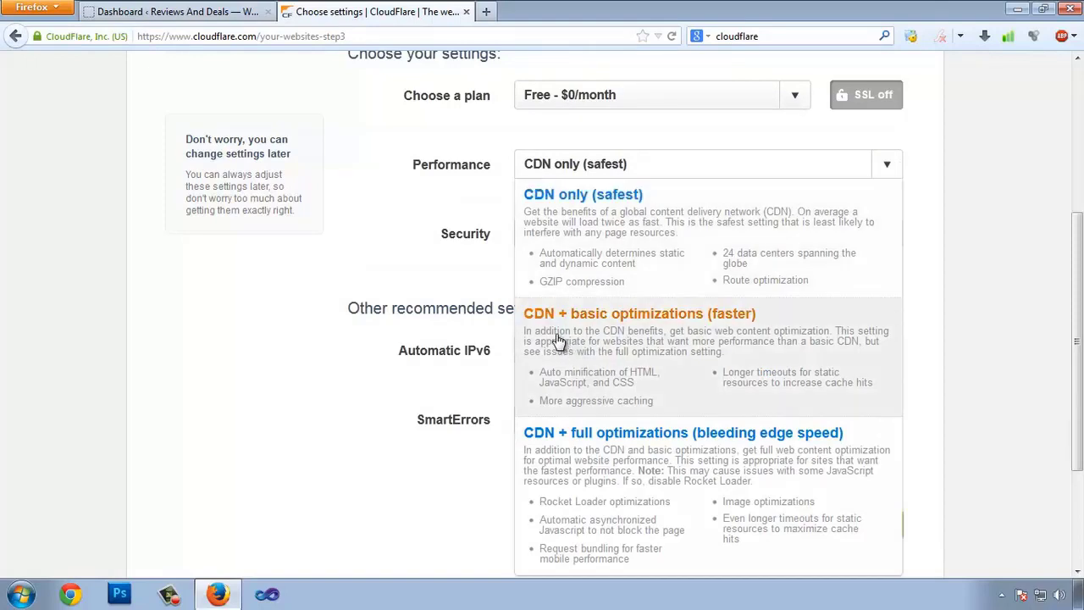
{"action": "left_click", "coordinate": [652, 316]}
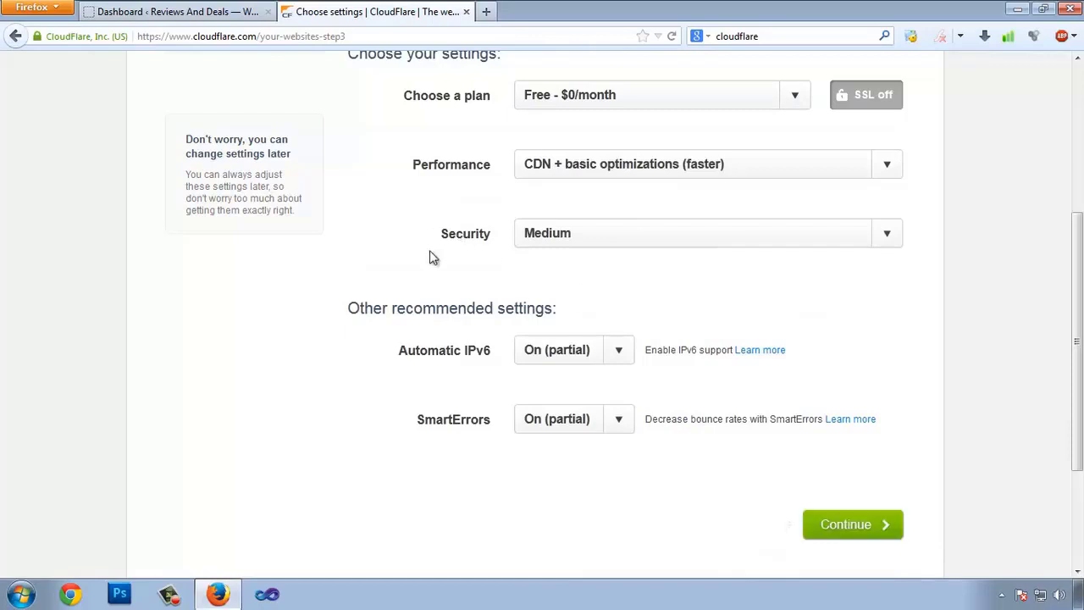
- Set the security level to Low and continue to the name-server step
{"action": "left_click", "coordinate": [876, 235]}
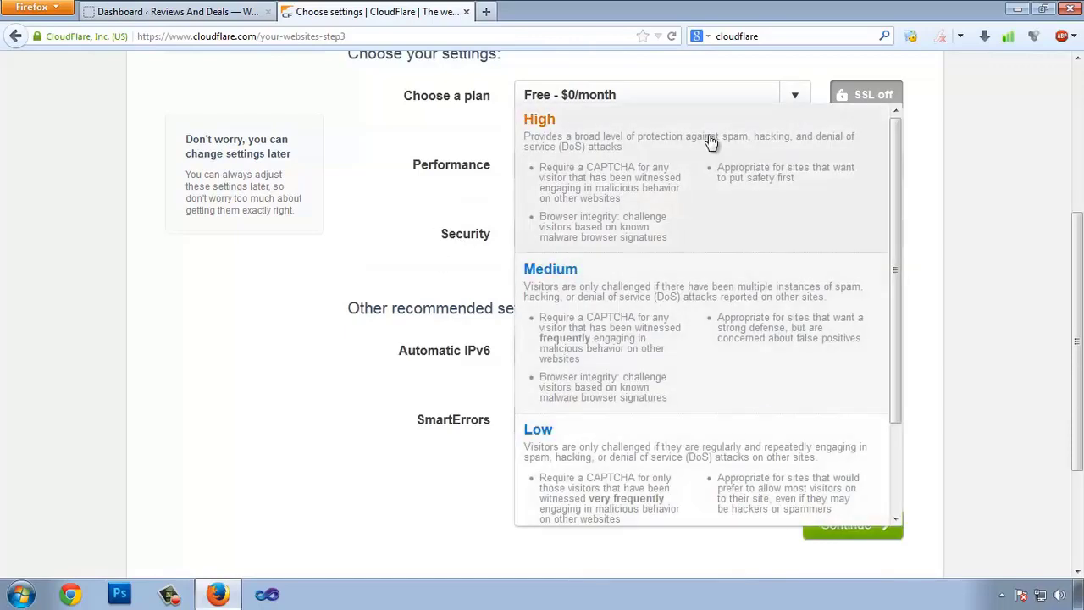
{"action": "scroll", "coordinate": [715, 153], "scroll_direction": "down", "scroll_amount": 2}
{"action": "scroll", "coordinate": [757, 382], "scroll_direction": "down", "scroll_amount": 2}
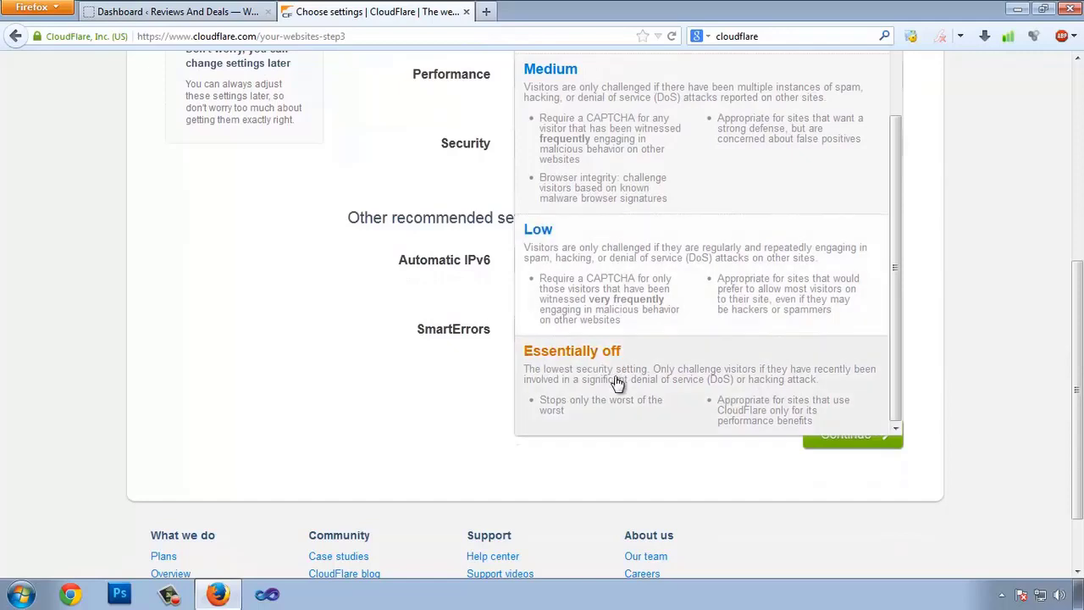
{"action": "left_click", "coordinate": [555, 244]}
{"action": "left_click", "coordinate": [889, 144]}
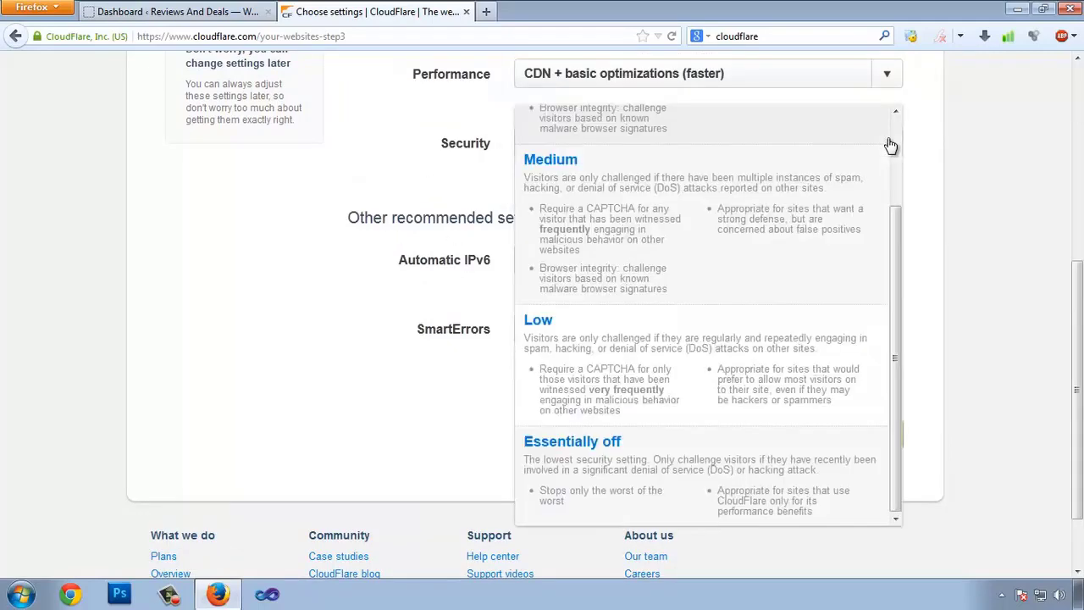
{"action": "left_click", "coordinate": [540, 151]}
{"action": "left_click", "coordinate": [871, 150]}
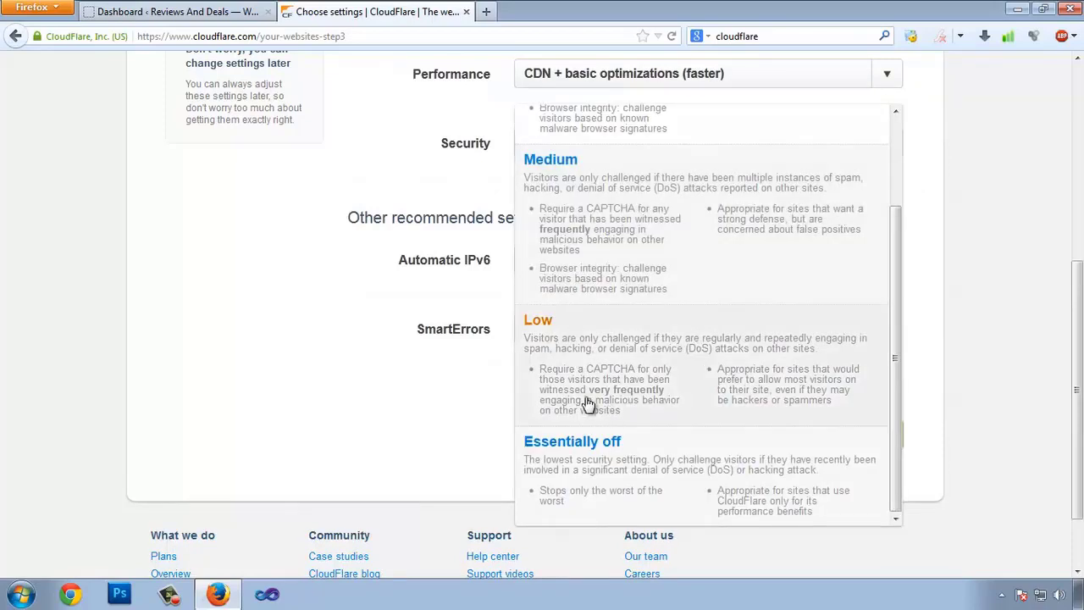
{"action": "left_click", "coordinate": [562, 345]}
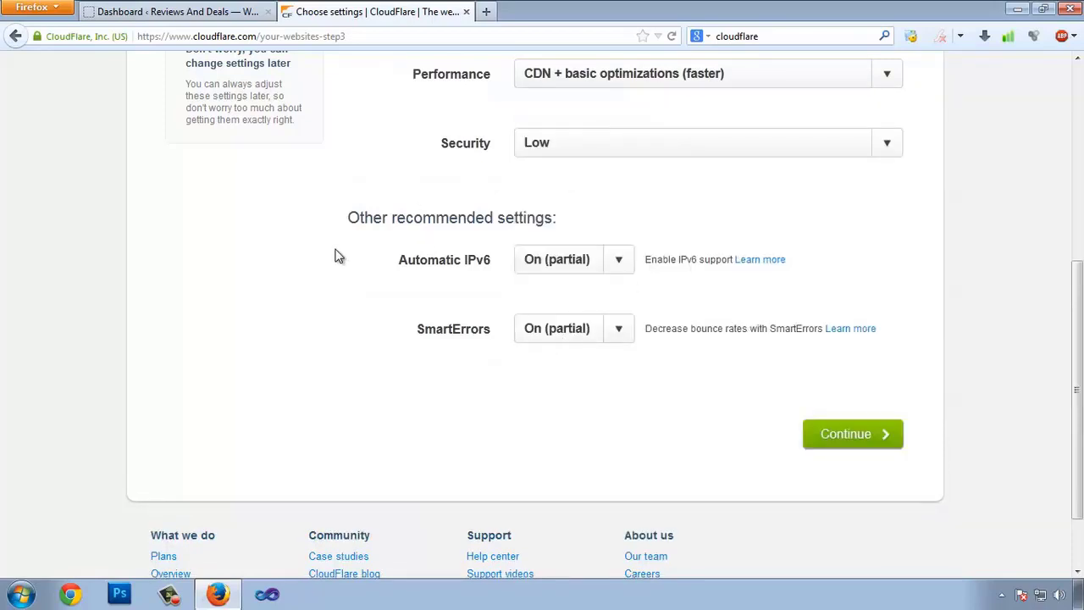
{"action": "left_click", "coordinate": [852, 435]}
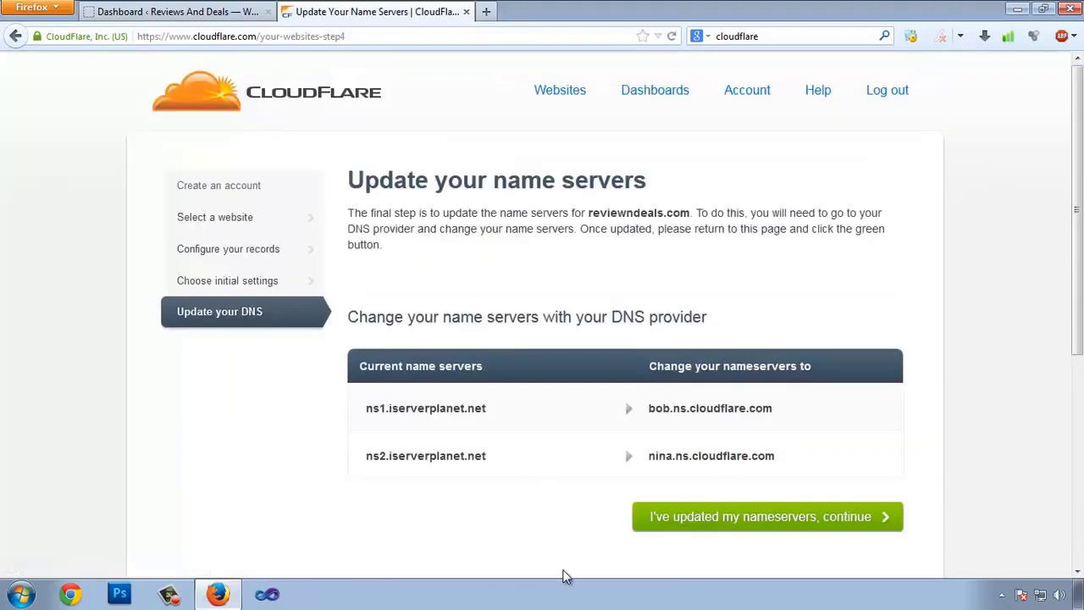
- Review the current name servers, including ns1.iserverplanet.net, and open a blank new tab
{"action": "scroll", "coordinate": [519, 275], "scroll_direction": "down", "scroll_amount": 4}
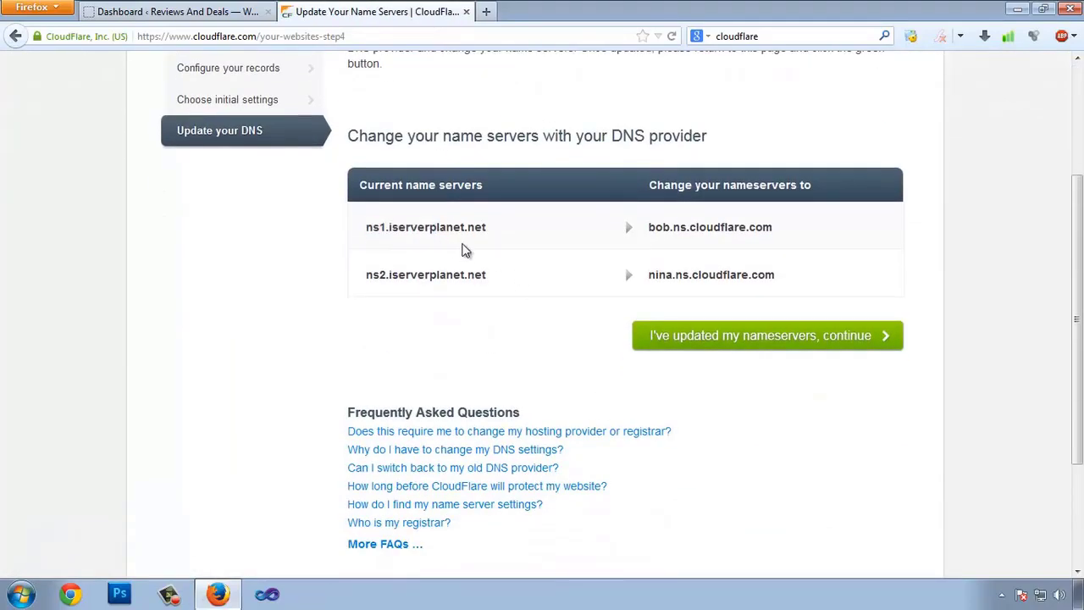
{"action": "left_click_drag", "start_coordinate": [371, 226], "coordinate": [442, 227]}
{"action": "left_click", "coordinate": [392, 223]}
{"action": "left_click_drag", "start_coordinate": [368, 228], "coordinate": [407, 227]}
{"action": "left_click", "coordinate": [394, 232]}
{"action": "left_click_drag", "start_coordinate": [649, 226], "coordinate": [910, 247]}
{"action": "left_click", "coordinate": [700, 222]}
{"action": "left_click", "coordinate": [486, 11]}
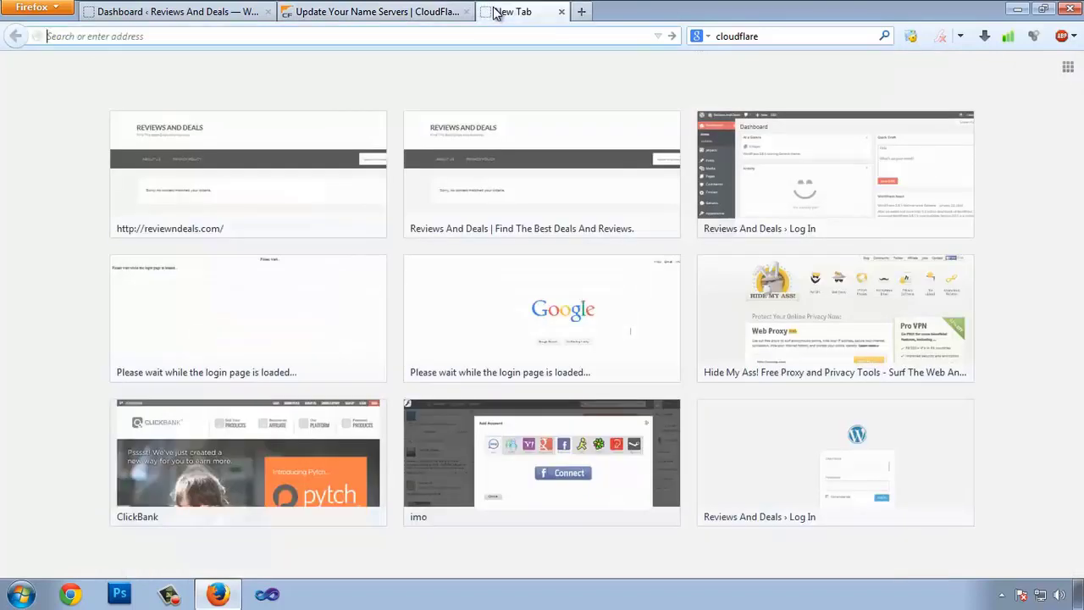
- Load GoDaddy and log in as an existing customer with the saved username and password
{"action": "type", "text": "godaddy.com/"}
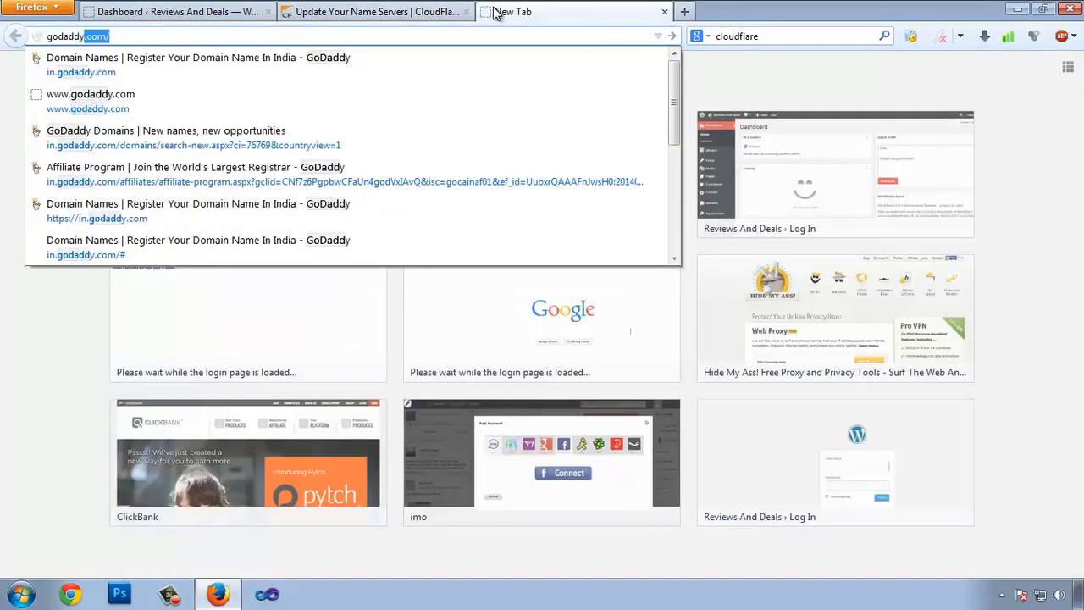
{"action": "key", "text": "Return"}
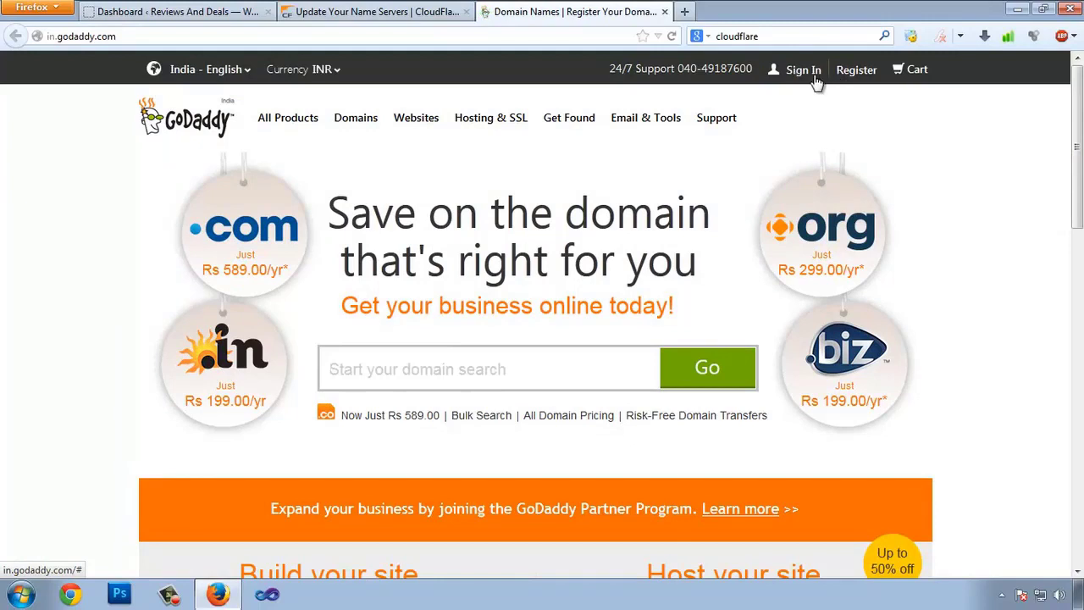
{"action": "left_click", "coordinate": [811, 75]}
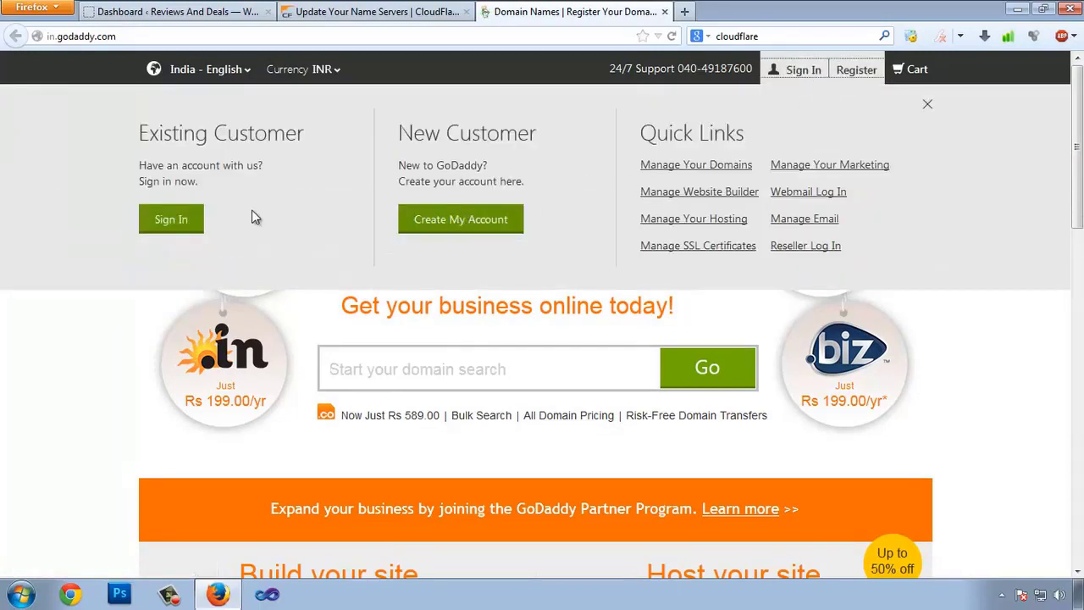
{"action": "left_click", "coordinate": [174, 224]}
{"action": "left_click", "coordinate": [165, 218]}
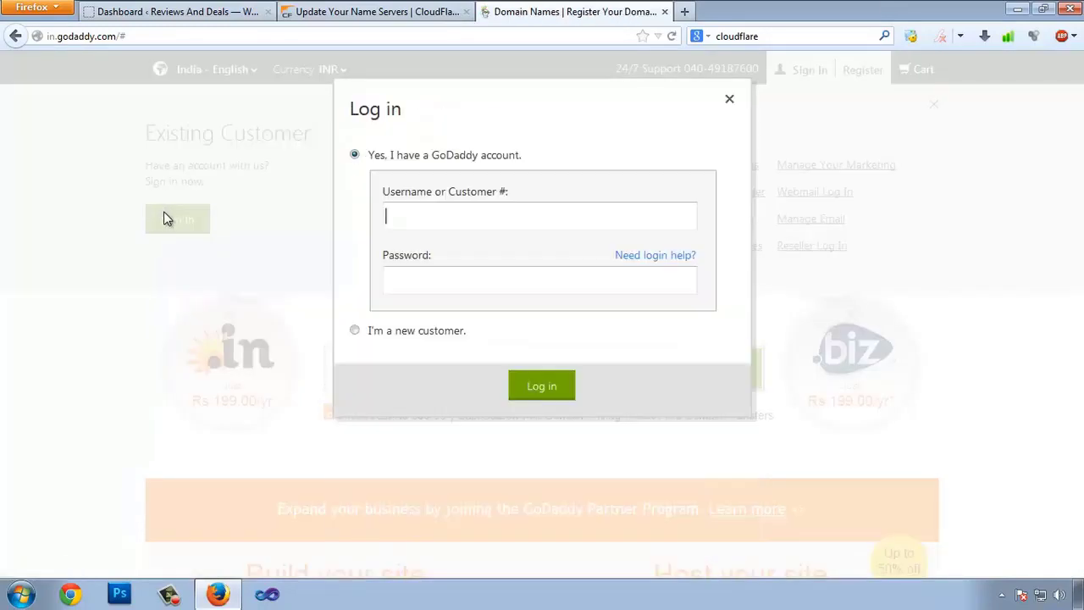
{"action": "left_click", "coordinate": [419, 219]}
{"action": "key", "text": "Down"}
{"action": "key", "text": "Down"}
{"action": "key", "text": "Down"}
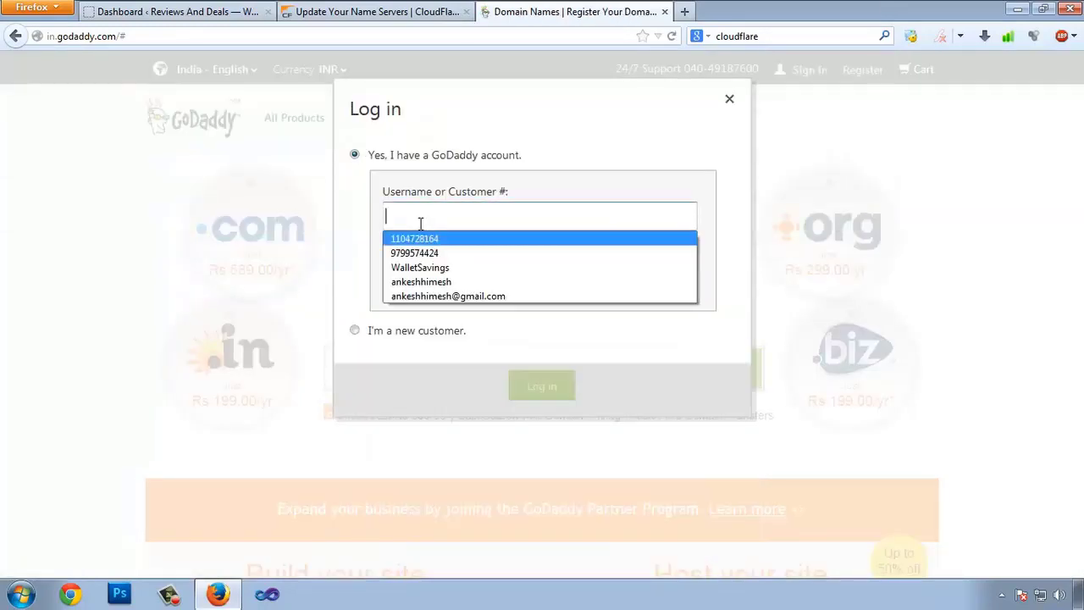
{"action": "key", "text": "Return"}
{"action": "key", "text": "Tab"}
{"action": "type", "text": "•••"}
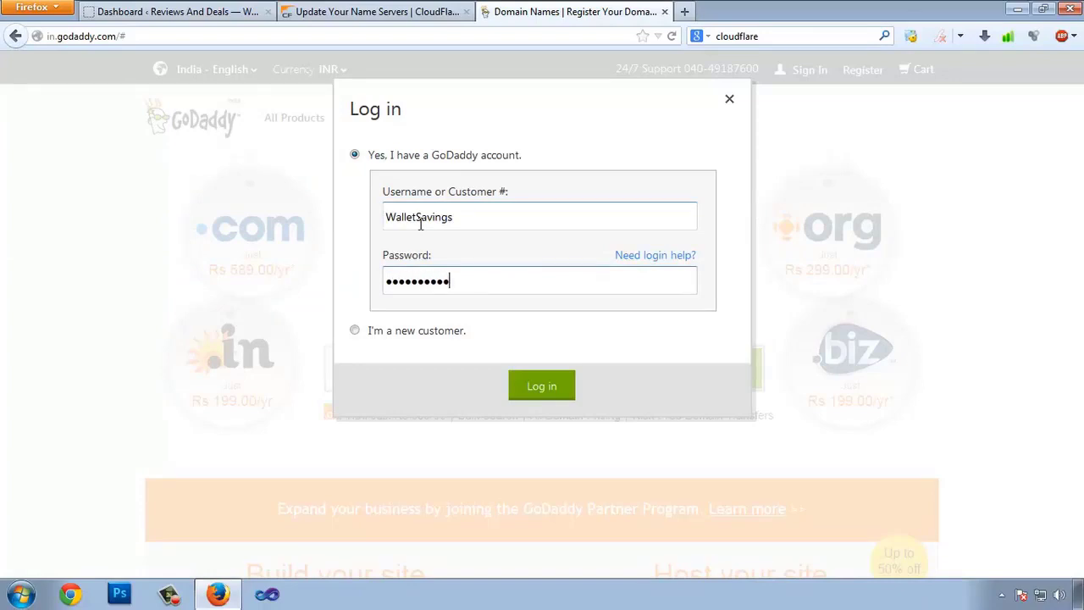
{"action": "key", "text": "Return"}
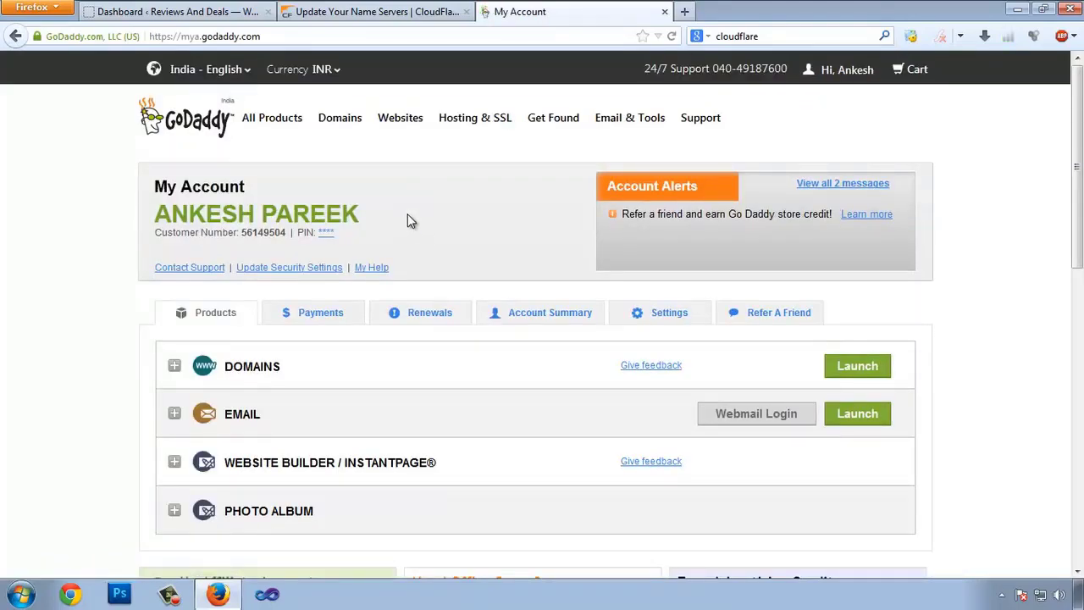
- Show REVIEWNDEALS.COM's ISERVERPLANET nameservers in GoDaddy and select bob.ns.cloudflare.com in CloudFlare
{"action": "mouse_move", "coordinate": [340, 126]}
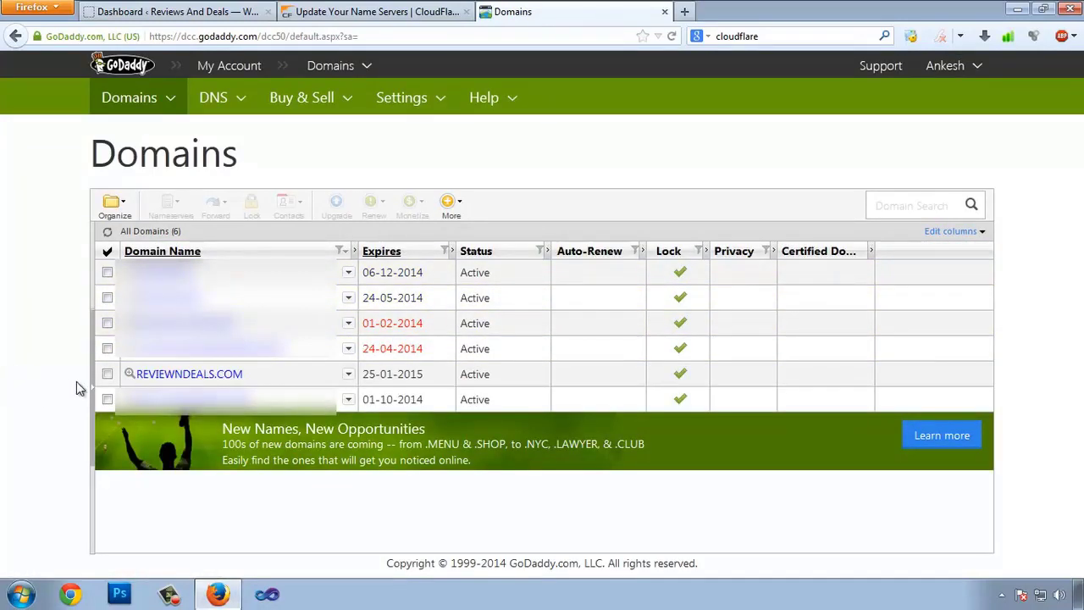
{"action": "left_click", "coordinate": [175, 379]}
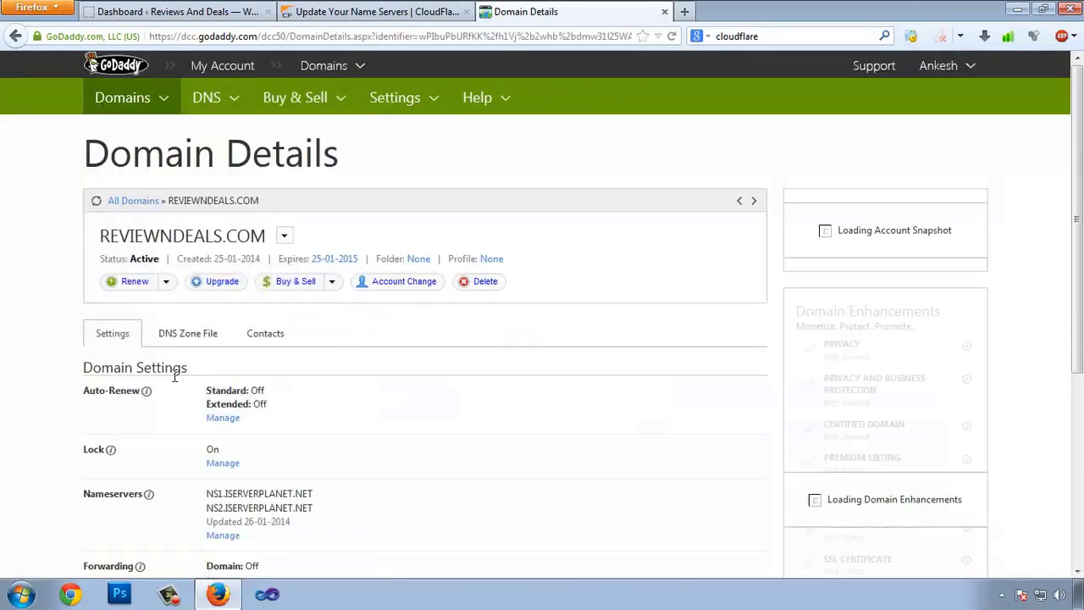
{"action": "scroll", "coordinate": [314, 378], "scroll_direction": "down", "scroll_amount": 3}
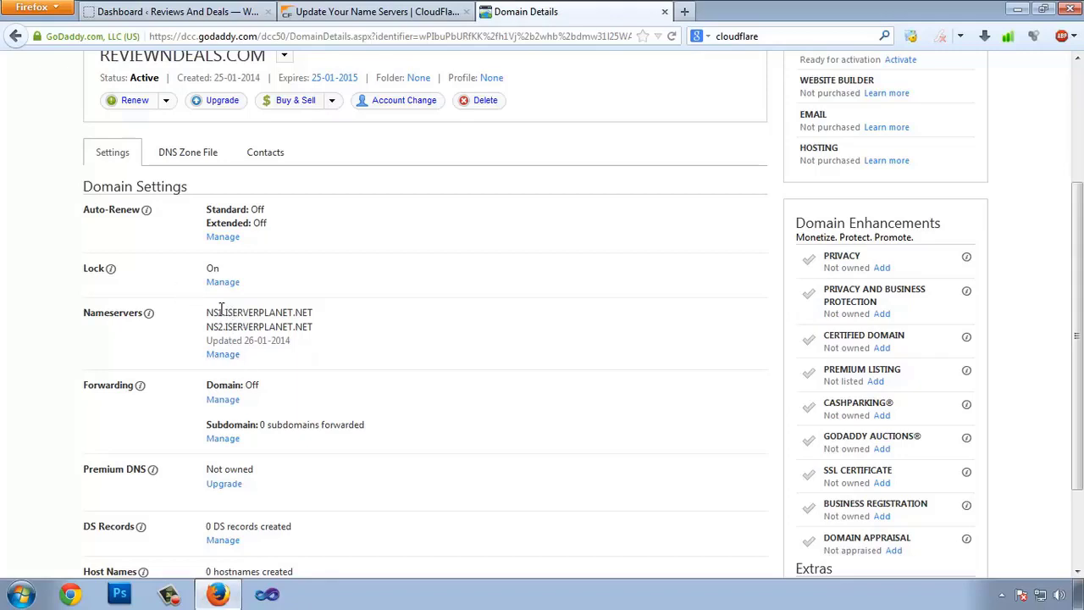
{"action": "left_click", "coordinate": [356, 11]}
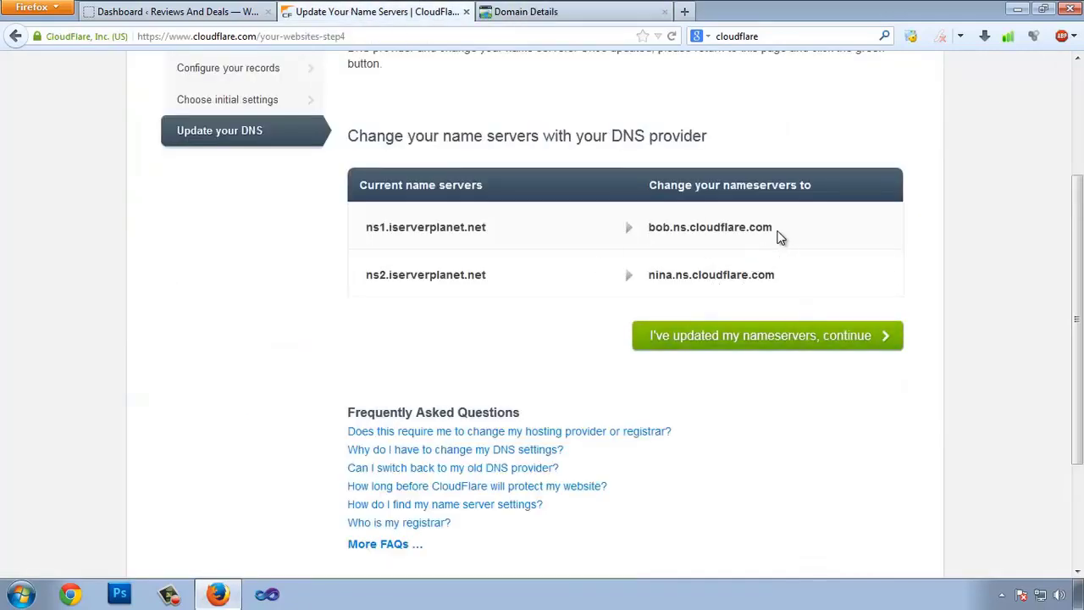
{"action": "left_click_drag", "start_coordinate": [776, 231], "coordinate": [658, 233]}
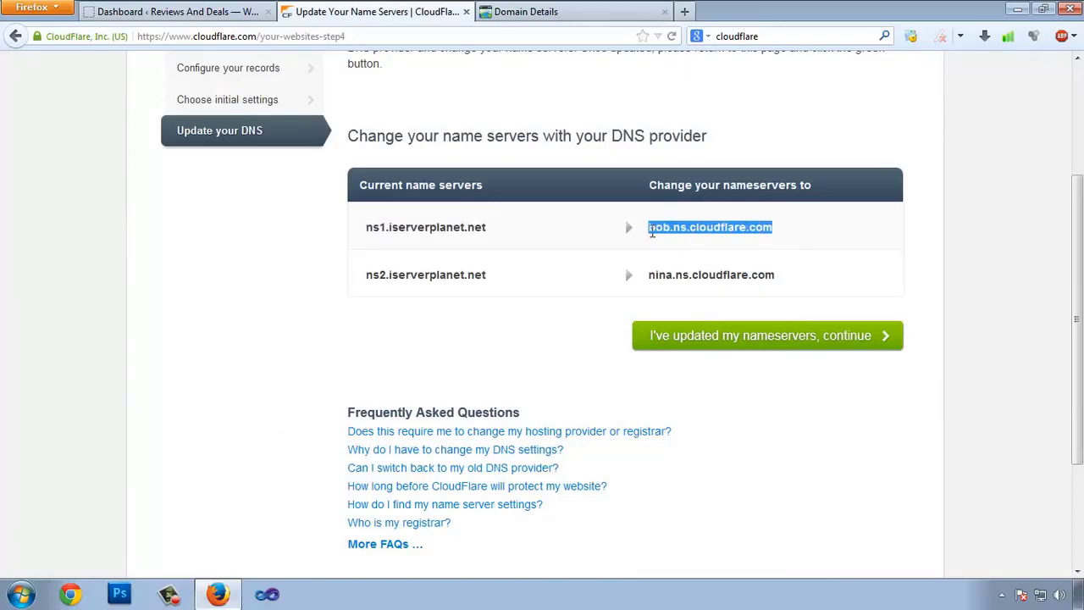
- Replace GoDaddy's first nameserver with bob.ns.cloudflare.com
{"action": "left_click", "coordinate": [580, 10]}
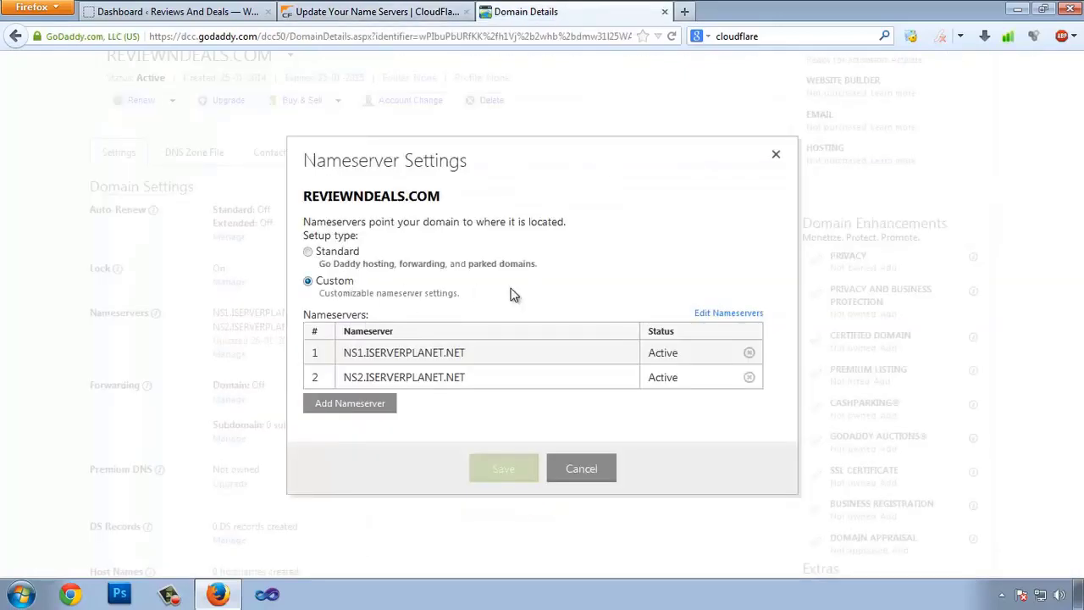
{"action": "left_click", "coordinate": [723, 315]}
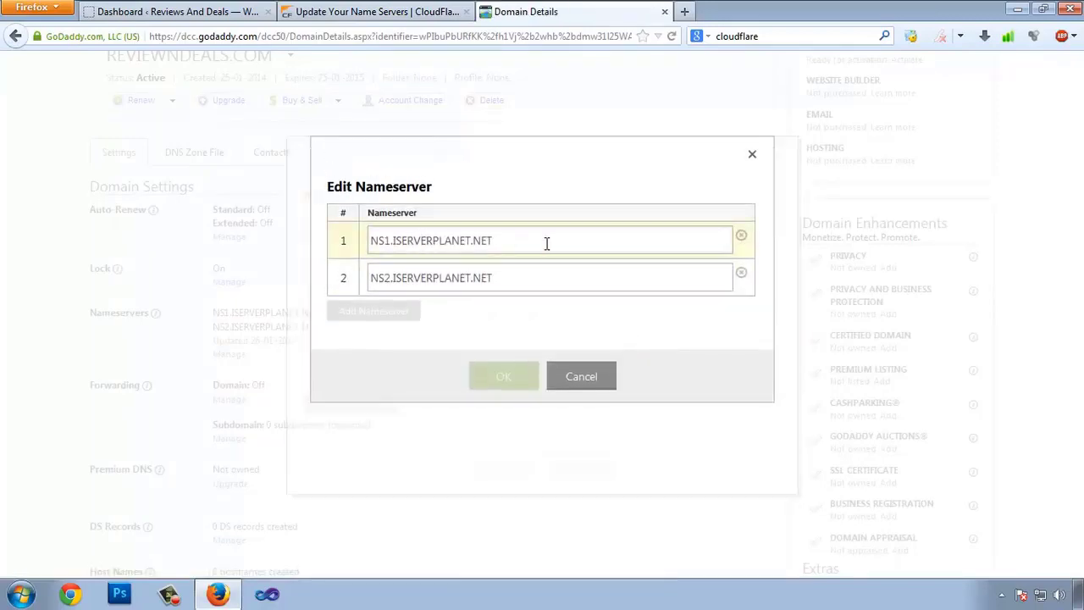
{"action": "left_click_drag", "start_coordinate": [546, 244], "coordinate": [311, 234]}
{"action": "type", "text": "bob.ns.cloudflare.com"}
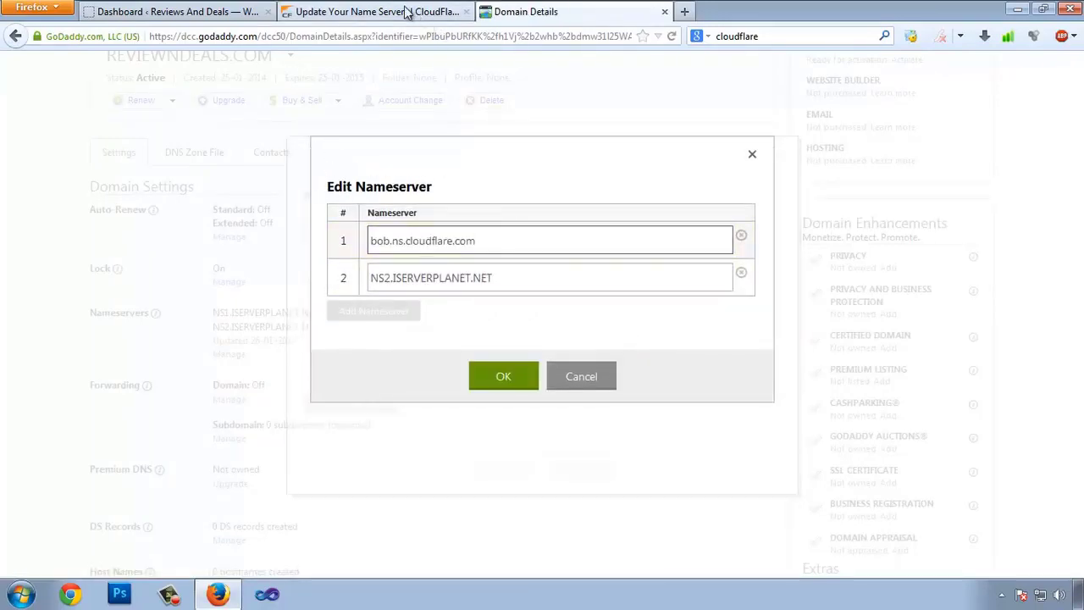
- Copy nina.ns.cloudflare.com from CloudFlare into the second nameserver field
{"action": "left_click", "coordinate": [410, 12]}
{"action": "left_click_drag", "start_coordinate": [831, 281], "coordinate": [650, 277]}
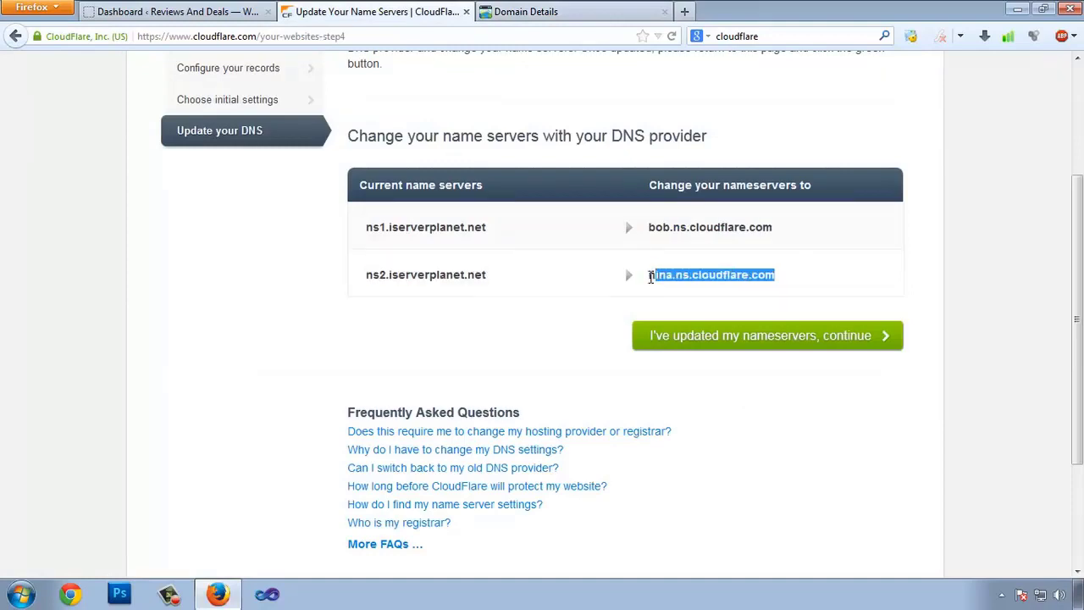
{"action": "left_click", "coordinate": [535, 12]}
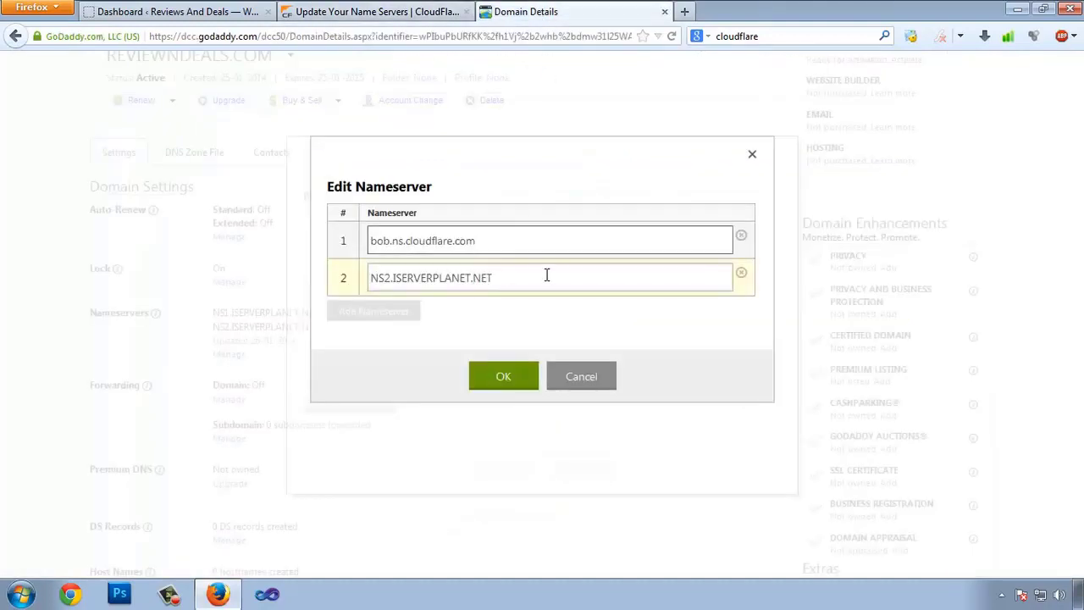
{"action": "left_click_drag", "start_coordinate": [547, 273], "coordinate": [232, 271]}
{"action": "type", "text": "nina.ns.cloudflare.com"}
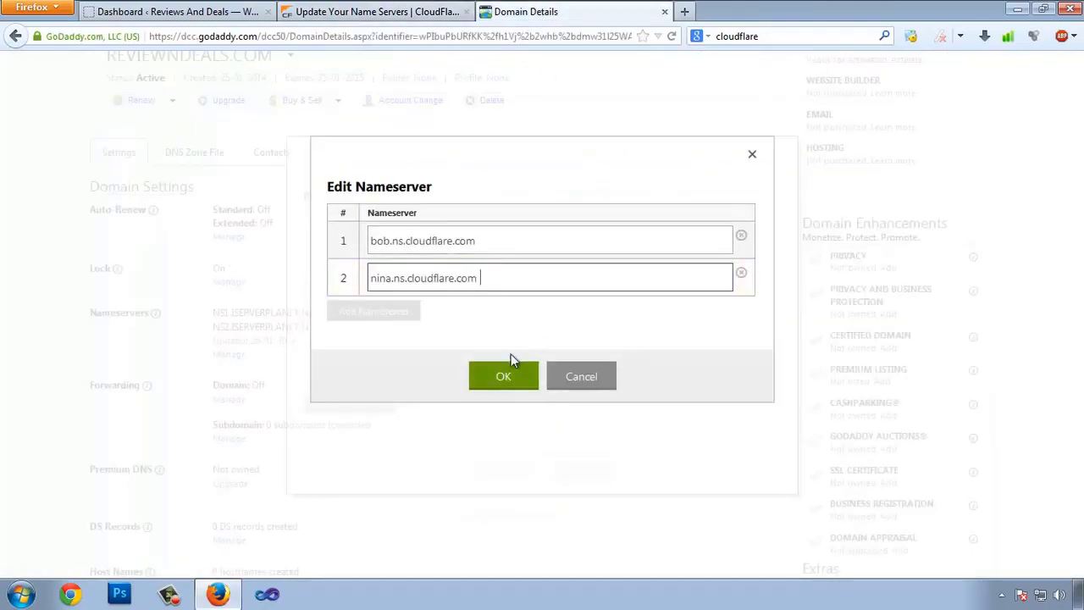
- Confirm and save the new CloudFlare nameservers, then open a fresh browser tab
{"action": "left_click", "coordinate": [505, 379]}
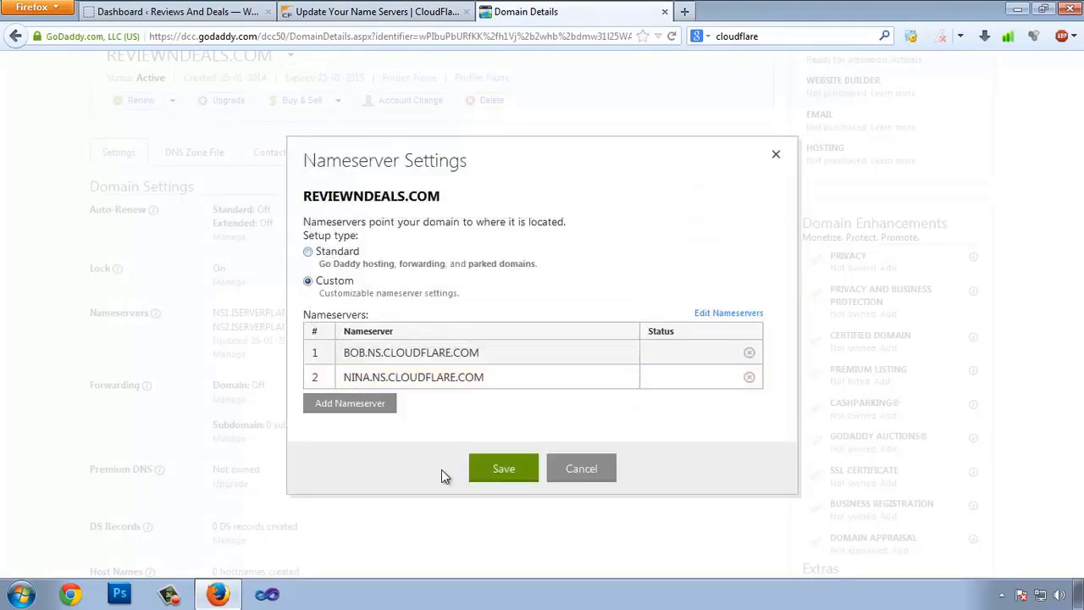
{"action": "left_click", "coordinate": [501, 471]}
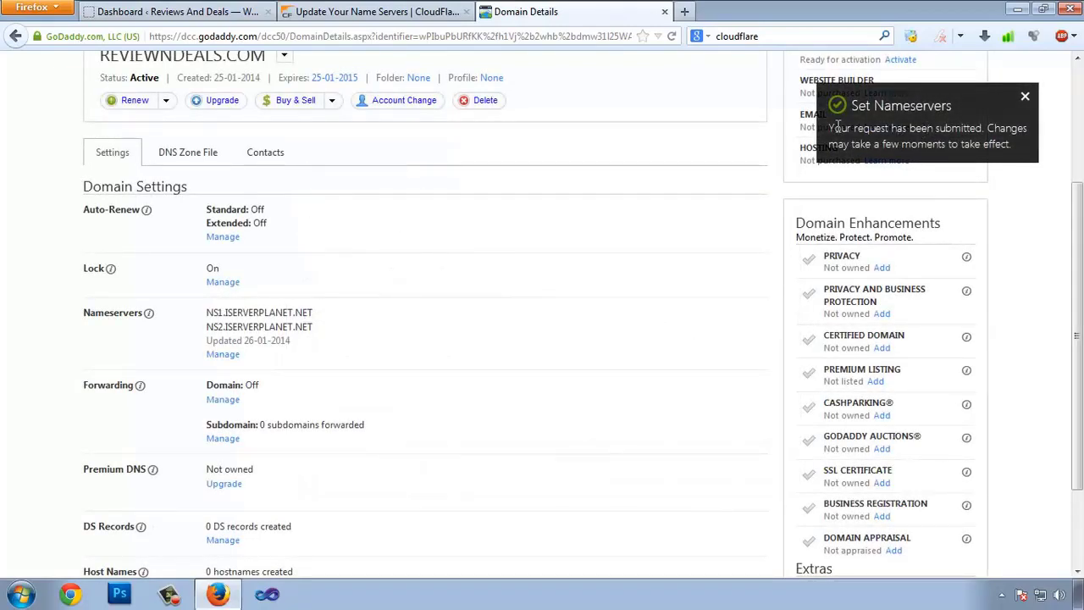
{"action": "left_click", "coordinate": [684, 11]}
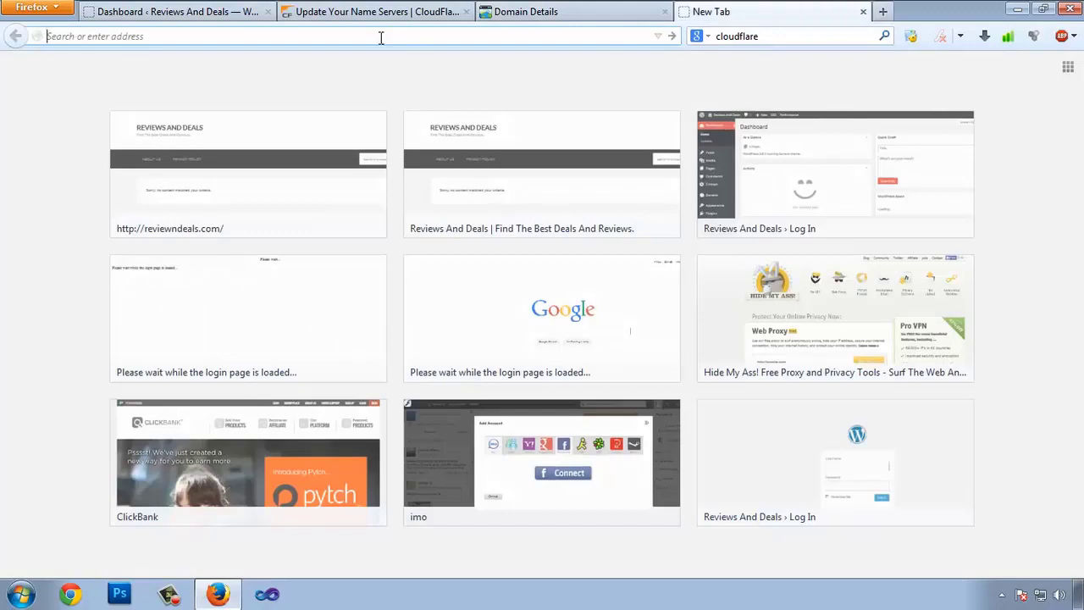
- Search 'who is hosting' and run WebHostingHero's host lookup on reviewndeals.com
{"action": "left_click", "coordinate": [832, 35]}
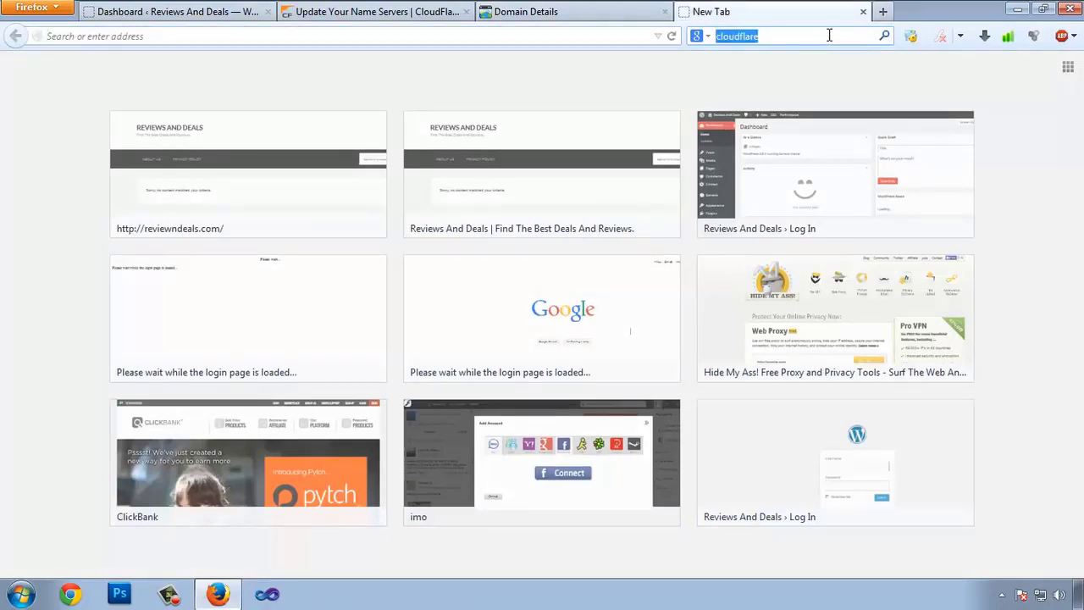
{"action": "type", "text": "who is host"}
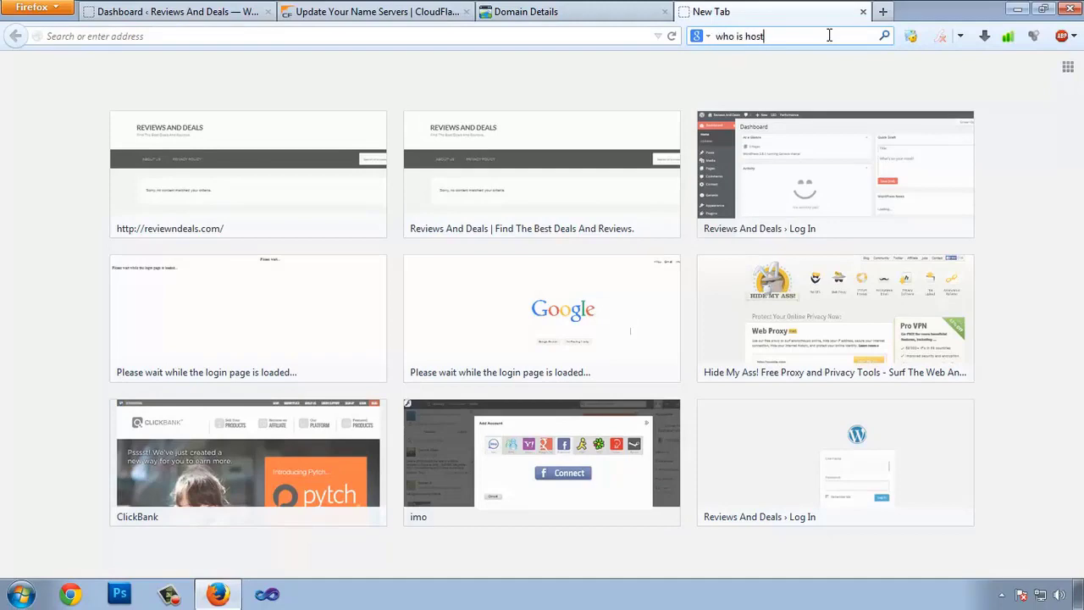
{"action": "type", "text": "ing"}
{"action": "key", "text": "Return"}
{"action": "left_click", "coordinate": [362, 415]}
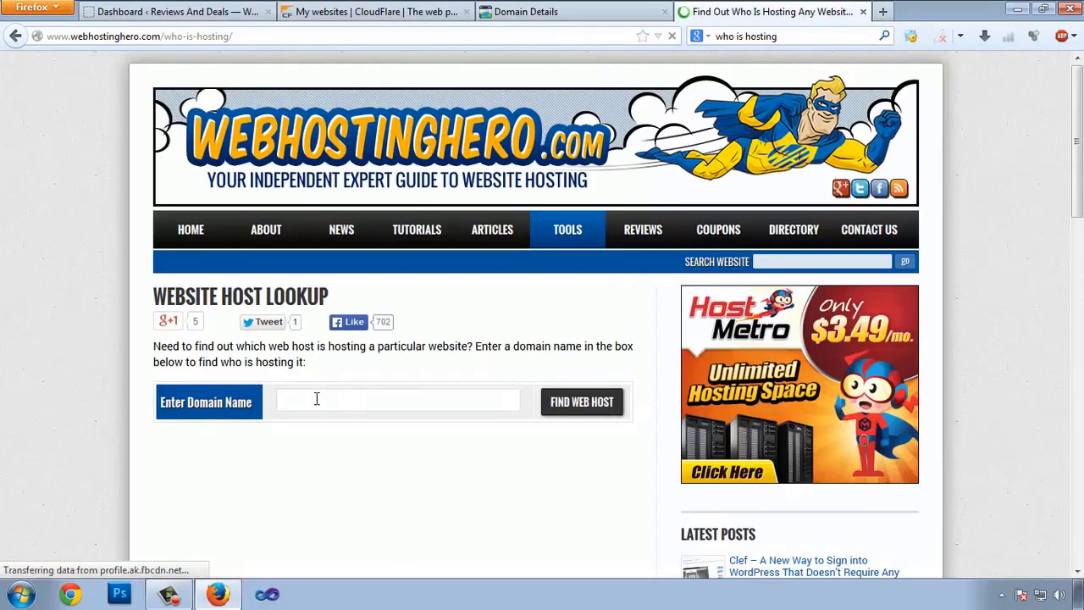
{"action": "left_click", "coordinate": [322, 396]}
{"action": "key", "text": "Down"}
{"action": "left_click", "coordinate": [583, 415]}
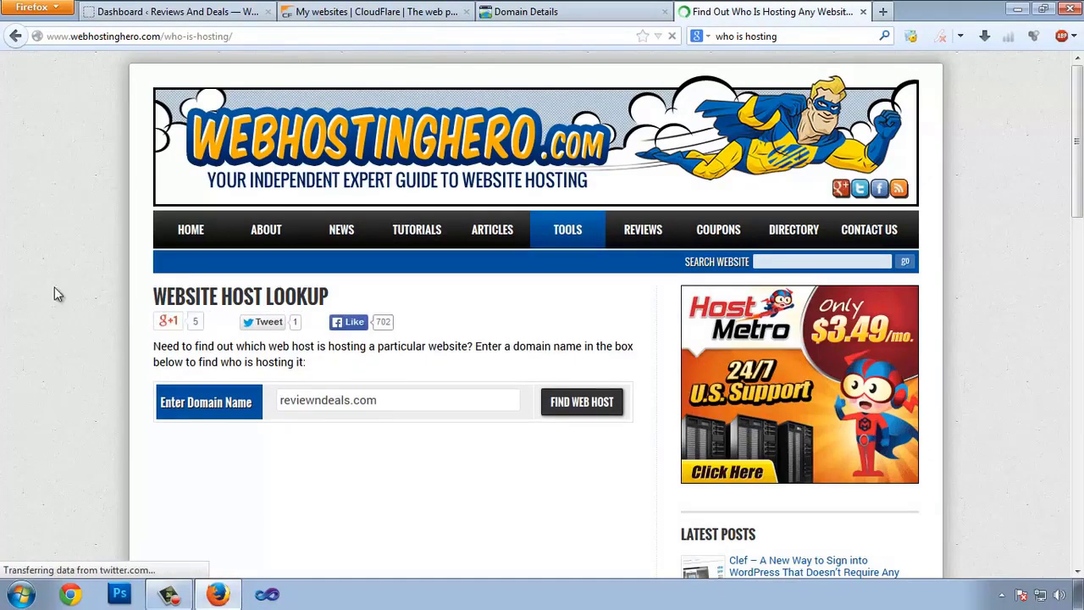
- Highlight the Cloudflare CDN and the nina and bob CloudFlare nameservers, cross-checking against GoDaddy
{"action": "scroll", "coordinate": [4, 265], "scroll_direction": "down", "scroll_amount": 2}
{"action": "scroll", "coordinate": [9, 262], "scroll_direction": "down", "scroll_amount": 5}
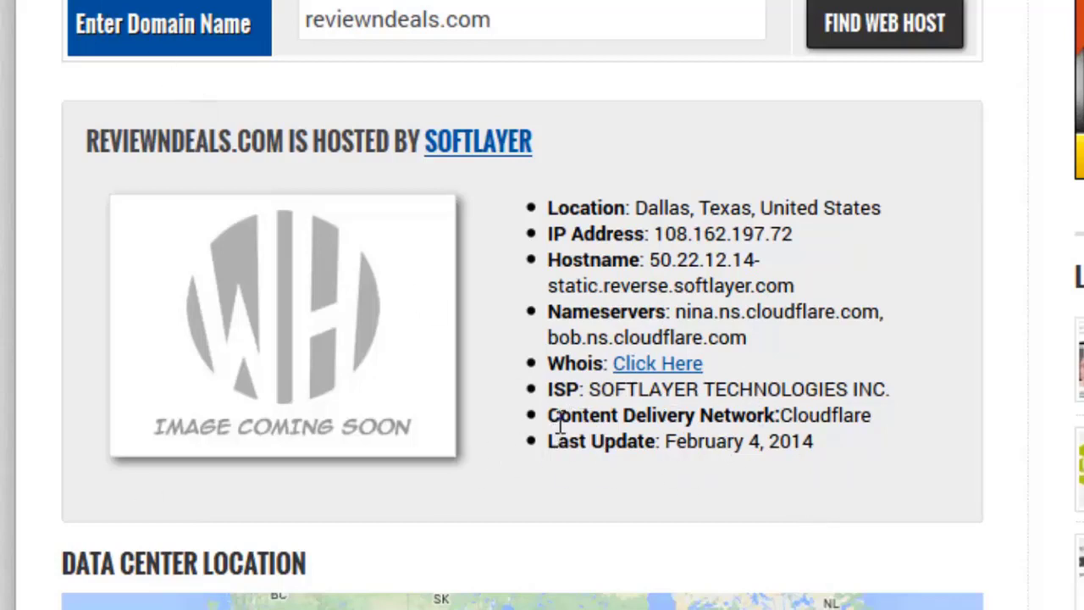
{"action": "left_click_drag", "start_coordinate": [558, 415], "coordinate": [875, 417]}
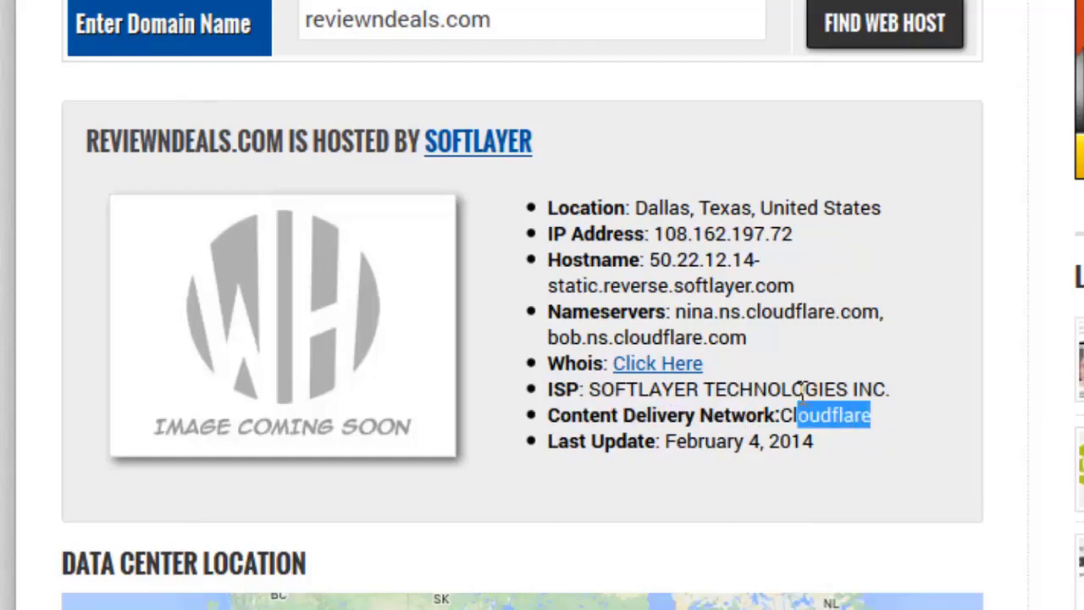
{"action": "left_click_drag", "start_coordinate": [573, 312], "coordinate": [842, 315]}
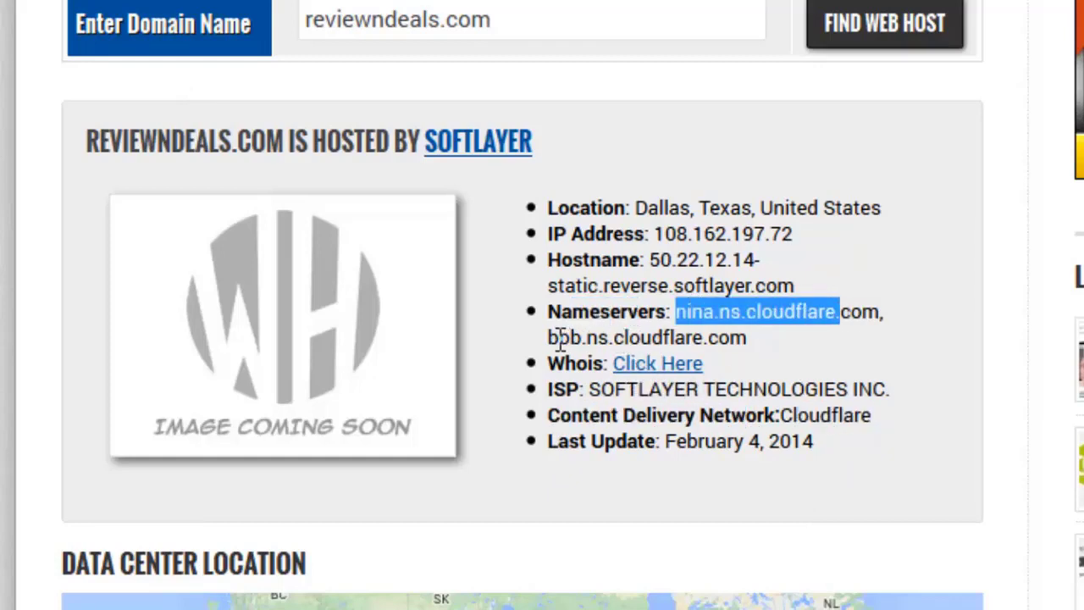
{"action": "left_click_drag", "start_coordinate": [559, 337], "coordinate": [661, 337]}
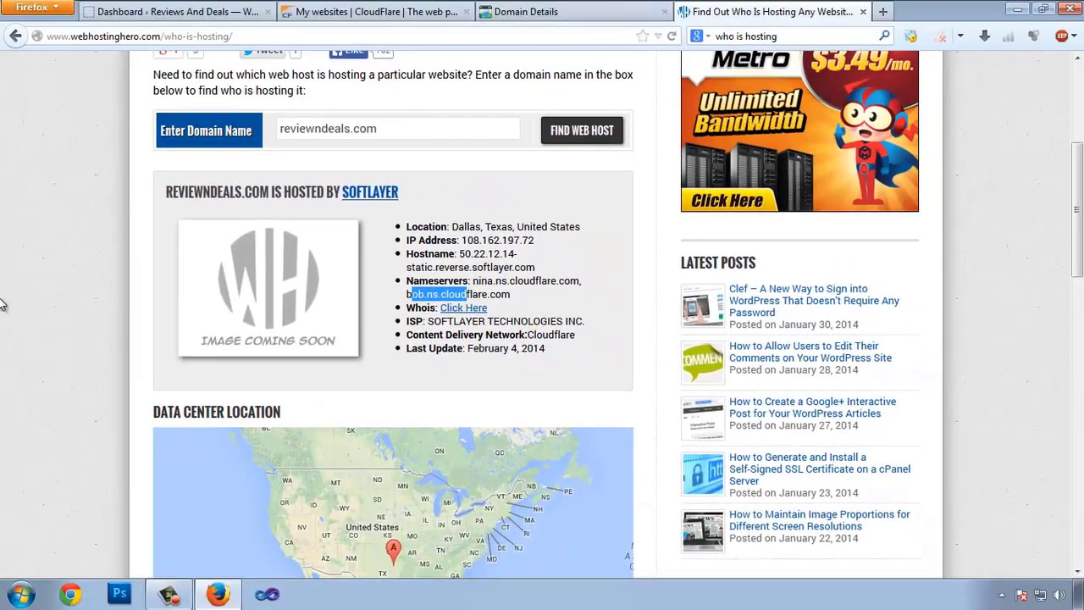
{"action": "scroll", "coordinate": [17, 309], "scroll_direction": "down", "scroll_amount": 4}
{"action": "scroll", "coordinate": [37, 314], "scroll_direction": "up", "scroll_amount": 8}
{"action": "left_click", "coordinate": [542, 11]}
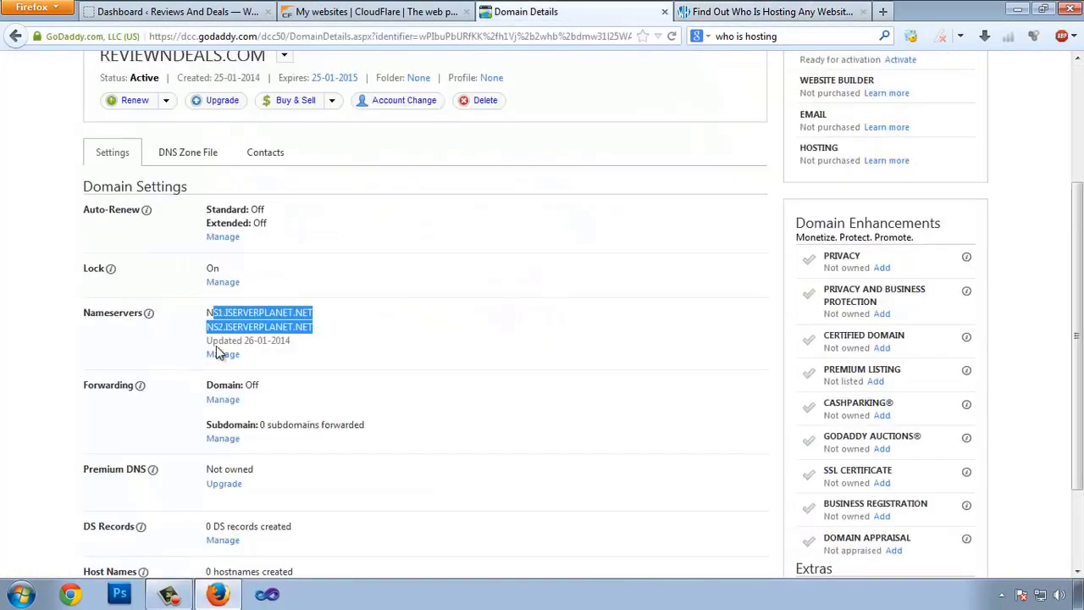
{"action": "left_click", "coordinate": [372, 11]}
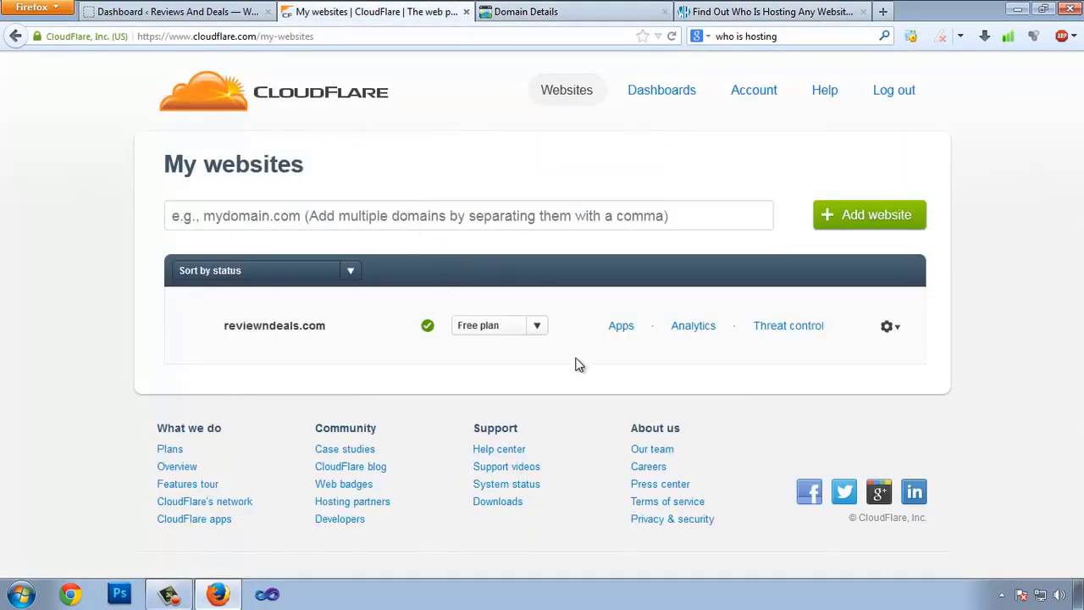
- Check reviewndeals.com's CloudFlare Analytics showing 0 page views, then return to the host lookup
{"action": "left_click", "coordinate": [693, 331]}
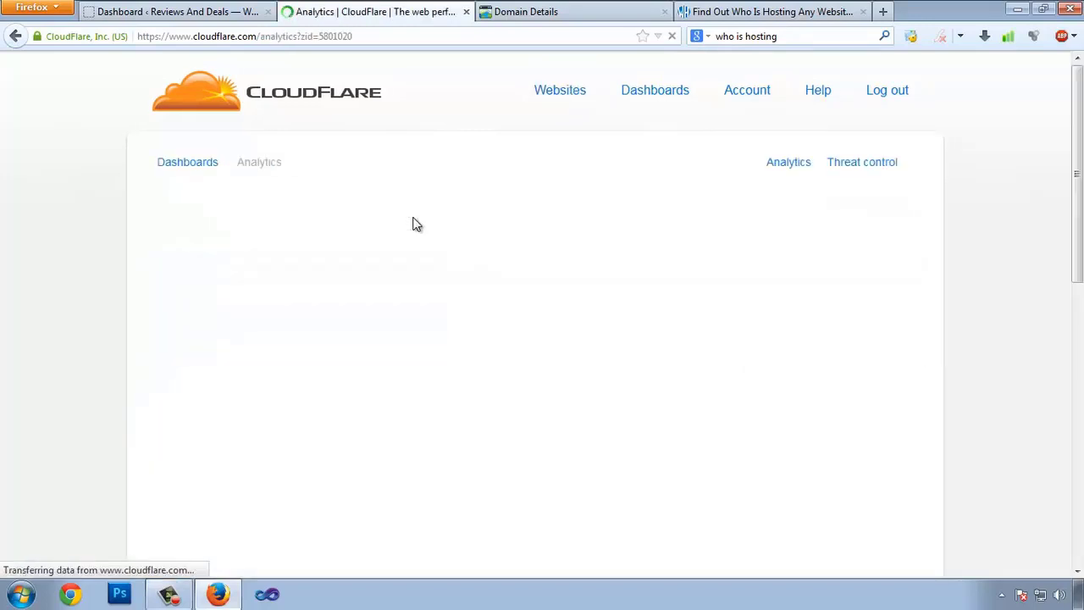
{"action": "scroll", "coordinate": [724, 328], "scroll_direction": "down", "scroll_amount": 1}
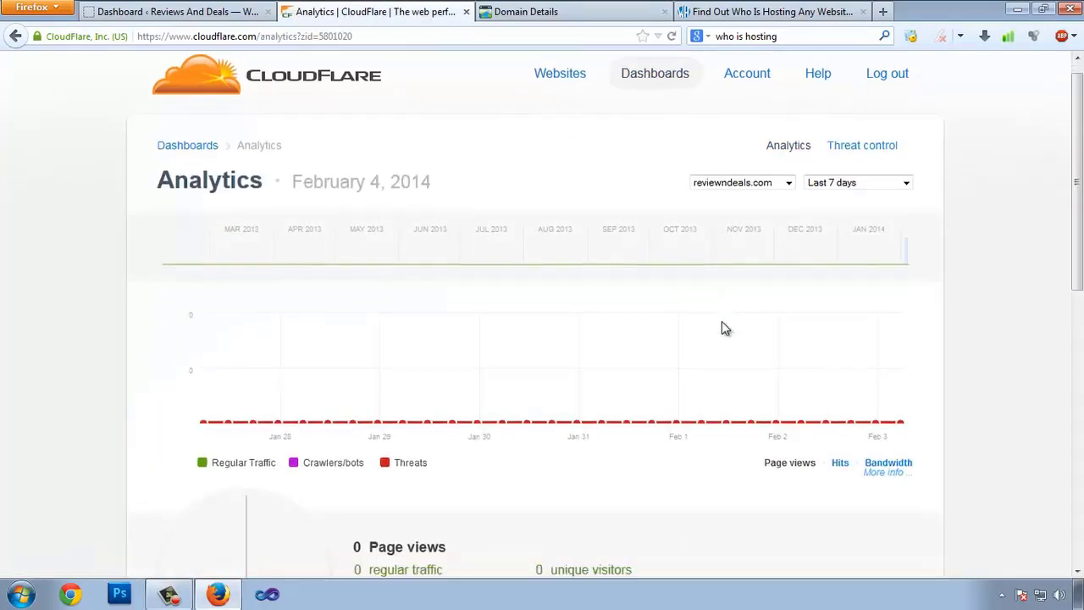
{"action": "scroll", "coordinate": [721, 323], "scroll_direction": "down", "scroll_amount": 5}
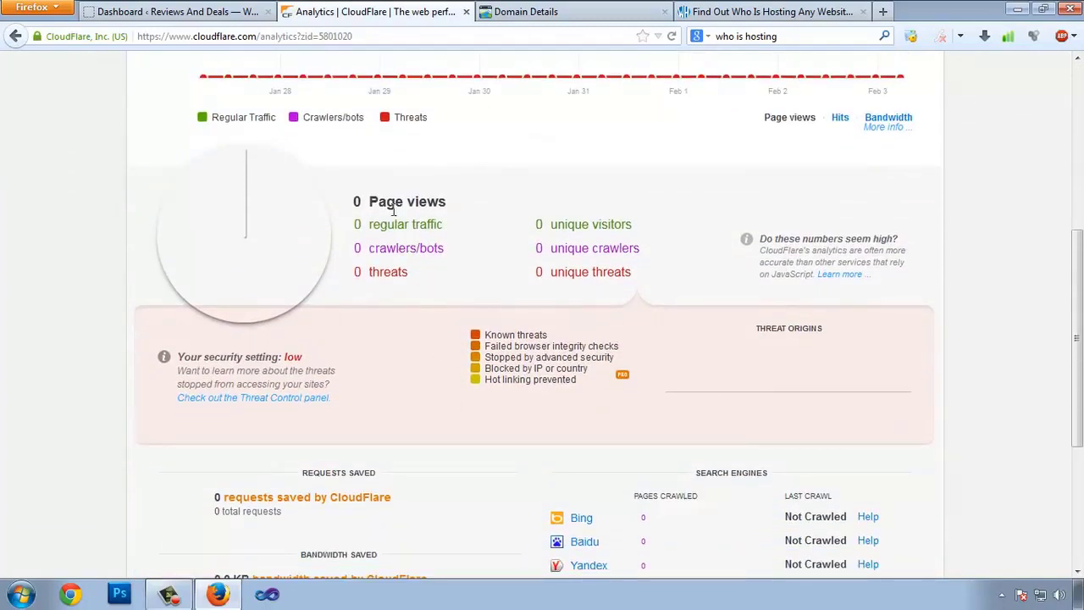
{"action": "left_click_drag", "start_coordinate": [356, 200], "coordinate": [426, 203]}
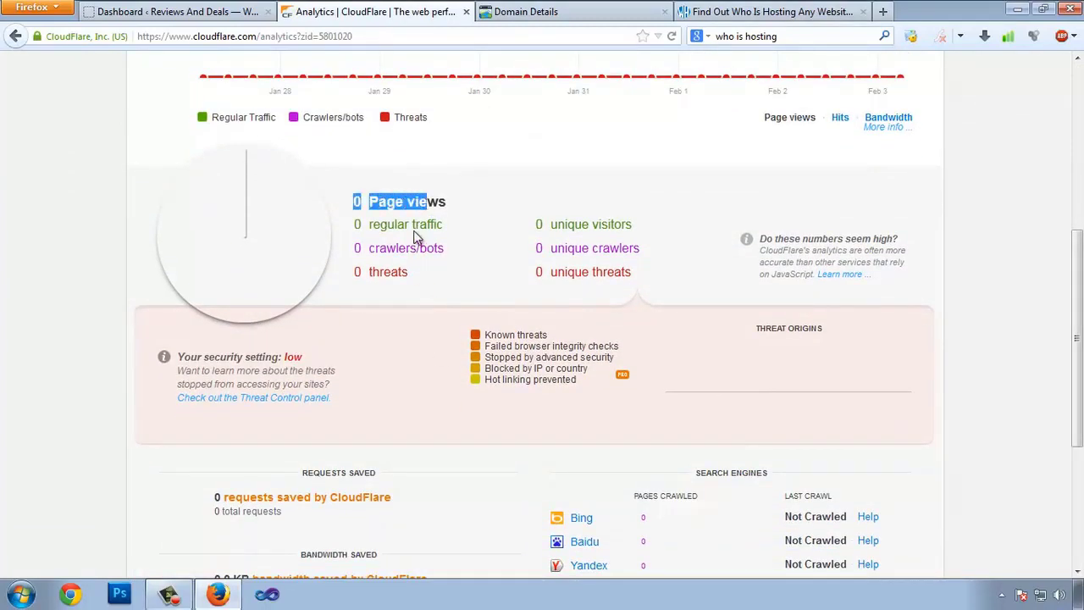
{"action": "scroll", "coordinate": [193, 337], "scroll_direction": "up", "scroll_amount": 3}
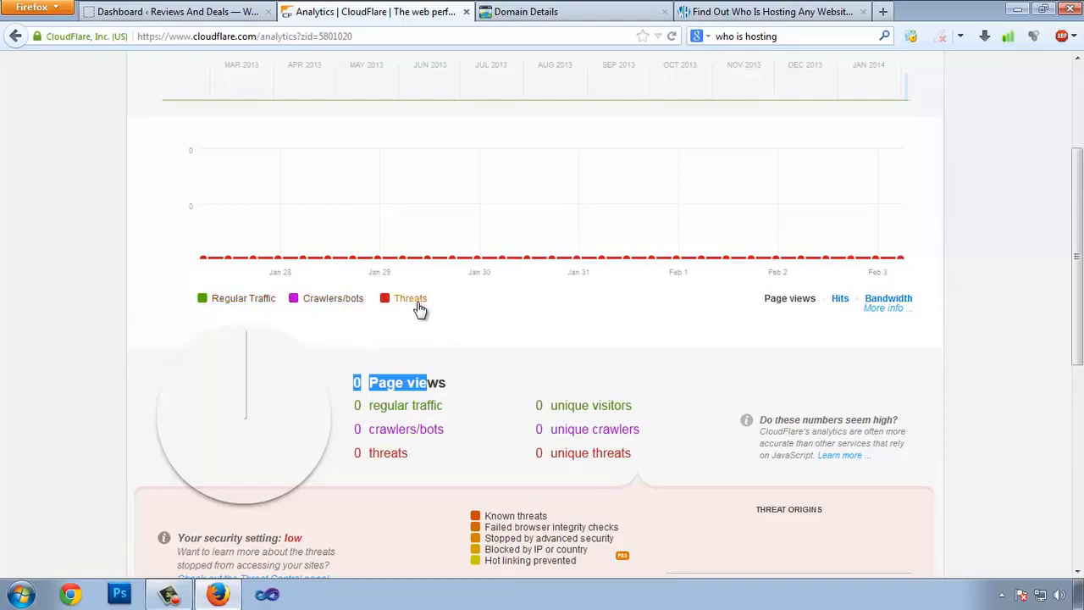
{"action": "mouse_move", "coordinate": [1078, 322]}
{"action": "left_mouse_down"}
{"action": "mouse_move", "coordinate": [1079, 519]}
{"action": "mouse_move", "coordinate": [1069, 297]}
{"action": "mouse_move", "coordinate": [1080, 506]}
{"action": "mouse_move", "coordinate": [1079, 318]}
{"action": "left_mouse_up"}
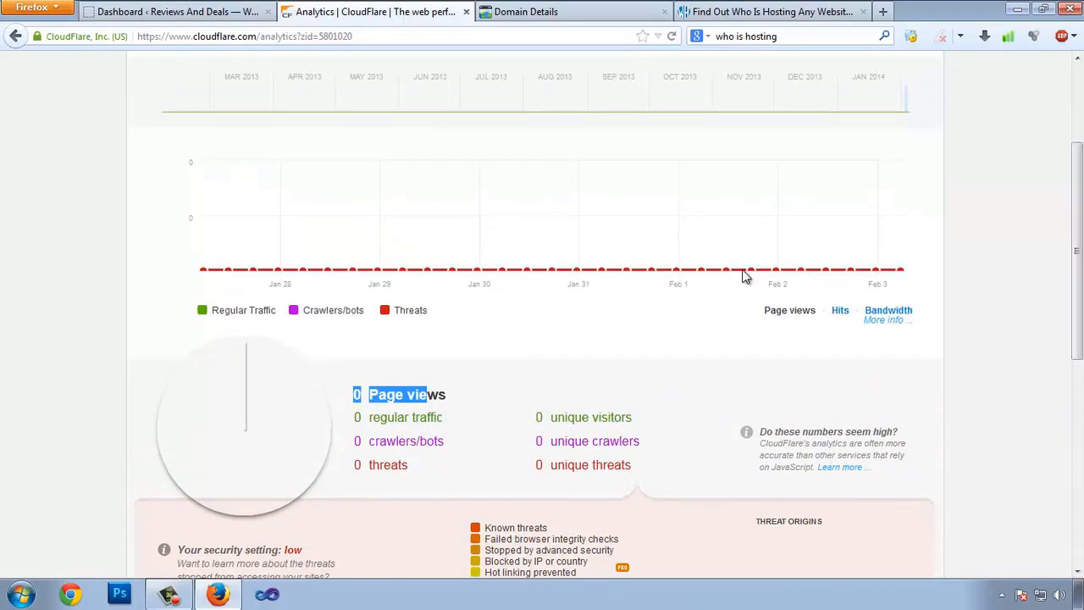
{"action": "scroll", "coordinate": [736, 292], "scroll_direction": "up", "scroll_amount": 4}
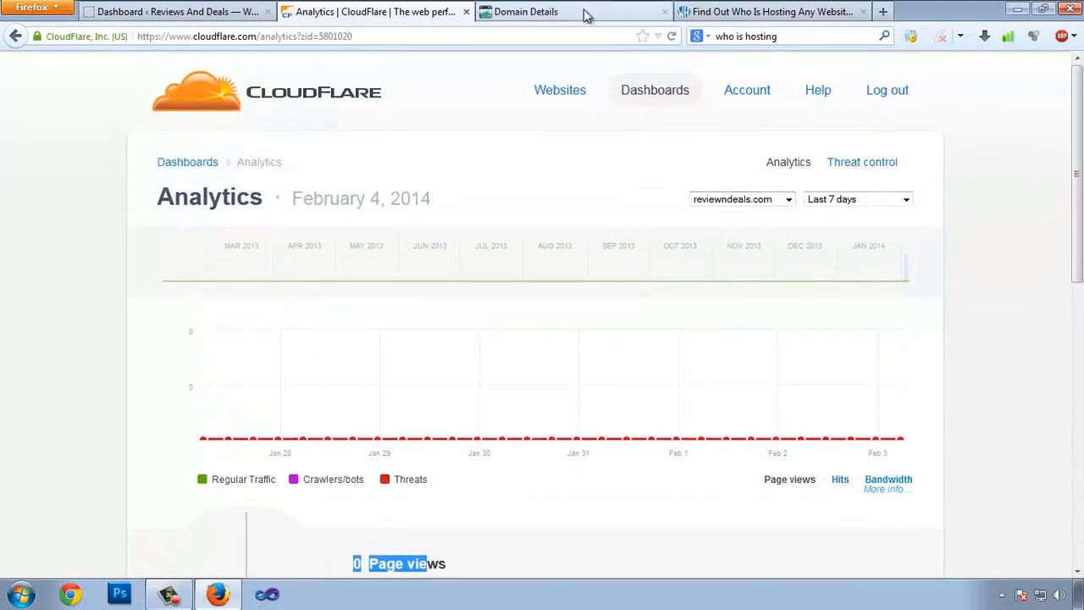
{"action": "left_click", "coordinate": [139, 11]}
{"action": "left_click", "coordinate": [766, 11]}
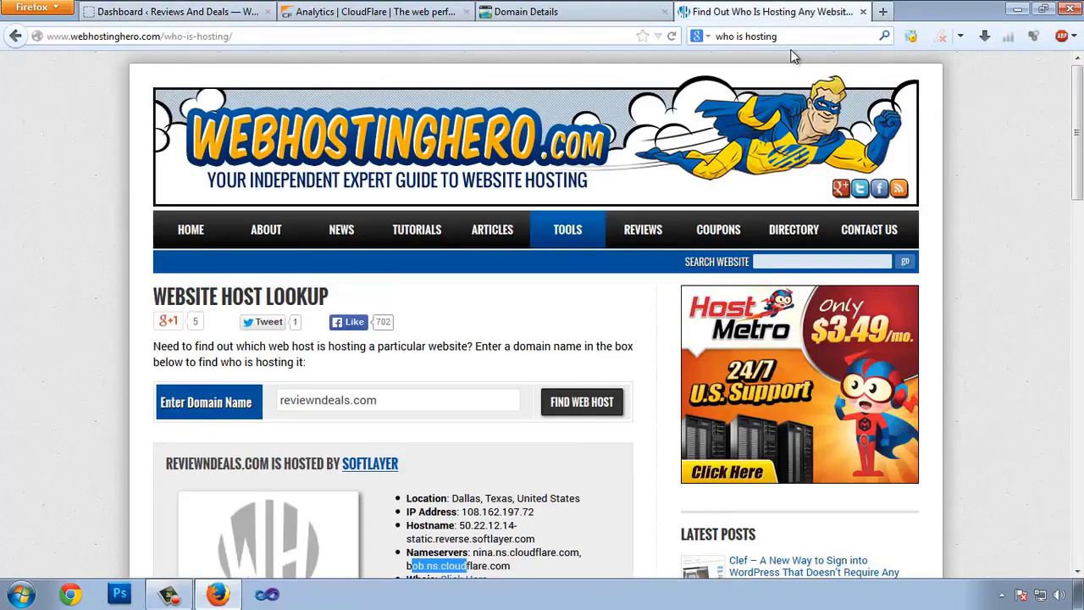
- Search 'ping dom', go to pingdom.com and follow its footer link to Pingdom Tools
{"action": "left_click", "coordinate": [806, 38]}
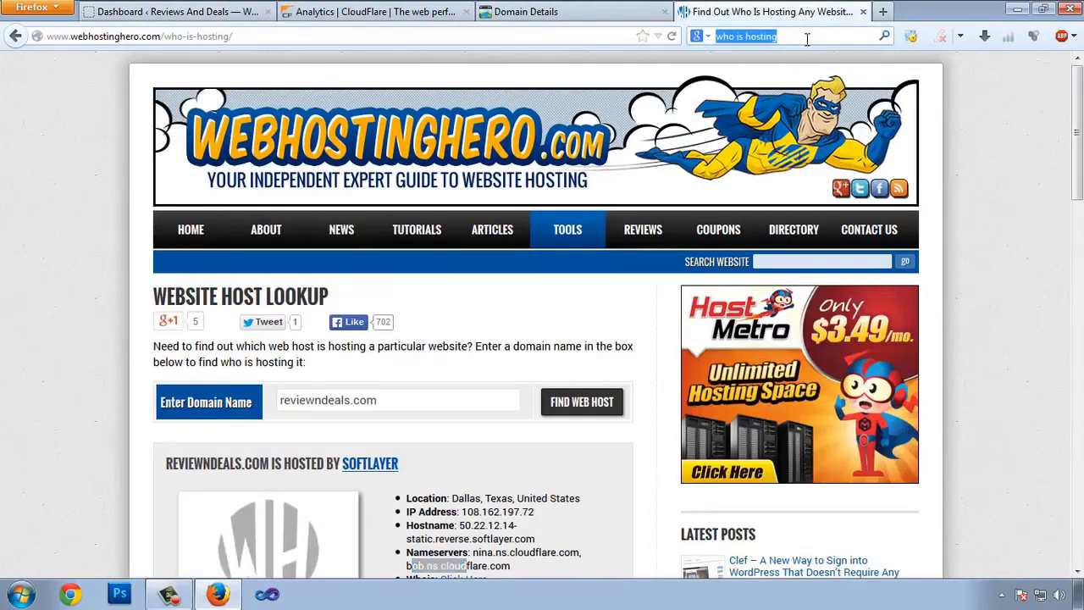
{"action": "type", "text": "ping dom"}
{"action": "key", "text": "Return"}
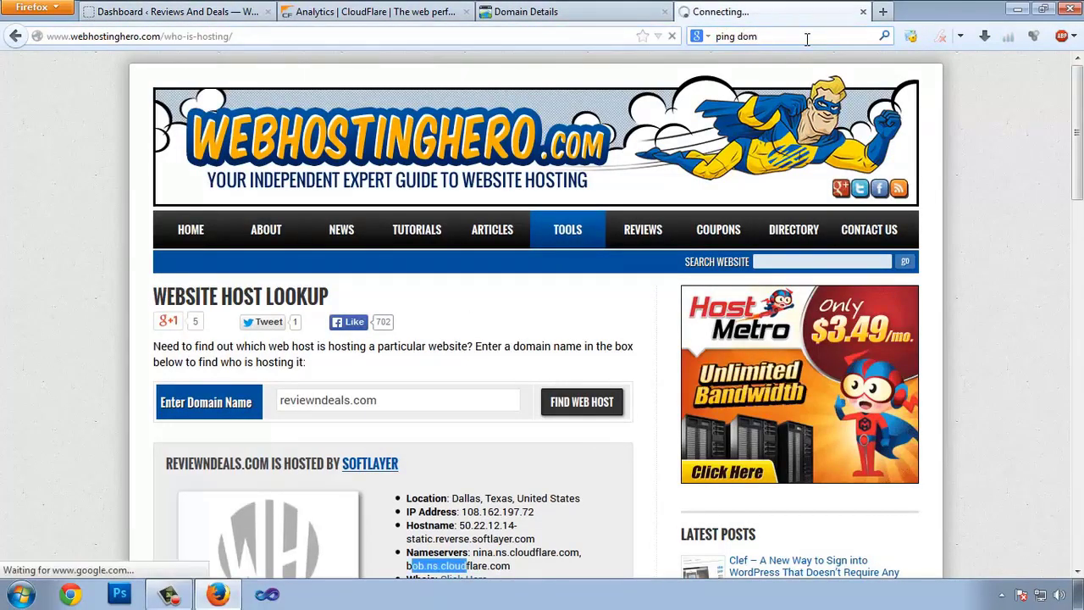
{"action": "left_click", "coordinate": [209, 195]}
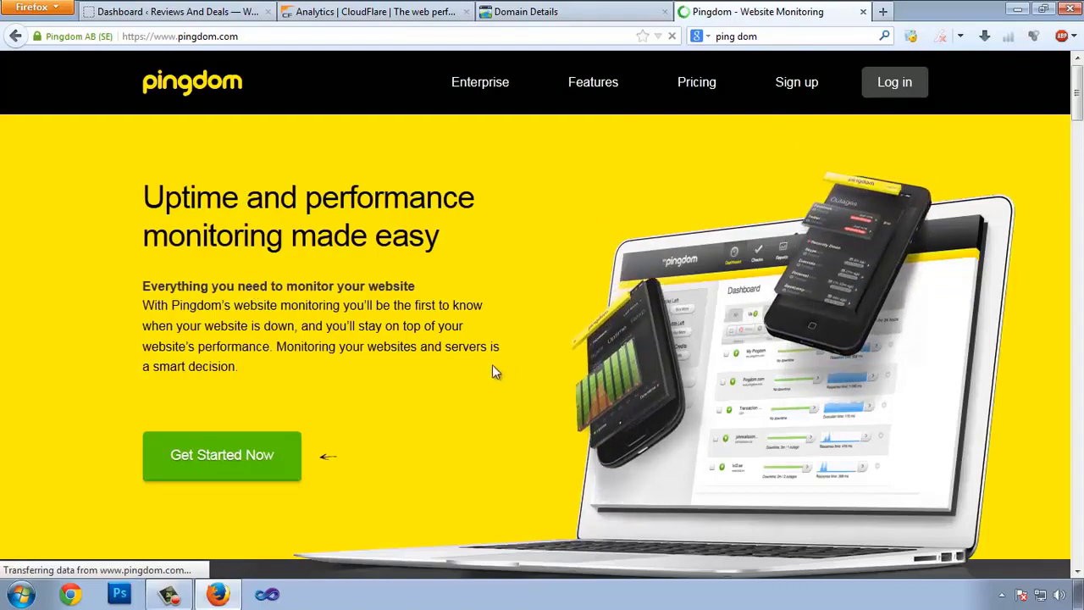
{"action": "scroll", "coordinate": [474, 377], "scroll_direction": "down", "scroll_amount": 20}
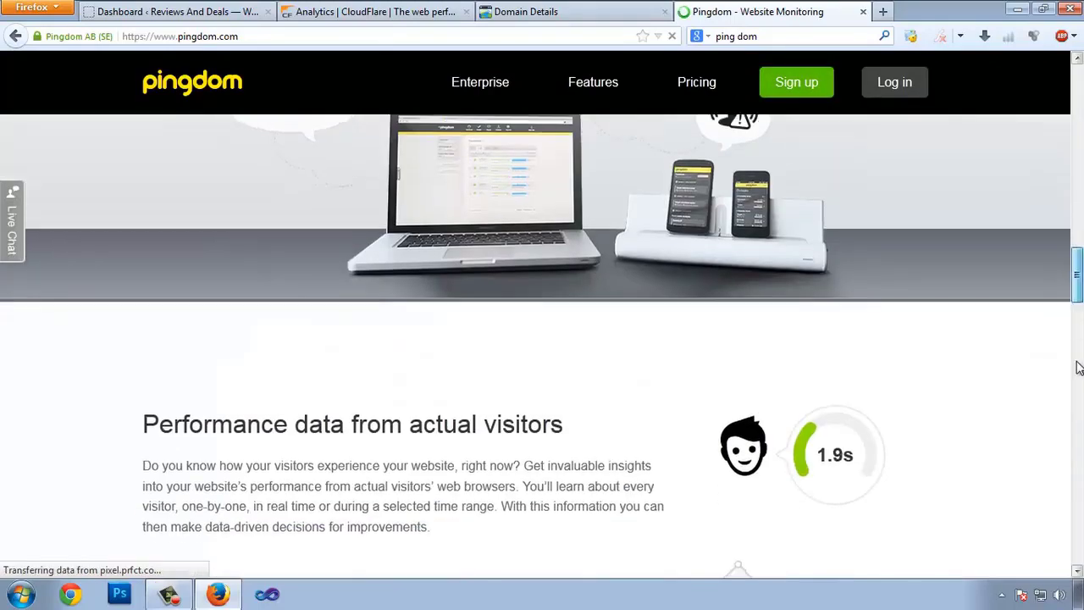
{"action": "scroll", "coordinate": [1078, 366], "scroll_direction": "down", "scroll_amount": 15}
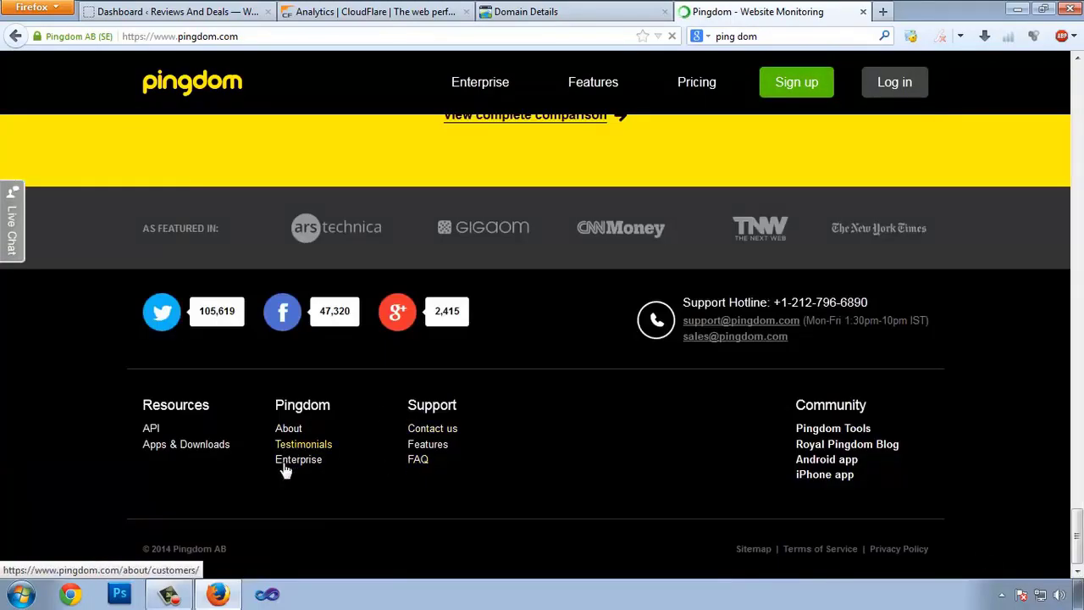
{"action": "left_click", "coordinate": [835, 430]}
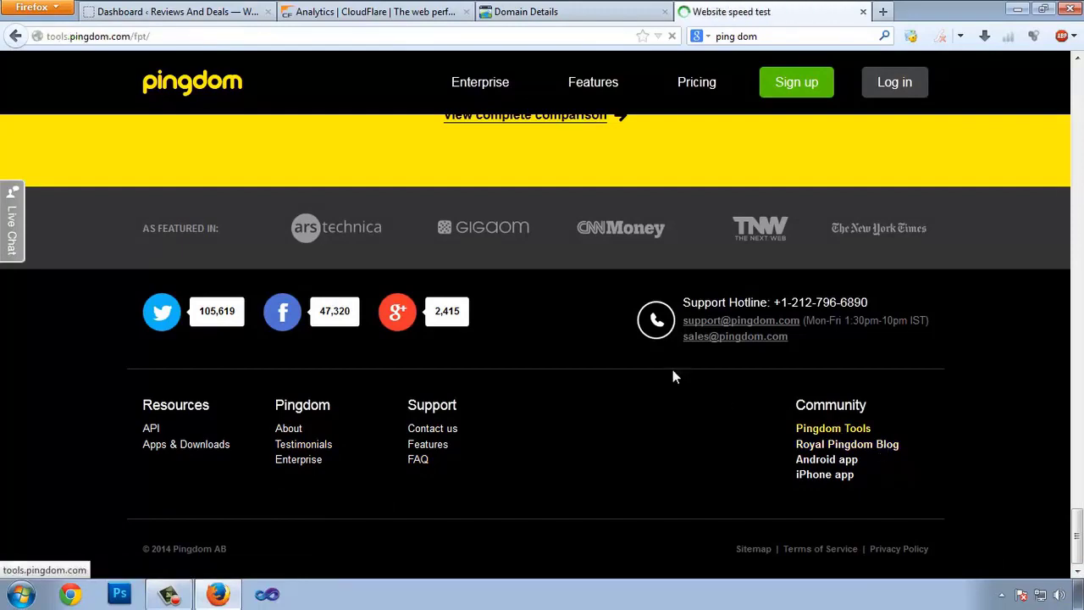
{"action": "left_click", "coordinate": [390, 280]}
{"action": "type", "text": "http://www.reviewndeals.com"}
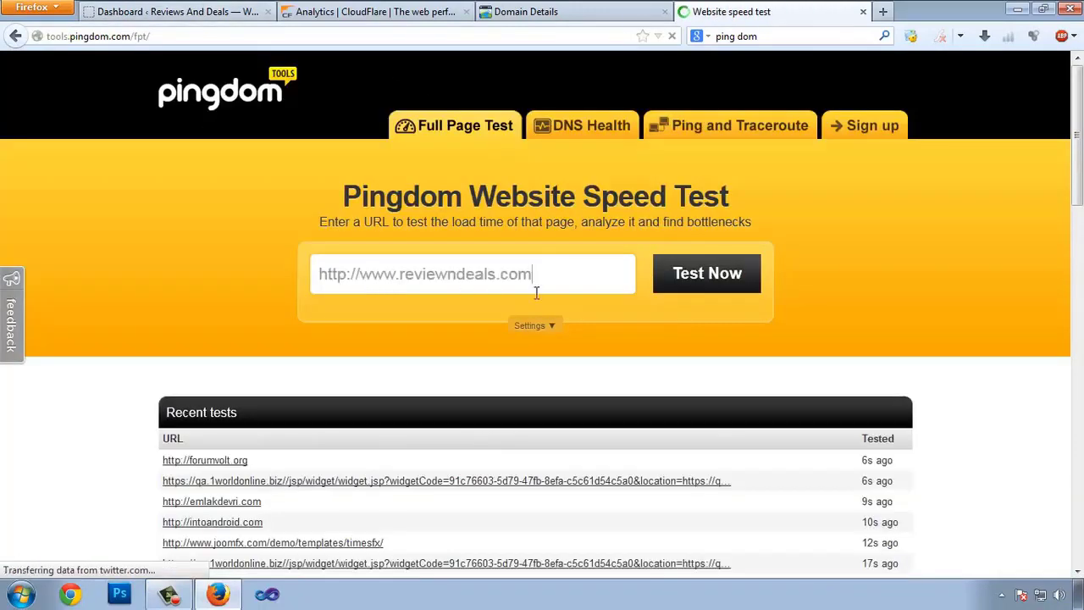
{"action": "left_click", "coordinate": [702, 276]}
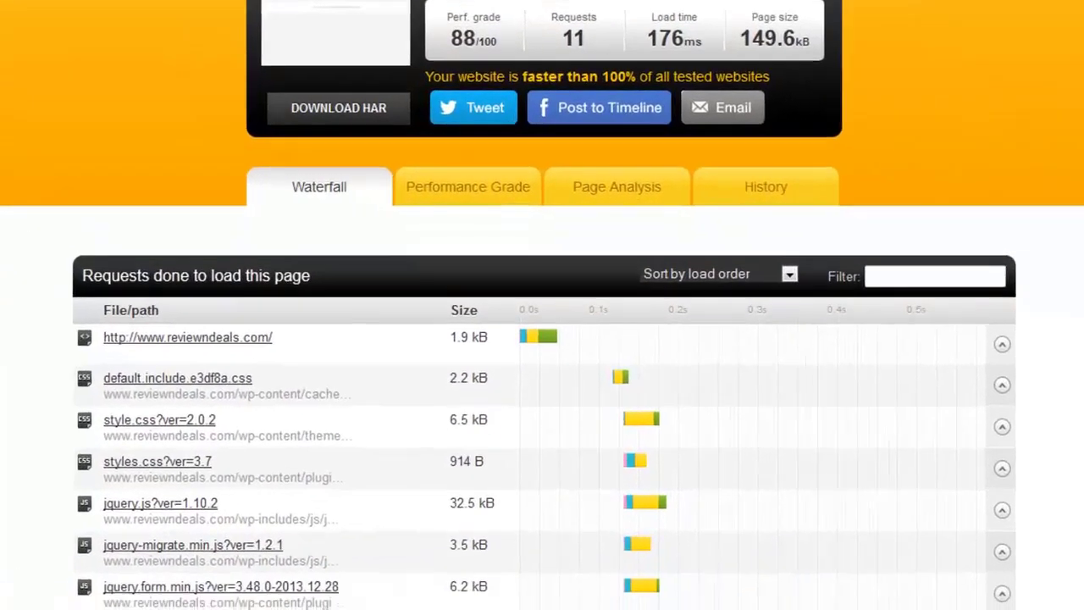
- Highlight the 176 ms load time in the results, briefly checking CloudFlare analytics
{"action": "scroll", "coordinate": [961, 208], "scroll_direction": "up", "scroll_amount": 3}
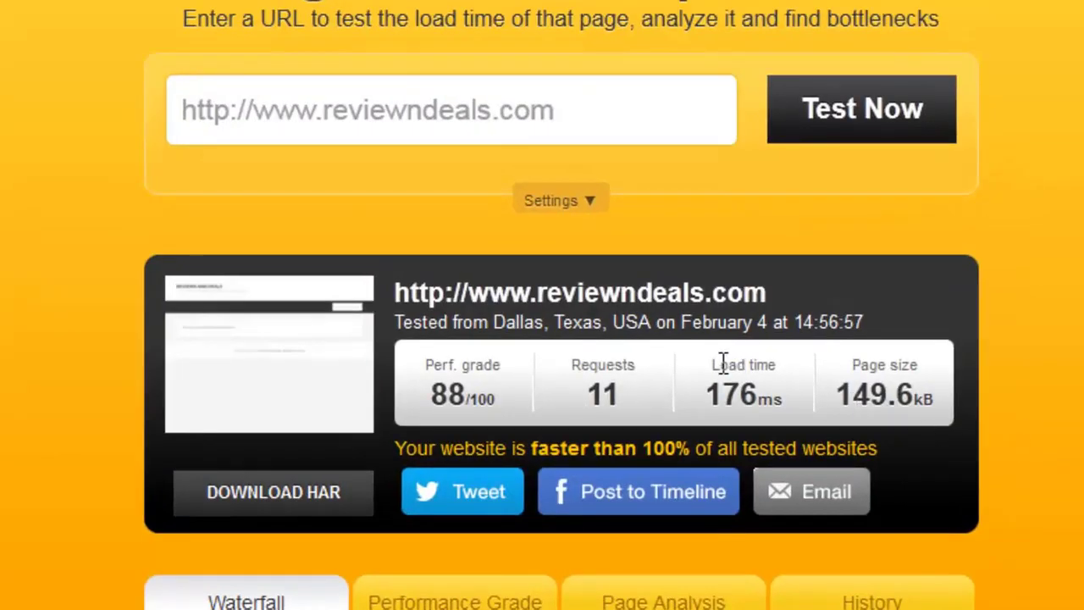
{"action": "left_click_drag", "start_coordinate": [720, 364], "coordinate": [758, 364]}
{"action": "left_click_drag", "start_coordinate": [708, 395], "coordinate": [766, 406]}
{"action": "left_click", "coordinate": [768, 406]}
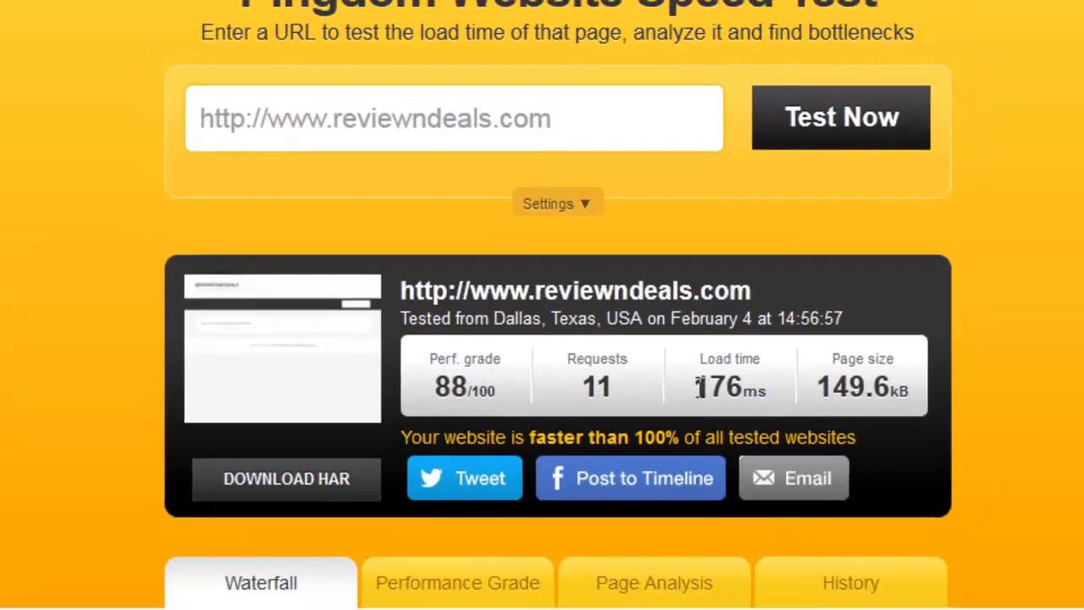
{"action": "left_click_drag", "start_coordinate": [706, 396], "coordinate": [760, 395]}
{"action": "left_click", "coordinate": [923, 329]}
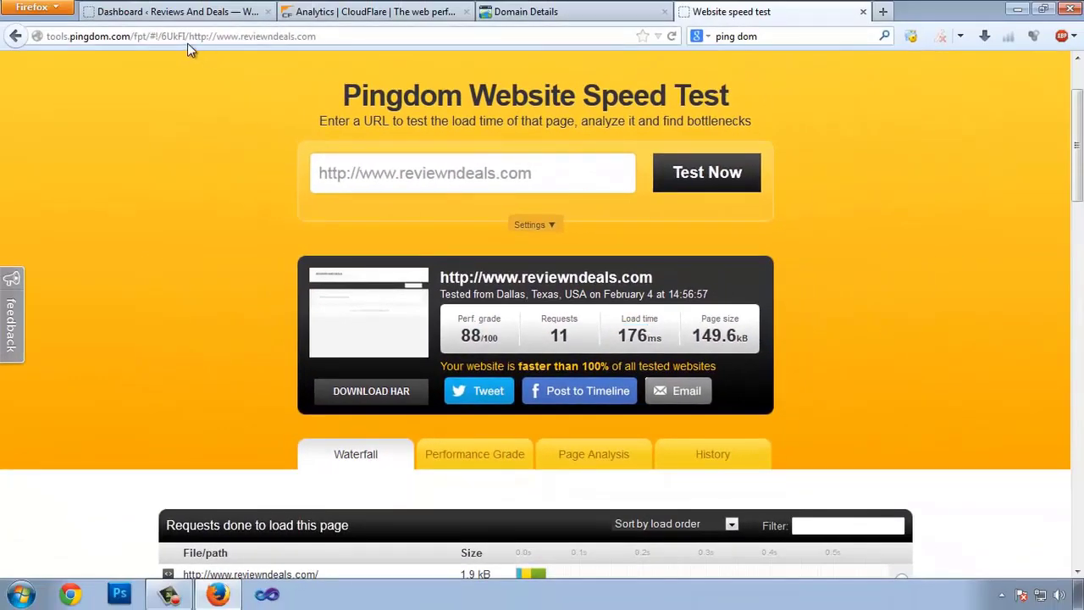
{"action": "left_click", "coordinate": [317, 12]}
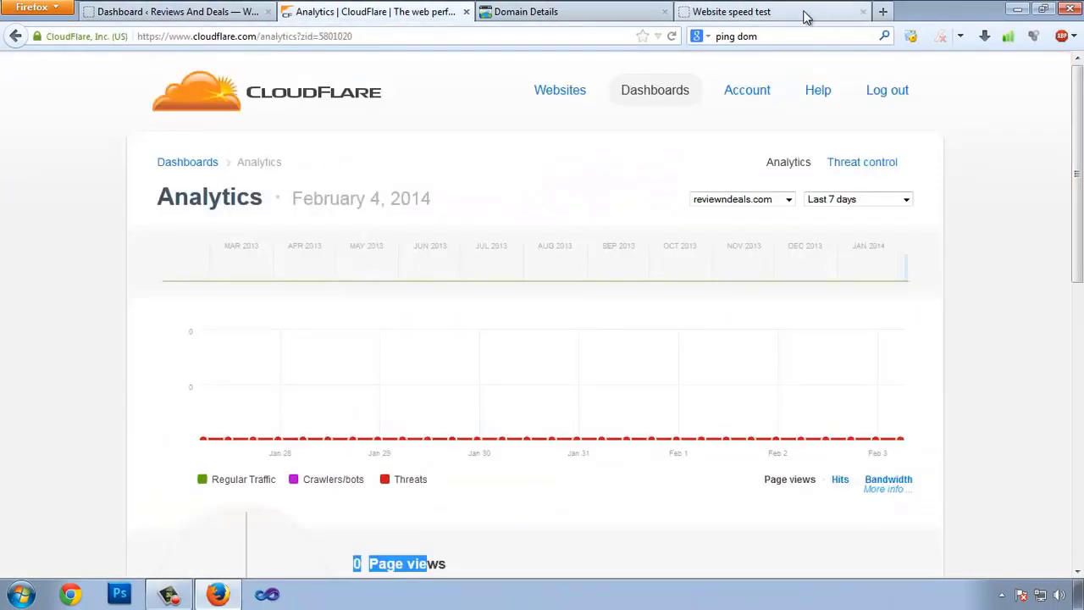
{"action": "left_click", "coordinate": [805, 13]}
- Highlight the load time again and the 'faster than 100% of tested sites' message
{"action": "left_click_drag", "start_coordinate": [625, 328], "coordinate": [647, 332]}
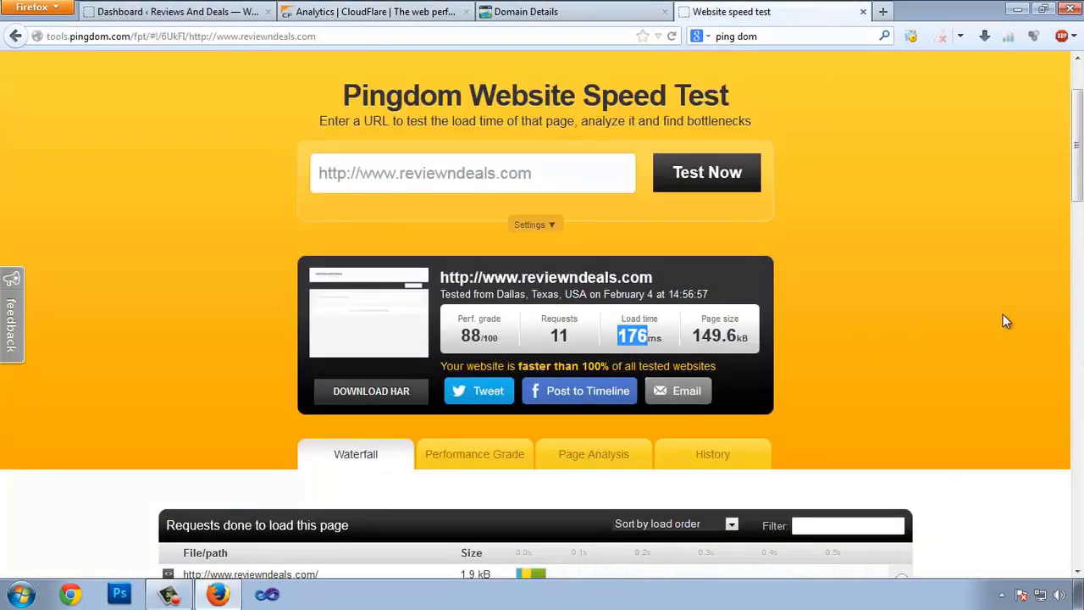
{"action": "scroll", "coordinate": [1010, 310], "scroll_direction": "down", "scroll_amount": 7}
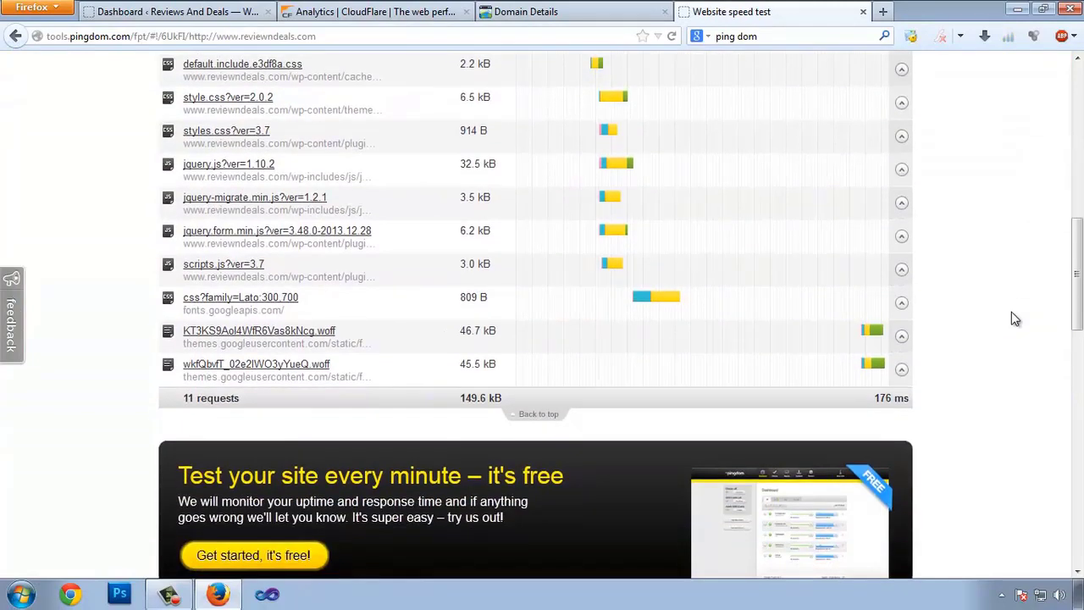
{"action": "scroll", "coordinate": [1016, 318], "scroll_direction": "up", "scroll_amount": 5}
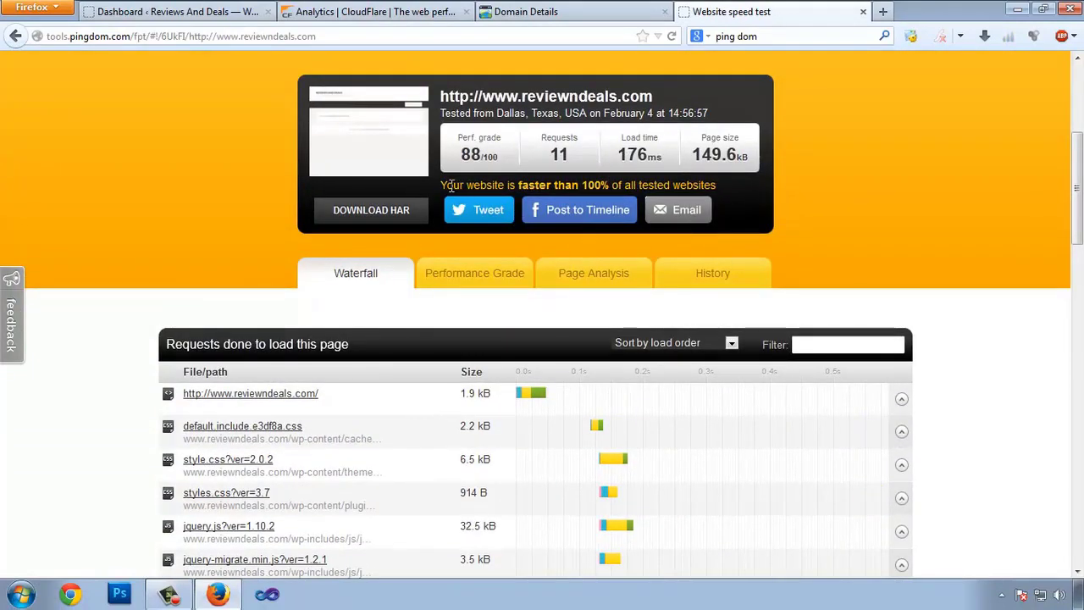
{"action": "left_click_drag", "start_coordinate": [451, 187], "coordinate": [677, 189]}
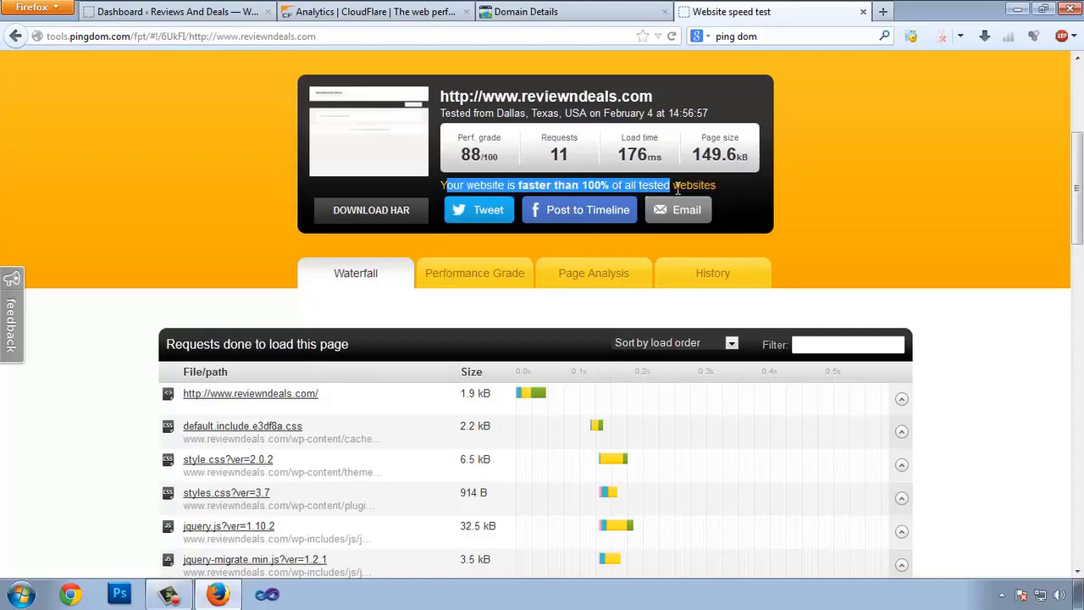
{"action": "left_click", "coordinate": [1002, 333]}
{"action": "left_click", "coordinate": [370, 35]}
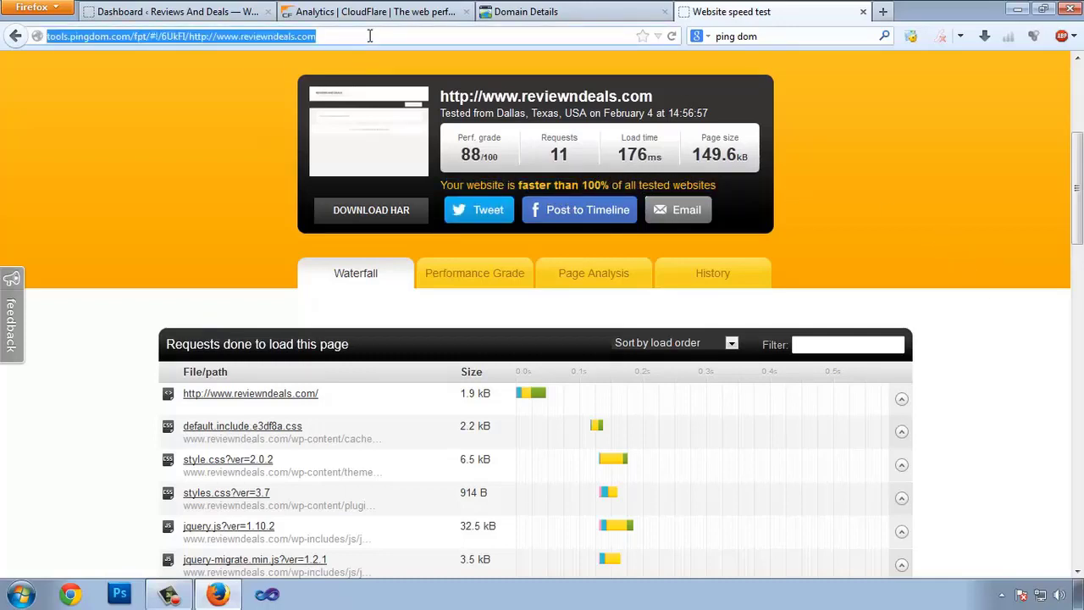
{"action": "type", "text": "gtmetrix"}
{"action": "key", "text": "Return"}
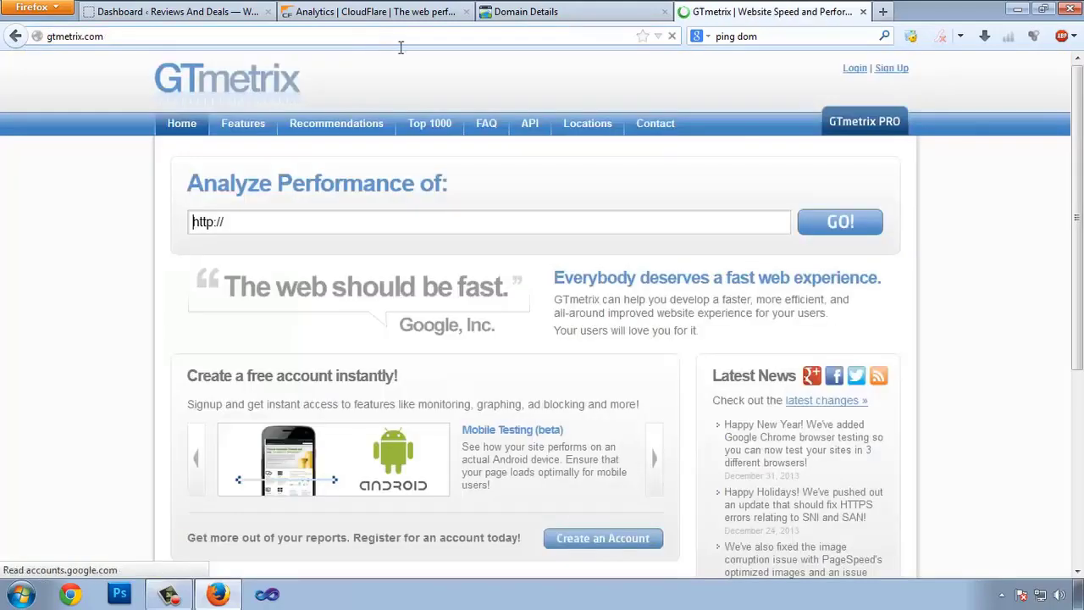
{"action": "left_click", "coordinate": [241, 223]}
{"action": "type", "text": "http://www.reviewndeals.com"}
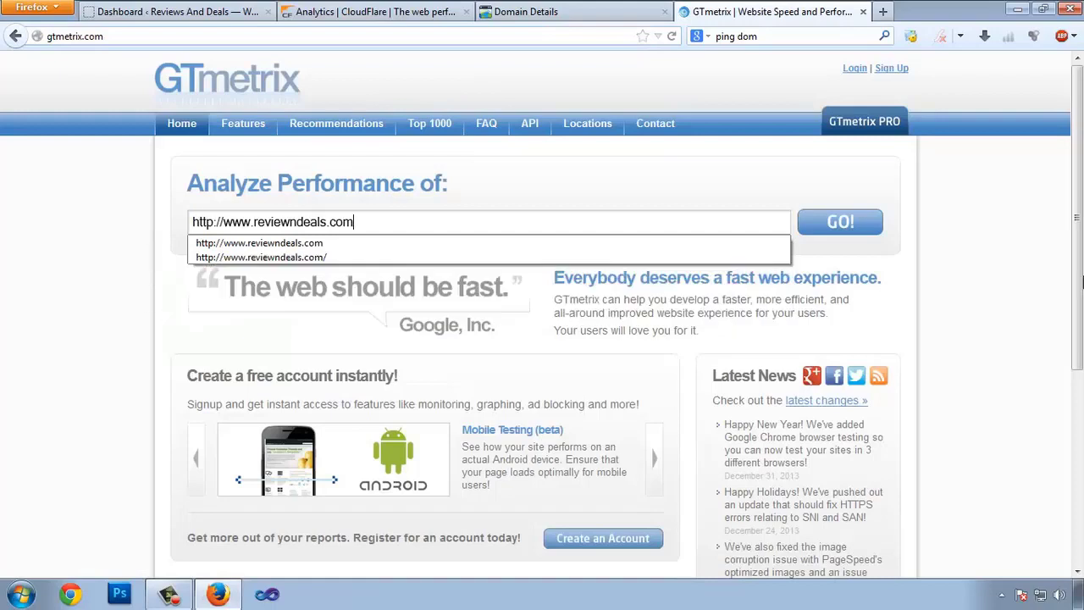
{"action": "left_click", "coordinate": [844, 227]}
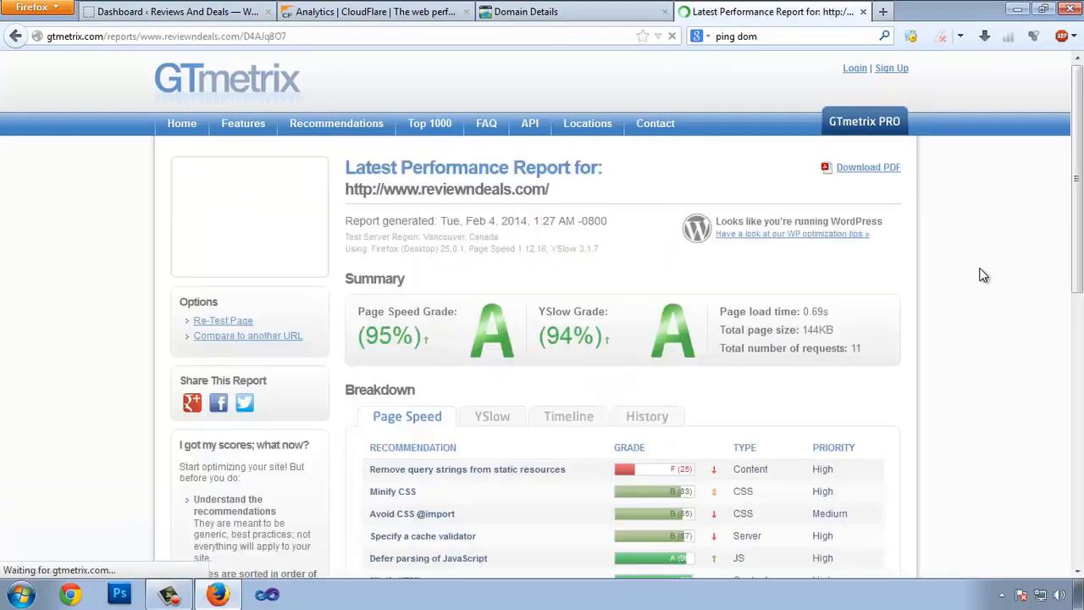
- Highlight the 94% YSlow score and the Page Speed grade in the report summary
{"action": "scroll", "coordinate": [764, 333], "scroll_direction": "down", "scroll_amount": 2}
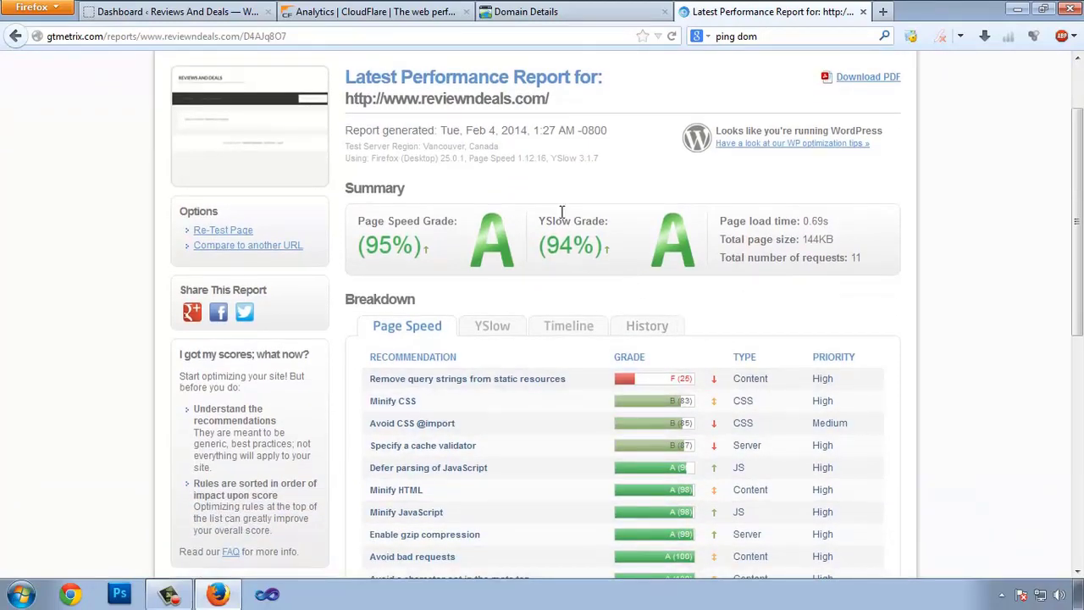
{"action": "left_click_drag", "start_coordinate": [551, 255], "coordinate": [573, 221]}
{"action": "left_click_drag", "start_coordinate": [370, 221], "coordinate": [415, 222]}
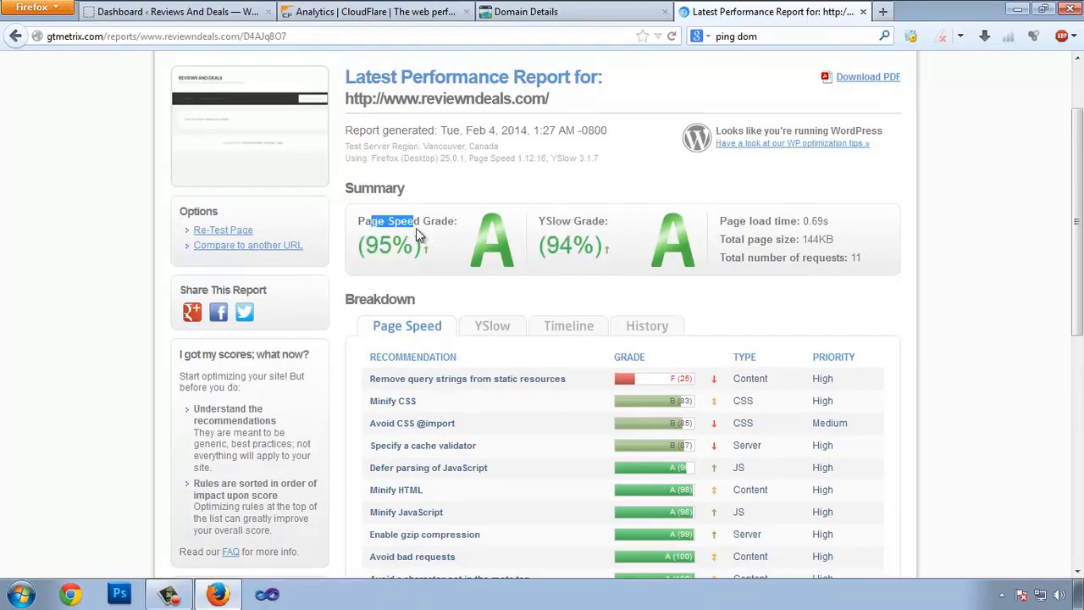
{"action": "left_click", "coordinate": [39, 276]}
{"action": "scroll", "coordinate": [519, 109], "scroll_direction": "up", "scroll_amount": 2}
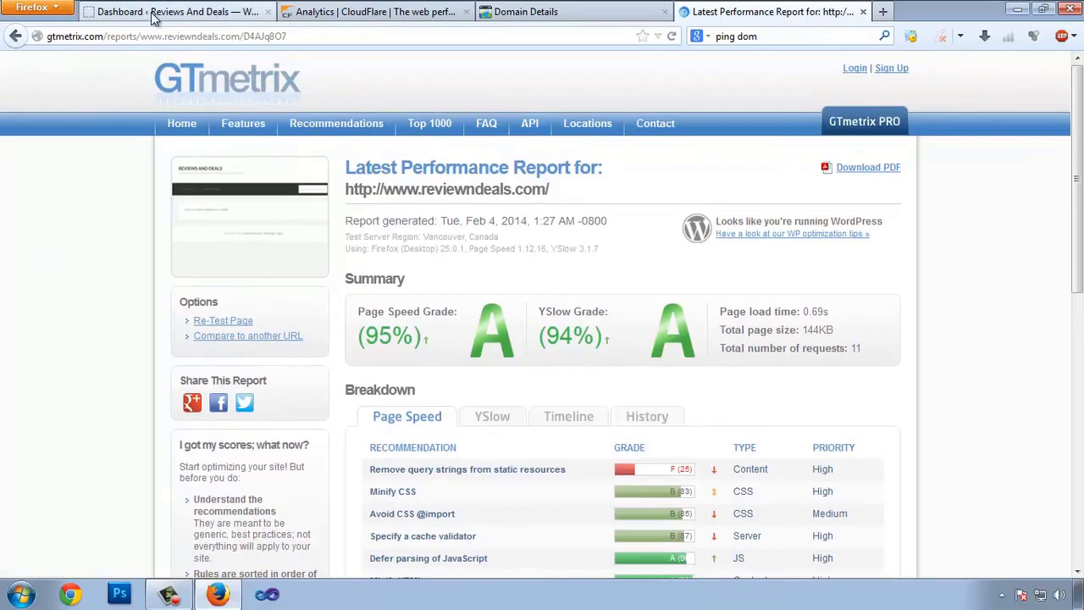
- Switch back to the Reviews And Deals WordPress dashboard and scroll down it
{"action": "left_click", "coordinate": [154, 12]}
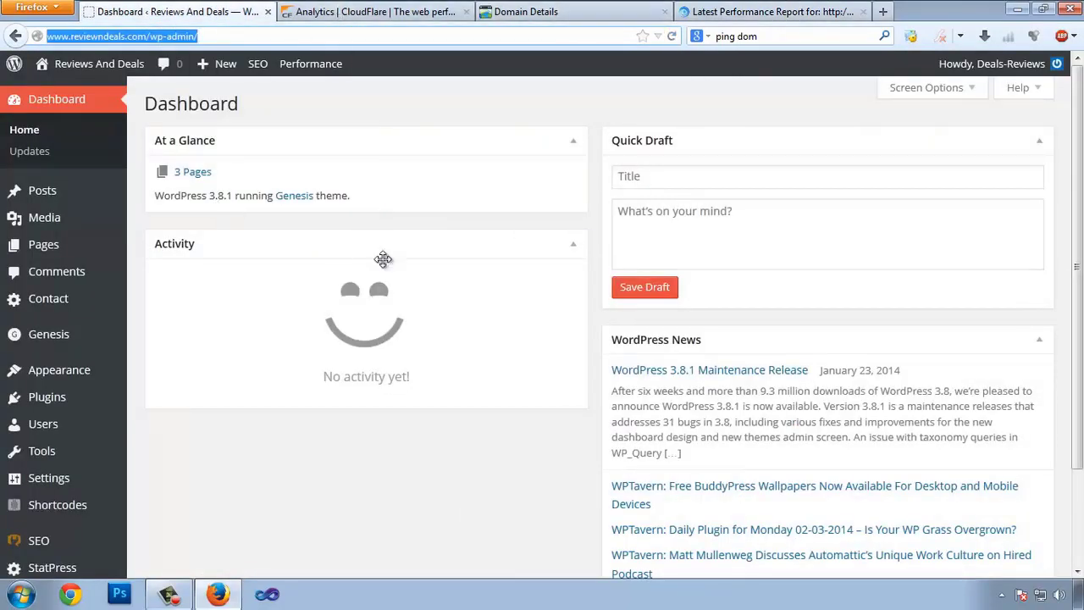
{"action": "scroll", "coordinate": [641, 455], "scroll_direction": "down", "scroll_amount": 3}
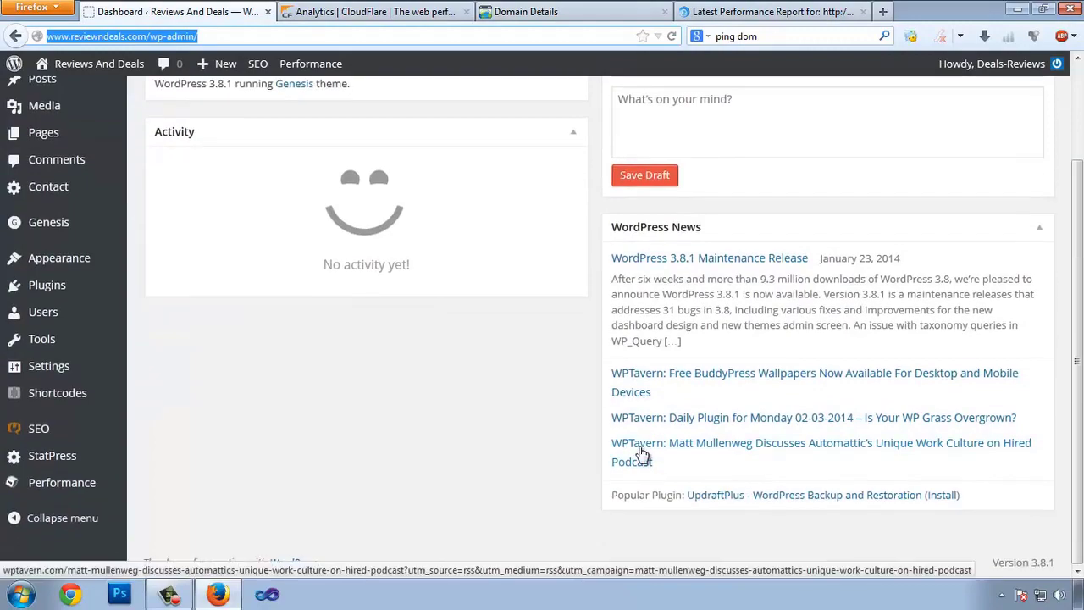